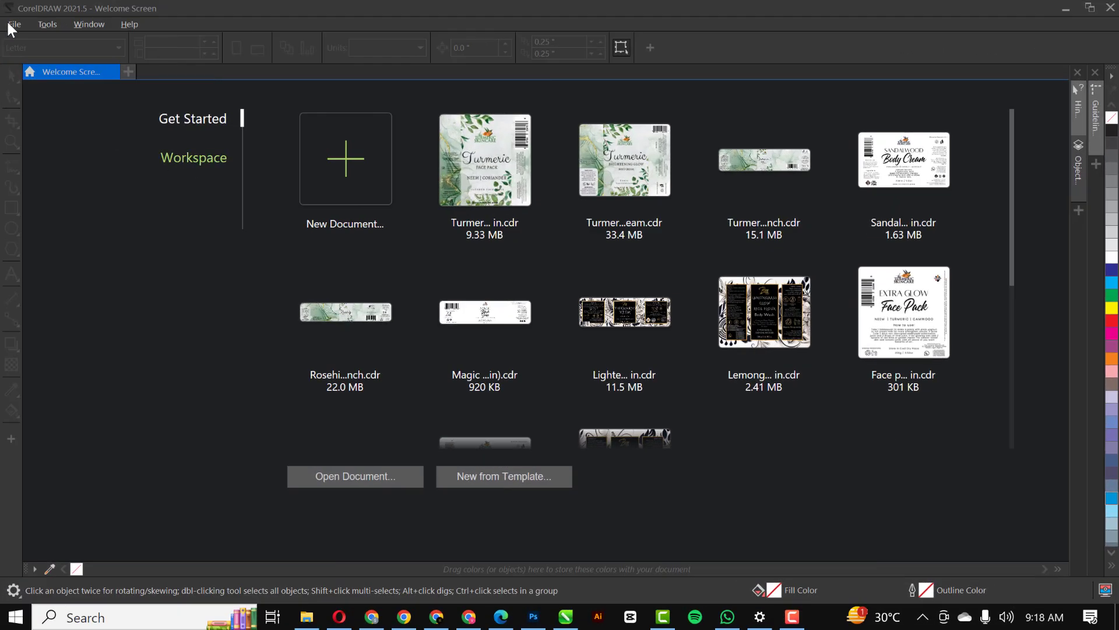
- Create a new RGB document named CHURCH FLYER, 5 by 5 inches at 300 dpi
click(212, 147)
click(37, 42)
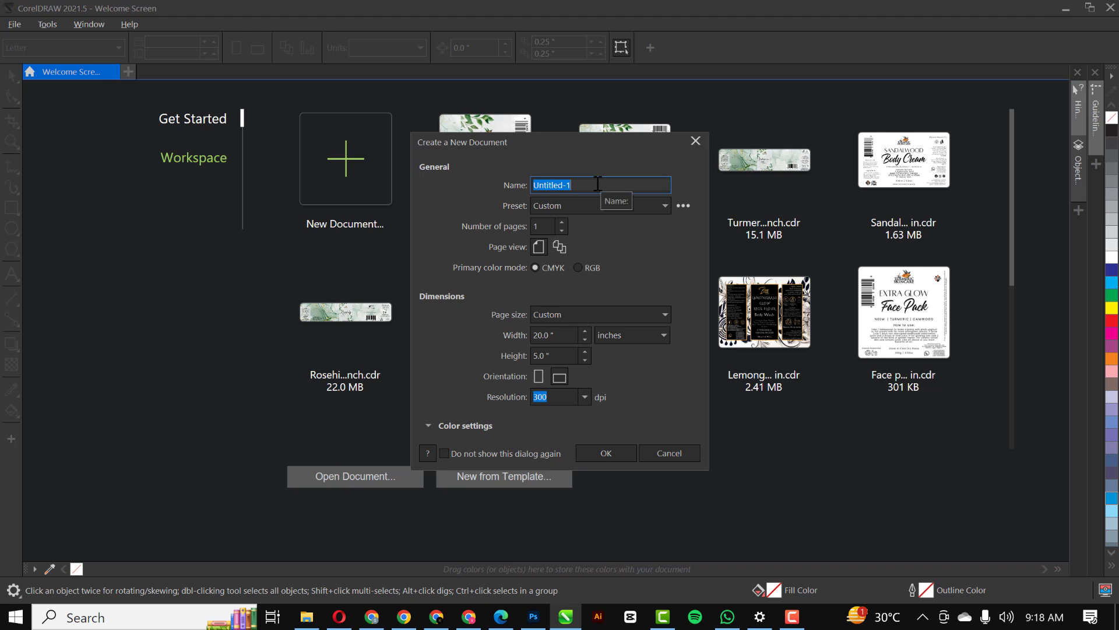
text(CHURCH FLYER)
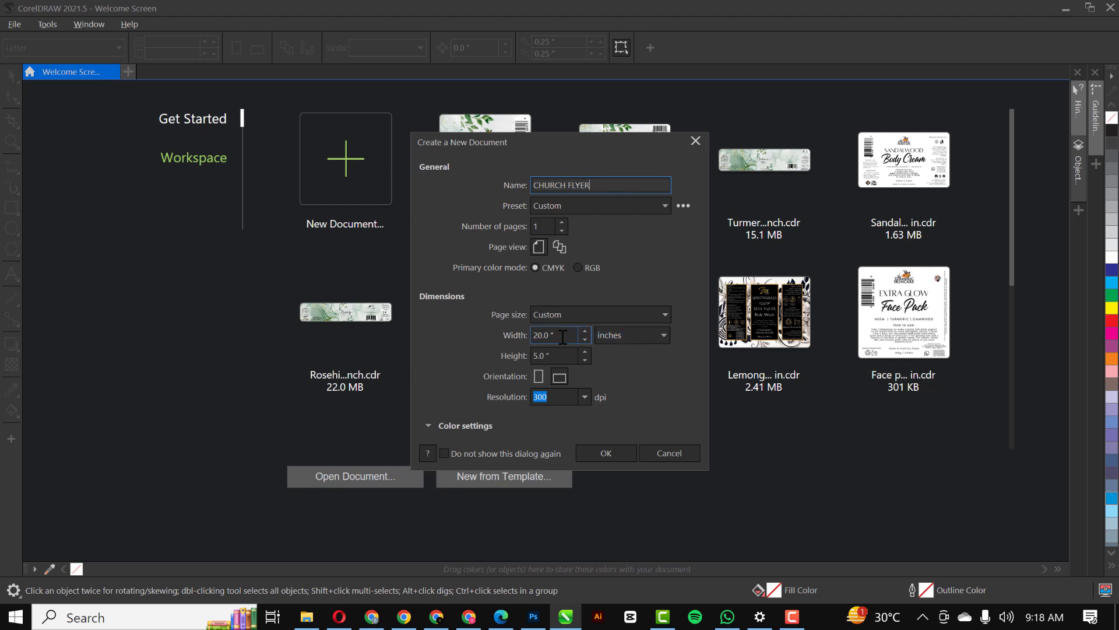
drag(570, 337, 525, 340)
text(5)
key(Tab)
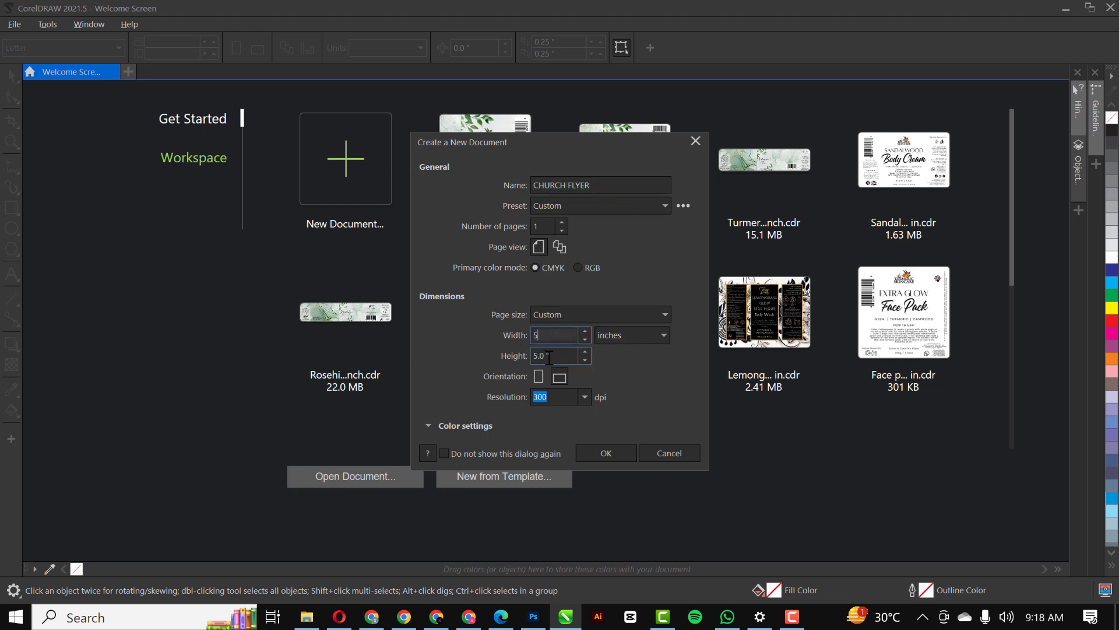
text(5)
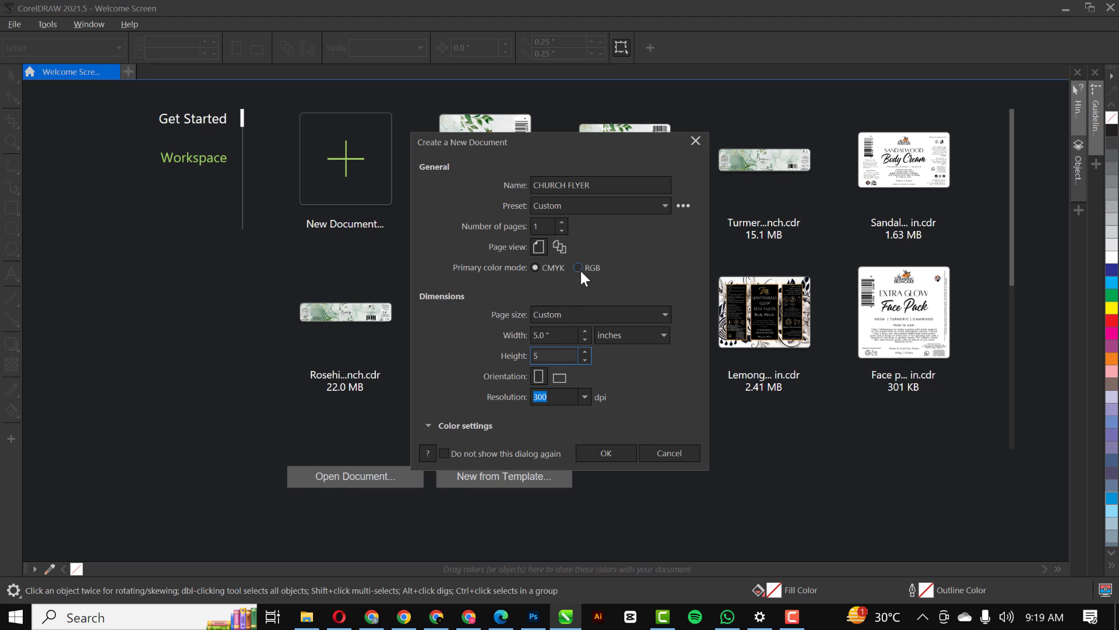
click(579, 268)
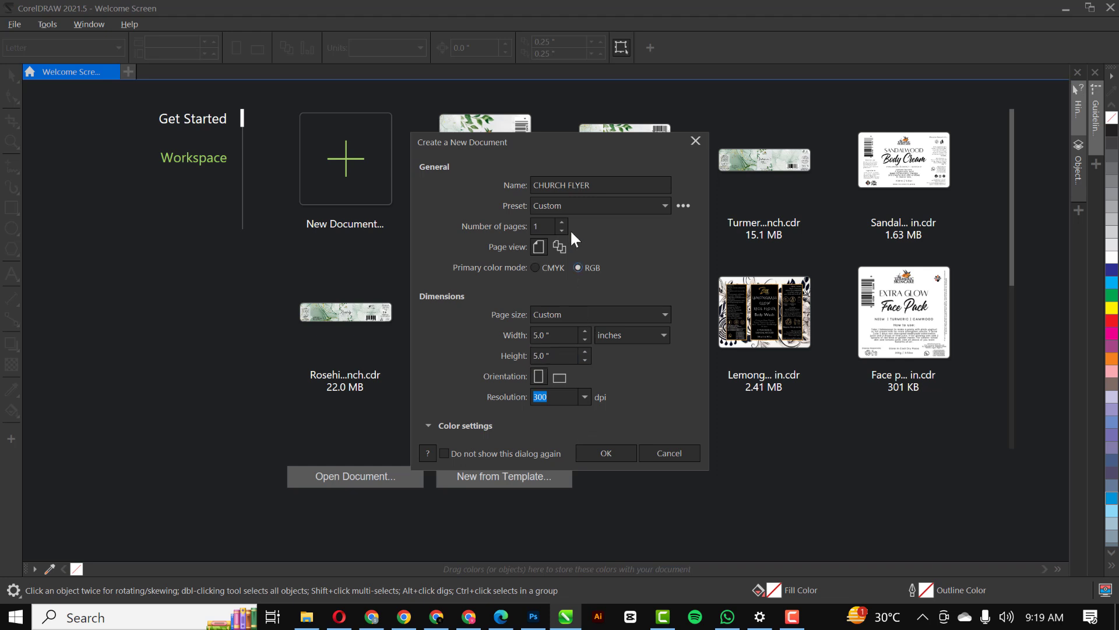
click(612, 453)
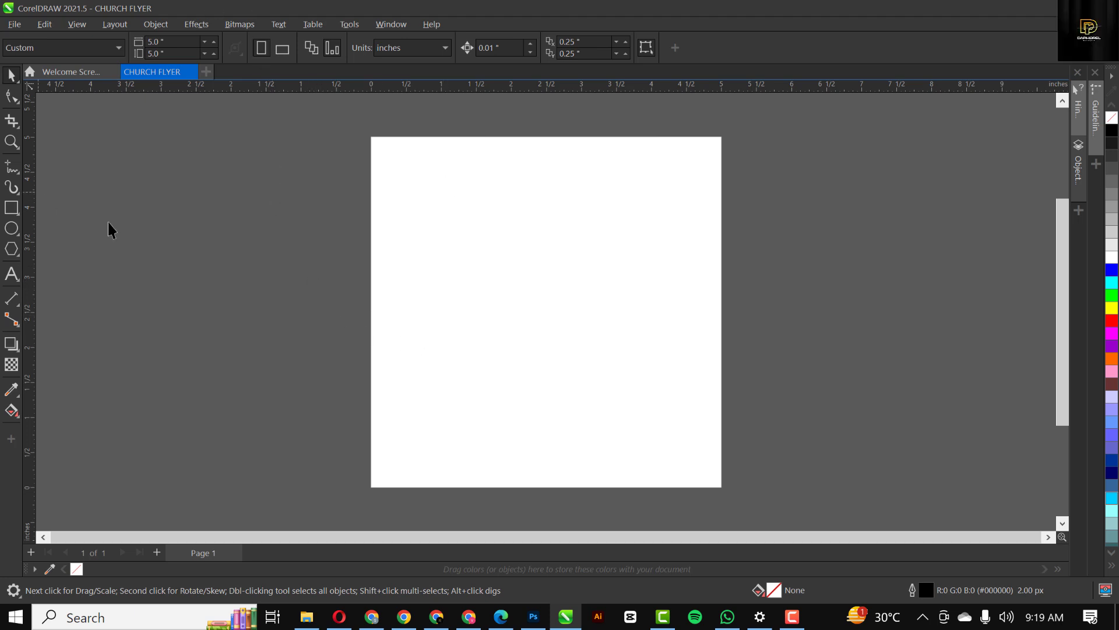
- Add a page-sized rectangle with a white fill and no outline
double_click(11, 208)
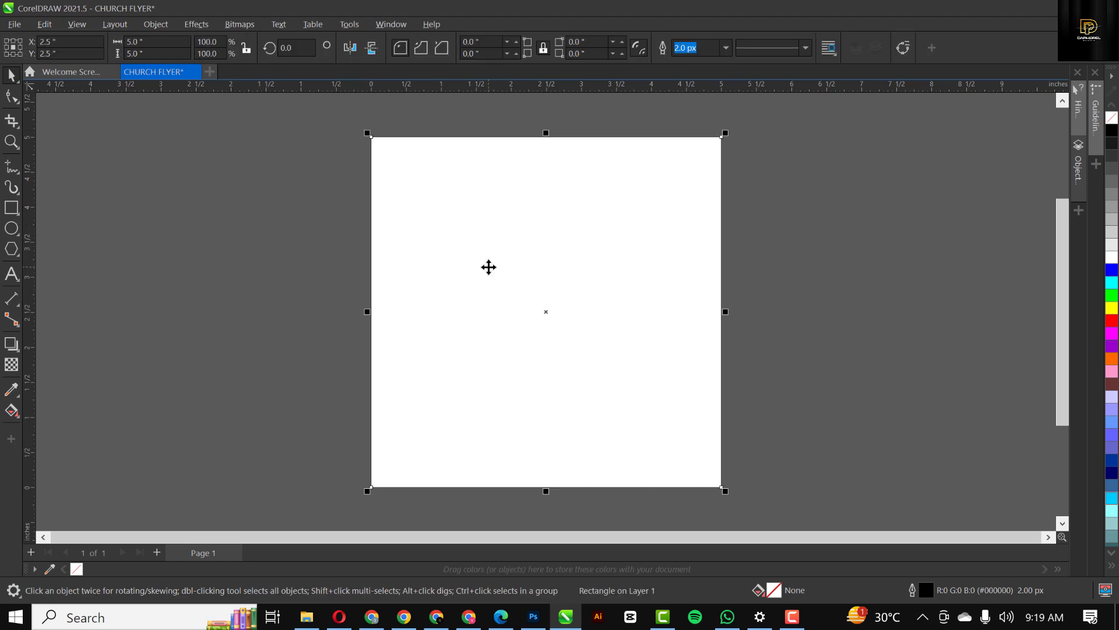
key(F4)
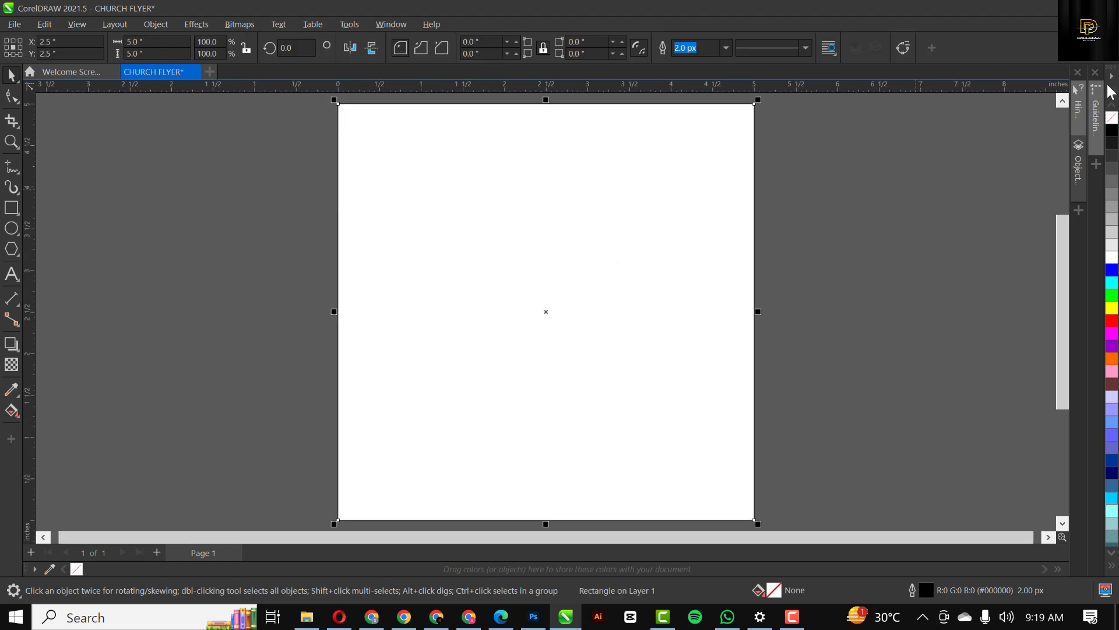
right_click(1113, 118)
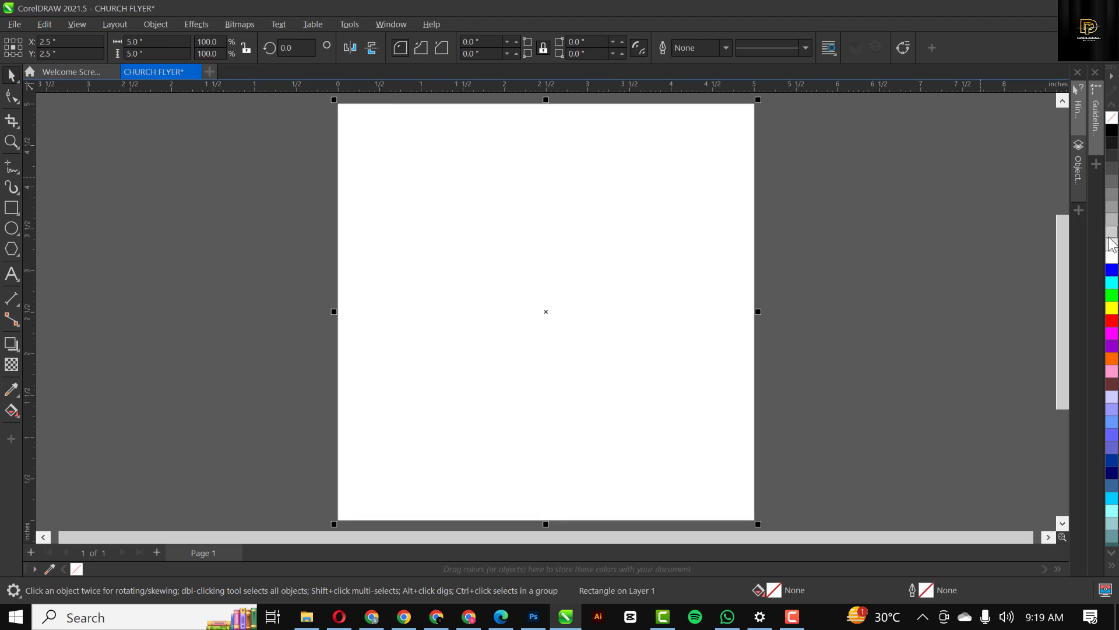
click(1113, 258)
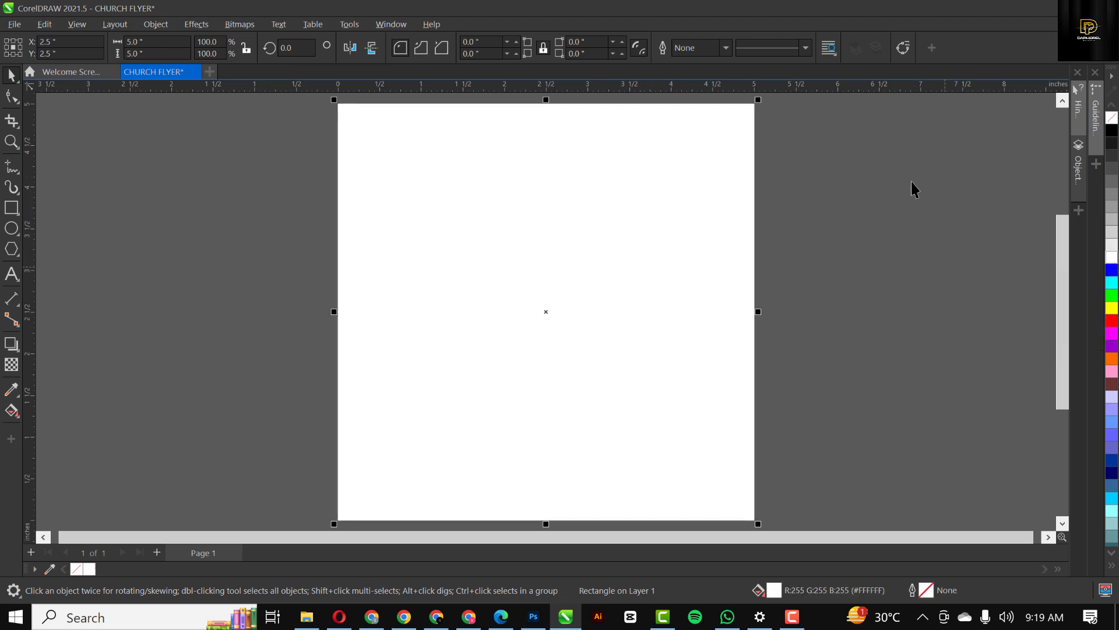
click(864, 174)
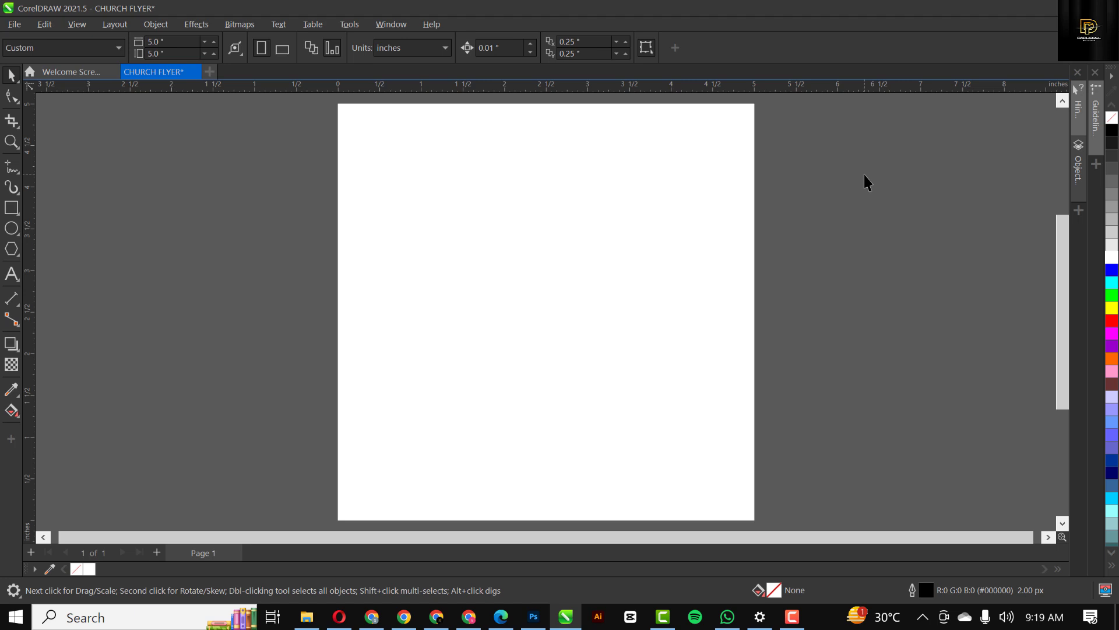
- Add the artistic text "THE RISING" in the upper half of the page
click(511, 222)
click(12, 274)
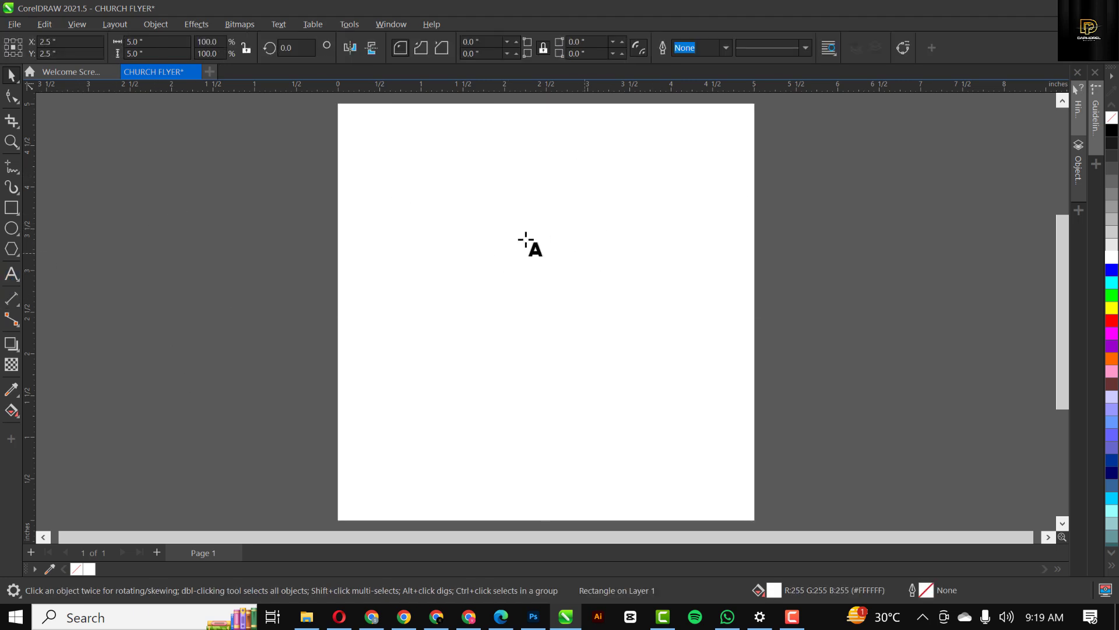
click(459, 232)
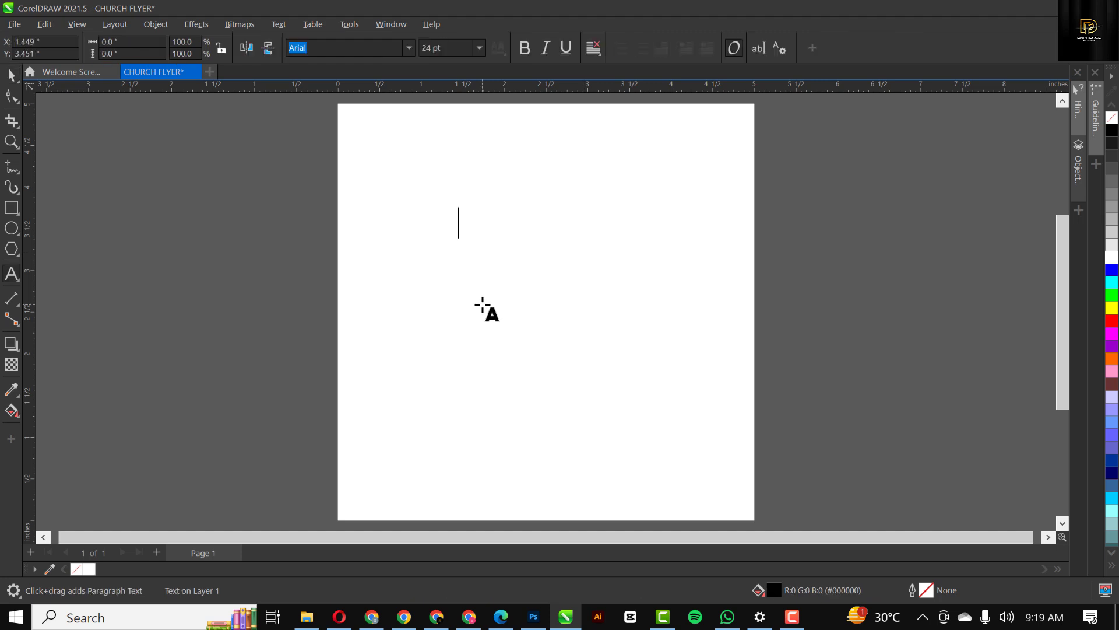
text(THE )
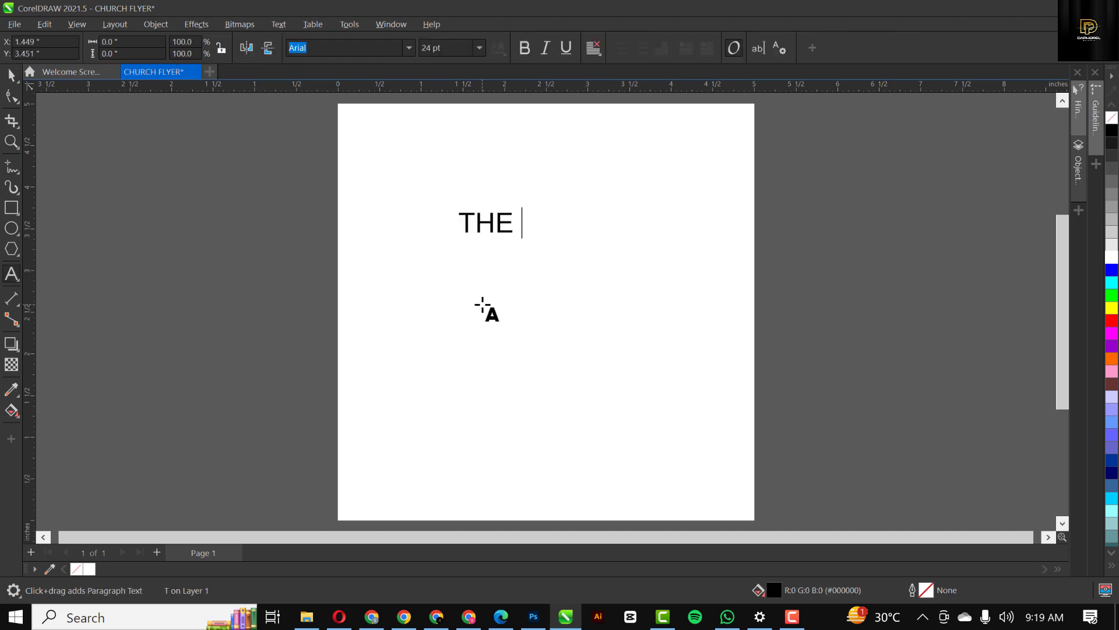
text(RISING)
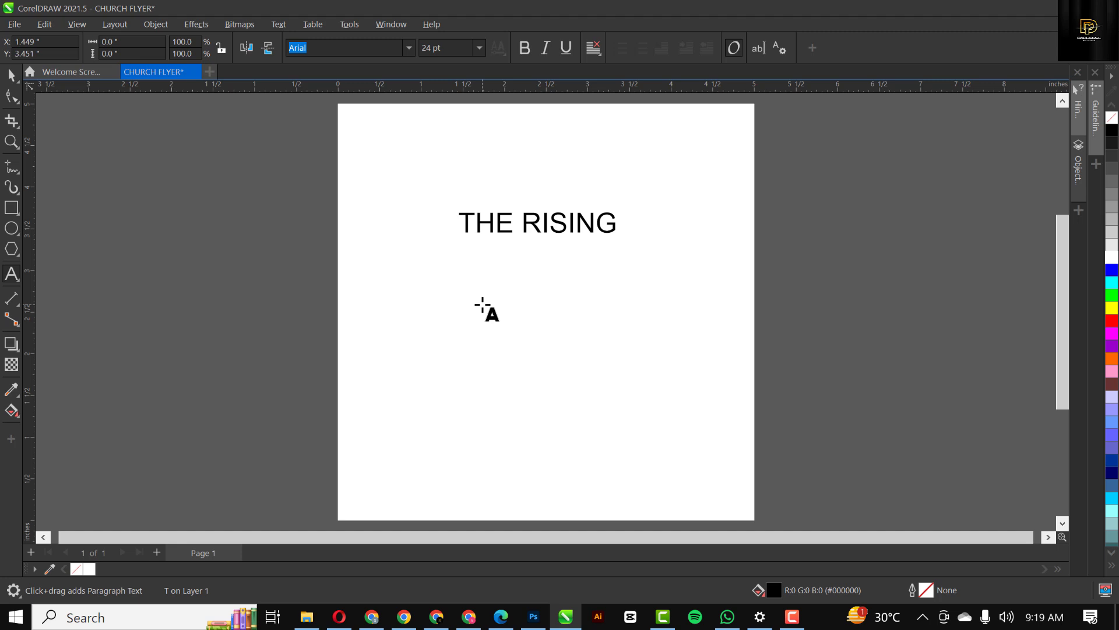
key(ctrl+space)
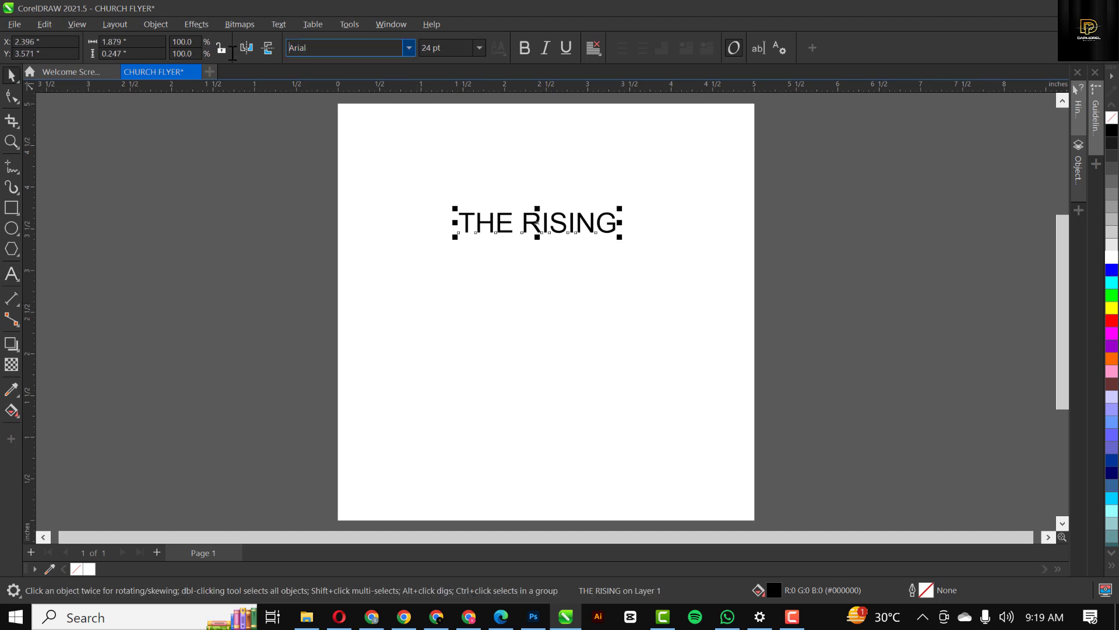
click(267, 48)
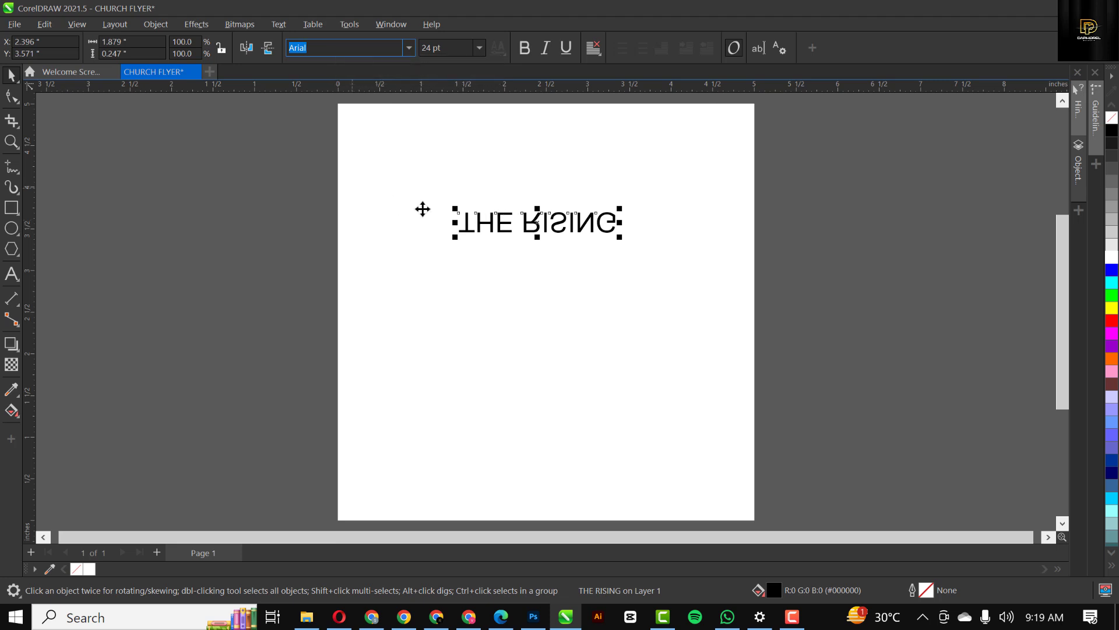
click(375, 201)
key(ctrl+z)
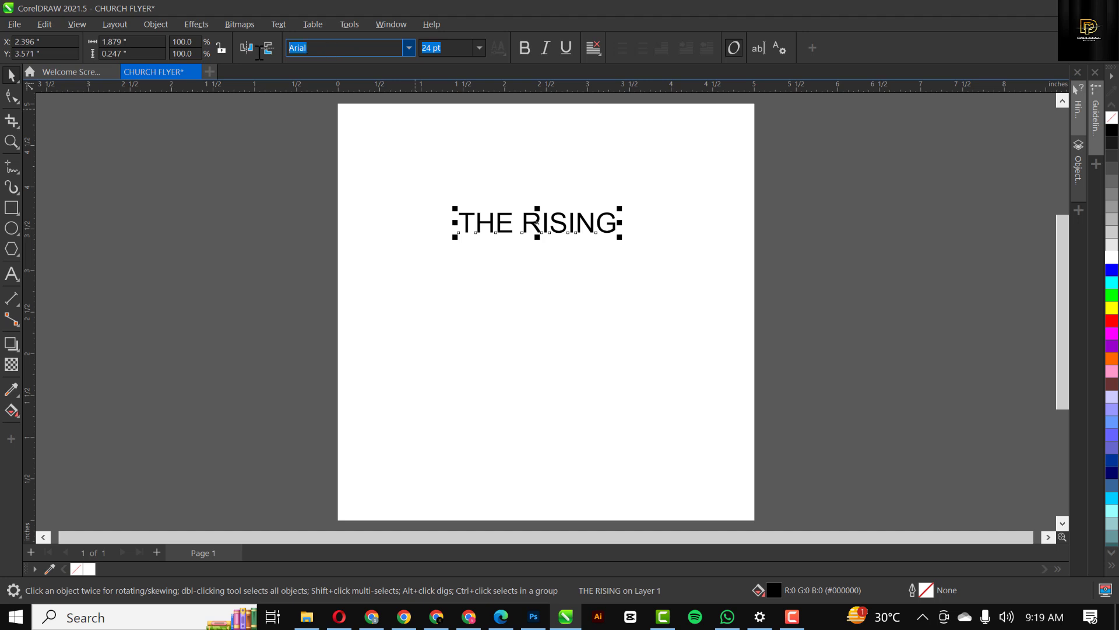
- Set the THE RISING text to the Angelic Child font and move it slightly down the page
text(Ange)
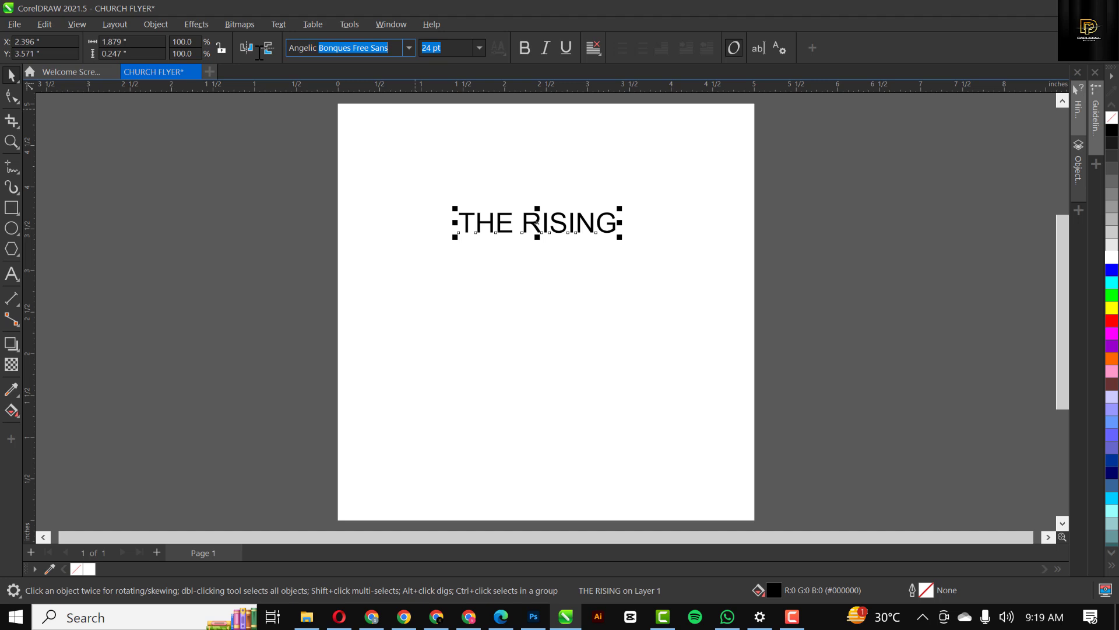
text(lic Child)
key(Return)
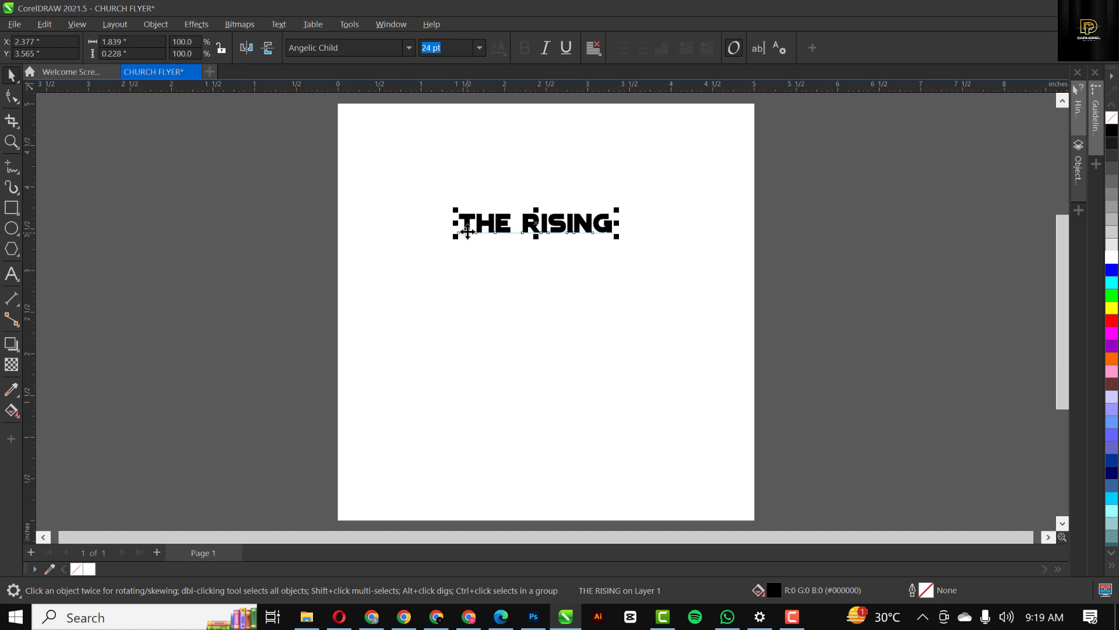
drag(523, 227, 532, 251)
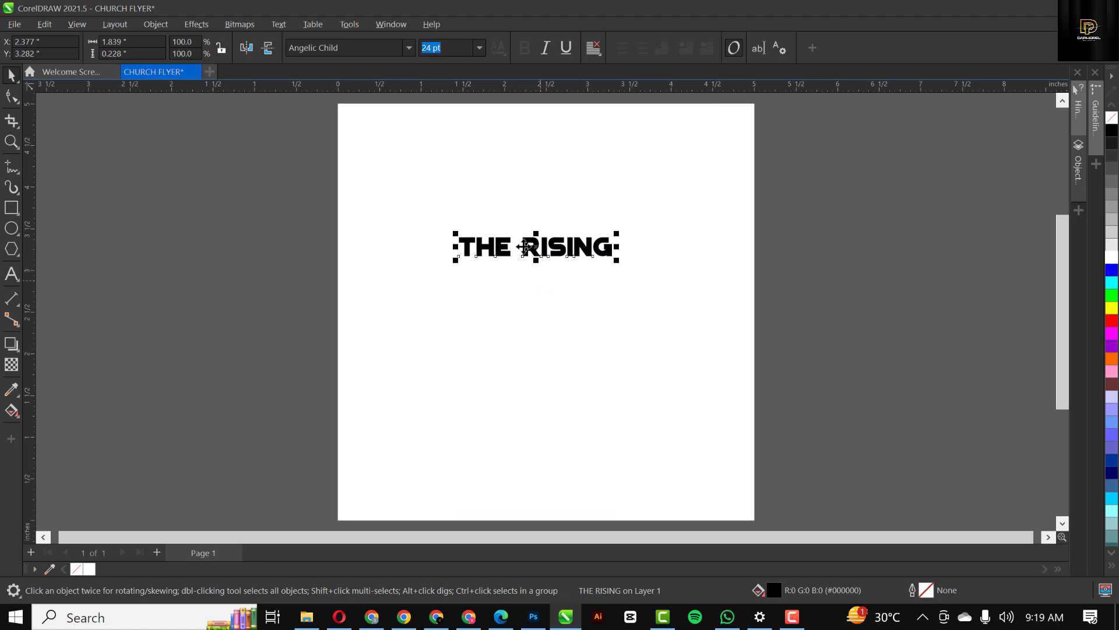
- Duplicate the THE RISING text directly below itself and change the copy to "GLORY"
scroll(535, 250, up, 3)
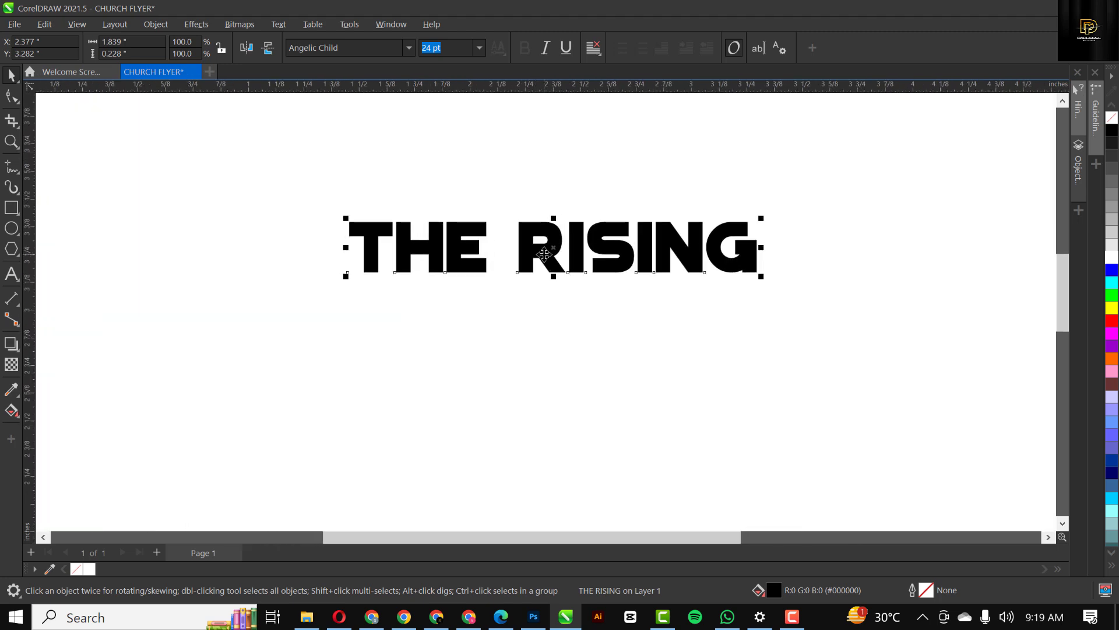
drag(544, 254, 558, 318)
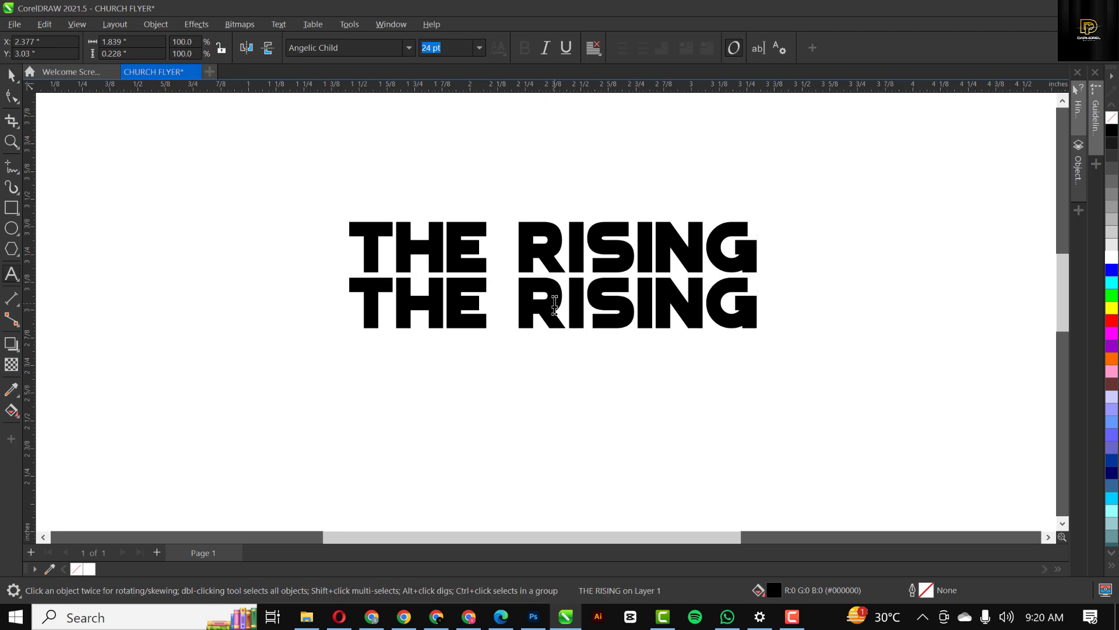
click(555, 303)
key(ctrl+a)
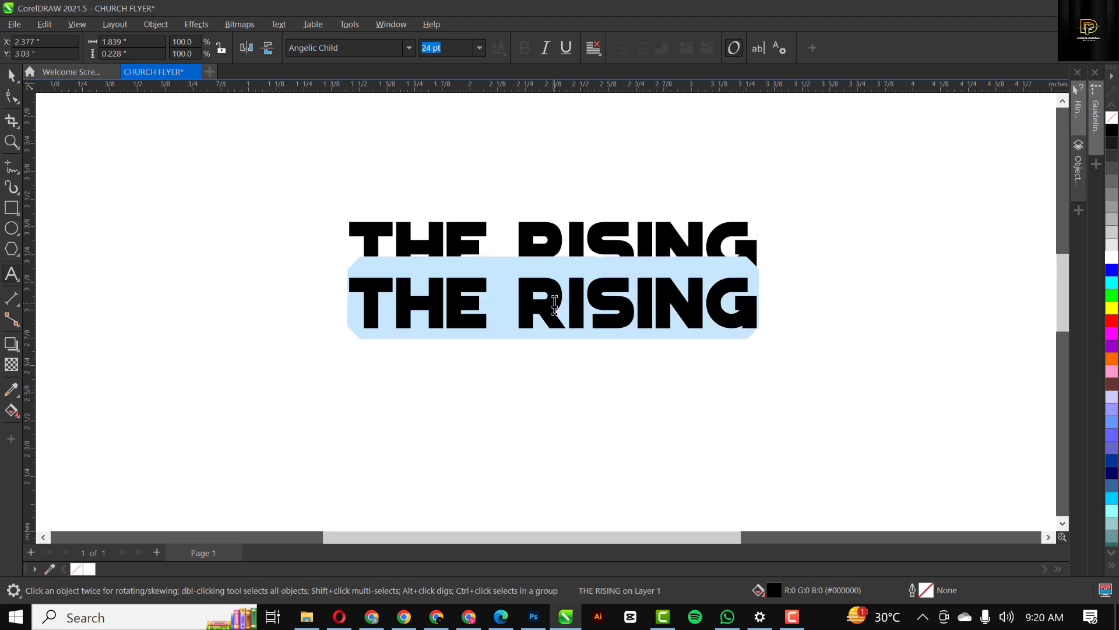
text(GLORY)
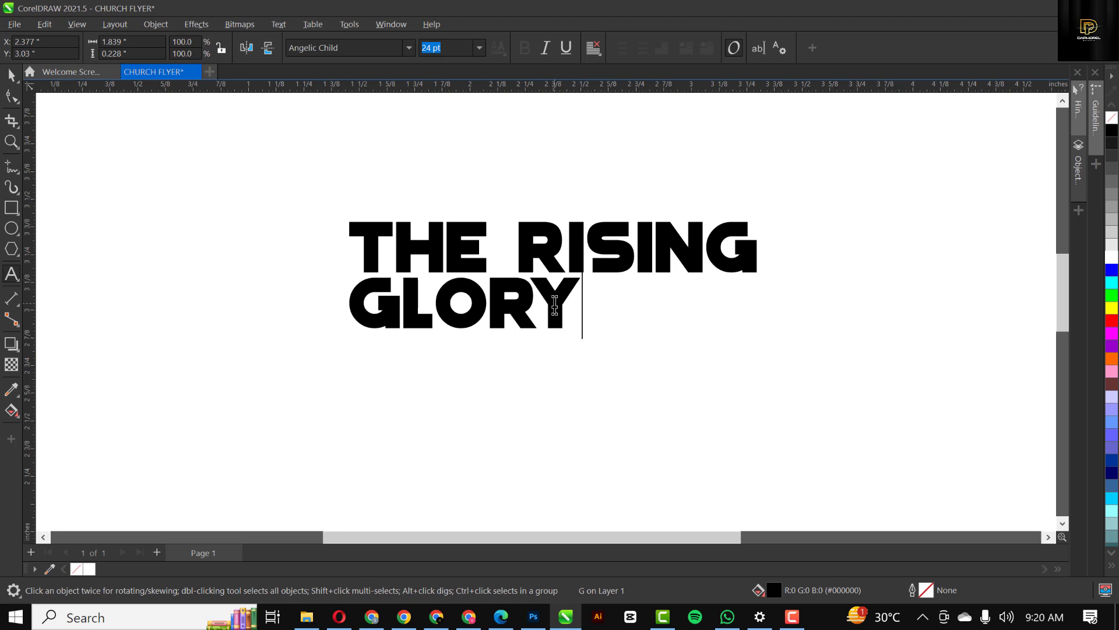
key(ctrl+space)
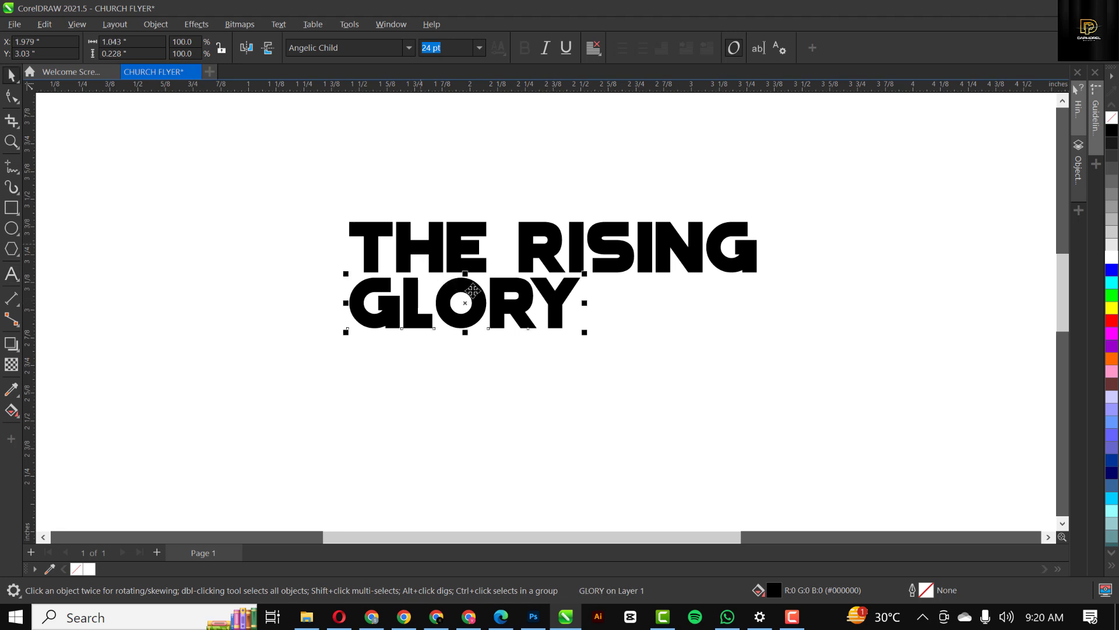
- Tighten the letter spacing of the word GLORY with the Shape tool
click(498, 321)
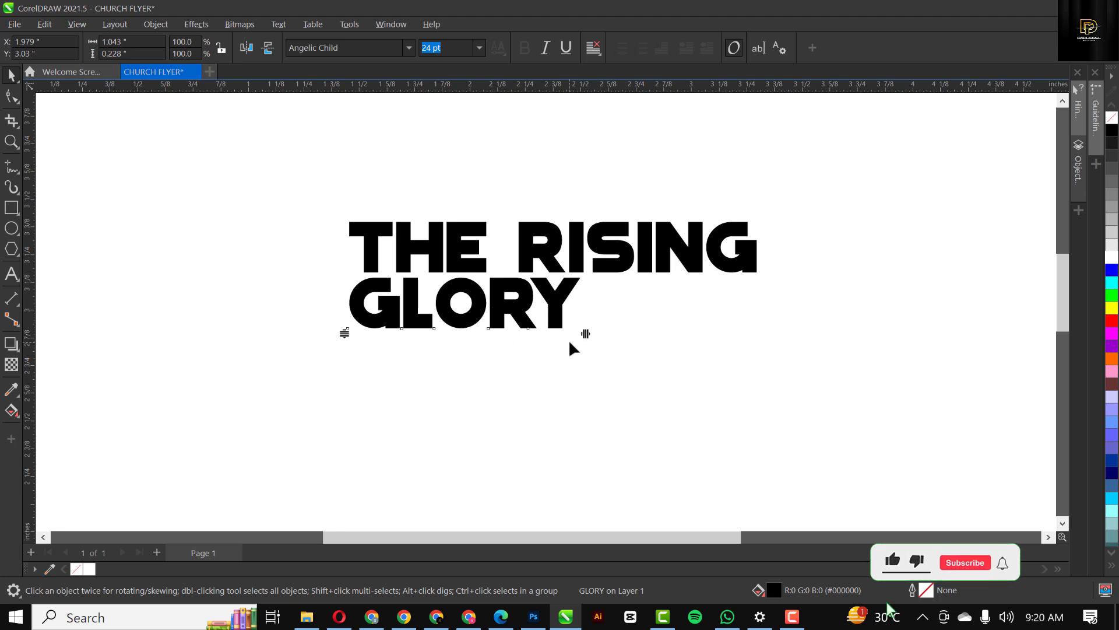
key(F10)
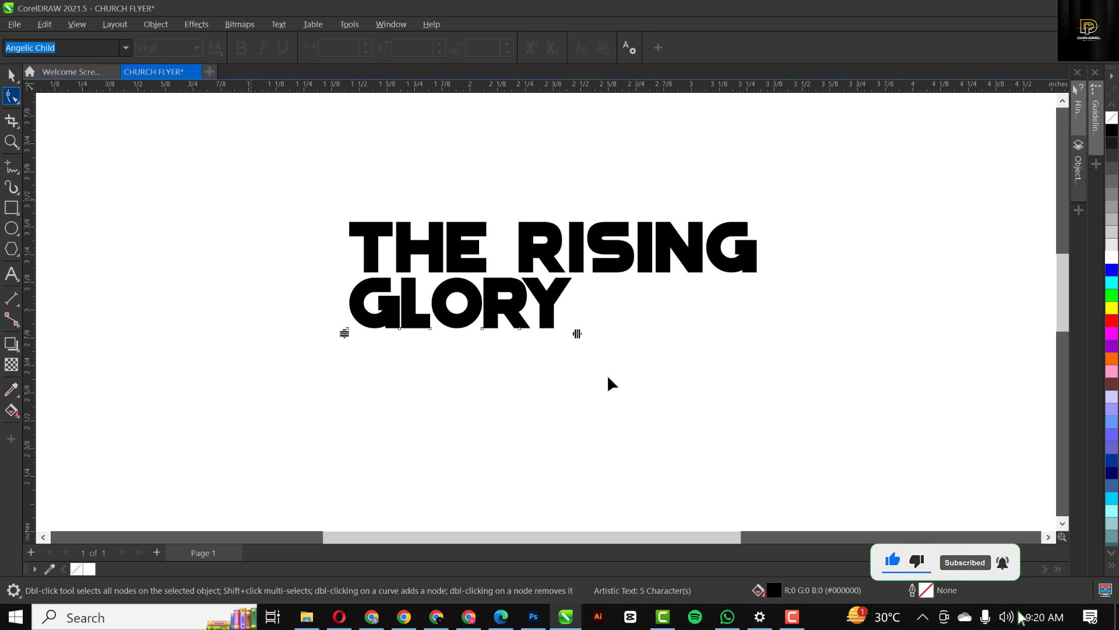
mouse_move(577, 334)
mouse_down()
mouse_move(775, 330)
mouse_move(570, 341)
mouse_up()
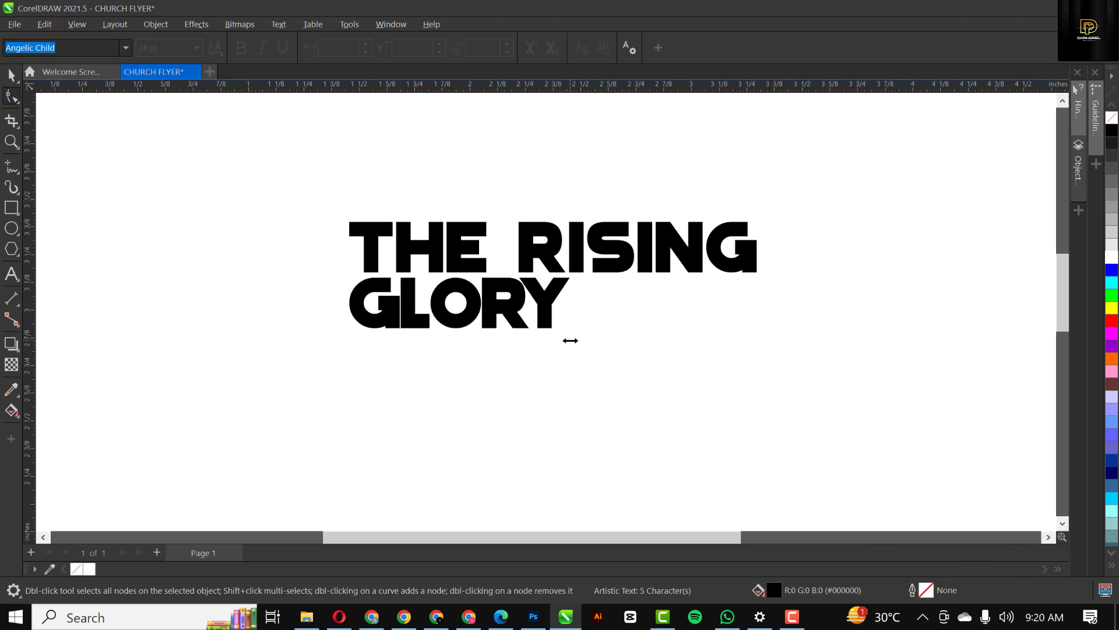
key(space)
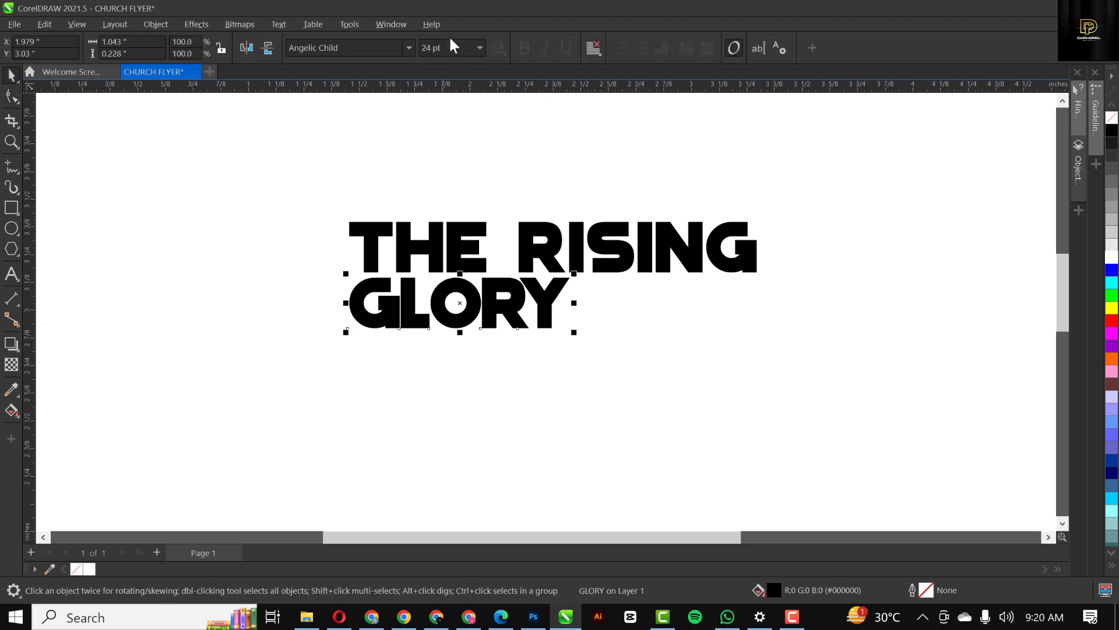
- Enlarge GLORY to about 45 pt to match the width of THE RISING, and centre the two lines on each other
drag(574, 332, 764, 430)
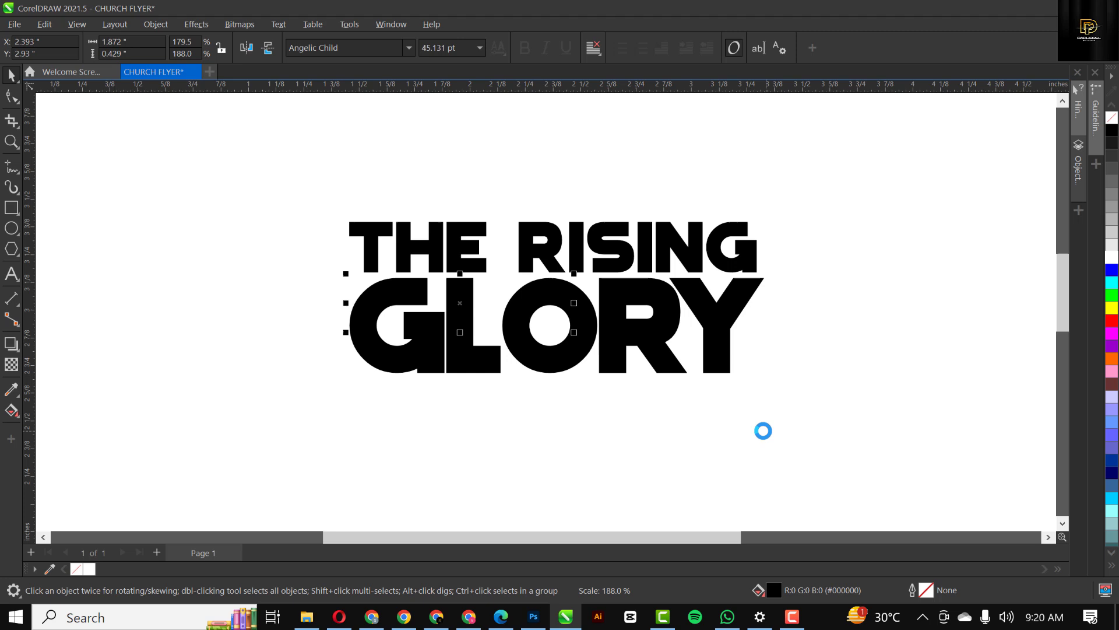
shift+click(549, 269)
key(c)
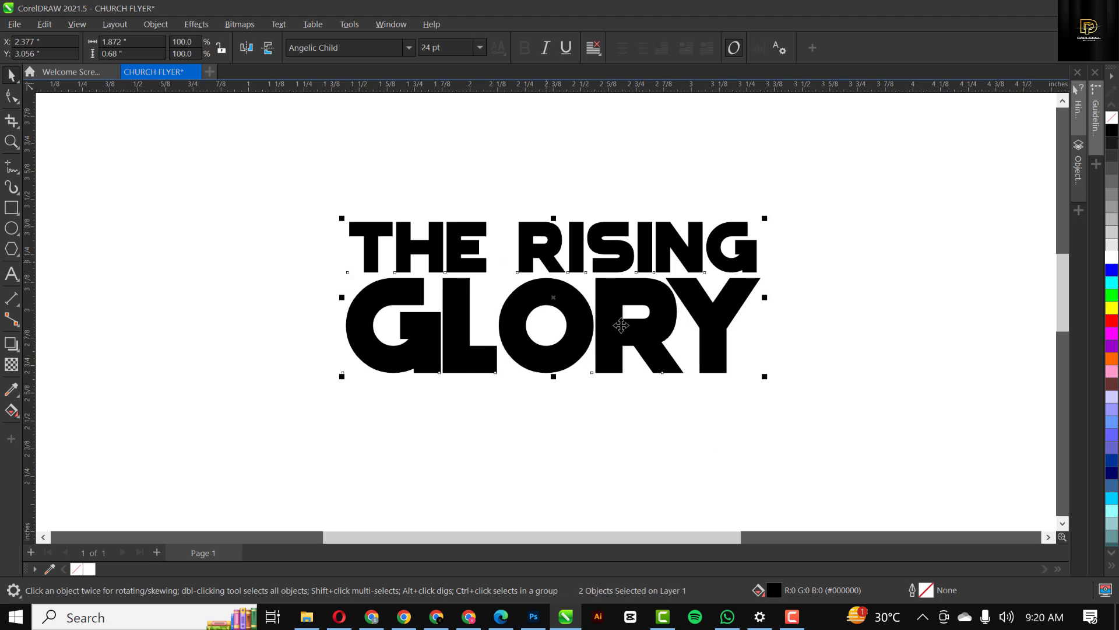
- Shift GLORY slightly to the right so its left edge lines up with THE RISING
scroll(577, 274, down, 3)
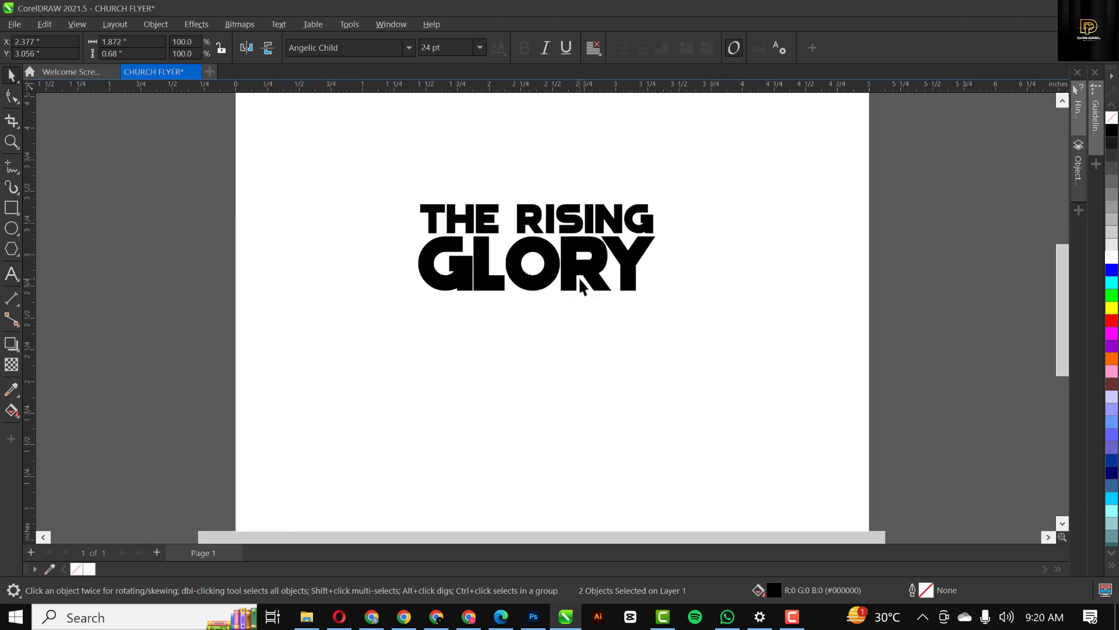
scroll(580, 279, up, 2)
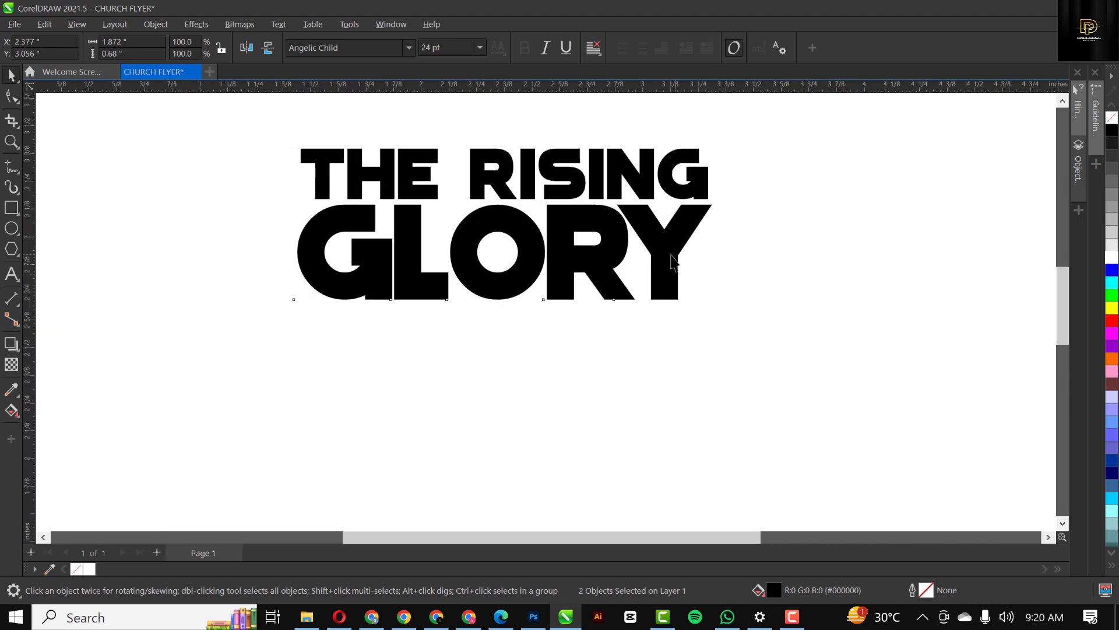
click(687, 260)
click(668, 253)
key(Right)
key(Right)
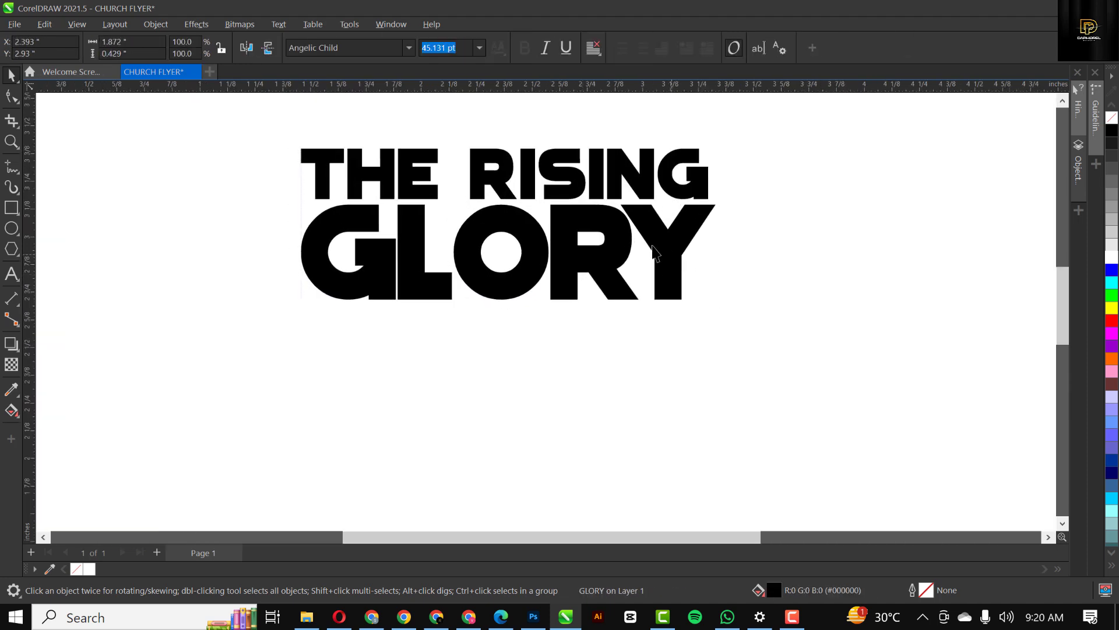
- Fill both title lines, THE RISING and GLORY, with deep navy blue (#000066)
scroll(635, 250, down, 3)
scroll(636, 254, up, 1)
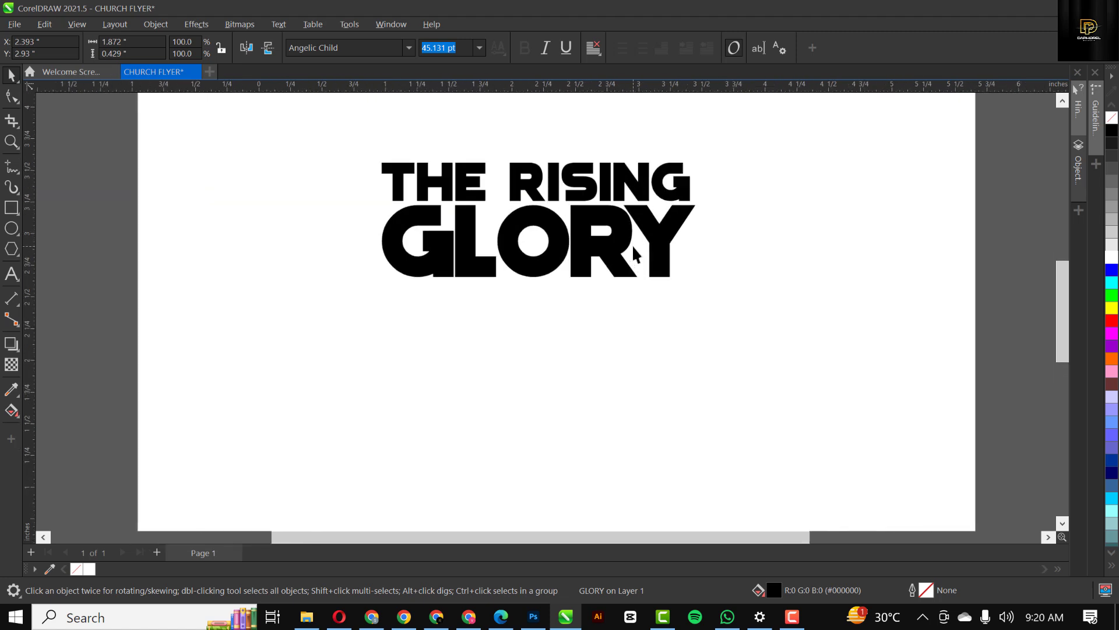
click(558, 181)
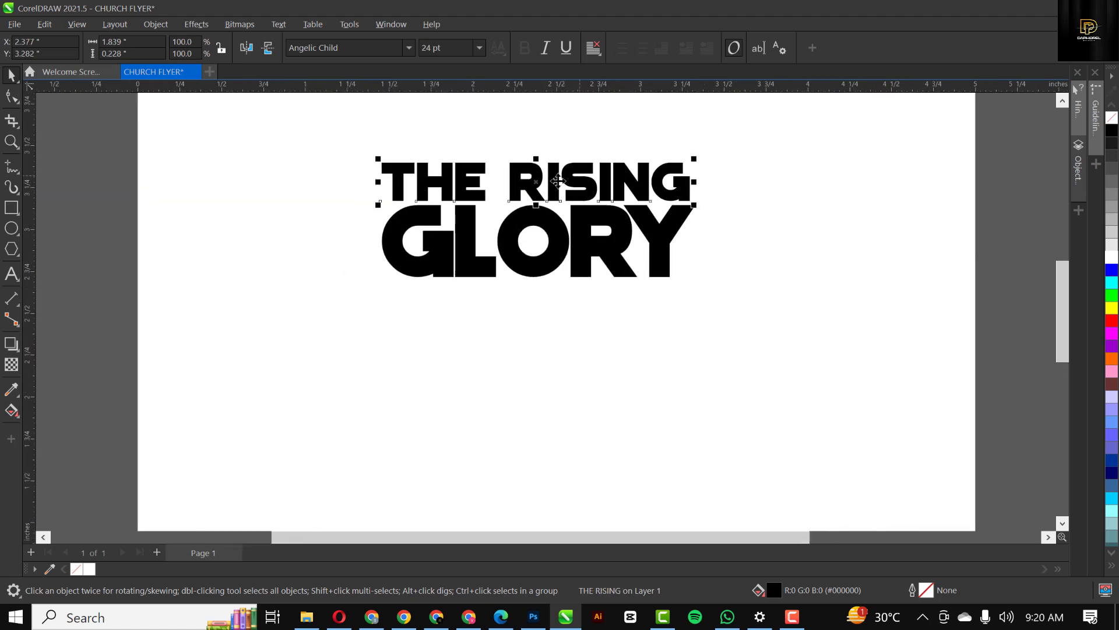
scroll(555, 184, down, 3)
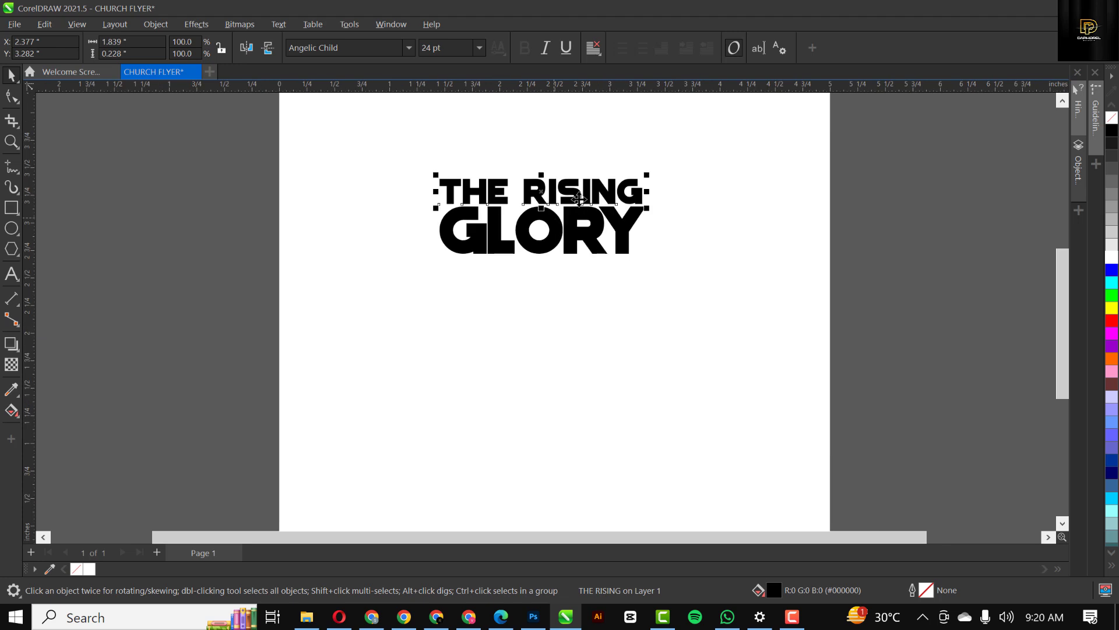
scroll(587, 196, up, 3)
scroll(586, 197, up, 1)
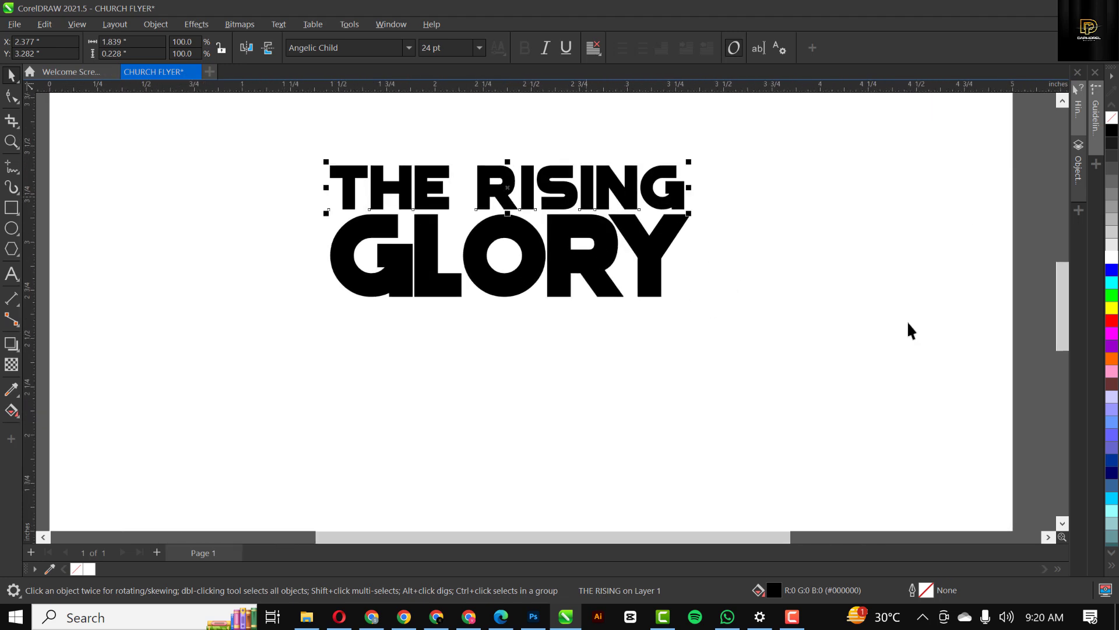
click(1112, 473)
click(598, 253)
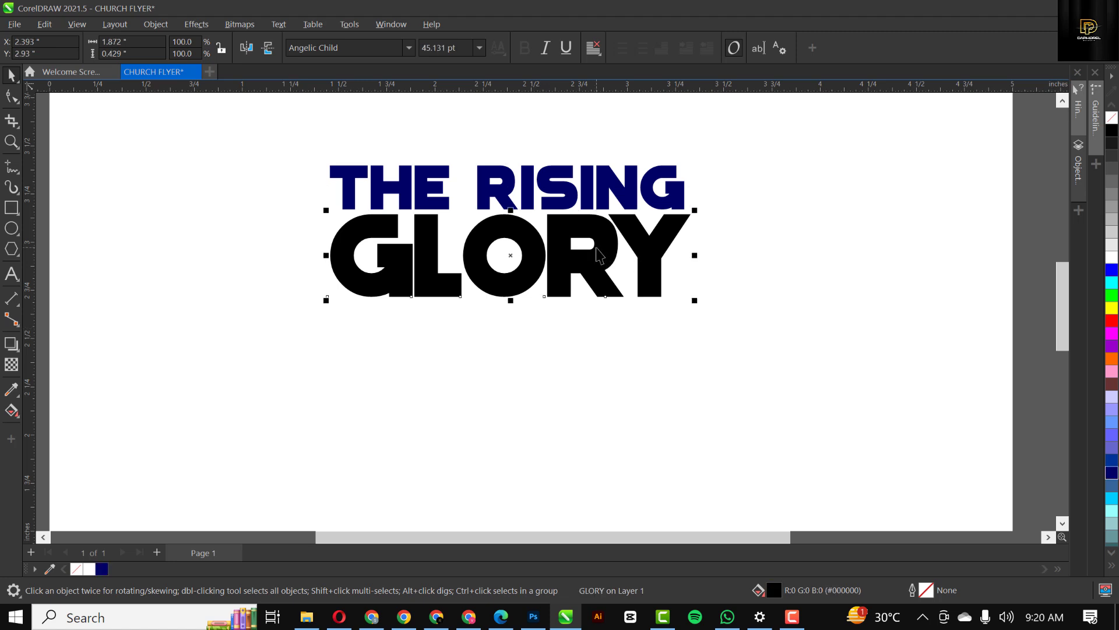
key(ctrl+r)
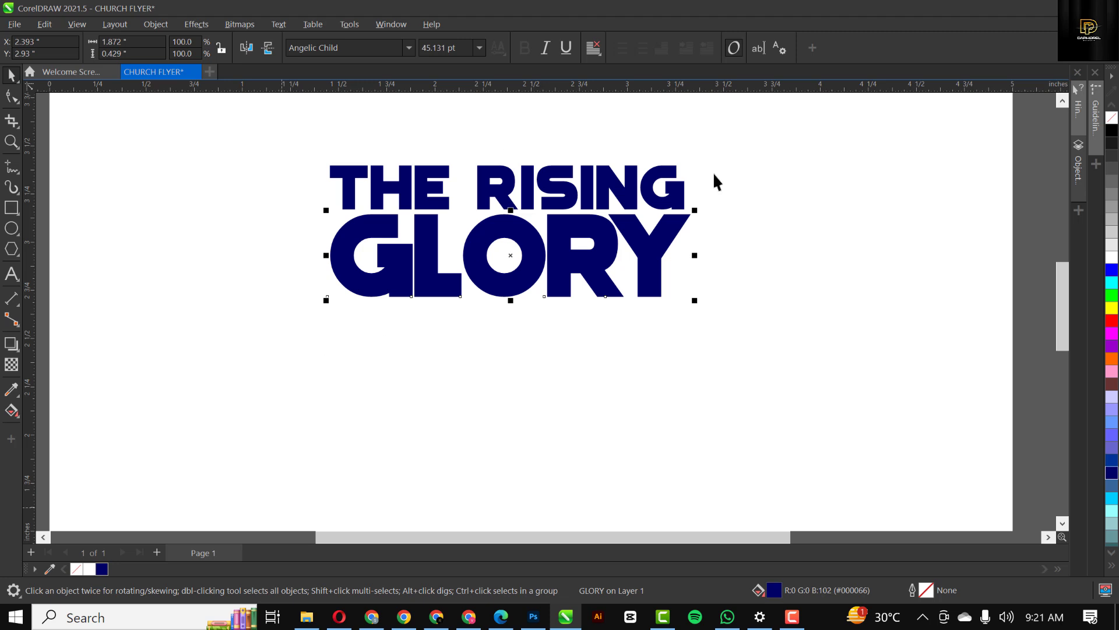
- Try a cyan fill on the word GLORY and return it to deep navy blue
click(1112, 282)
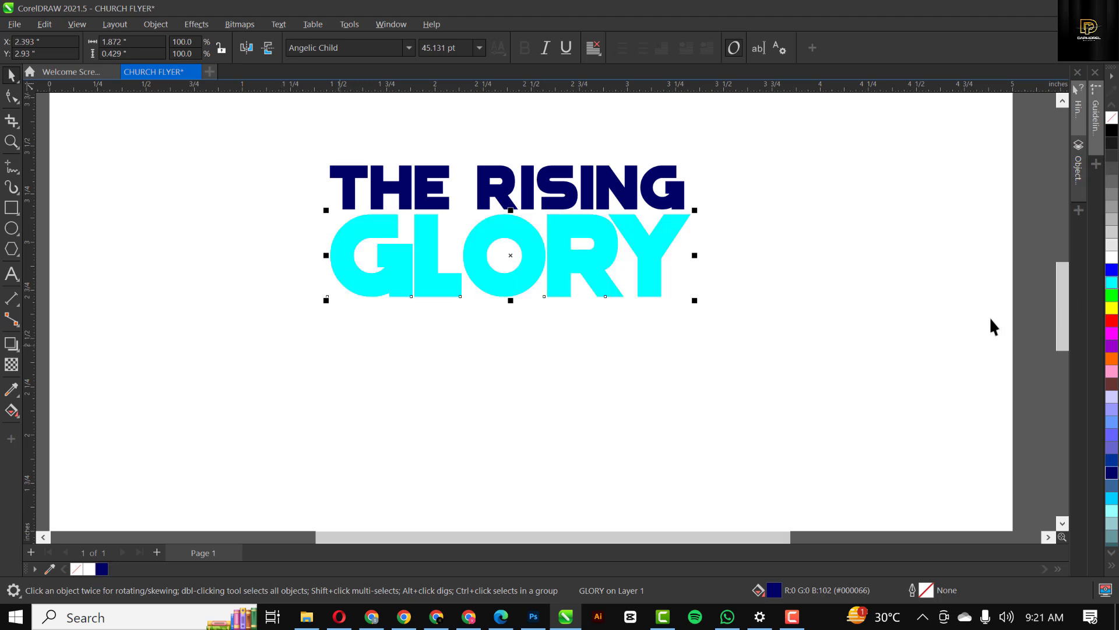
click(102, 568)
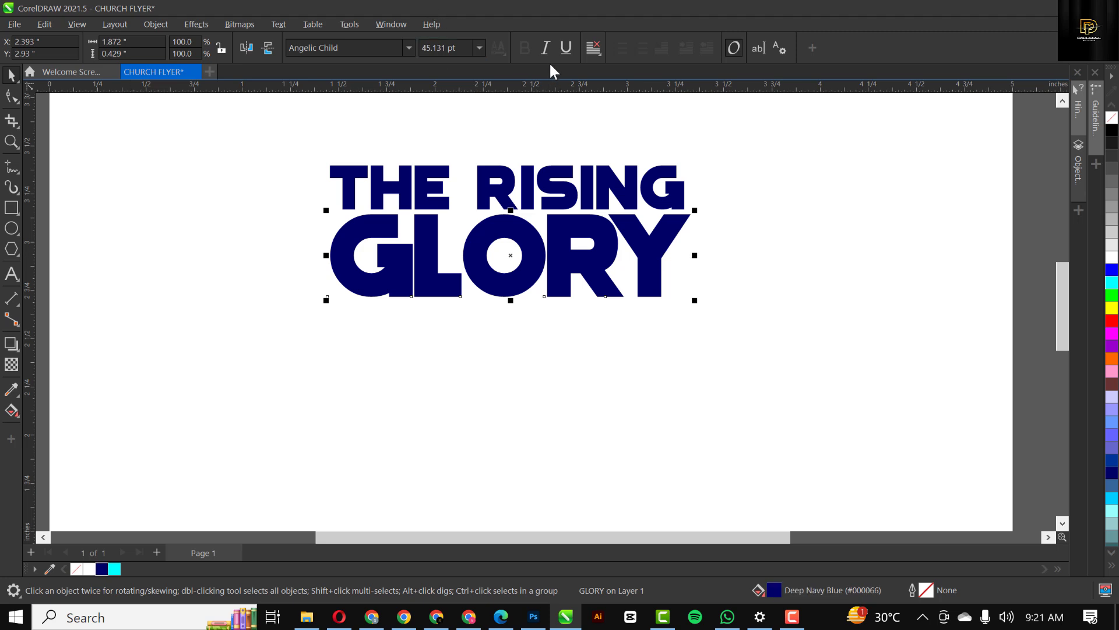
click(531, 240)
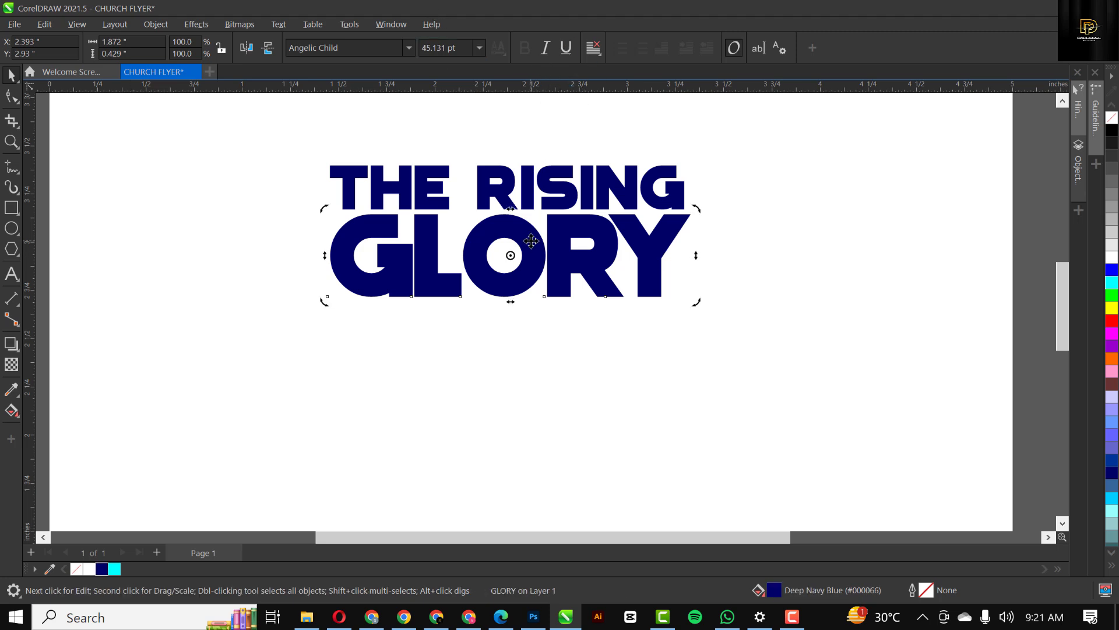
click(531, 241)
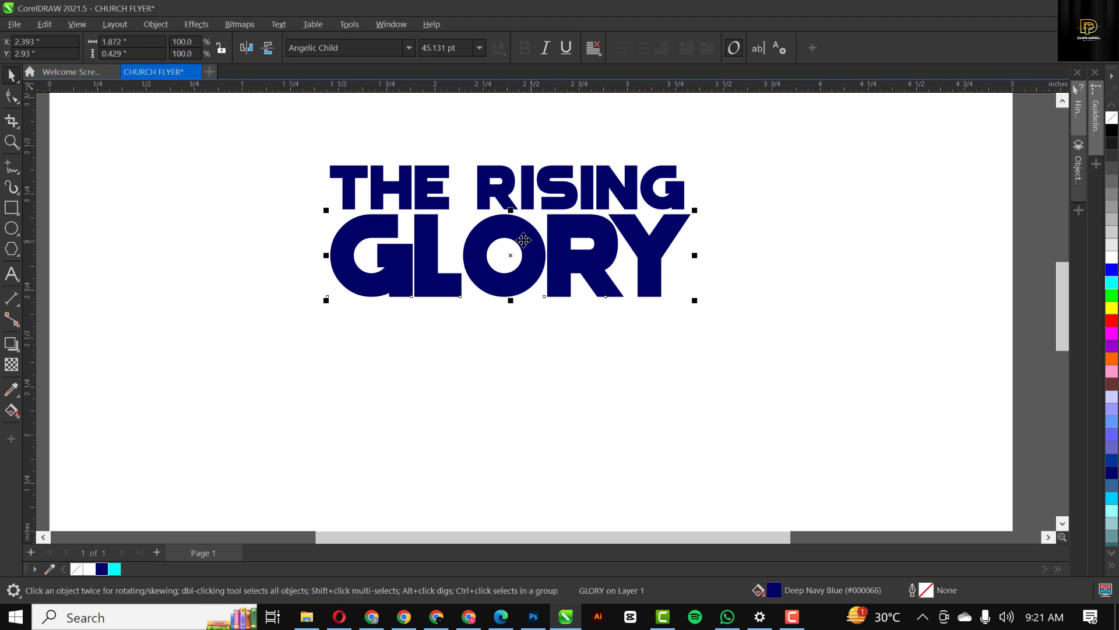
- Apply an elliptical fountain fill to THE RISING, with cyan at the centre and deep navy blue at the edge
click(508, 193)
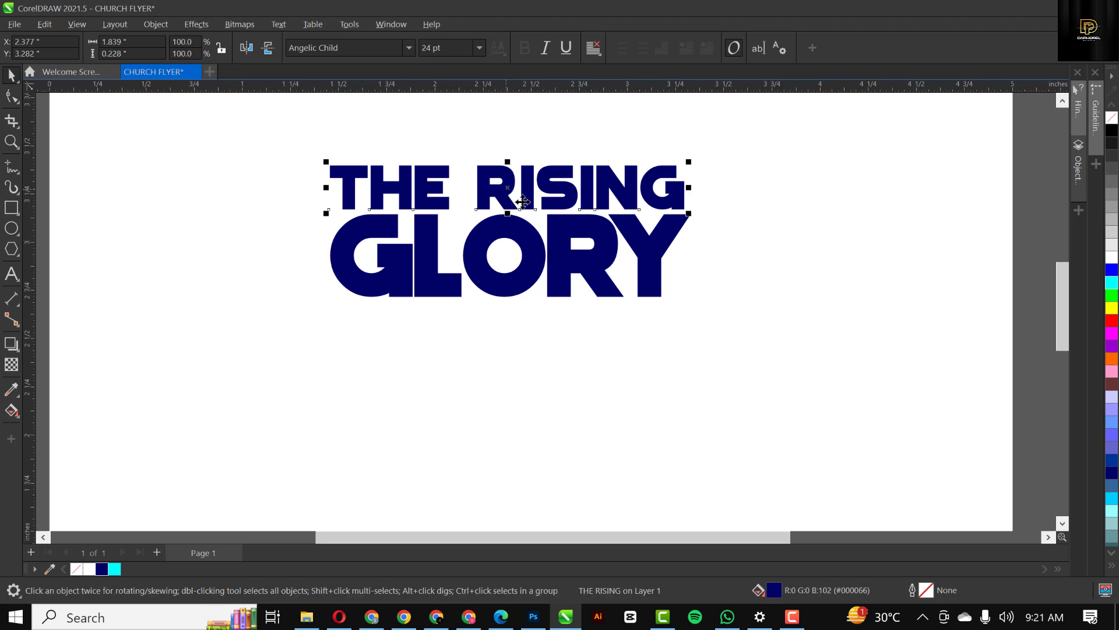
key(g)
drag(348, 198, 688, 205)
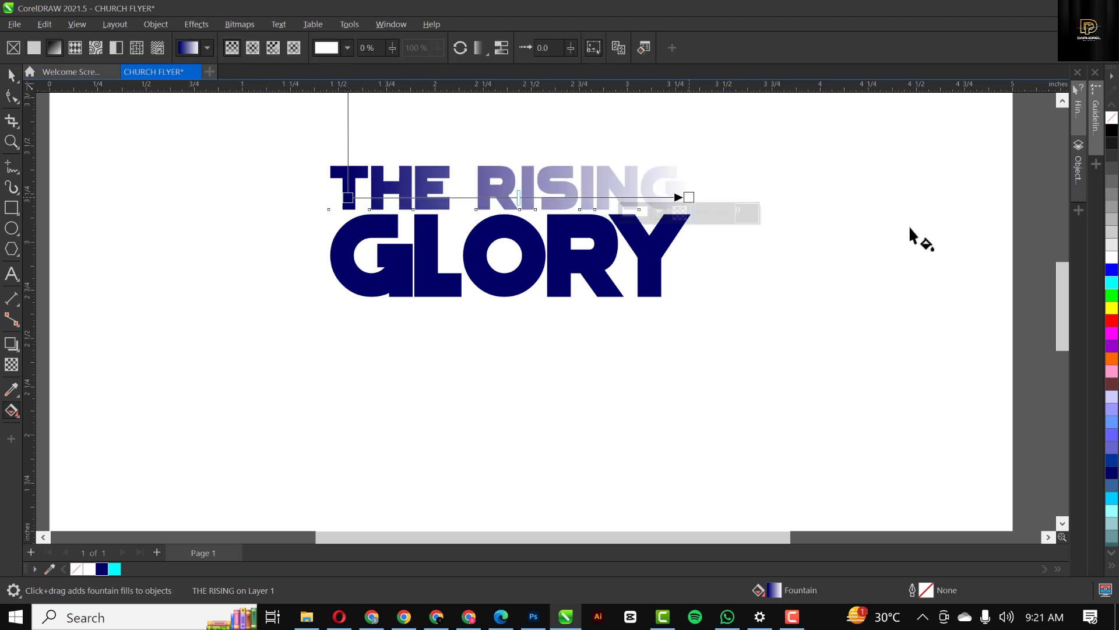
click(1113, 284)
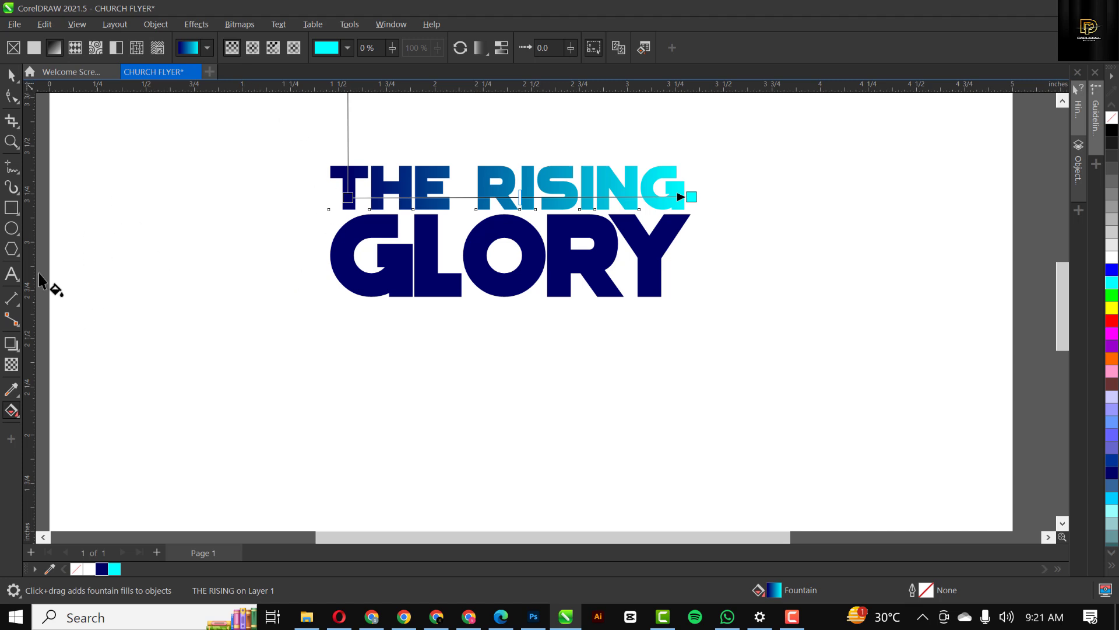
click(259, 51)
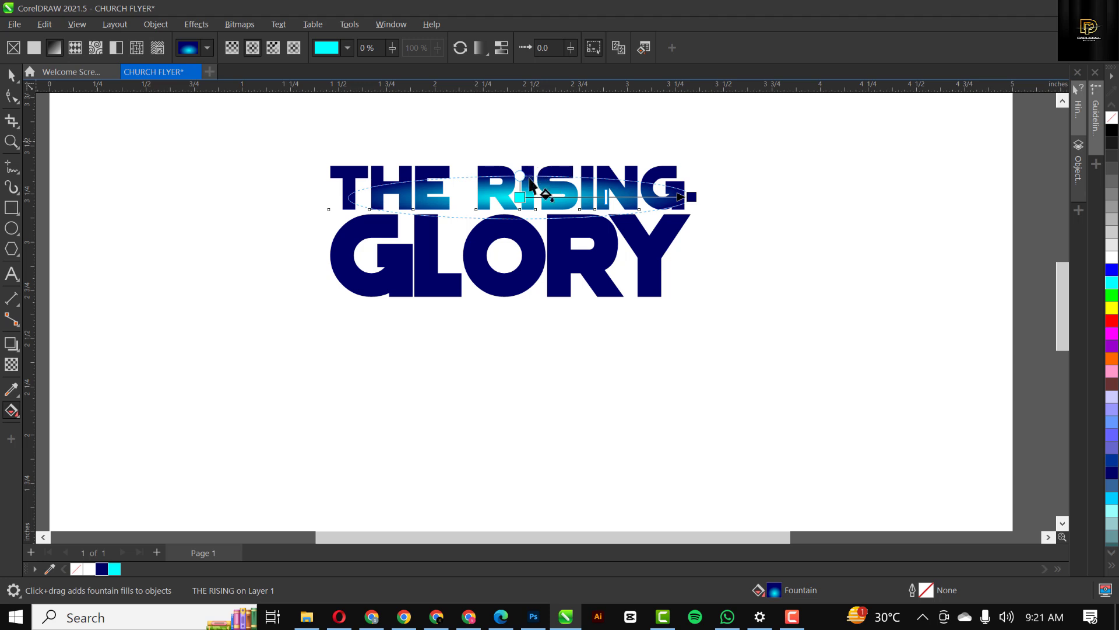
- Stretch the fountain fill ellipse vertically so it extends well above and below THE RISING
scroll(520, 178, up, 1)
scroll(520, 176, up, 1)
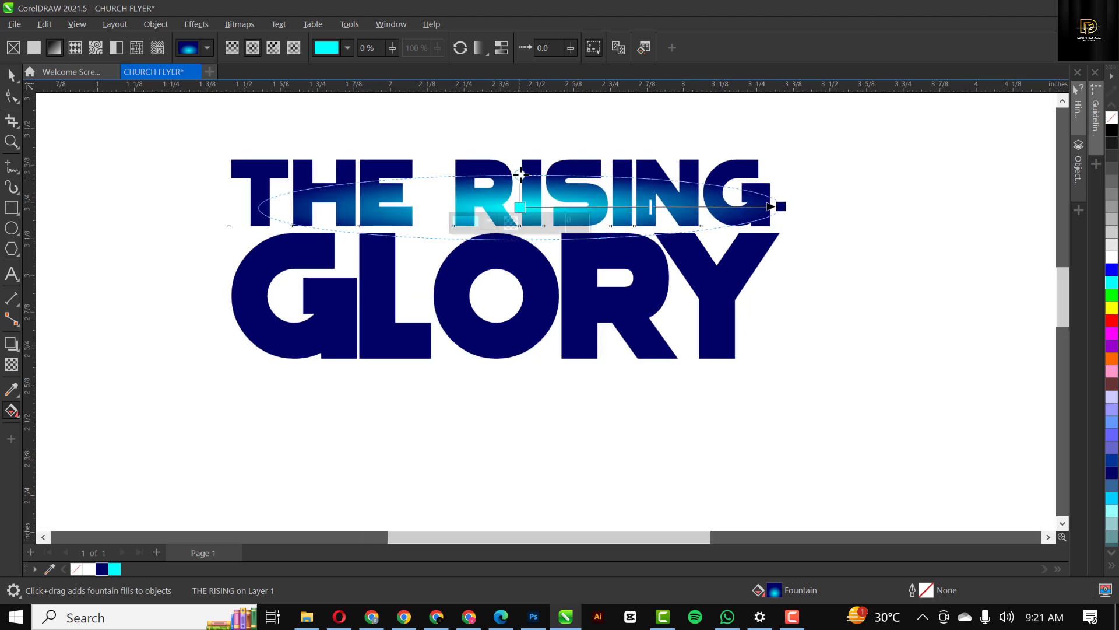
drag(521, 174, 520, 92)
scroll(518, 298, down, 1)
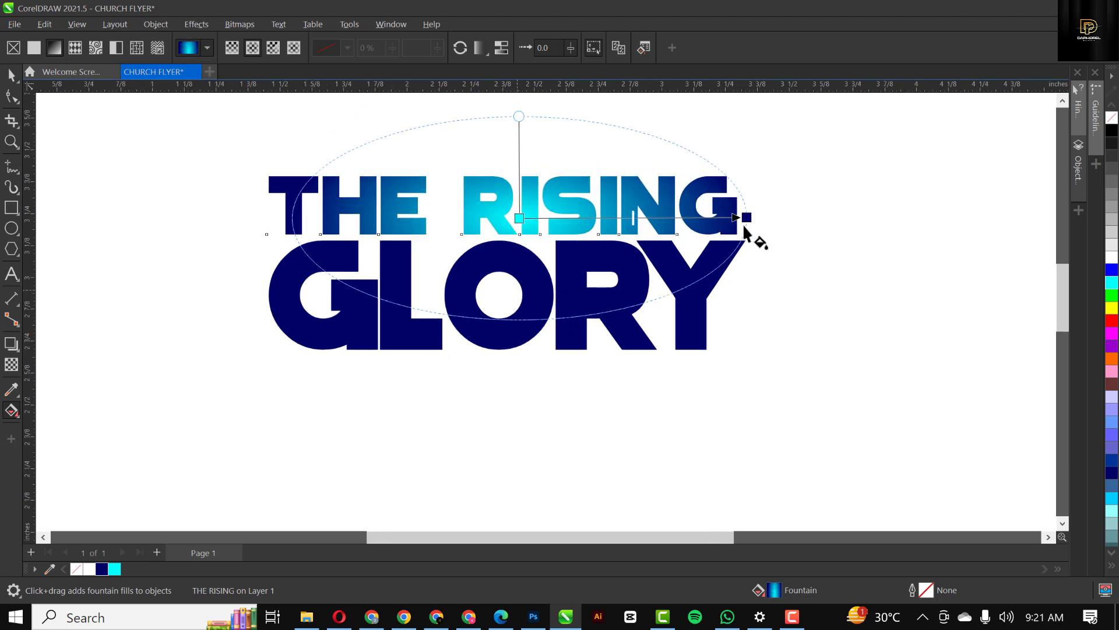
- Tint the gradient's cyan centre gradually with navy and widen the ellipse past the end of THE RISING
click(519, 218)
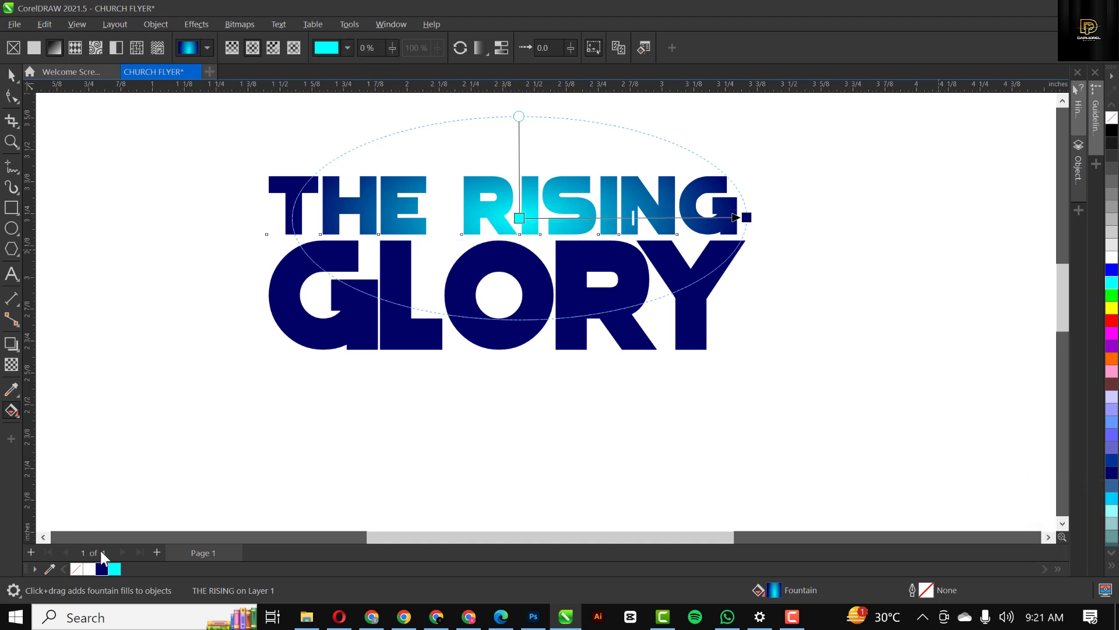
ctrl+click(103, 567)
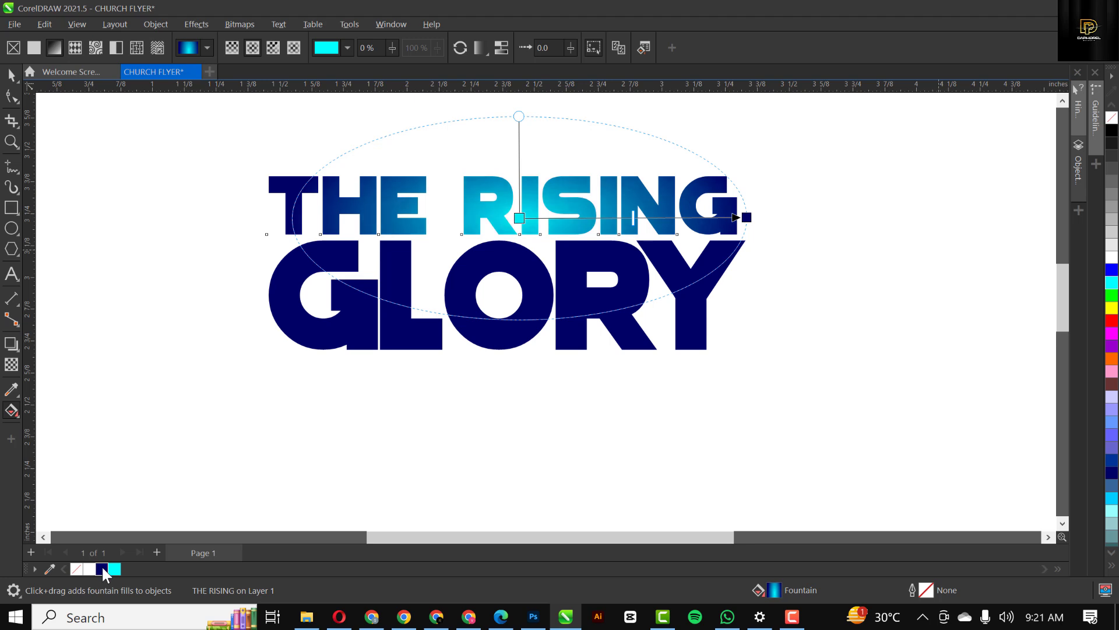
ctrl+click(103, 568)
ctrl+click(102, 567)
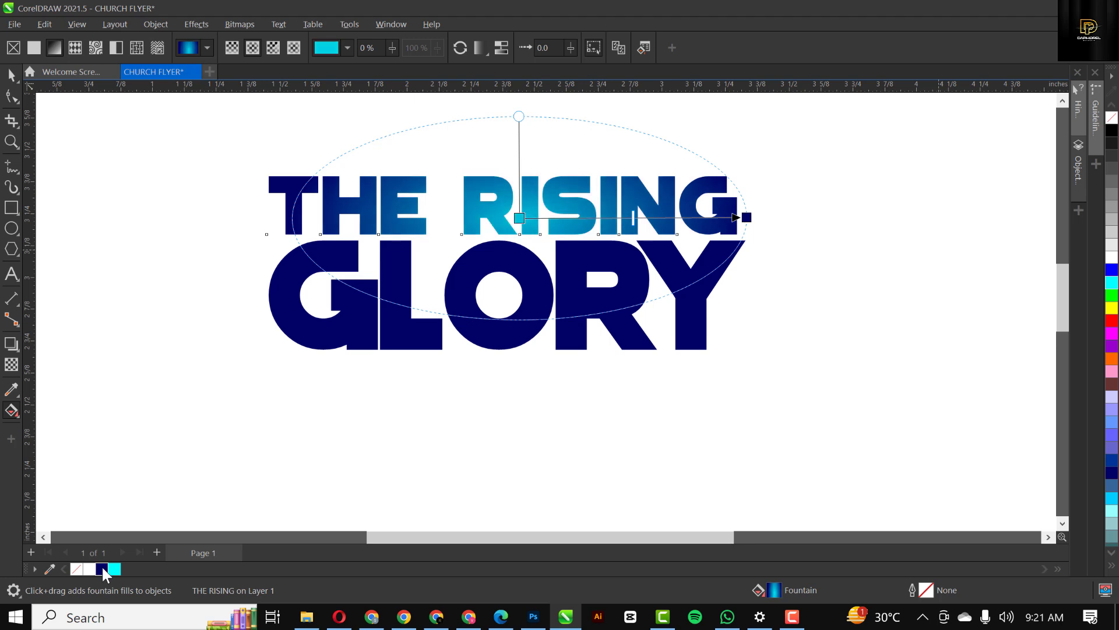
ctrl+click(103, 567)
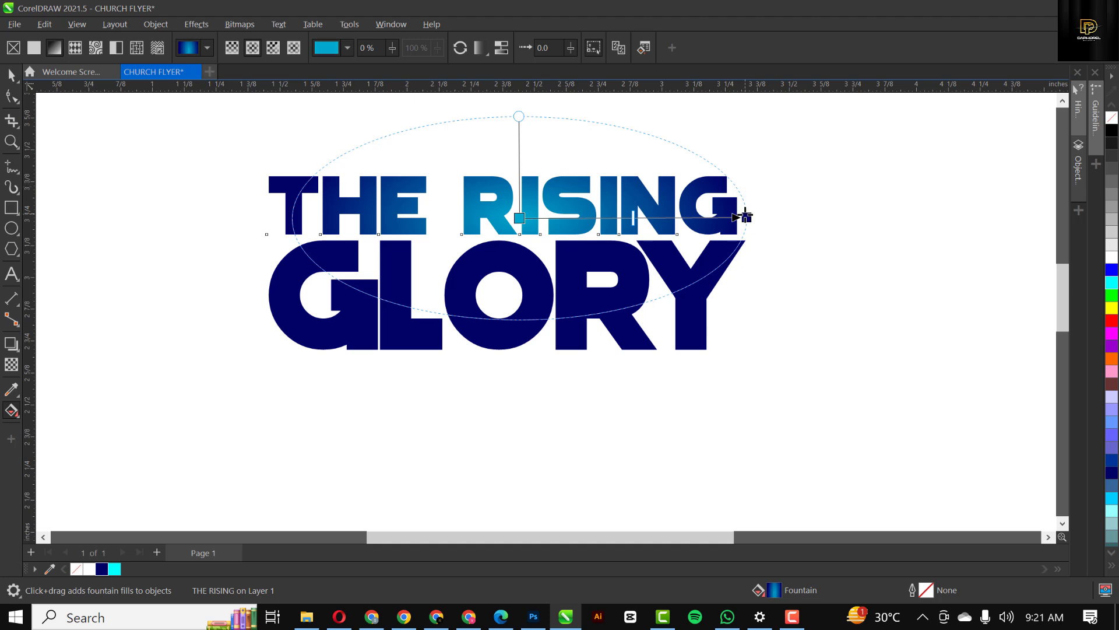
drag(749, 218, 810, 216)
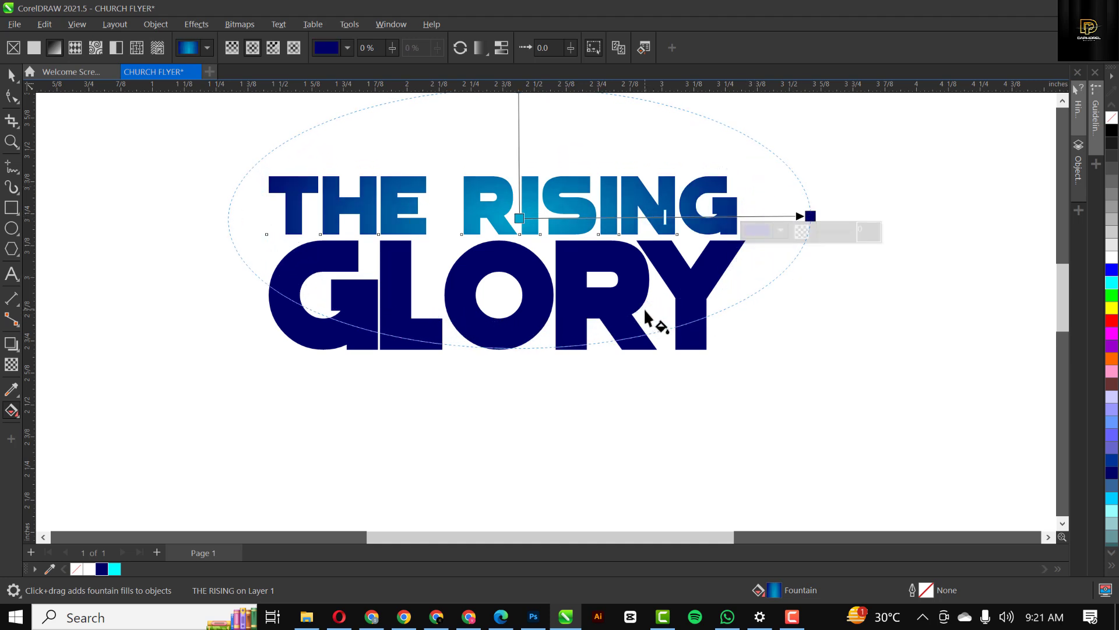
key(space)
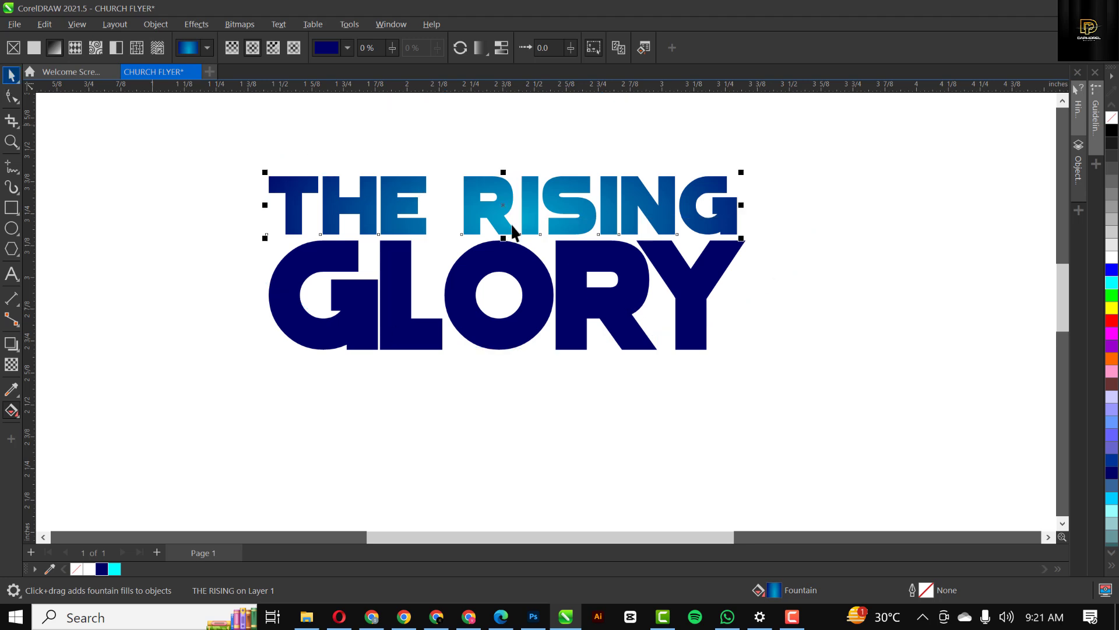
- Copy the fountain fill of THE RISING onto the word GLORY
scroll(489, 227, down, 2)
scroll(492, 225, up, 2)
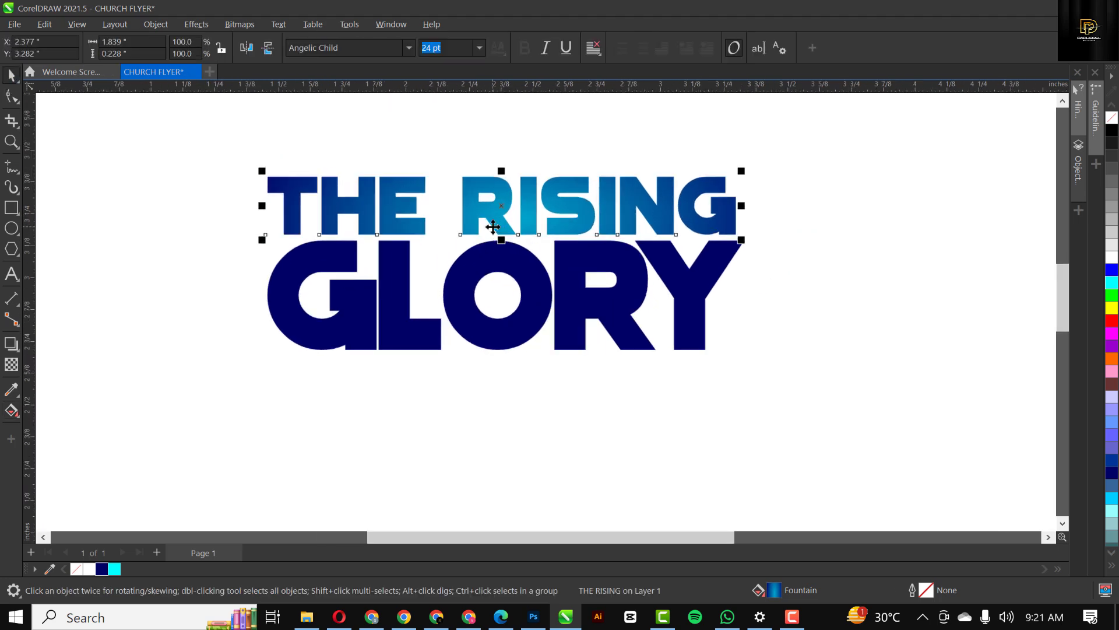
scroll(506, 286, down, 2)
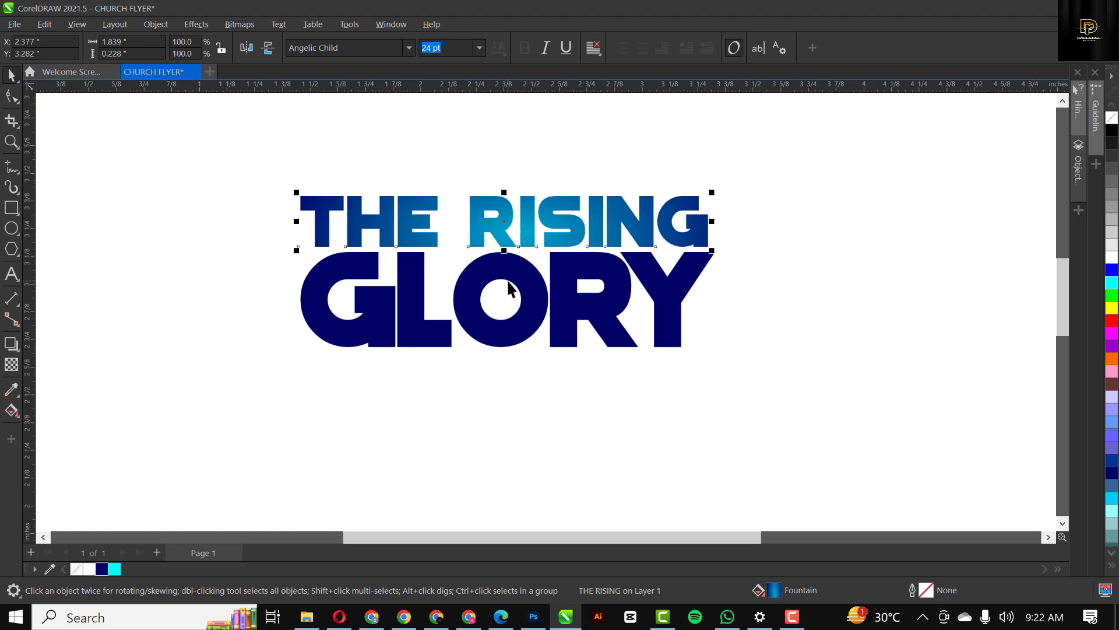
scroll(506, 283, up, 1)
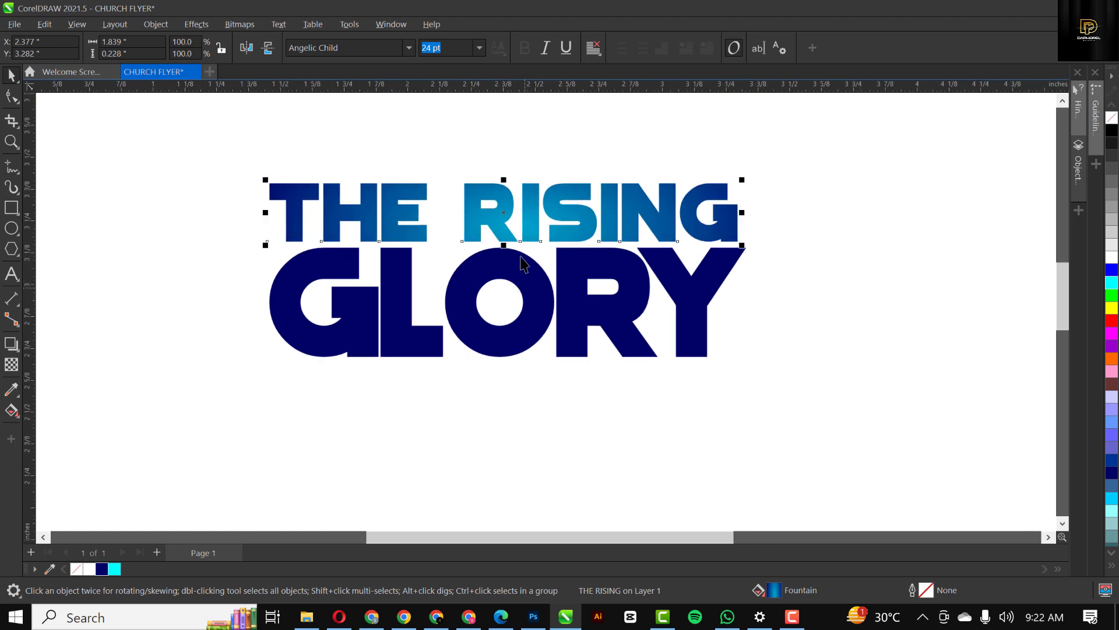
drag(504, 207, 528, 279)
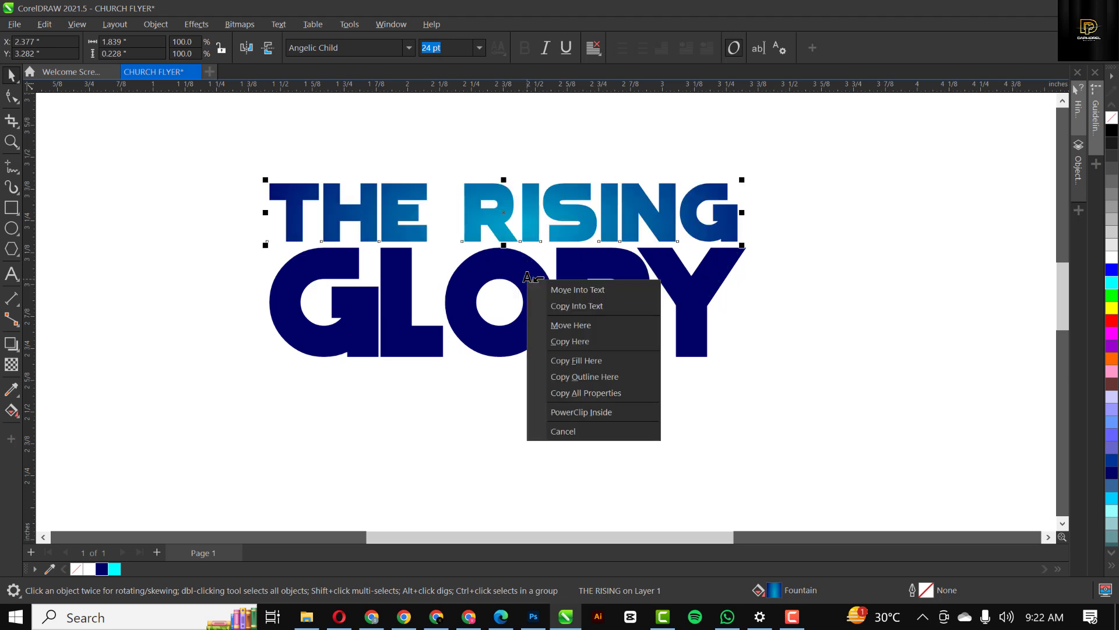
click(565, 360)
- Enlarge both title lines together to about 2.75 inches wide and move them slightly down, centred horizontally on the page
scroll(562, 334, down, 3)
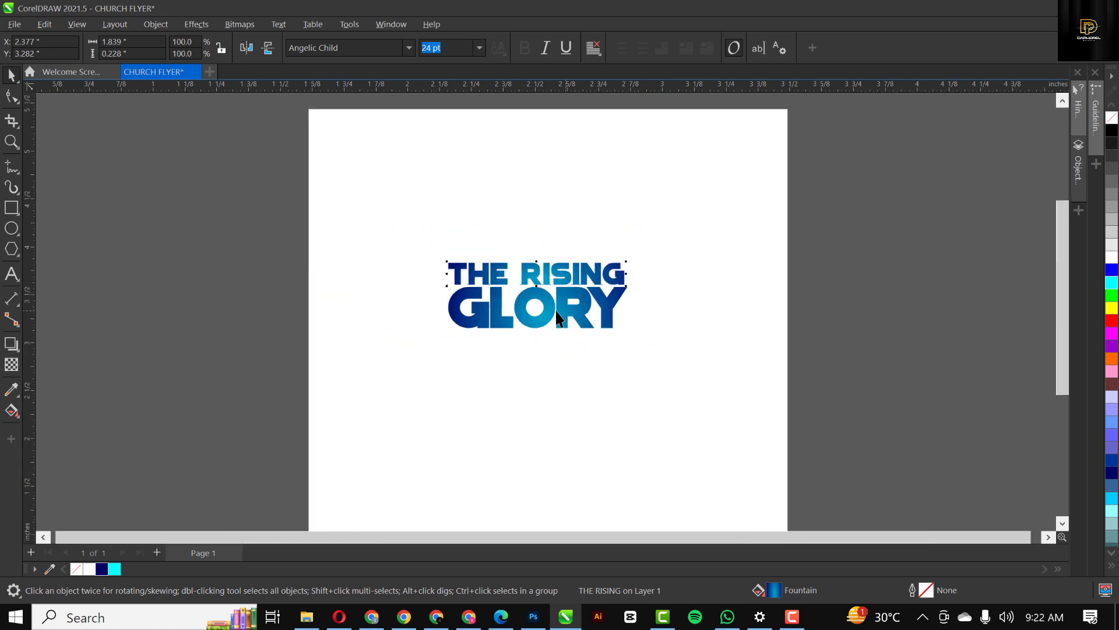
scroll(556, 318, up, 3)
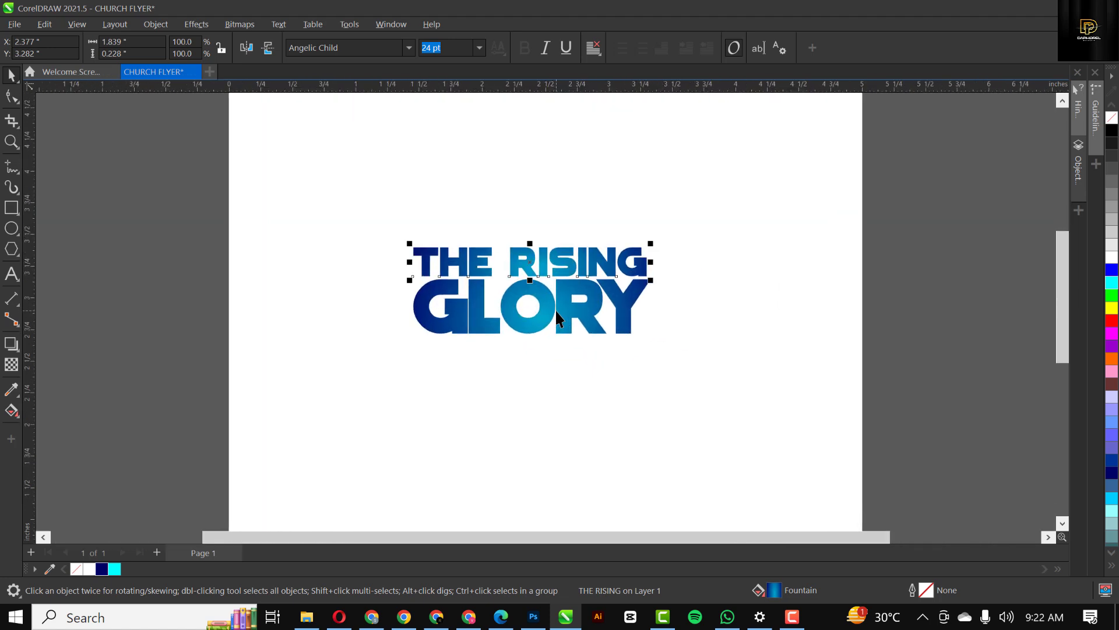
scroll(545, 275, down, 2)
scroll(545, 276, down, 2)
click(739, 293)
scroll(739, 292, up, 1)
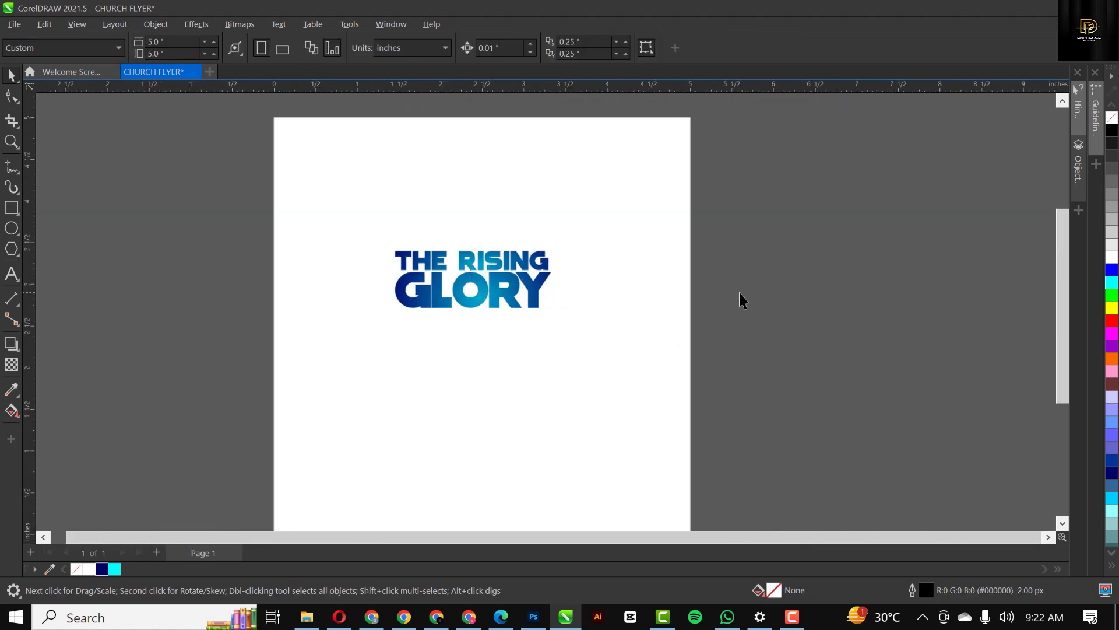
drag(298, 320, 299, 318)
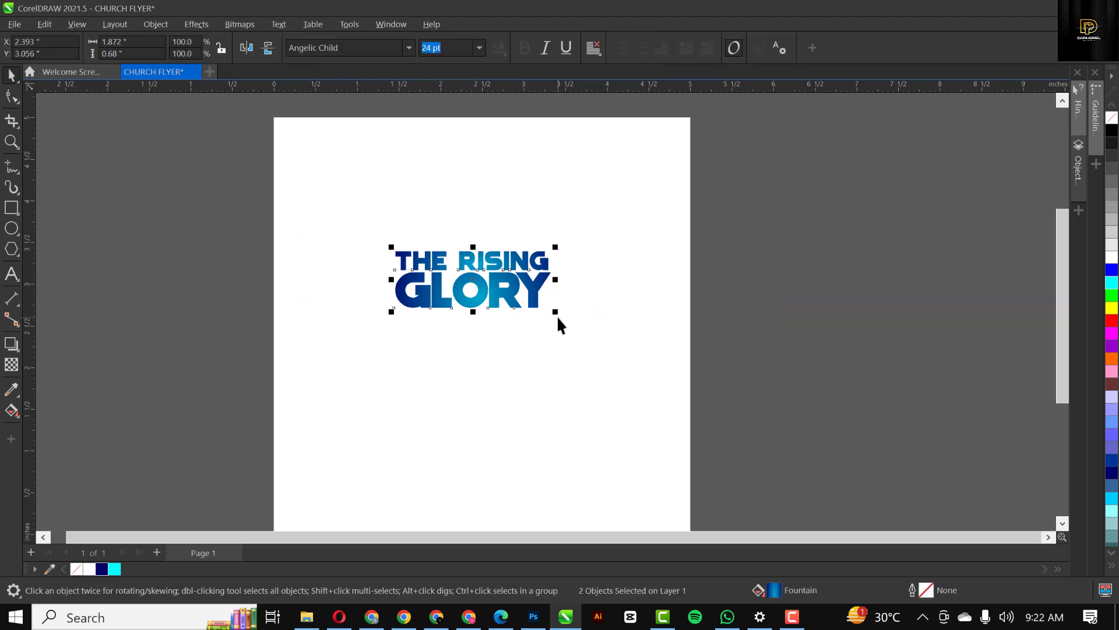
drag(557, 312, 592, 345)
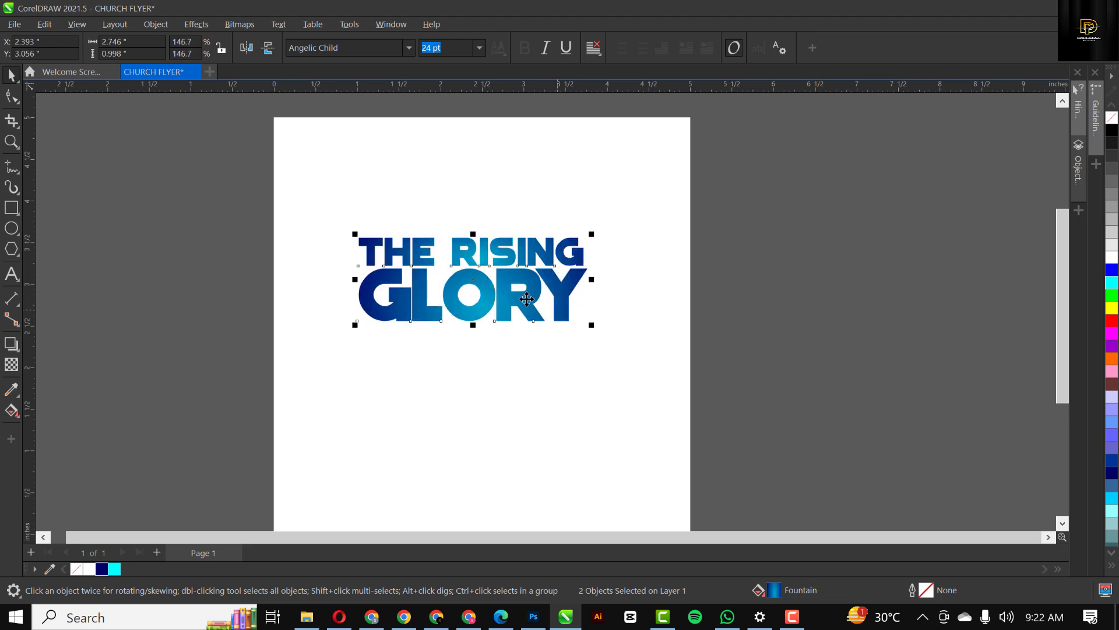
drag(527, 299, 537, 324)
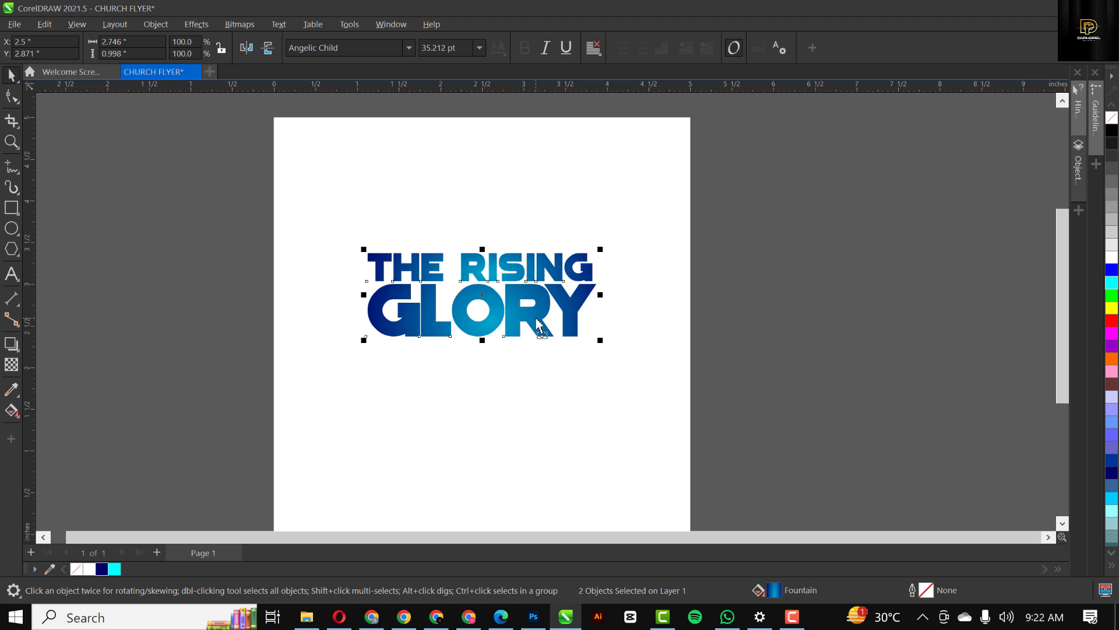
- Group the two title lines and centre the group on the page
right_click(537, 324)
click(850, 321)
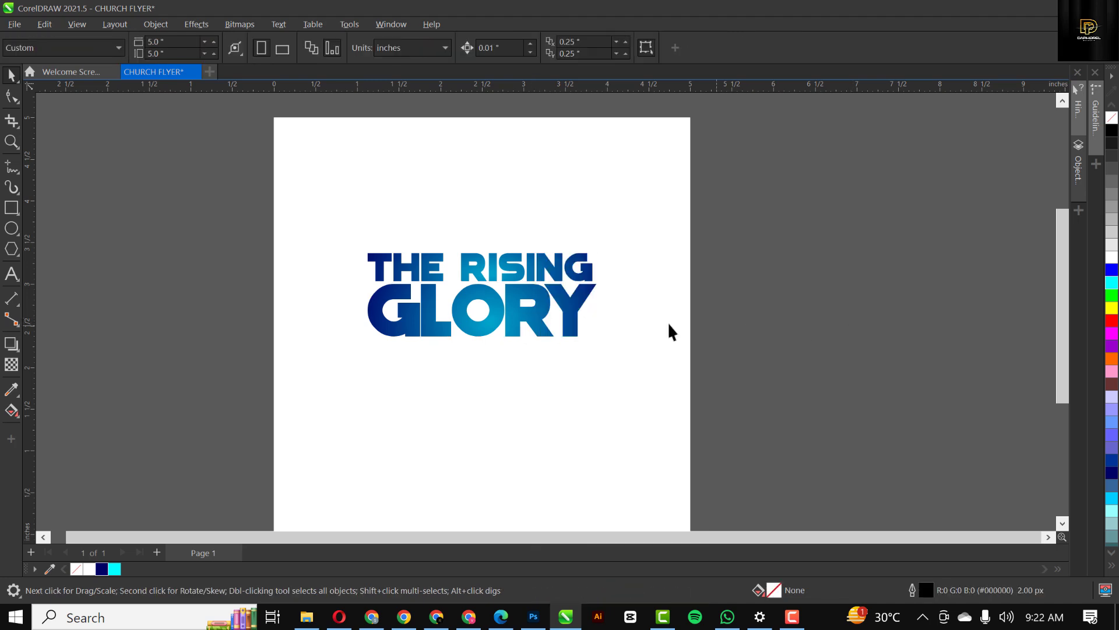
click(531, 313)
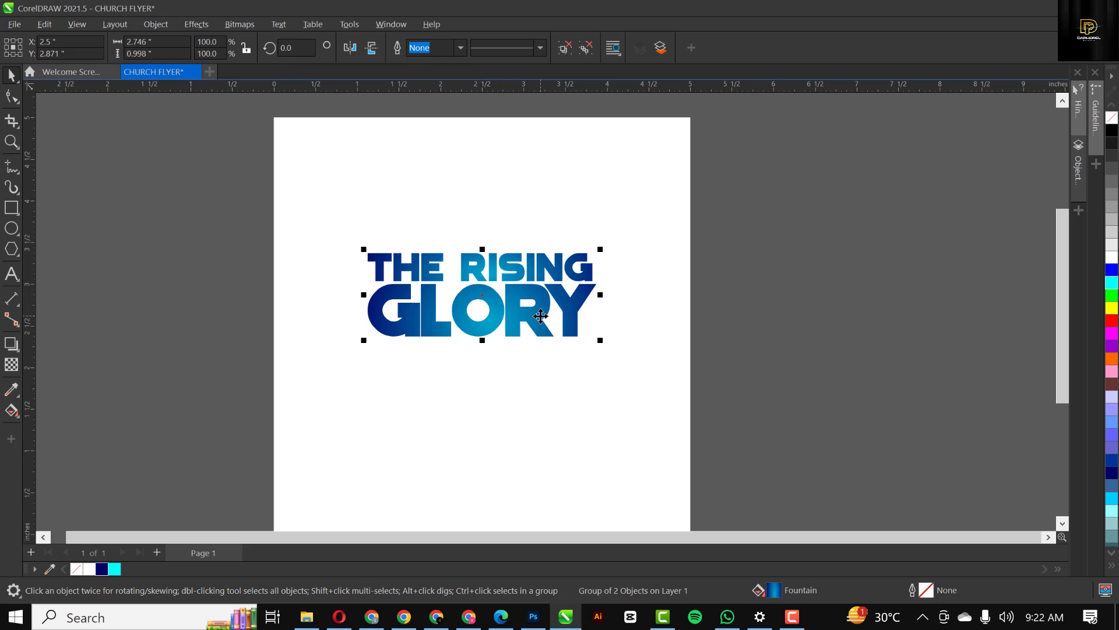
key(p)
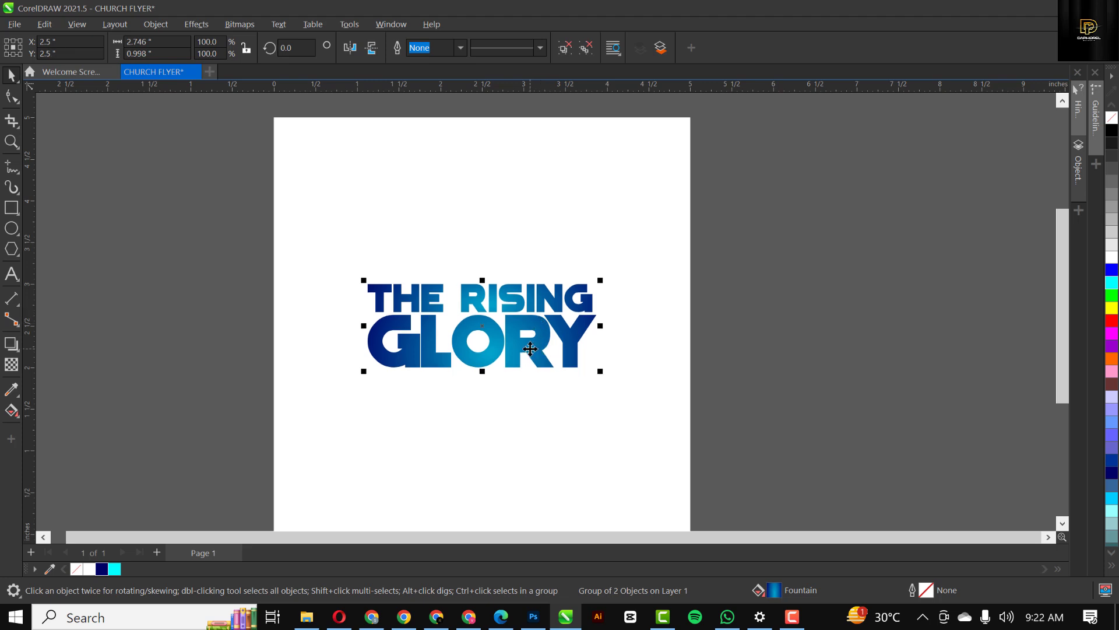
- Move the grouped title slightly up the page, keeping it centred horizontally
drag(530, 348, 517, 322)
click(380, 184)
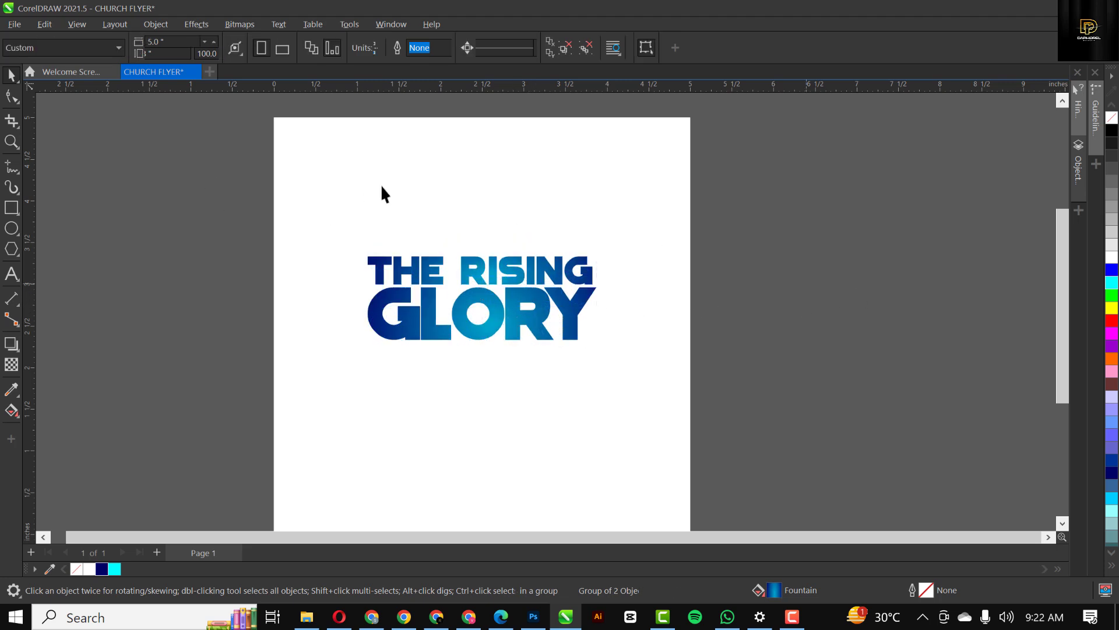
scroll(383, 188, down, 1)
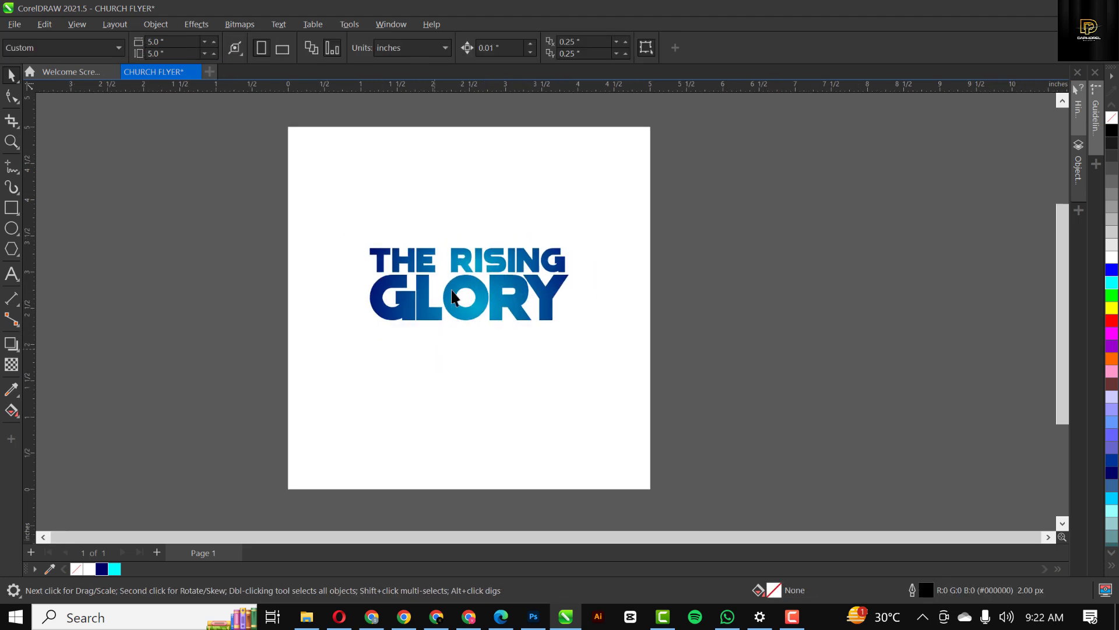
- Draw a rectangle across the bottom of the page, spanning its full 5 inch width and about 1.98 inches high
click(11, 207)
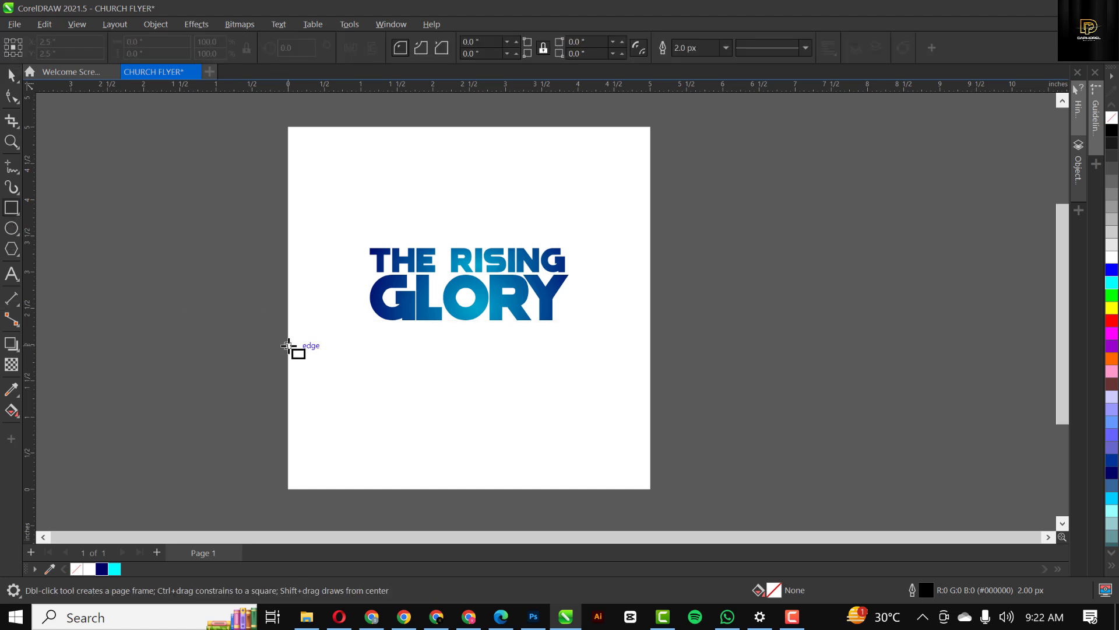
drag(289, 346, 650, 489)
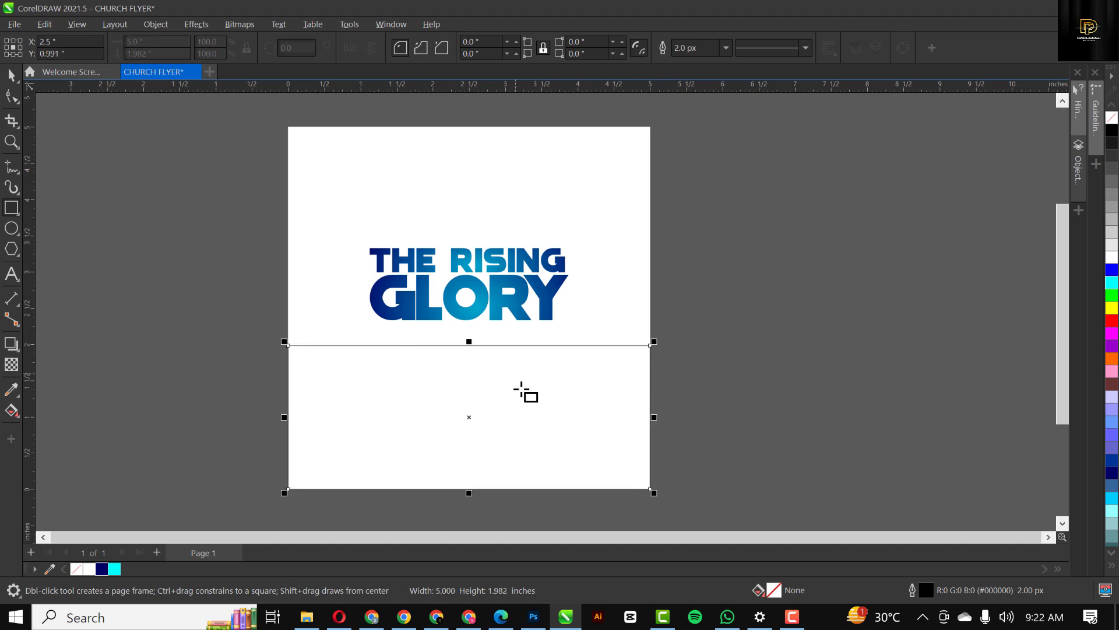
key(space)
scroll(472, 403, up, 3)
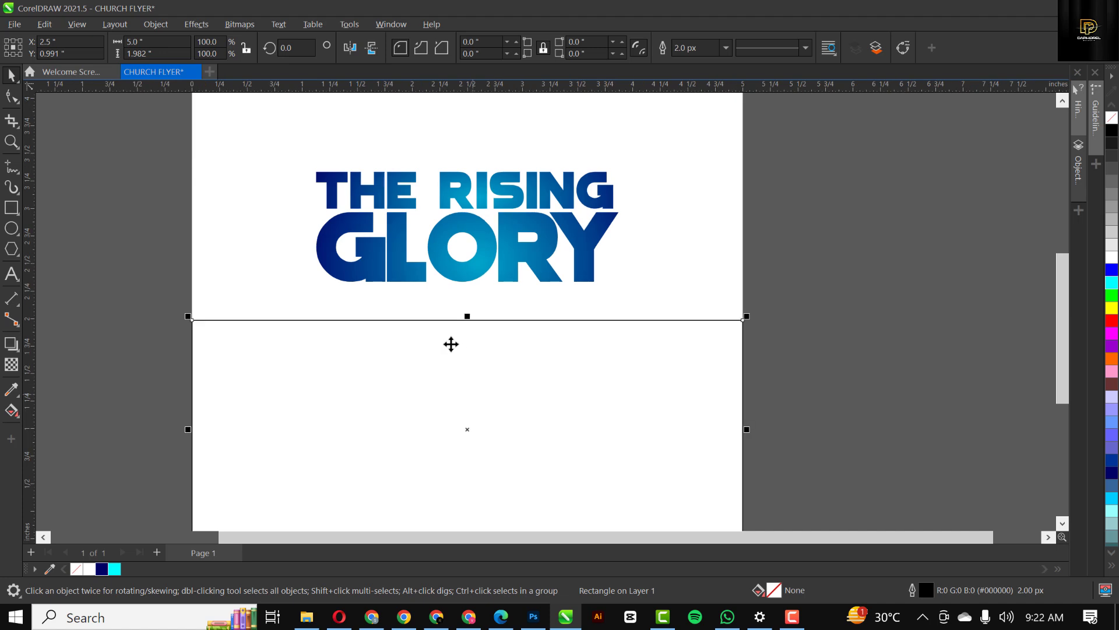
scroll(450, 342, down, 1)
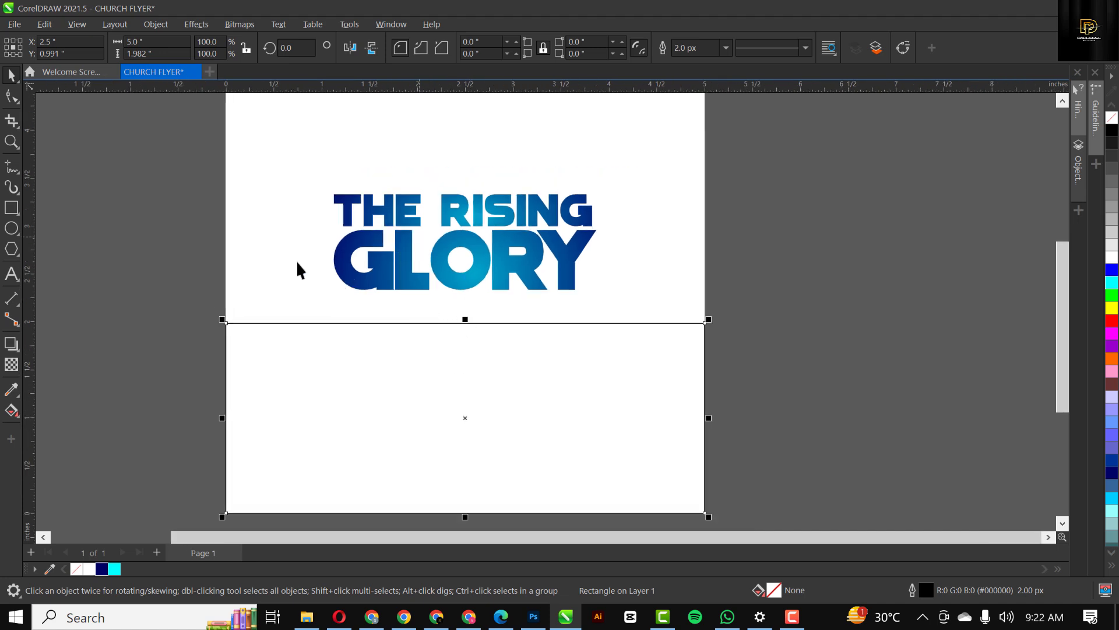
- Fill the bottom rectangle with navy sampled from the G of GLORY and remove its outline
click(12, 388)
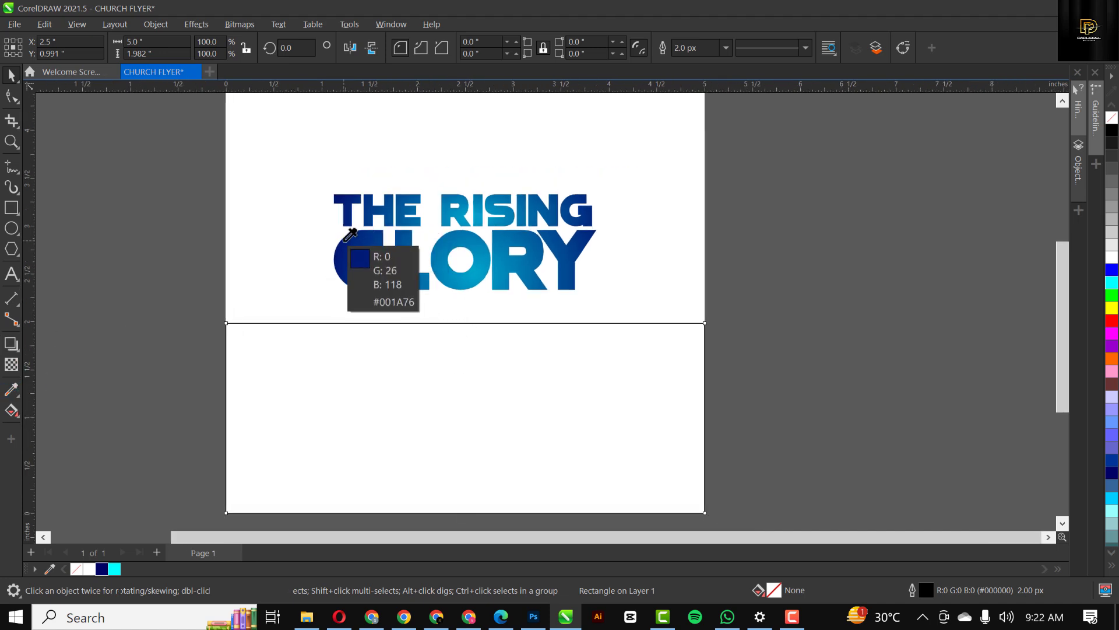
click(343, 274)
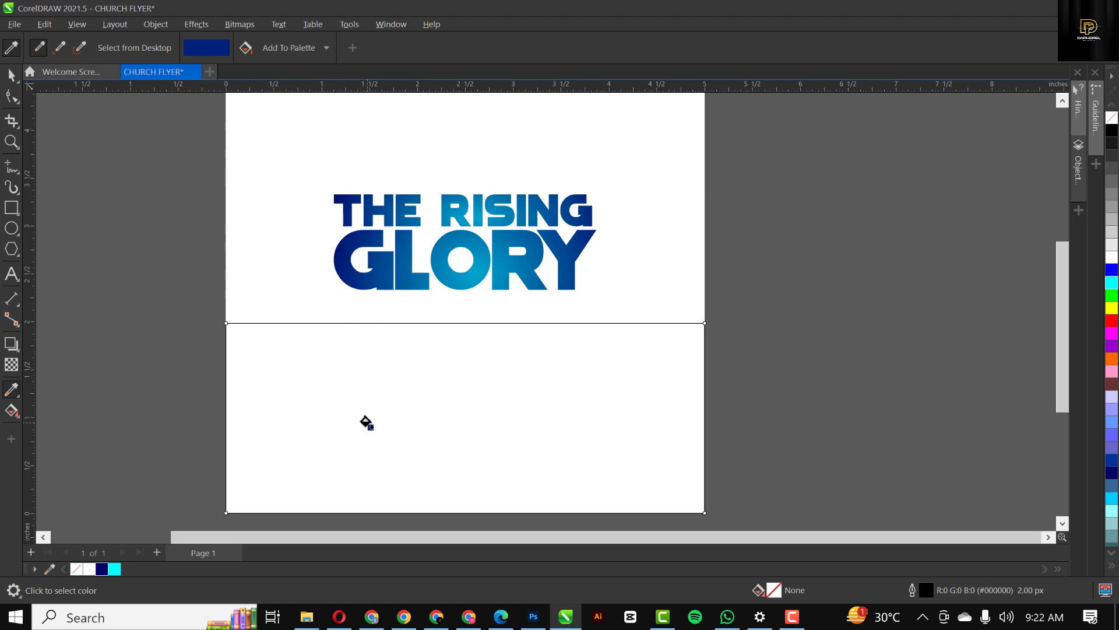
click(366, 421)
key(space)
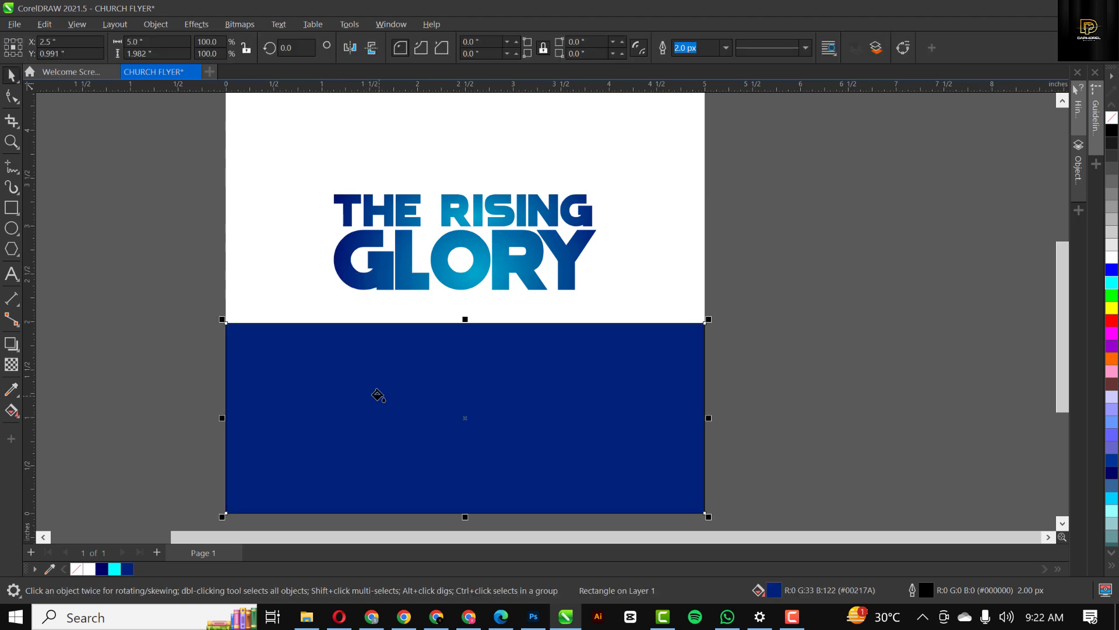
right_click(1112, 117)
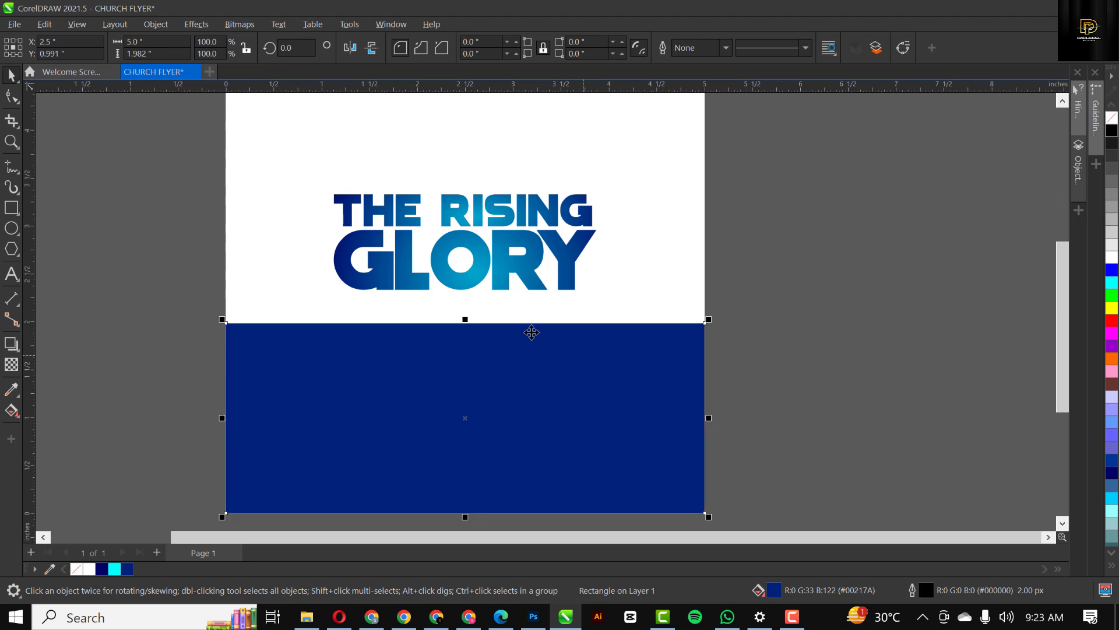
- Darken the bottom rectangle's navy fill gradually with black to RGB 0, 27, 99
scroll(518, 358, down, 1)
scroll(520, 356, up, 2)
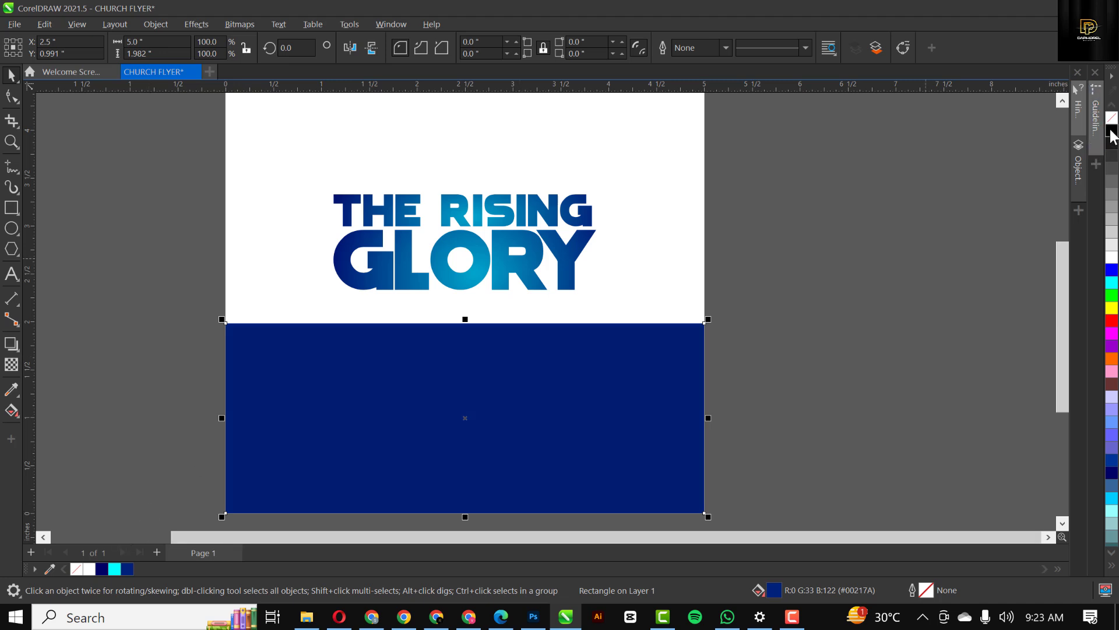
click(733, 273)
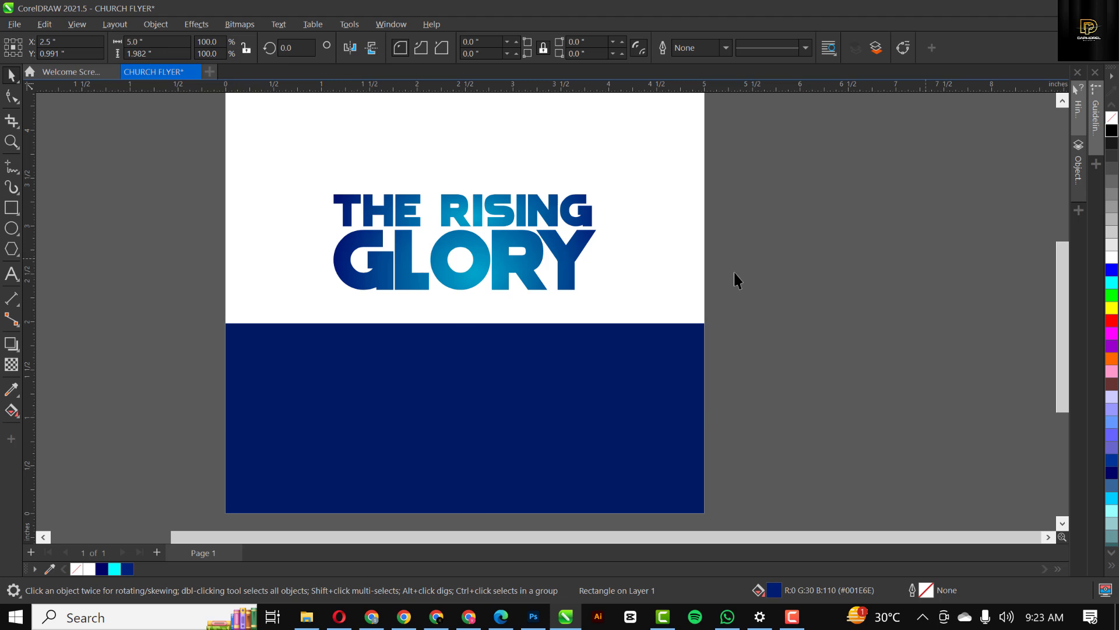
scroll(413, 354, down, 4)
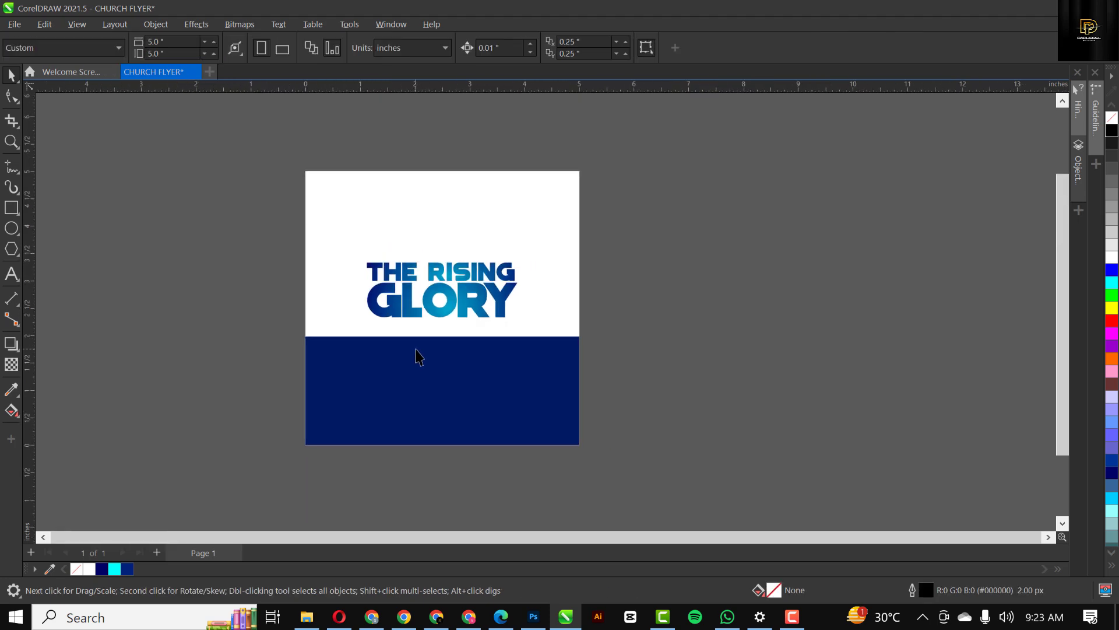
key(shift+F4)
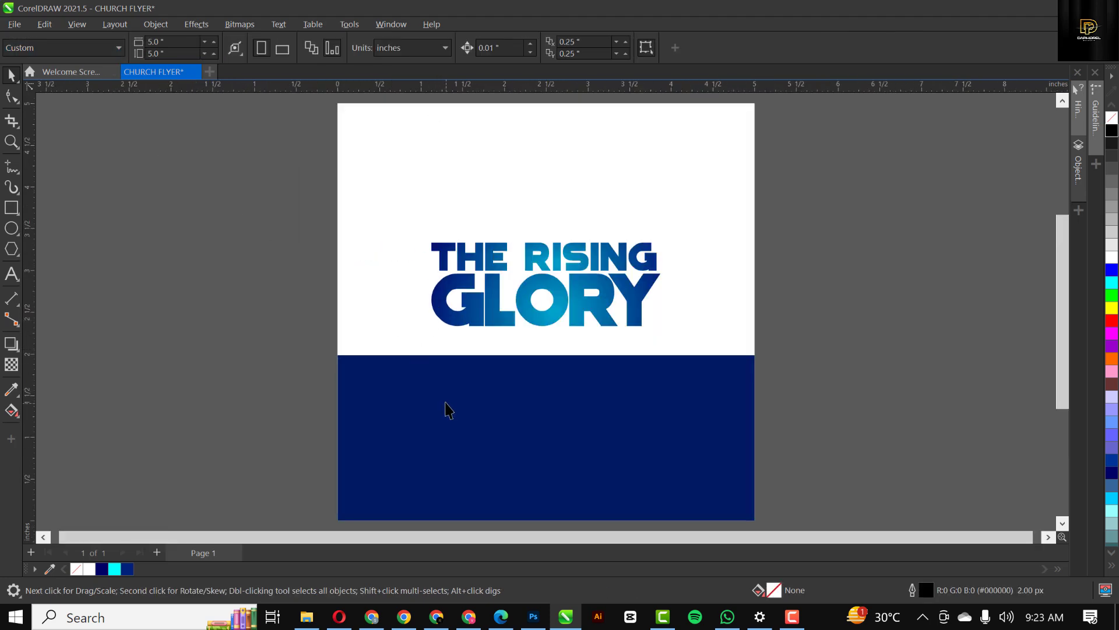
- Add the artistic text PRESENTS on the empty area left of the page
click(11, 273)
click(142, 190)
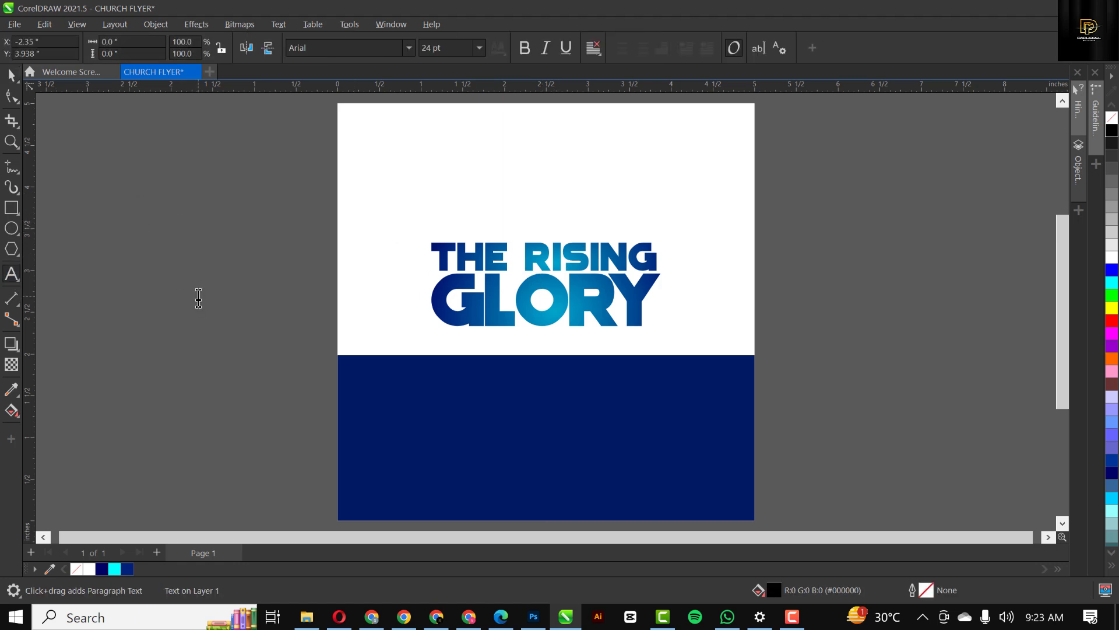
text(PRESENTS)
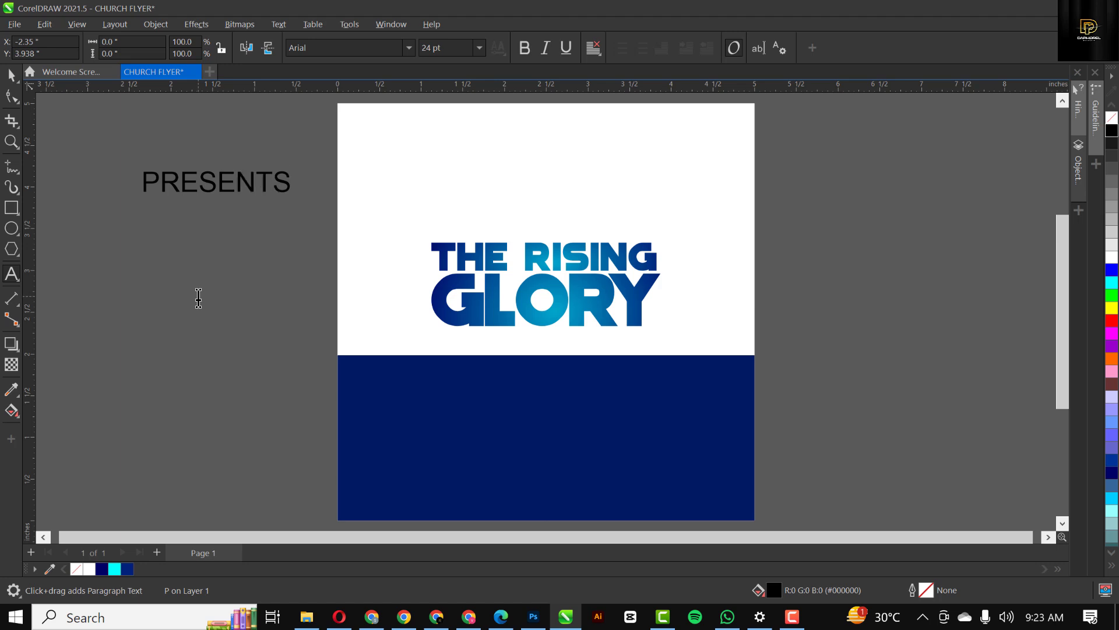
key(ctrl+space)
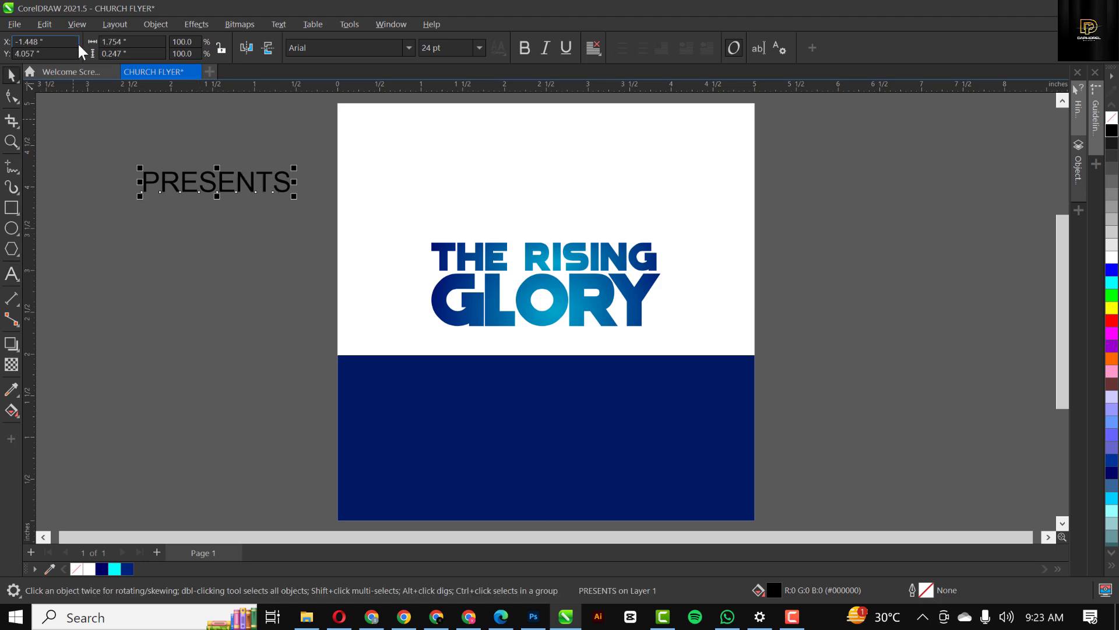
- Set the word PRESENTS in bold Montserrat
click(323, 48)
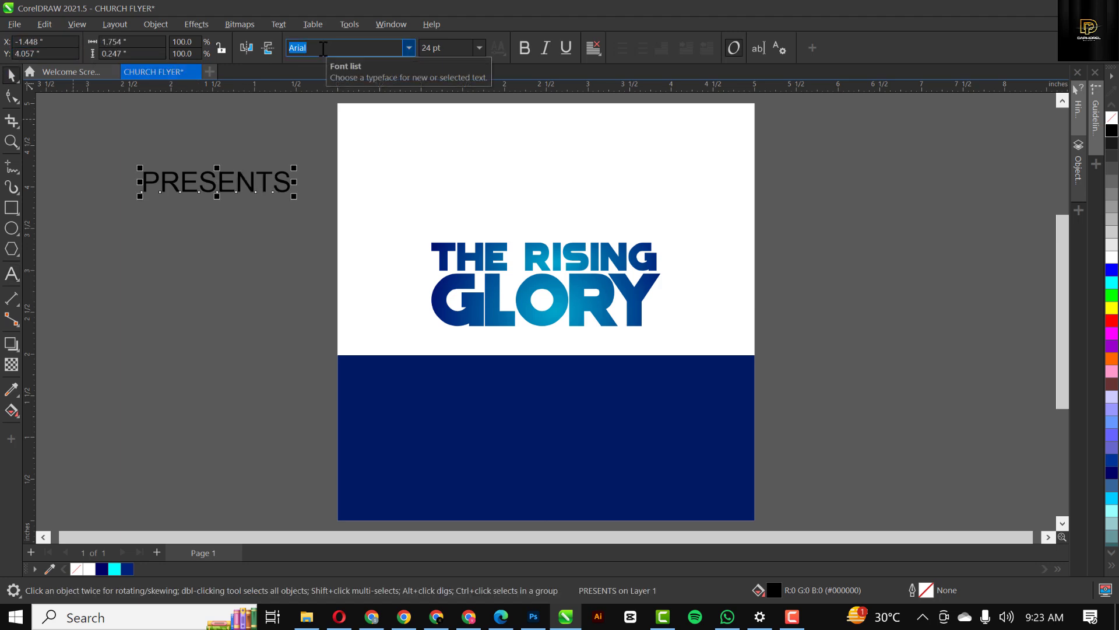
text(MontSerrat)
key(Return)
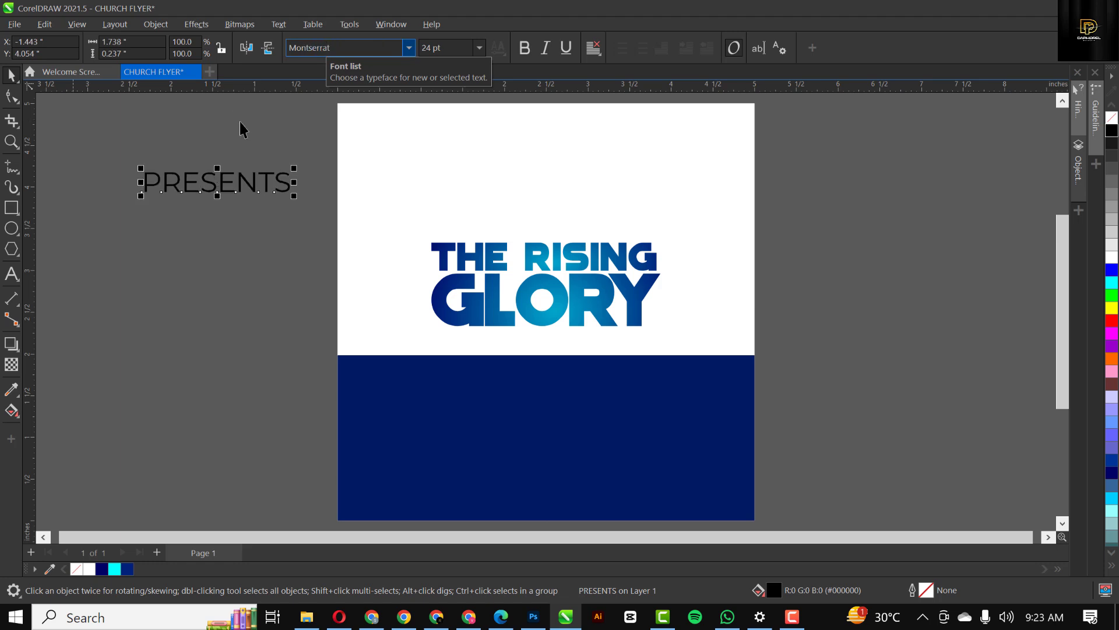
click(524, 47)
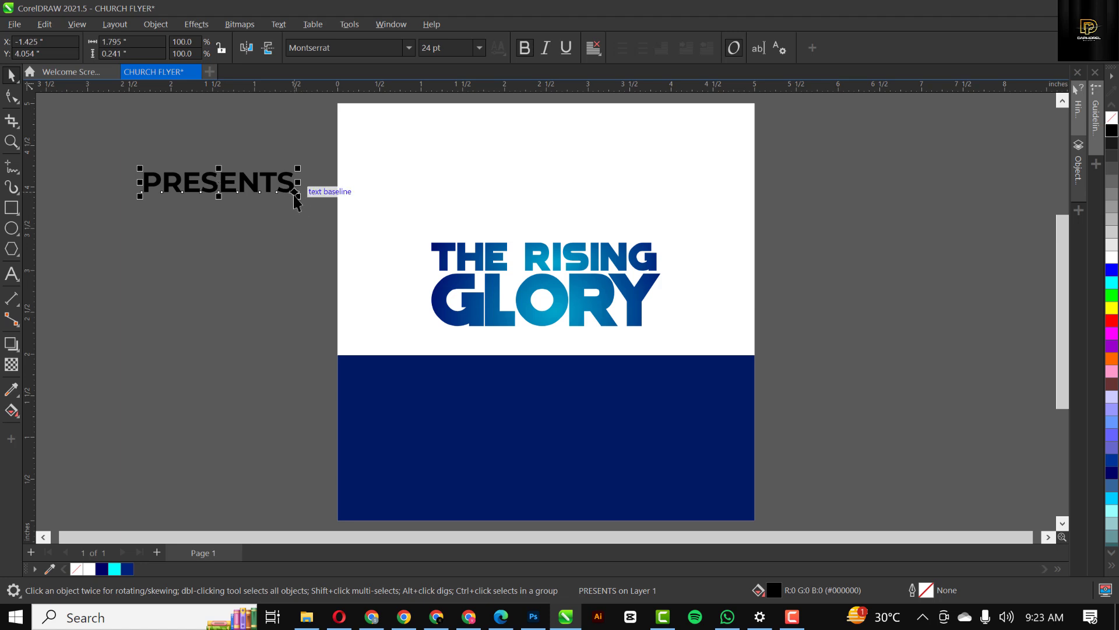
- Shrink PRESENTS to about 6.4 pt, letter-spaced to about 1.74 inches wide, and place it just above THE RISING
mouse_move(299, 197)
mouse_down()
mouse_move(185, 185)
mouse_move(359, 195)
mouse_move(287, 201)
mouse_up()
click(12, 96)
key(space)
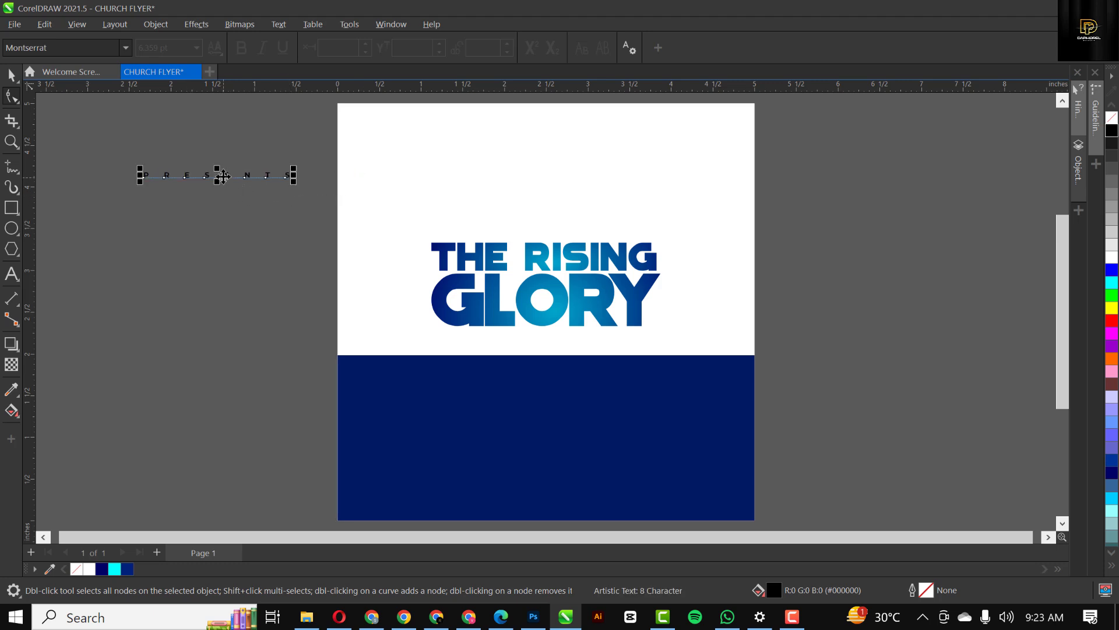
drag(222, 178, 547, 225)
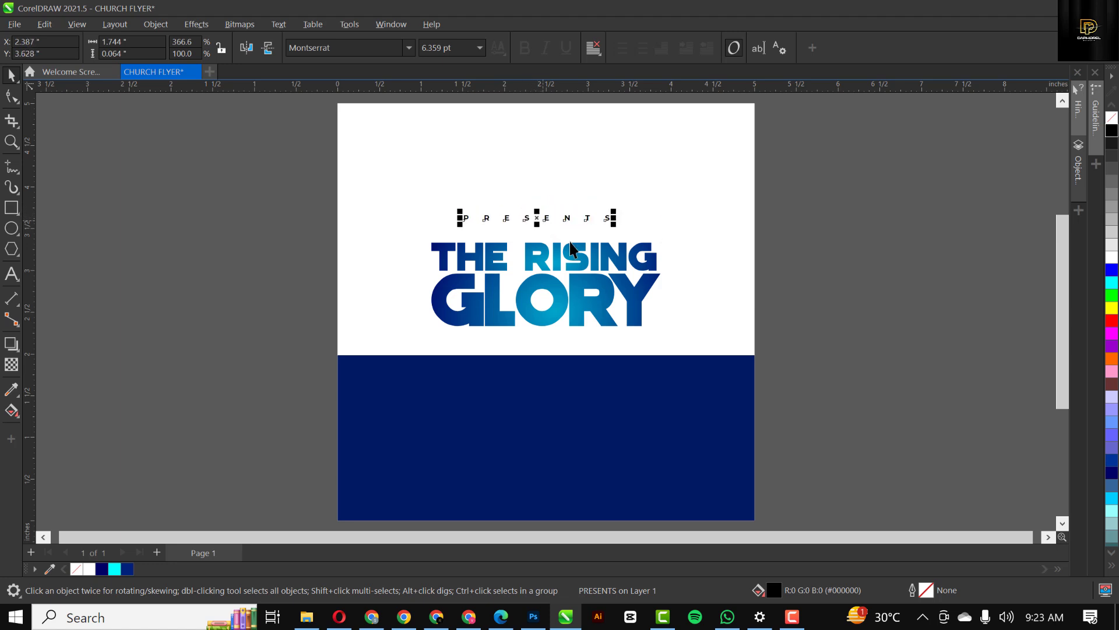
click(832, 227)
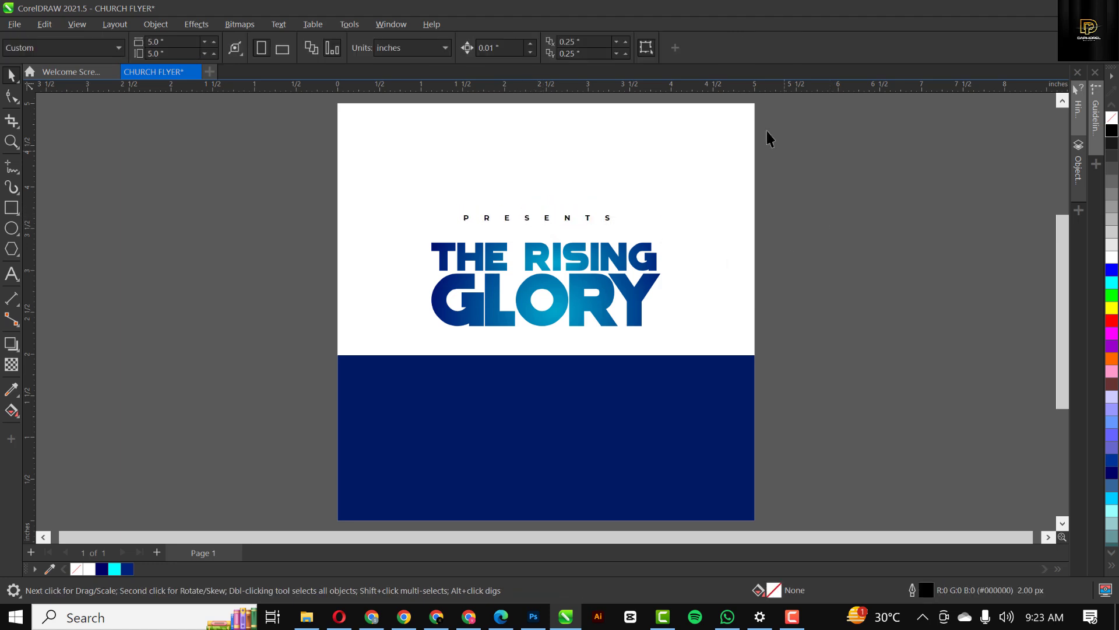
- Draw a circle about 0.86 inch in diameter left of the page, with a white fill and no outline
click(554, 417)
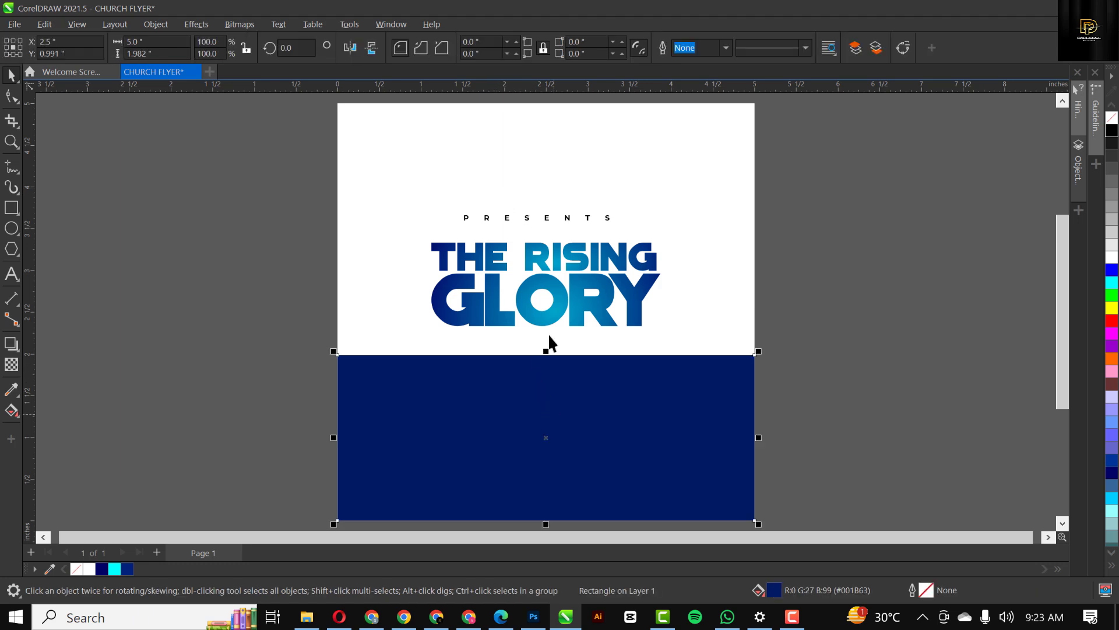
scroll(543, 324, up, 2)
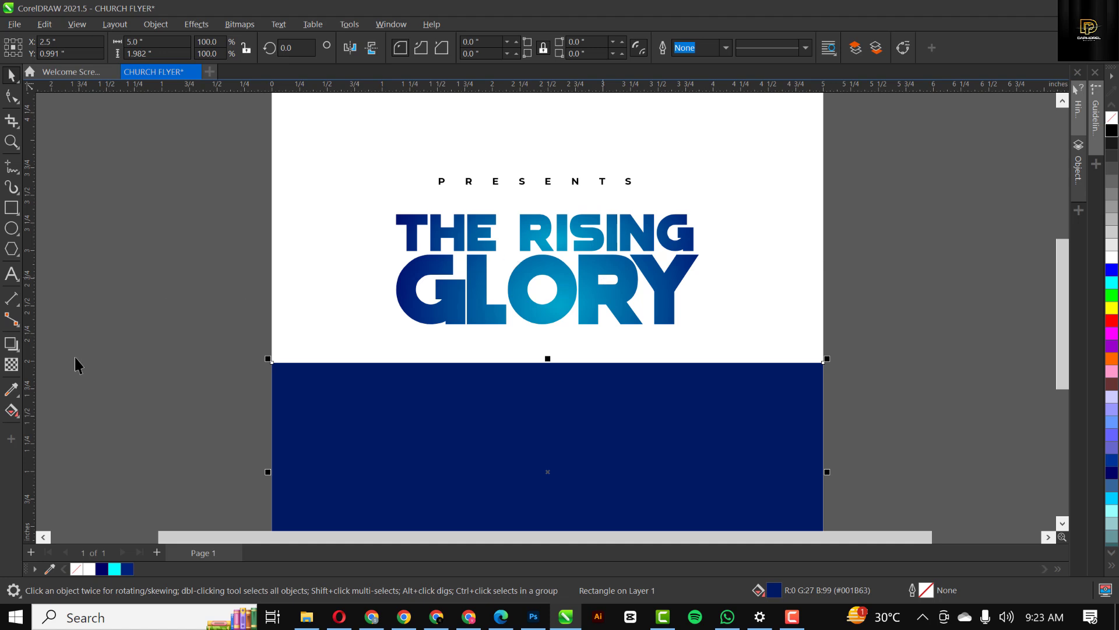
click(12, 228)
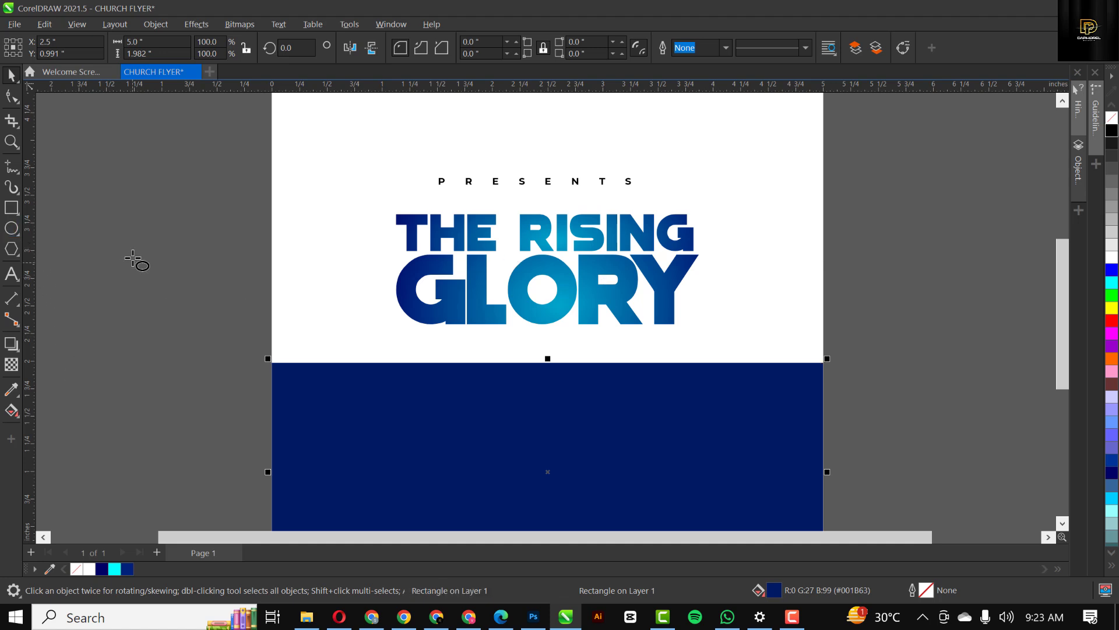
drag(133, 258, 230, 352)
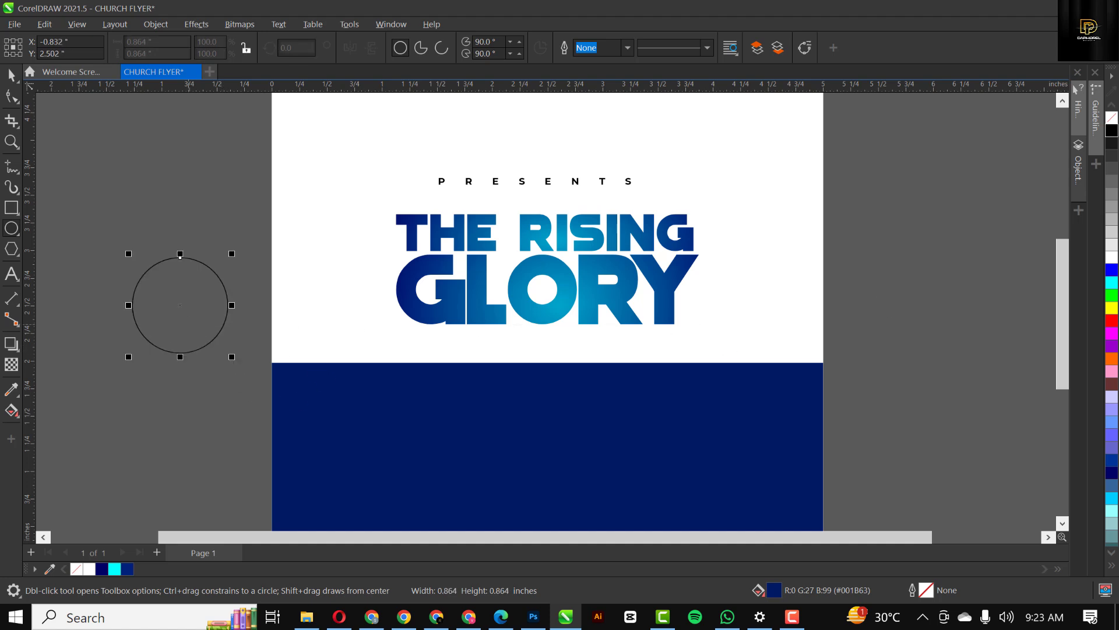
click(1113, 259)
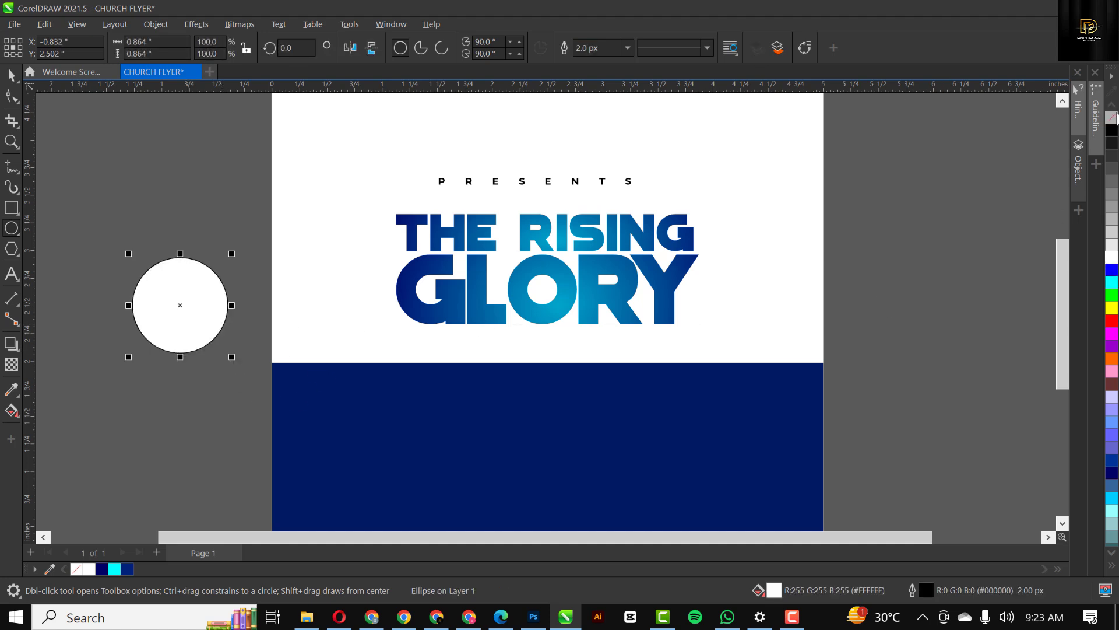
right_click(1113, 119)
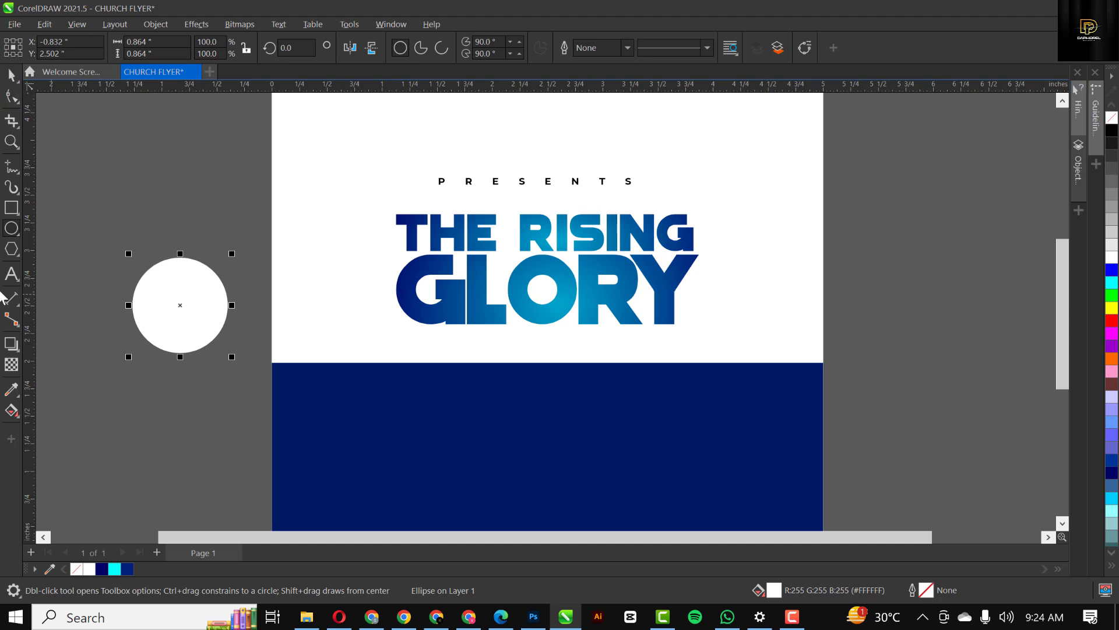
key(space)
- Apply an elliptical fountain transparency to the white circle and set its merge mode to Screen
click(11, 366)
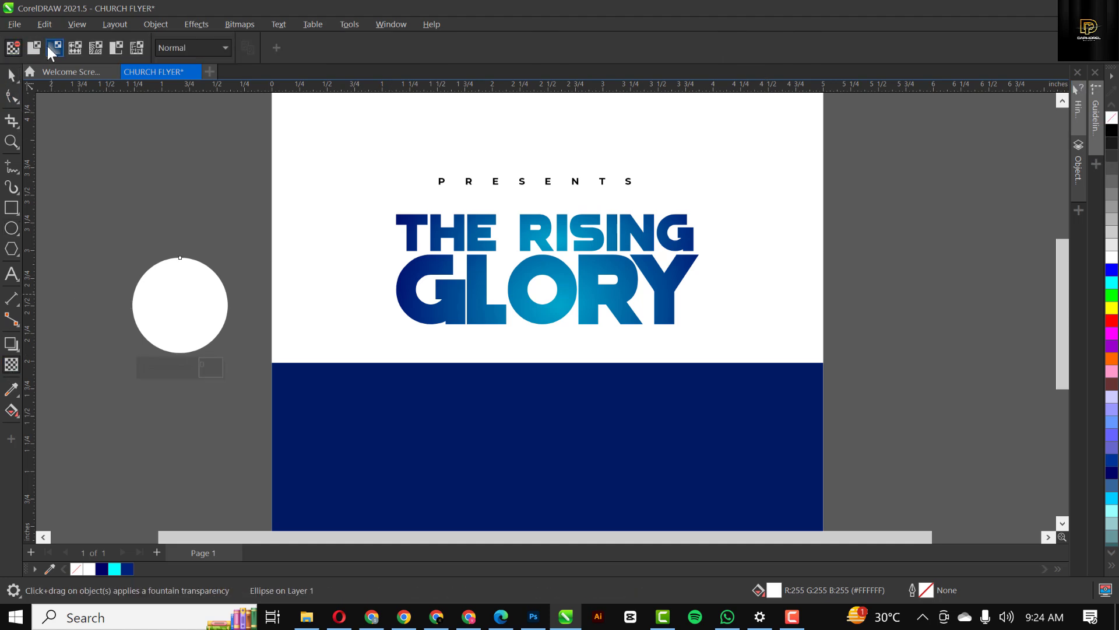
click(49, 47)
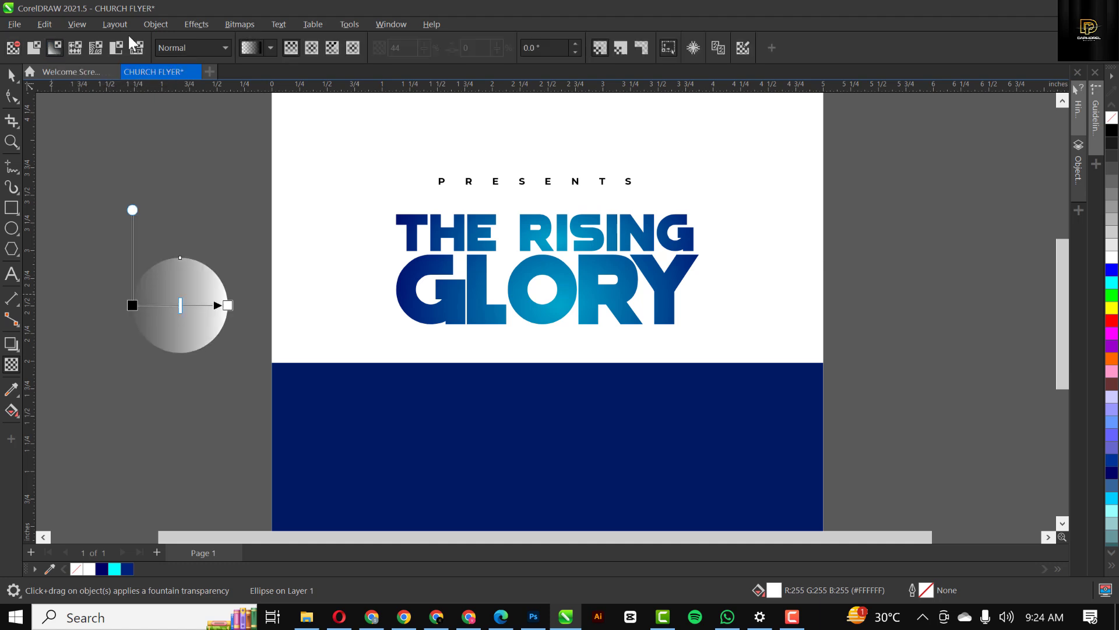
click(312, 50)
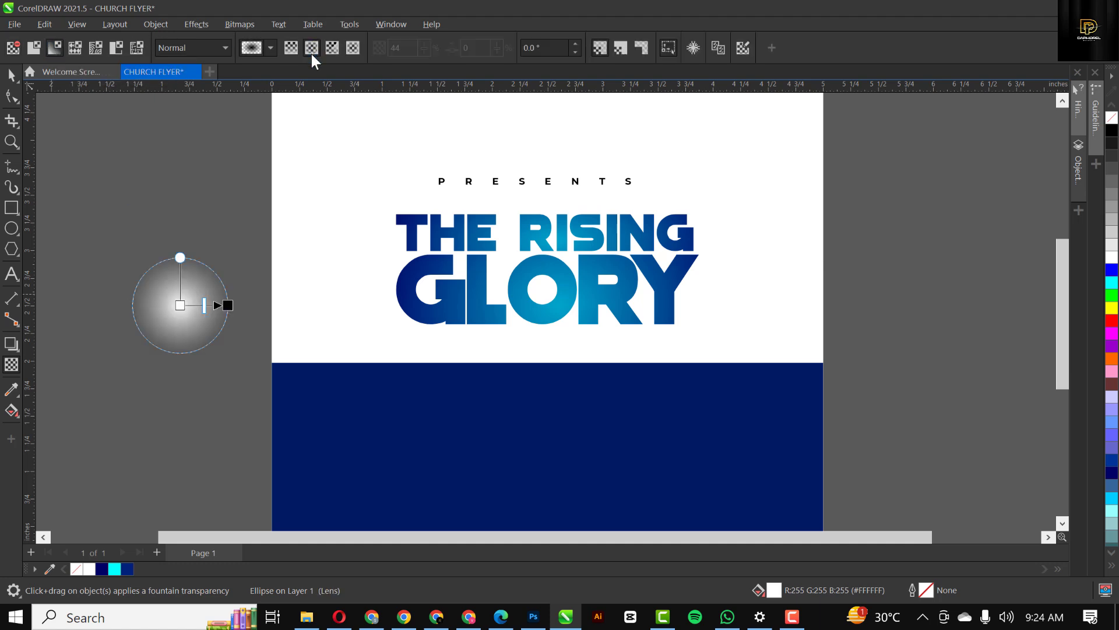
click(11, 76)
click(11, 364)
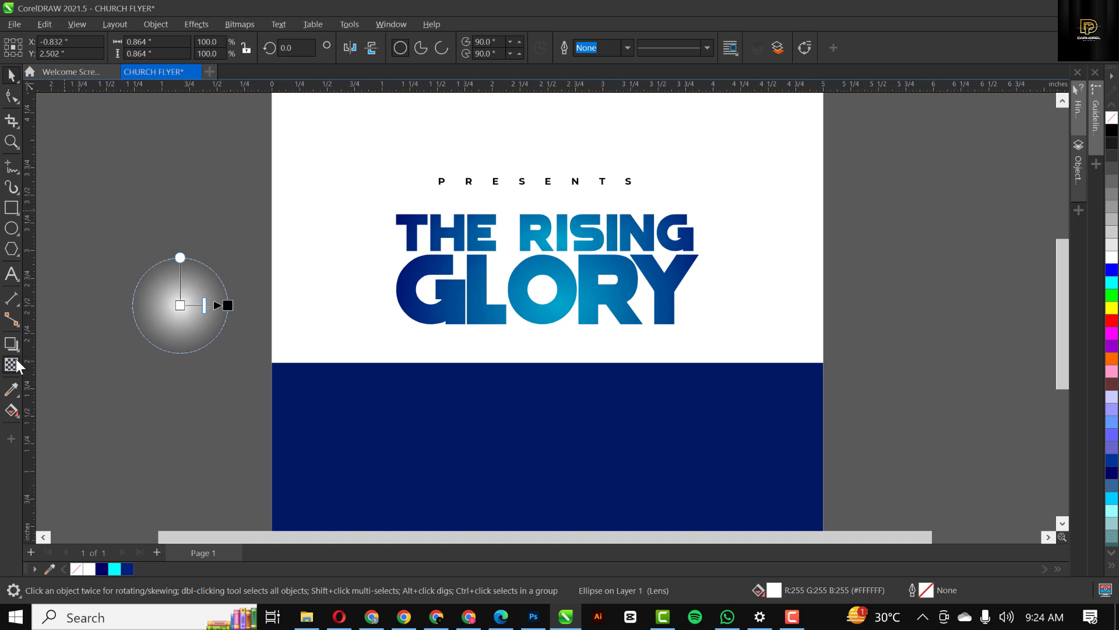
click(182, 49)
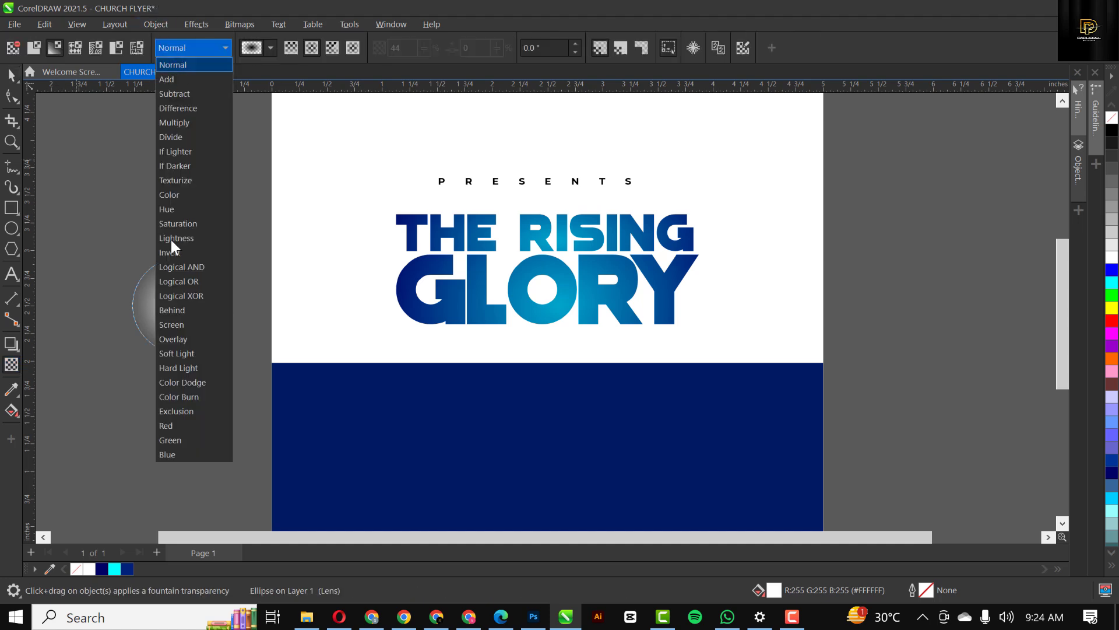
click(180, 325)
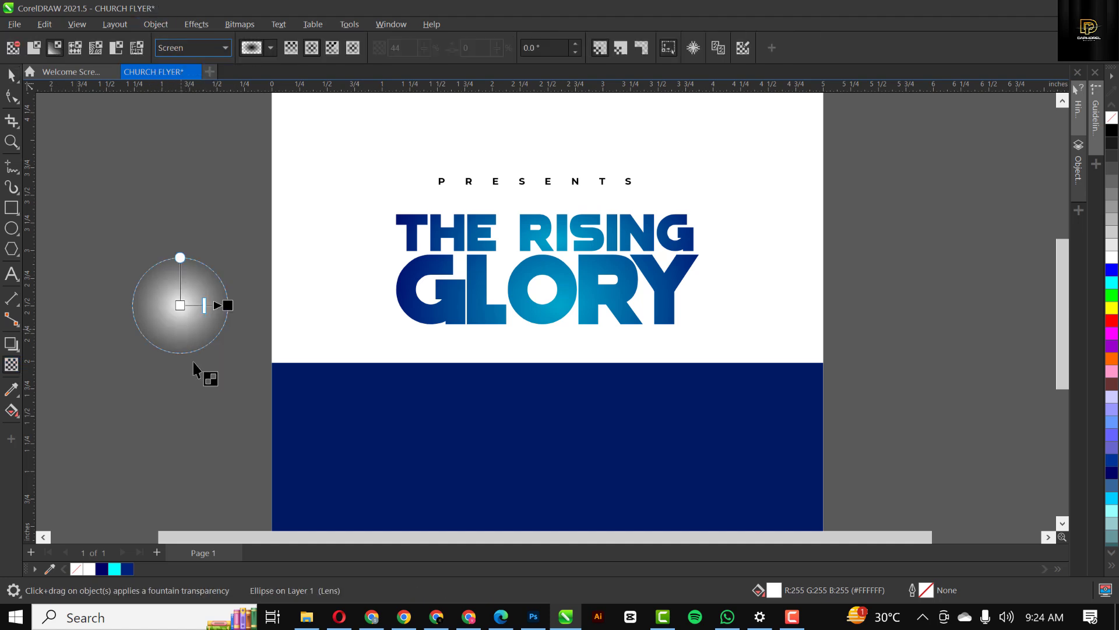
- Move the white glow circle onto the base of the G and L in GLORY and place copies on the O and R
click(11, 75)
drag(173, 305, 472, 325)
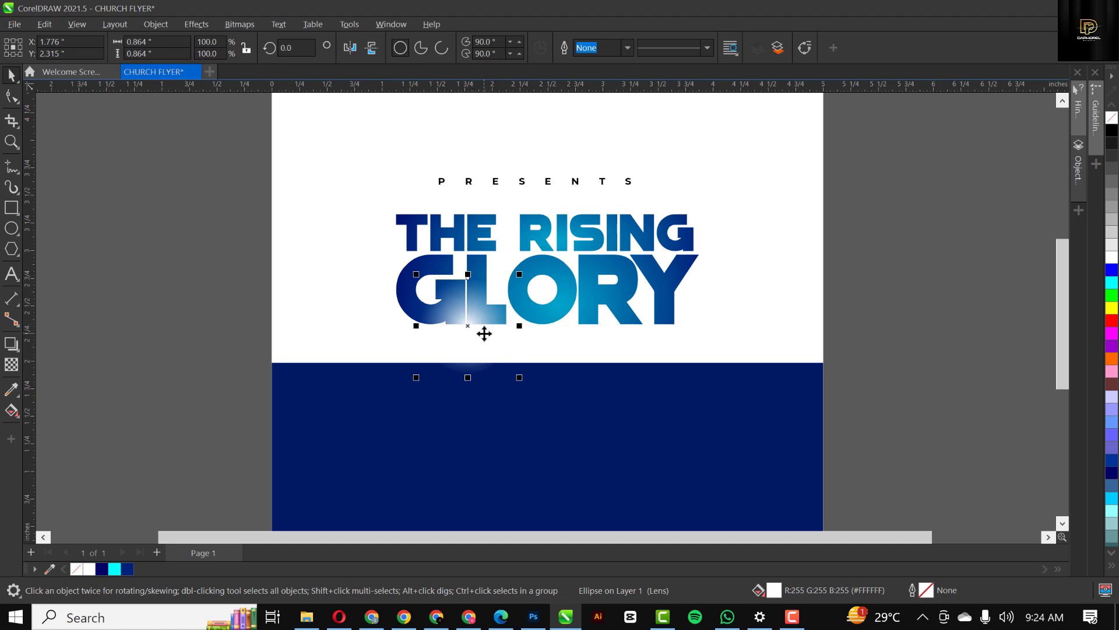
scroll(477, 328, up, 1)
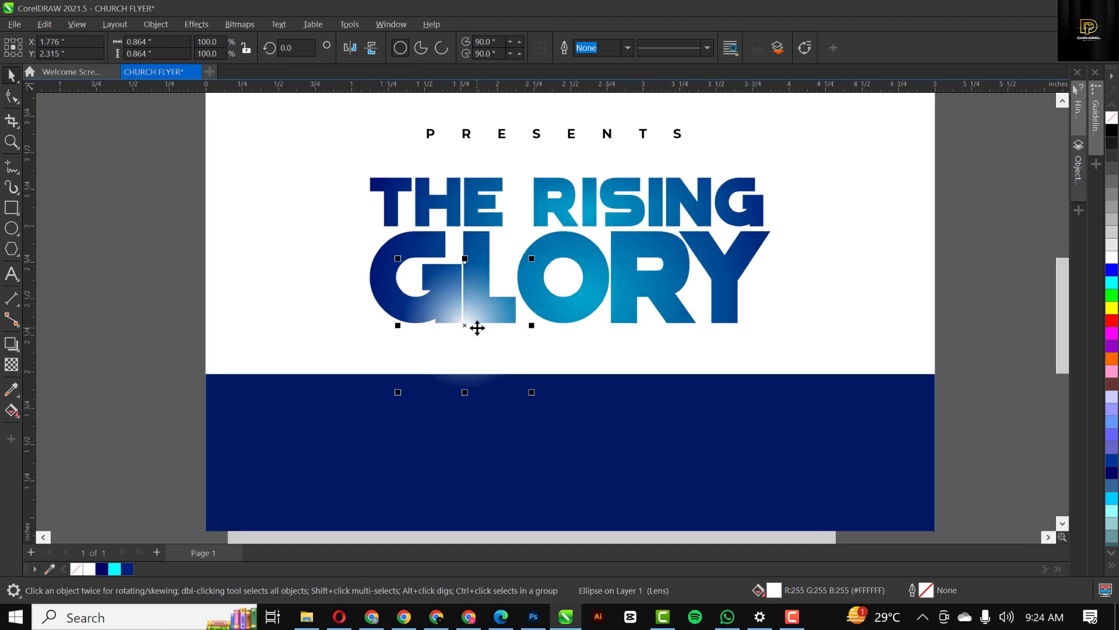
drag(475, 328, 646, 302)
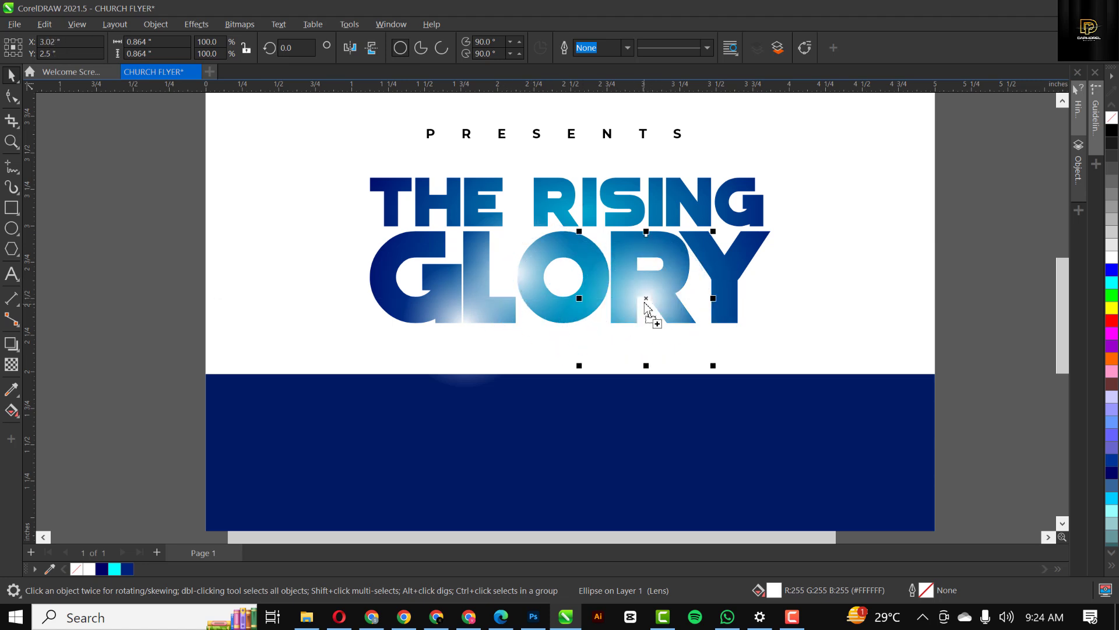
- Shrink the glow on the R to about 0.58 inch in diameter and place a copy of it on the Y
drag(713, 232, 710, 255)
drag(658, 291, 650, 295)
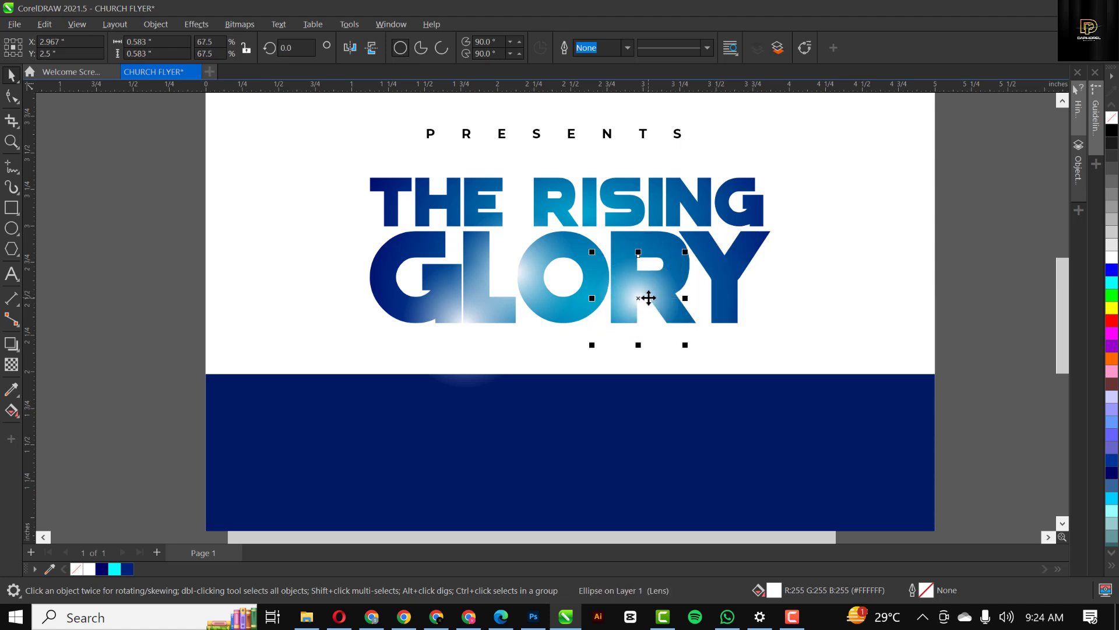
drag(632, 292, 739, 285)
- Place another glow copy over the upper edge of the N in RISING and shrink it to about 0.4 inch in diameter
scroll(726, 286, down, 2)
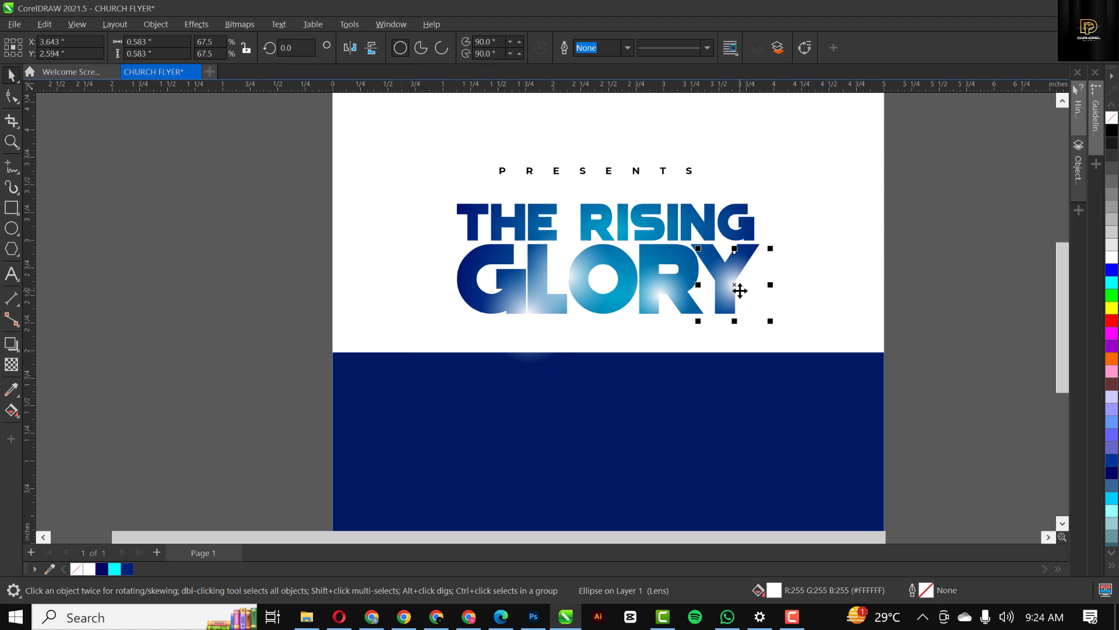
drag(725, 256, 698, 172)
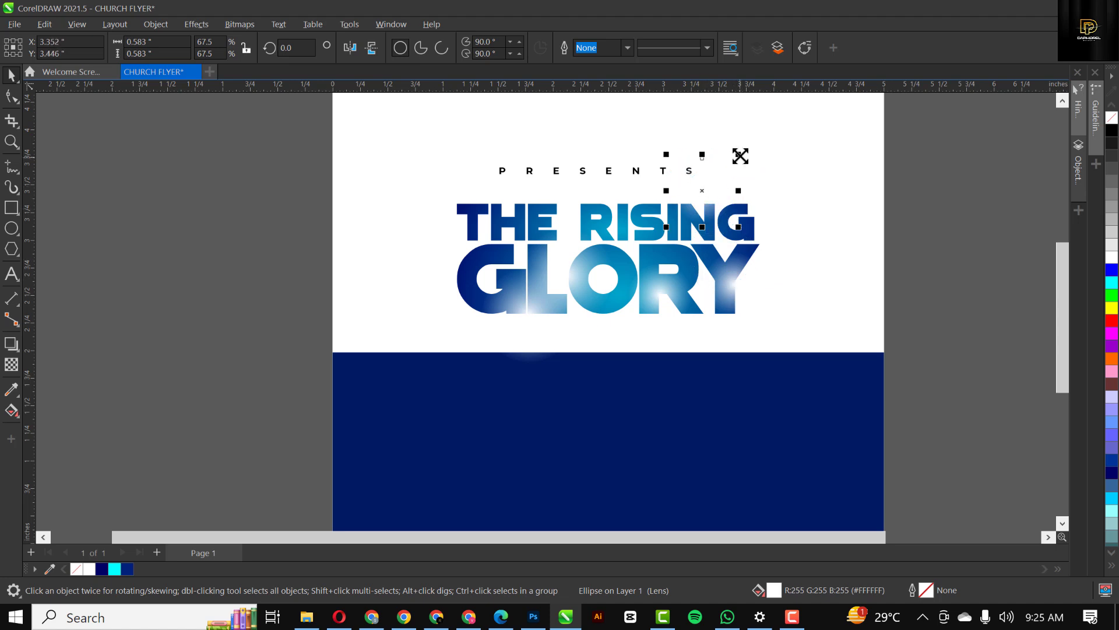
drag(738, 155, 729, 166)
drag(711, 203, 716, 221)
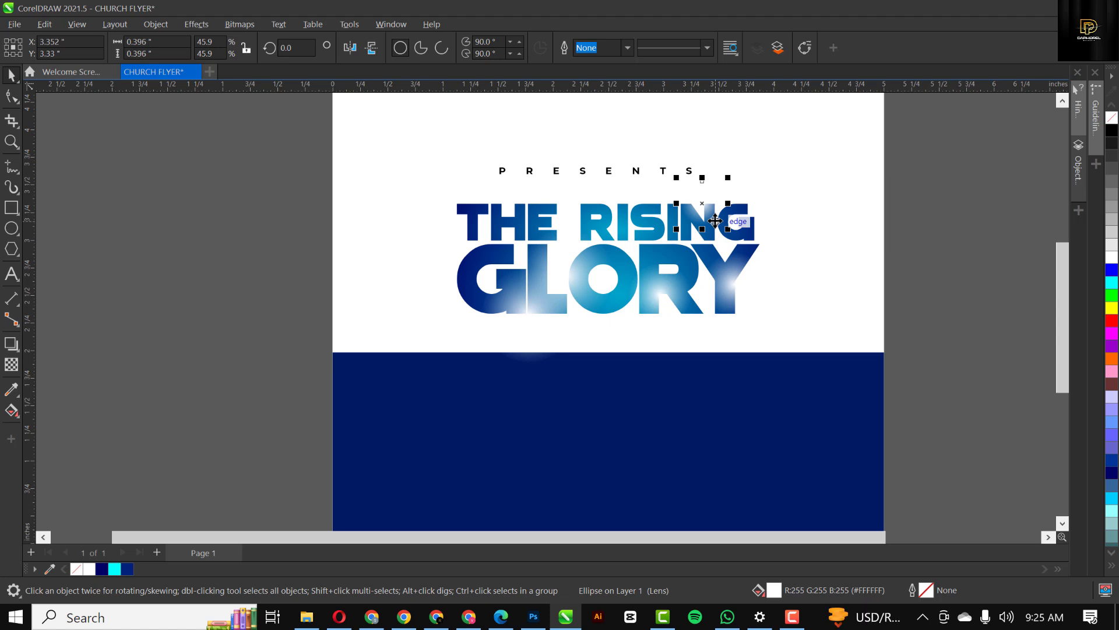
click(965, 174)
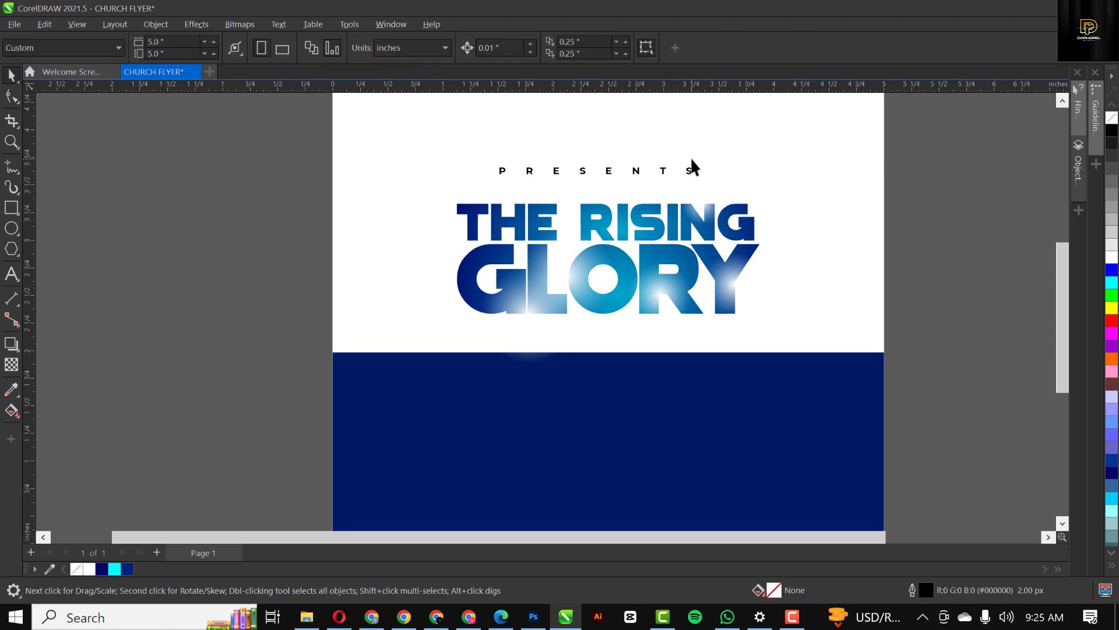
- Duplicate the navy band in place and flatten the copy into a full-width strip about 0.07 inch high along the band's upper edge
scroll(617, 320, down, 3)
scroll(617, 362, up, 3)
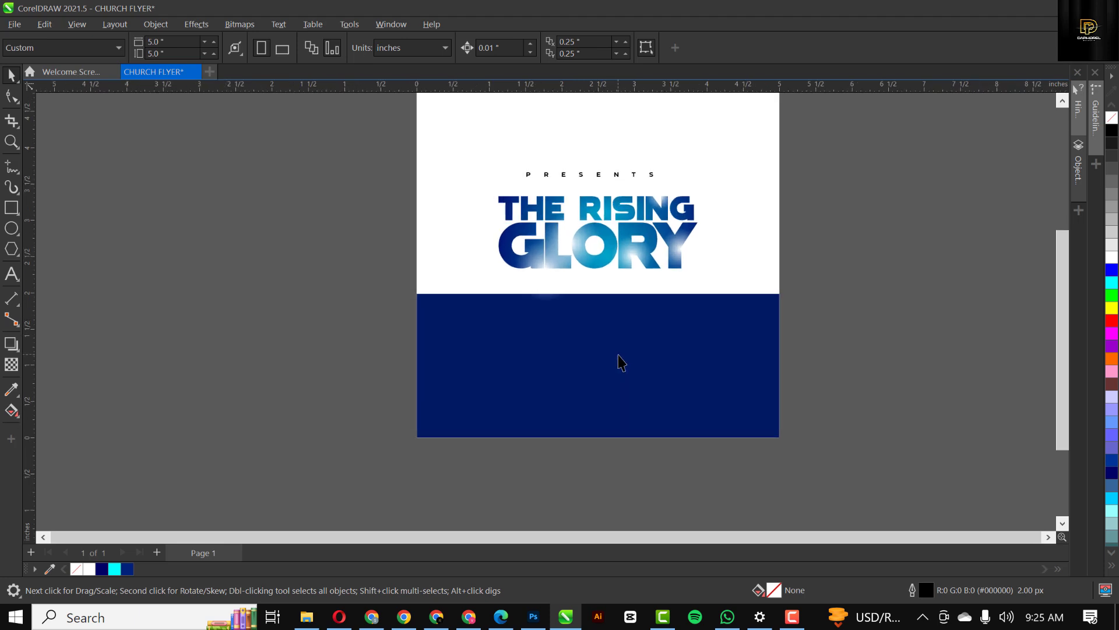
click(597, 362)
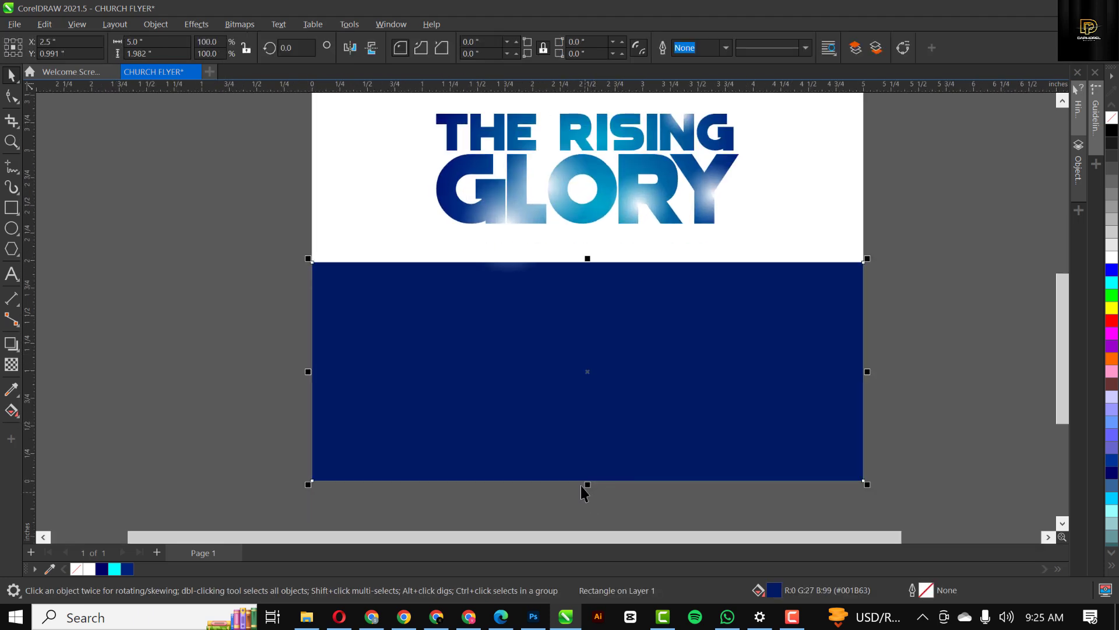
key(shift+Page_Up)
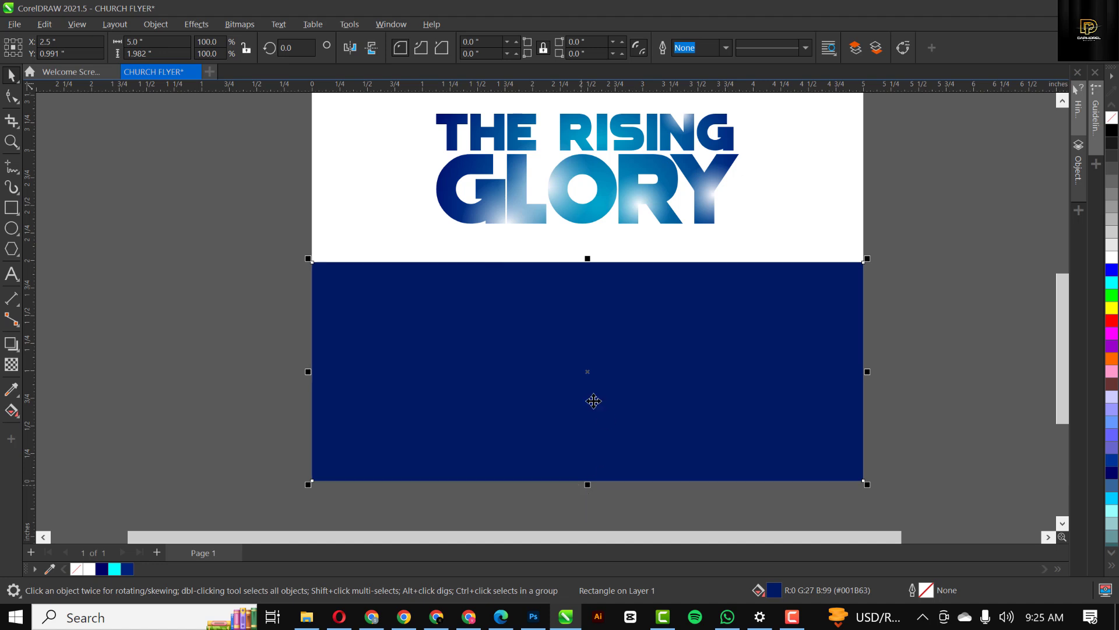
scroll(603, 378, down, 1)
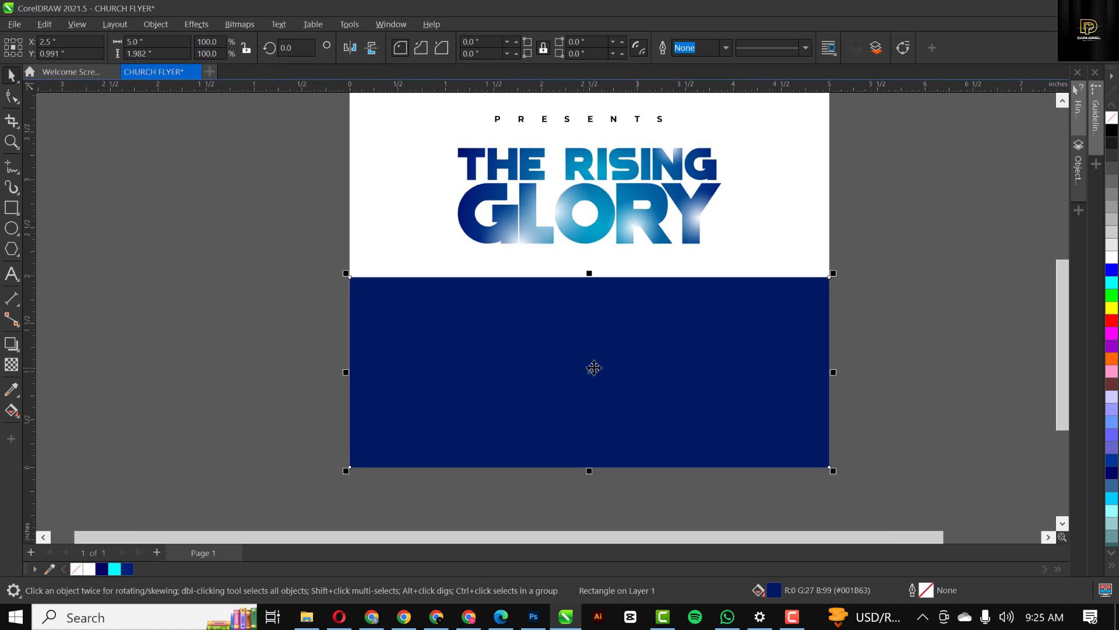
drag(592, 368, 499, 378)
key(ctrl+z)
drag(590, 474, 611, 277)
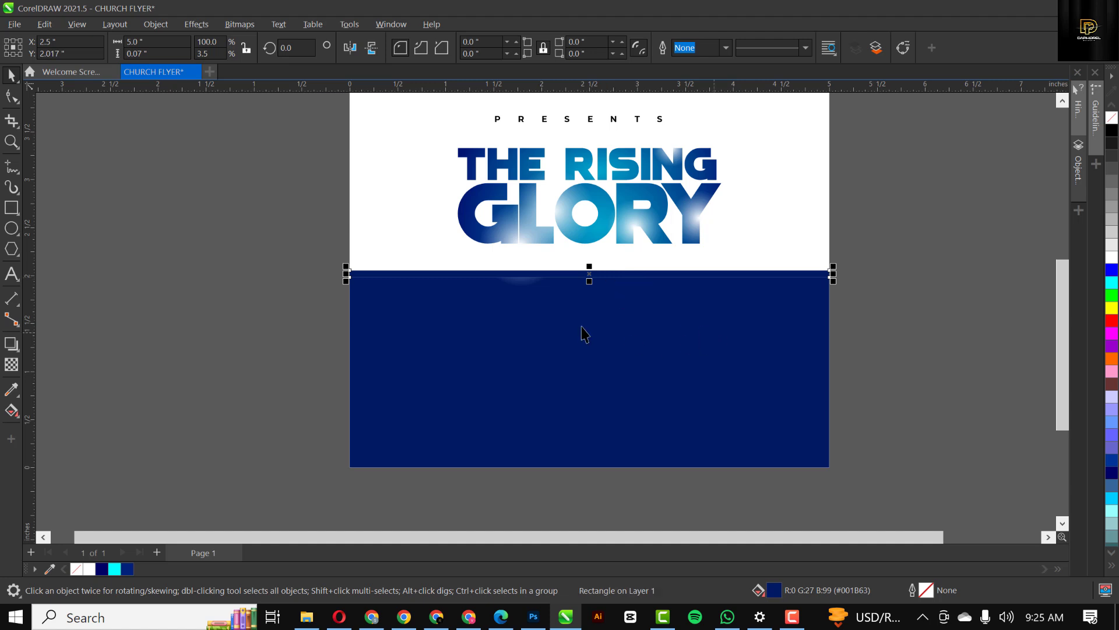
- Apply a horizontal linear fountain fill across the thin strip, from navy at the left end to green at the right end
scroll(561, 300, up, 1)
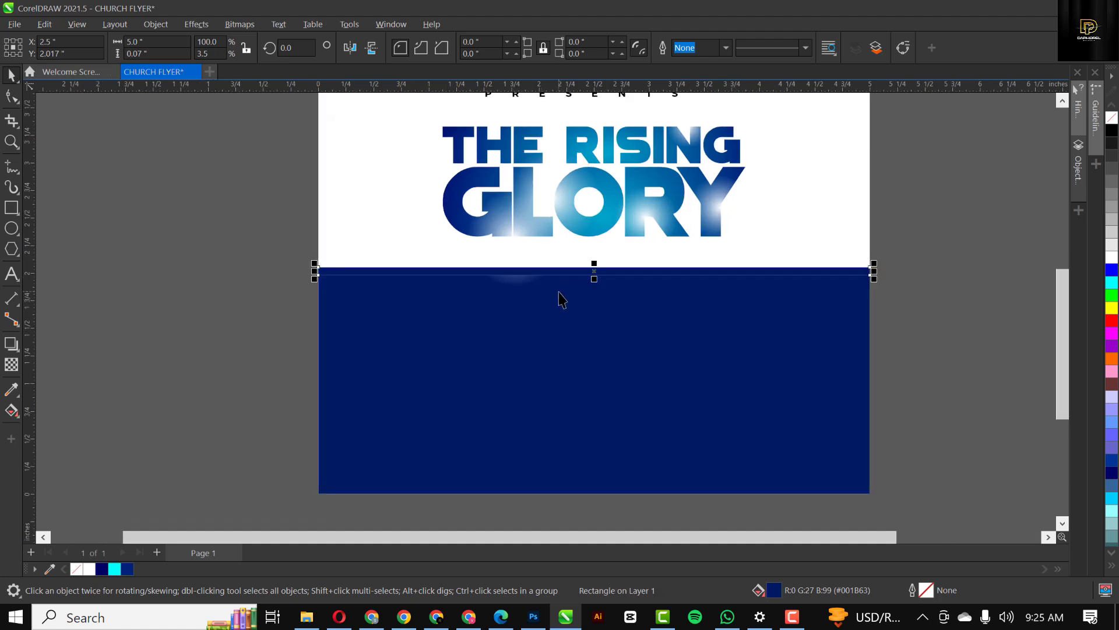
scroll(560, 300, up, 1)
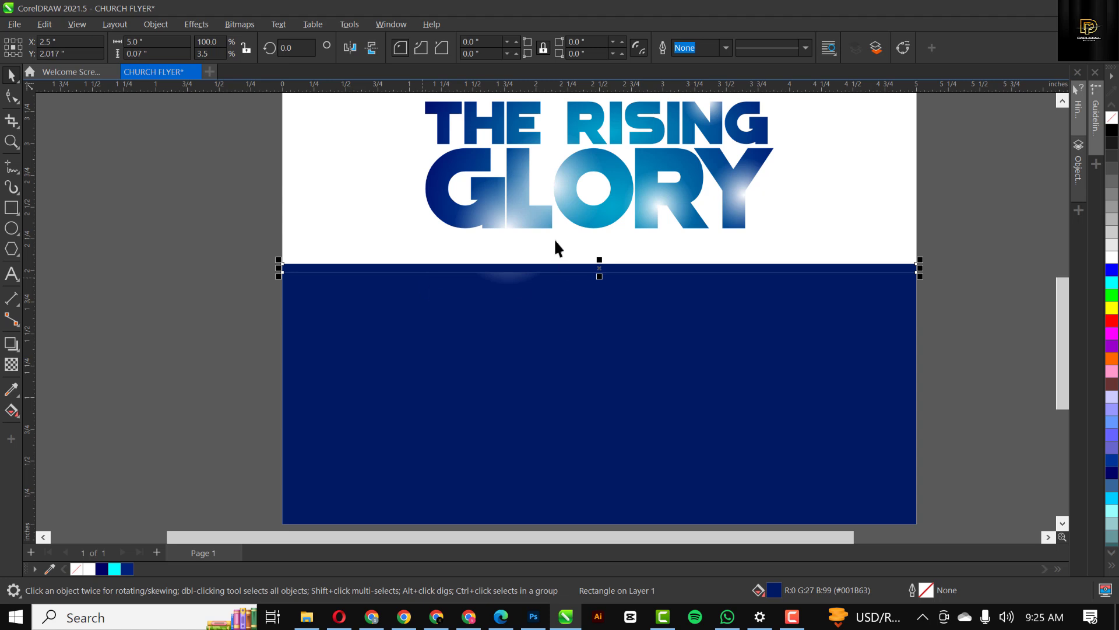
key(g)
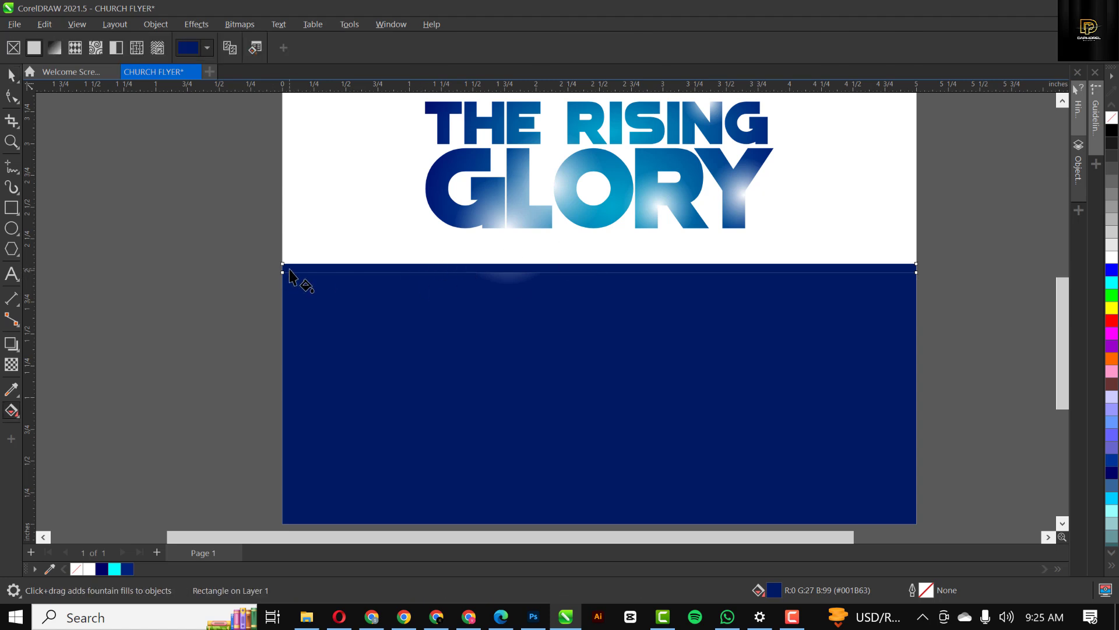
drag(287, 269, 913, 266)
scroll(595, 273, up, 3)
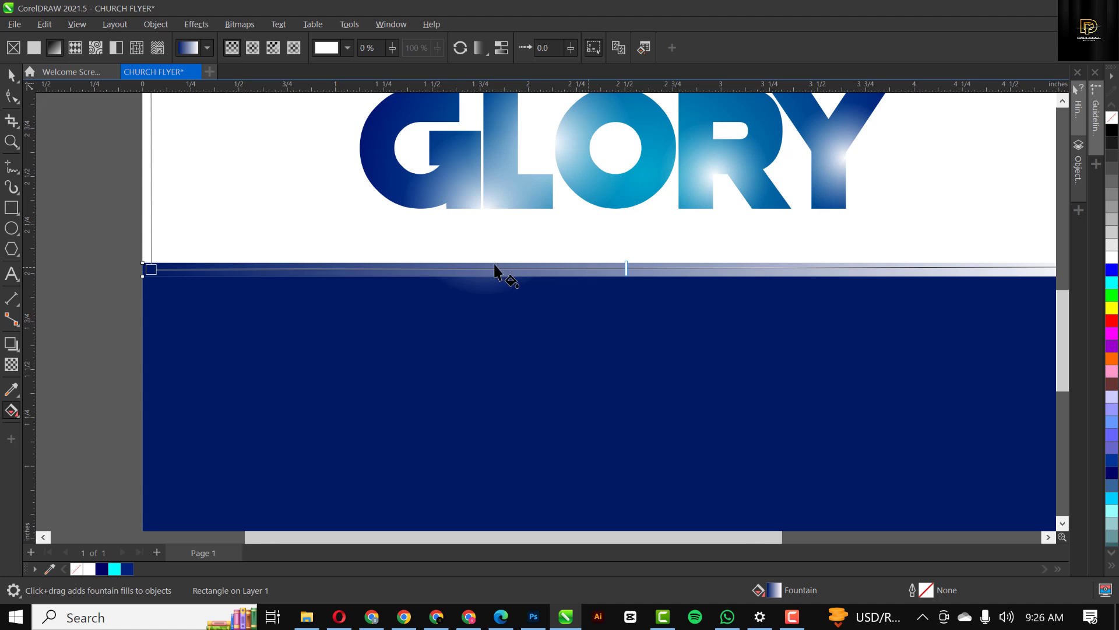
scroll(495, 270, down, 1)
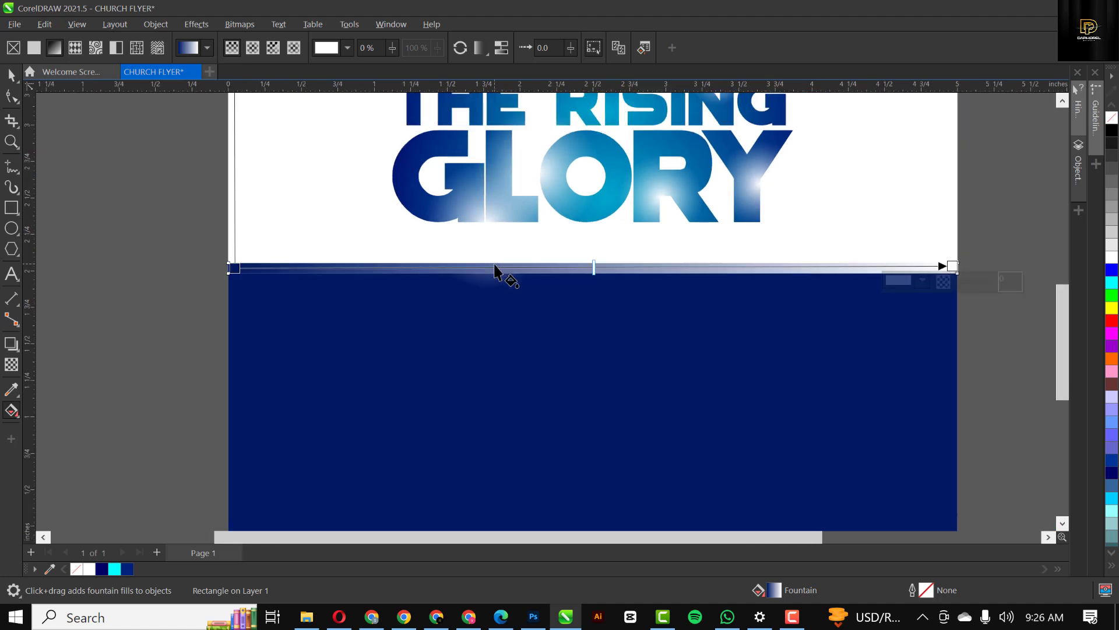
click(1111, 297)
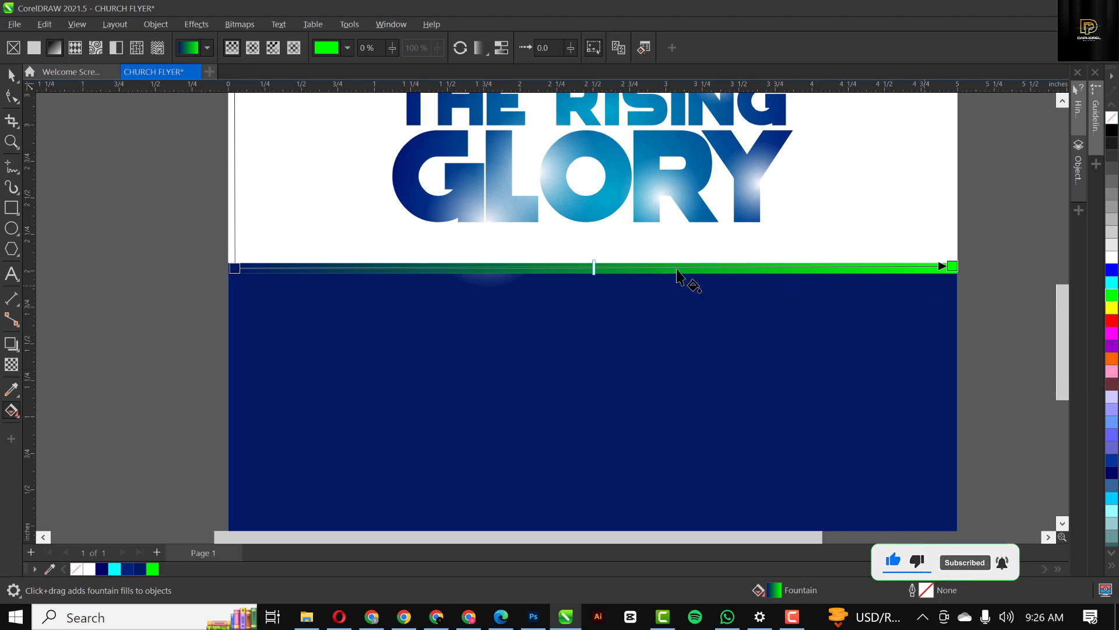
- Add a yellow colour stop to the strip's gradient and position it at 62%
double_click(650, 269)
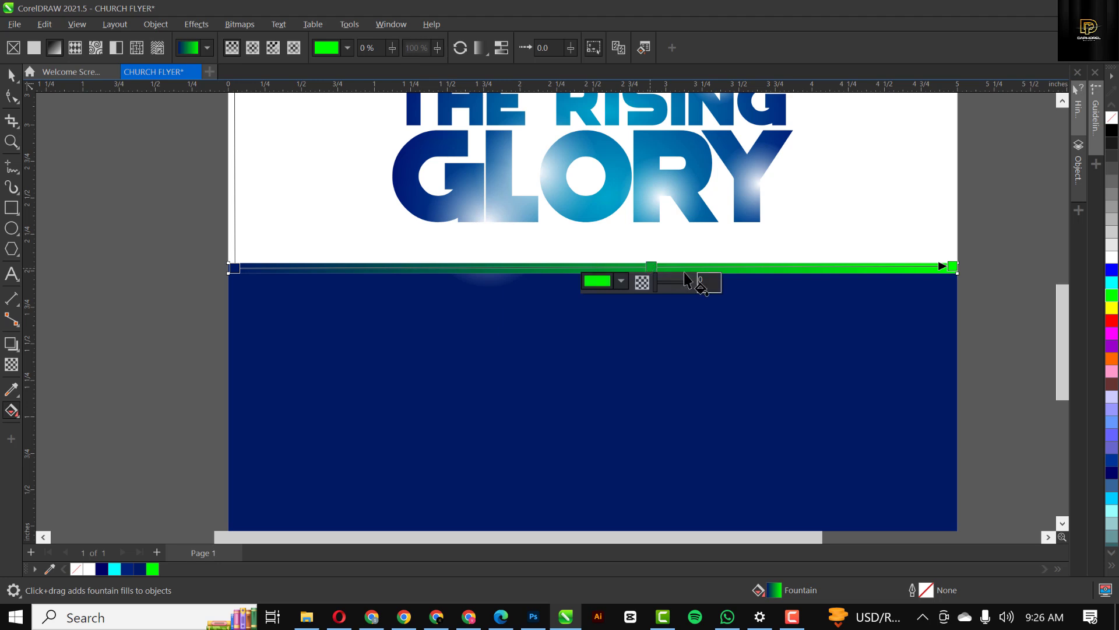
click(1112, 309)
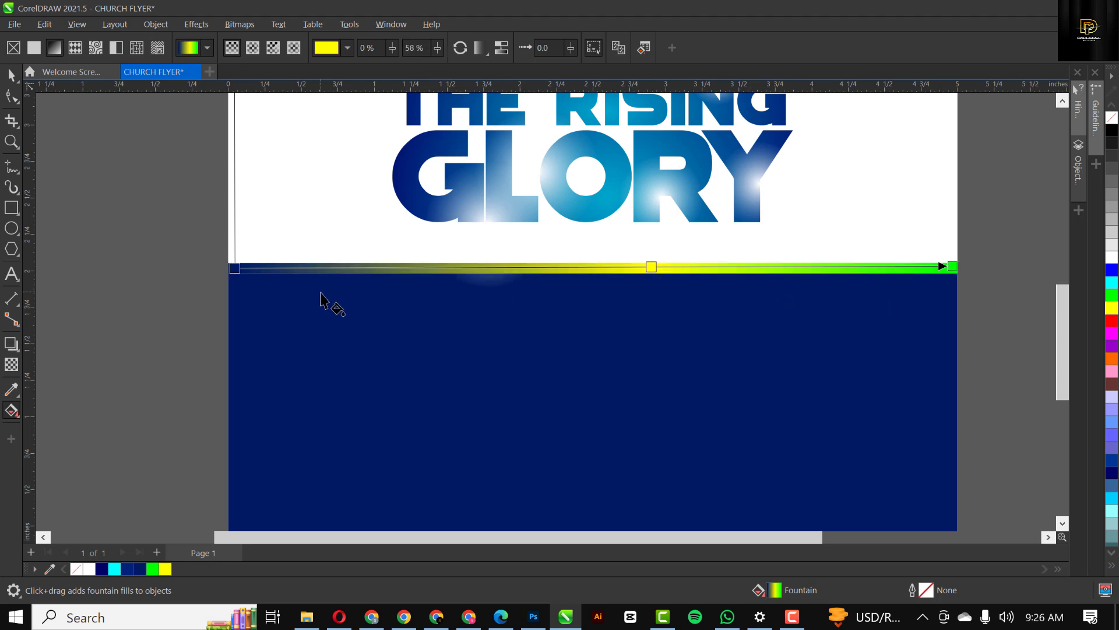
drag(650, 266, 773, 267)
scroll(592, 315, down, 1)
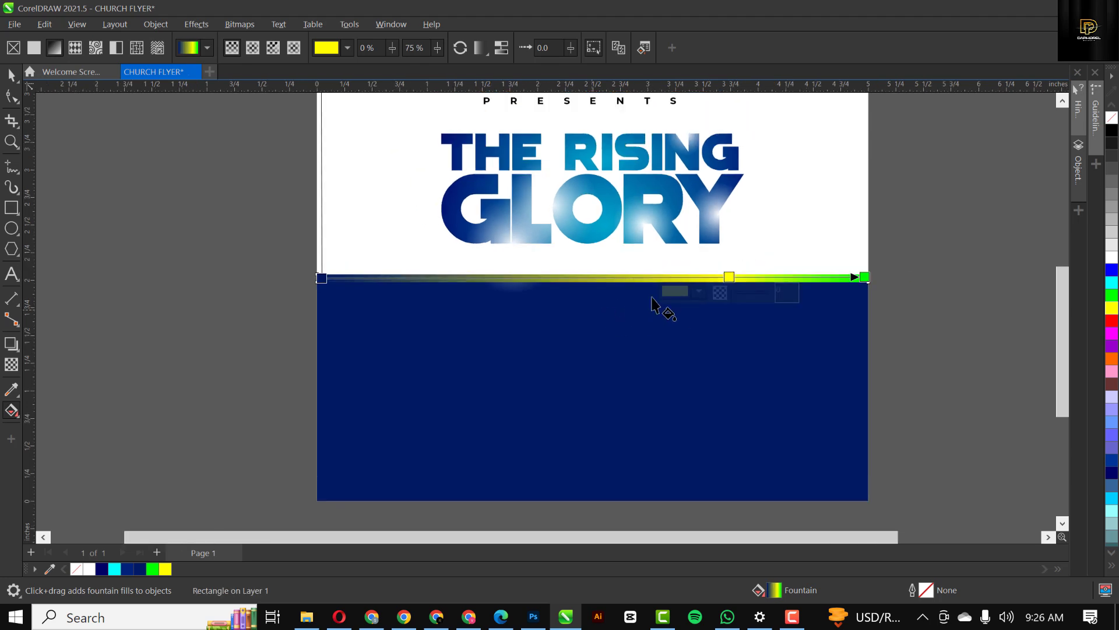
drag(729, 275, 658, 273)
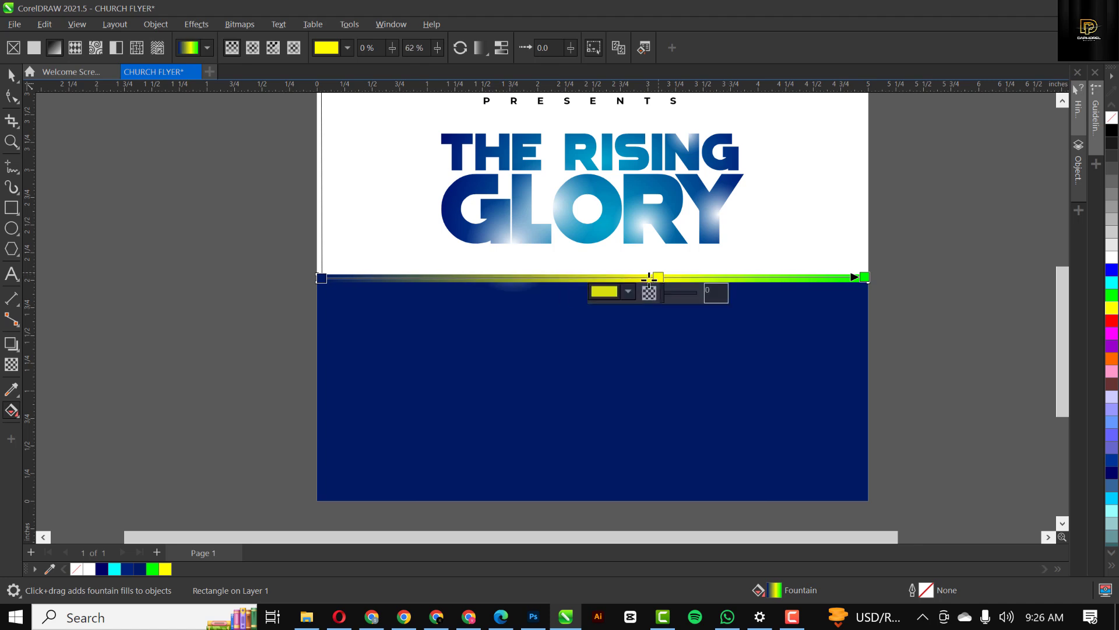
- Change the strip gradient's start colour to cyan and remove its yellow middle stop
click(322, 278)
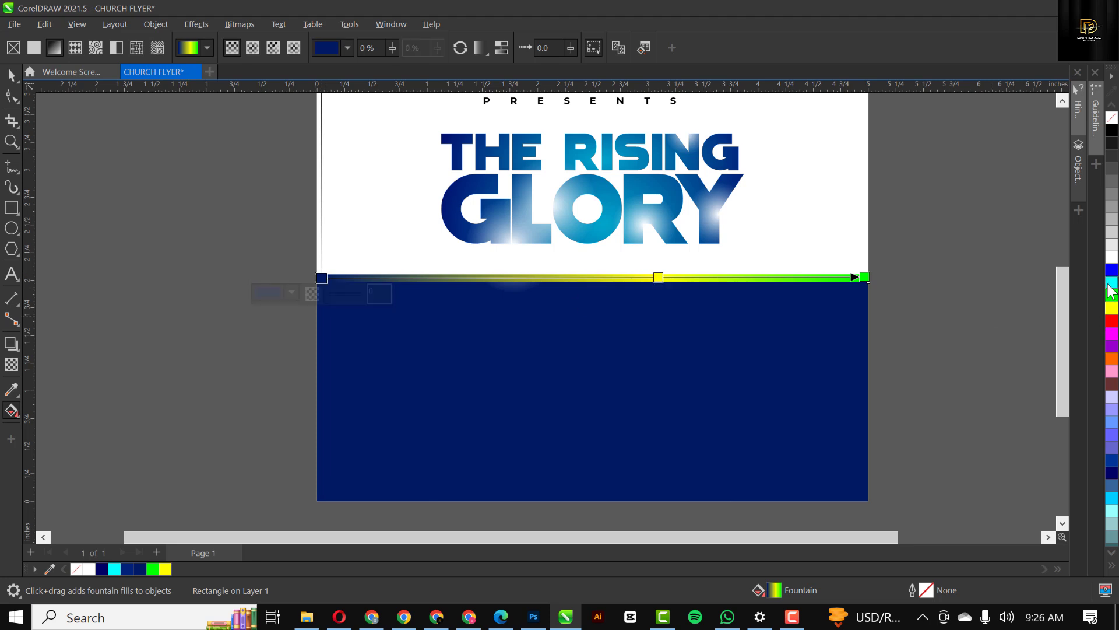
click(1112, 283)
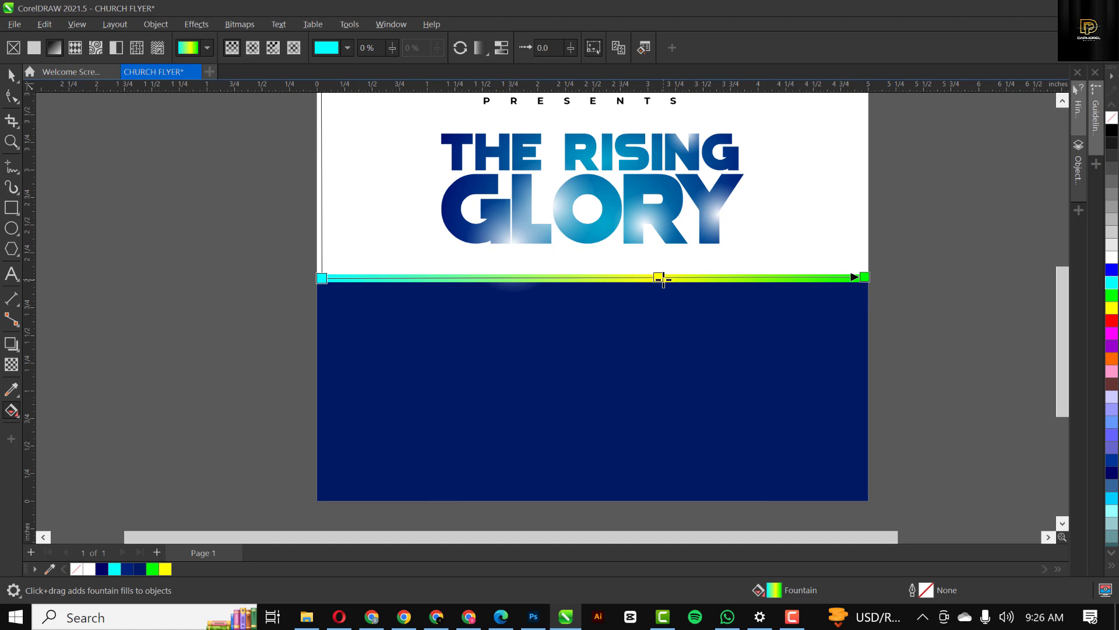
double_click(662, 278)
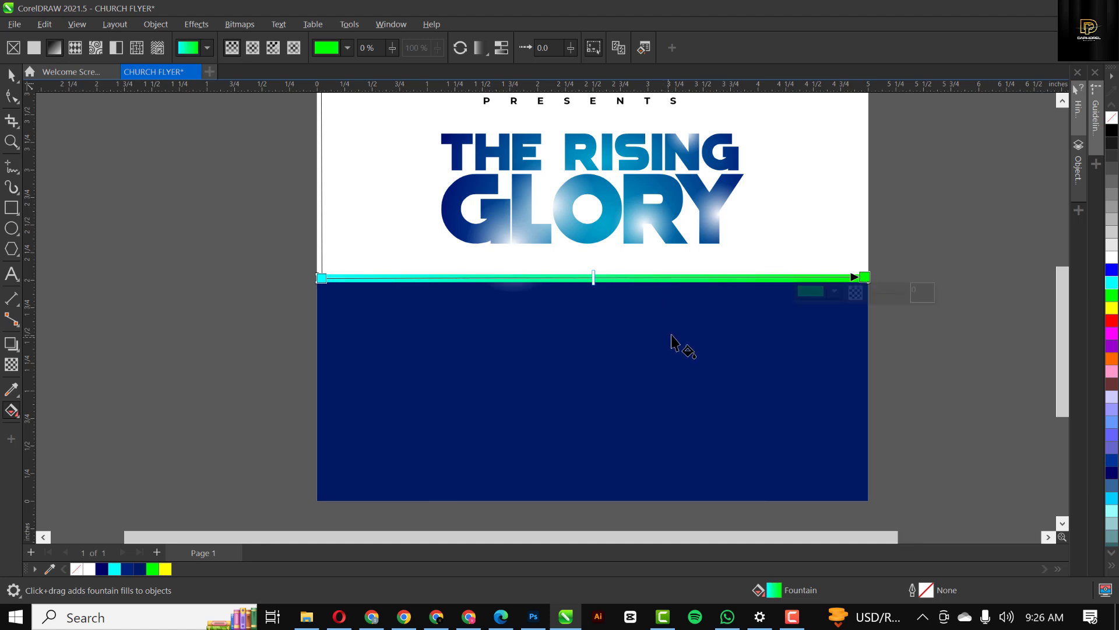
key(space)
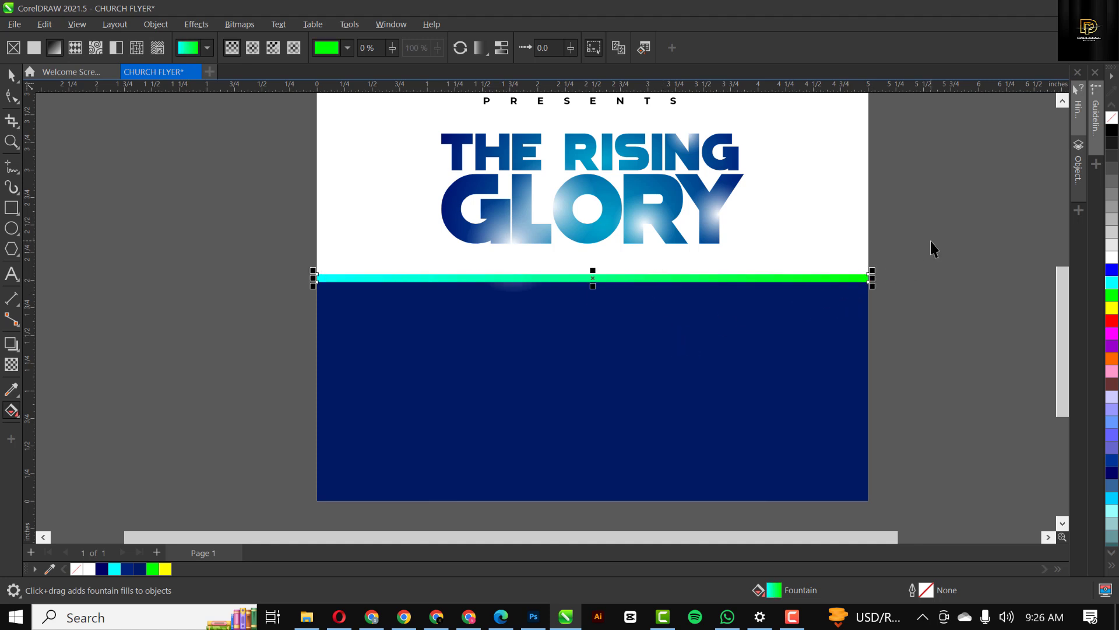
click(931, 242)
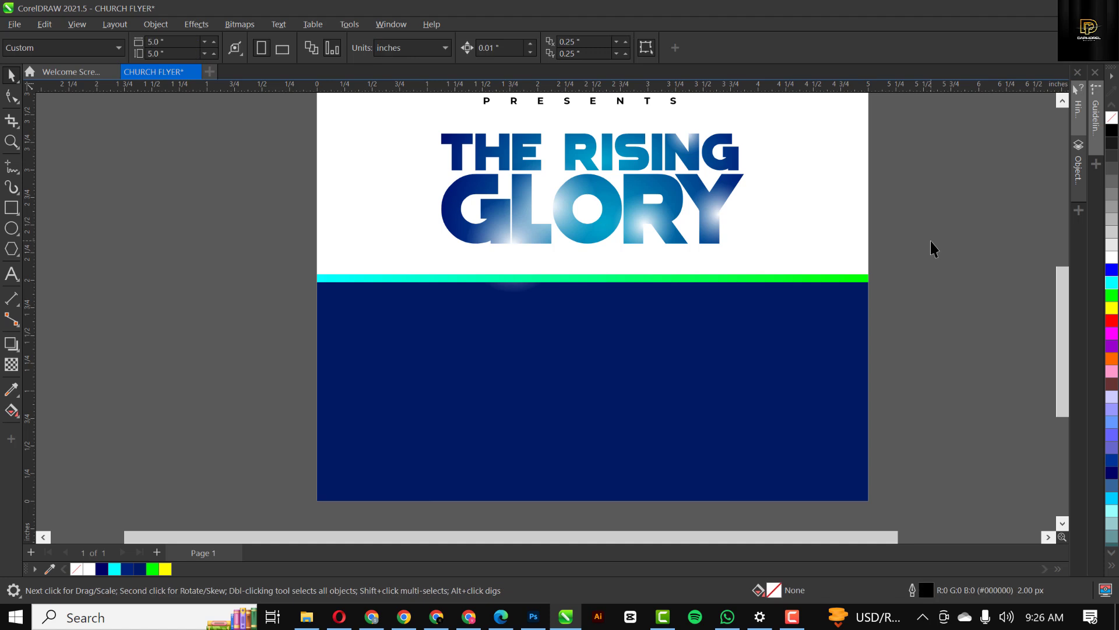
- Add a green middle stop at 46% to the strip's gradient and set the end colour to yellow
click(662, 279)
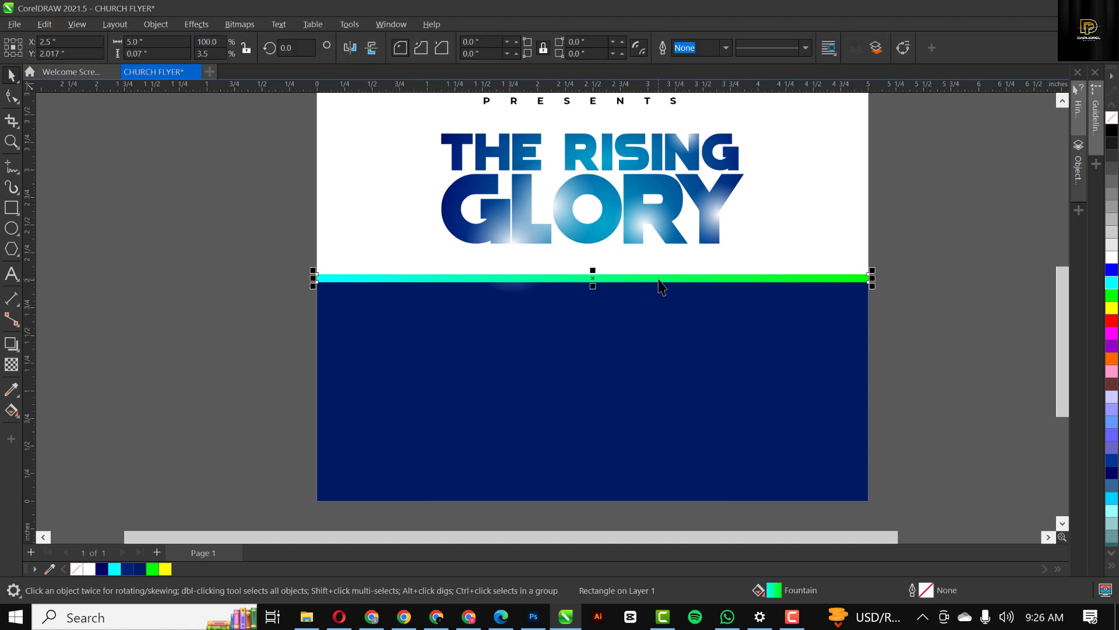
key(g)
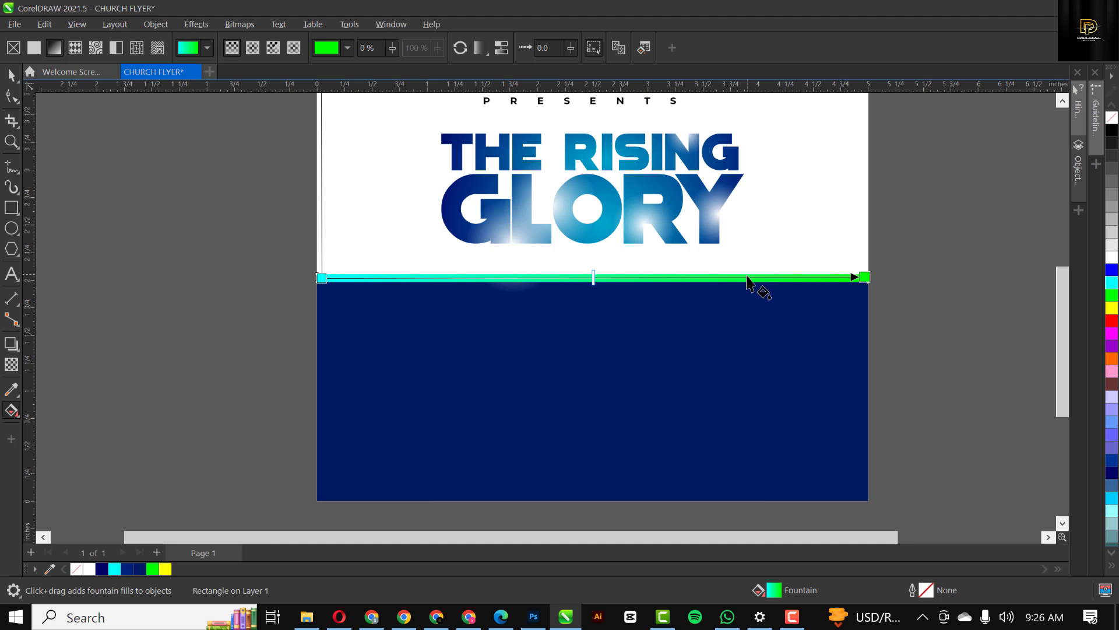
double_click(744, 277)
drag(744, 278, 642, 277)
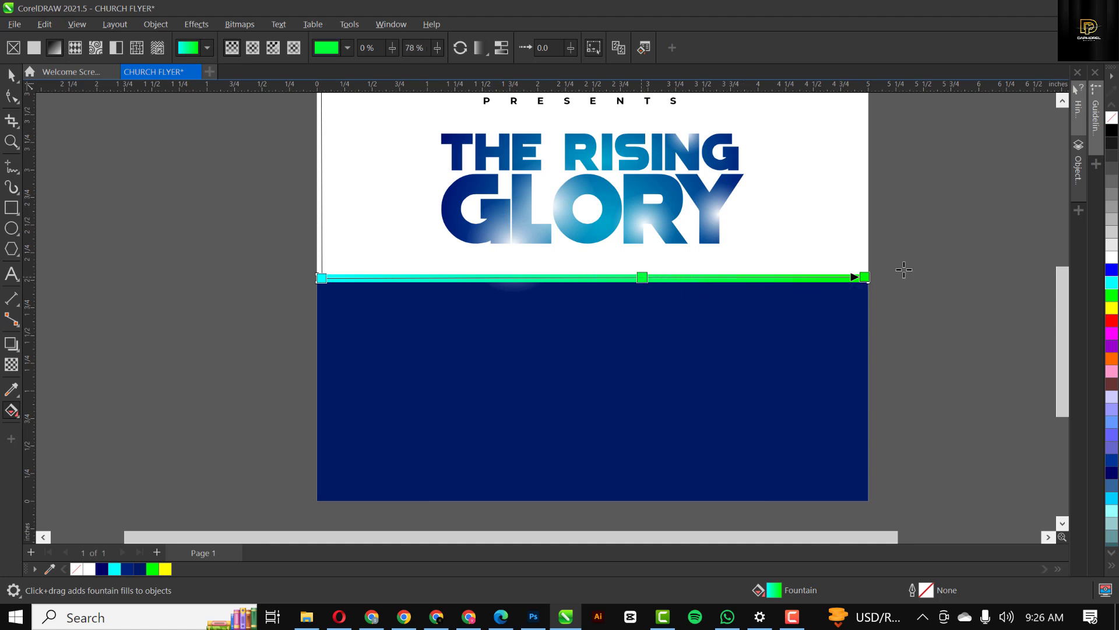
click(865, 277)
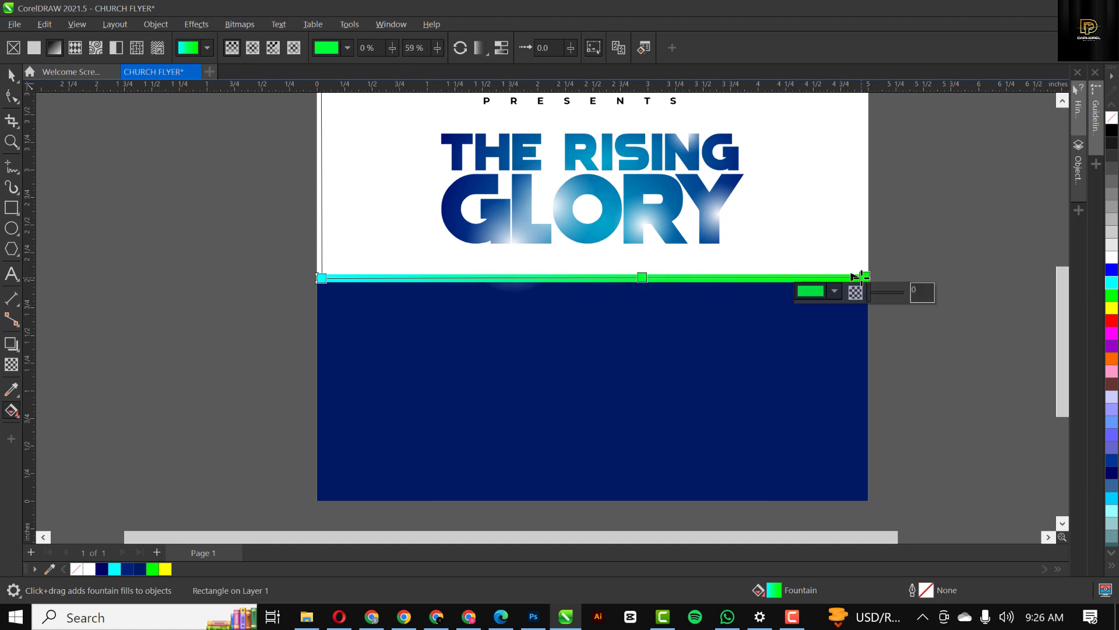
click(1110, 309)
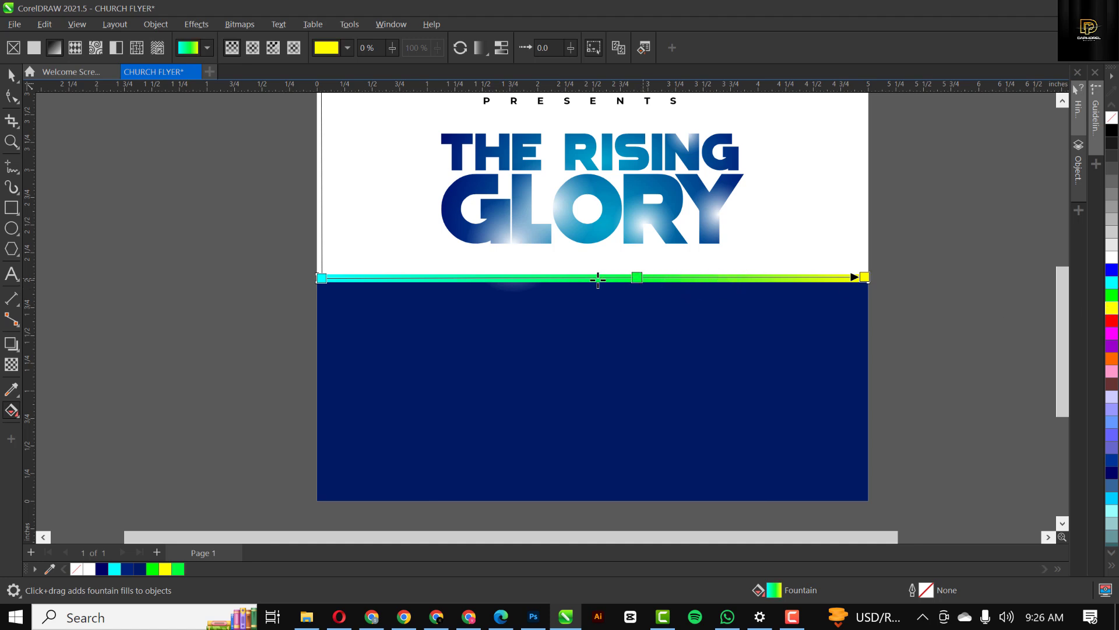
drag(637, 277, 572, 277)
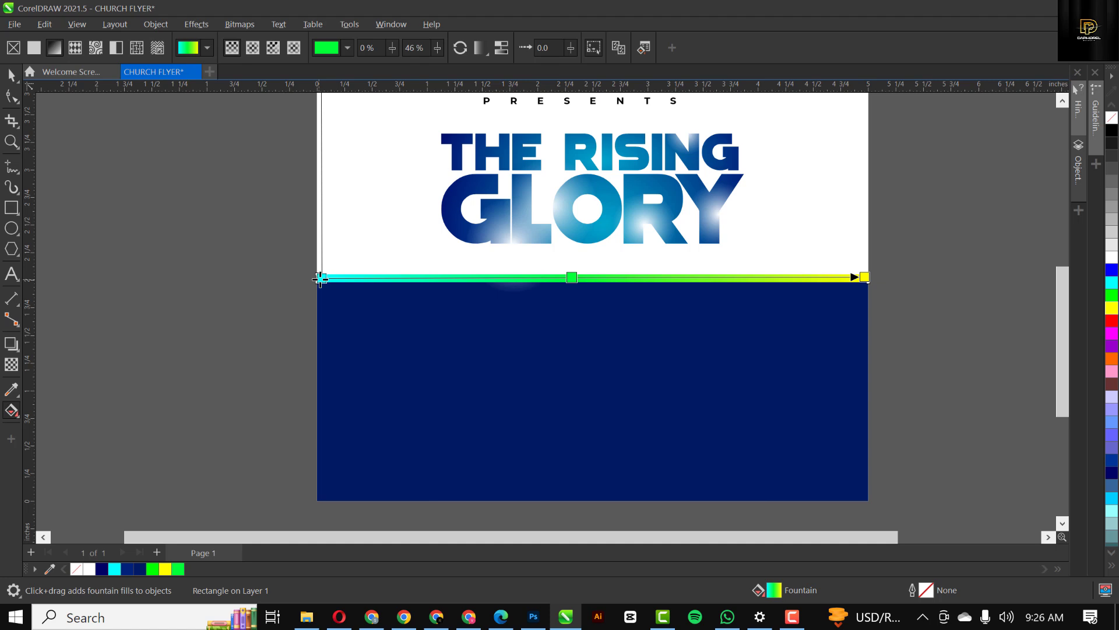
- Add a turquoise colour stop between the start and the green stop of the strip's gradient, and set the start colour to blue
double_click(393, 278)
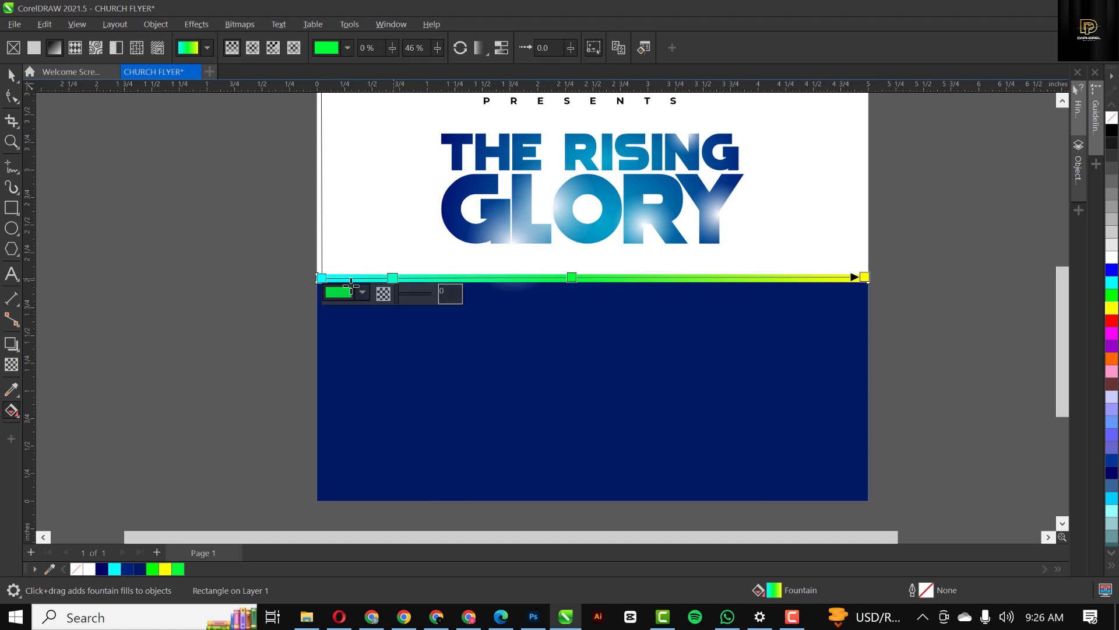
drag(393, 275, 421, 277)
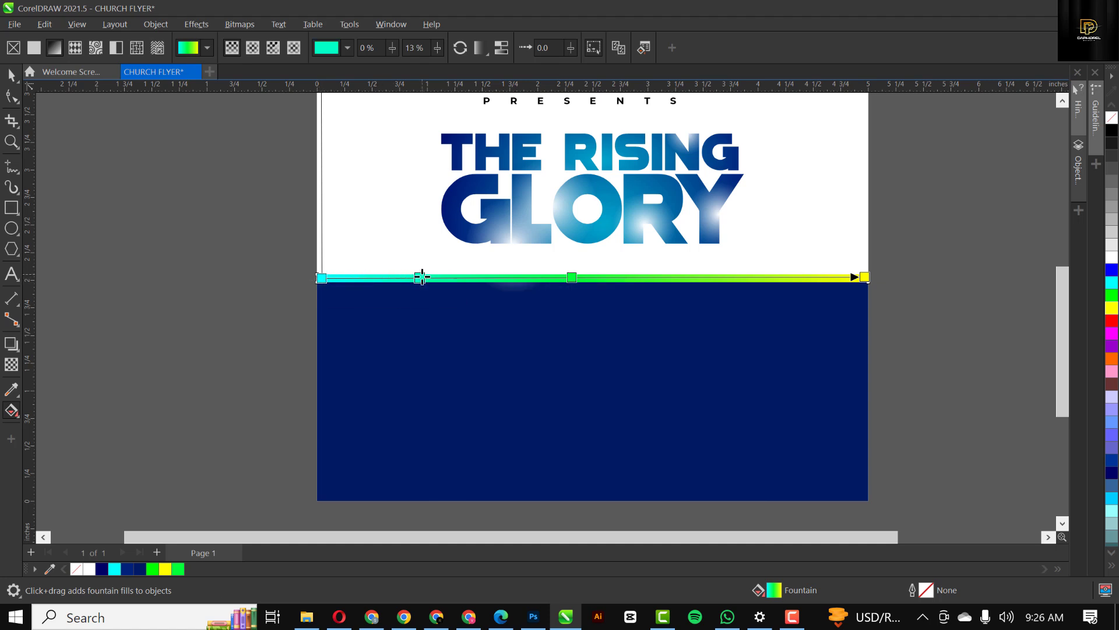
click(322, 278)
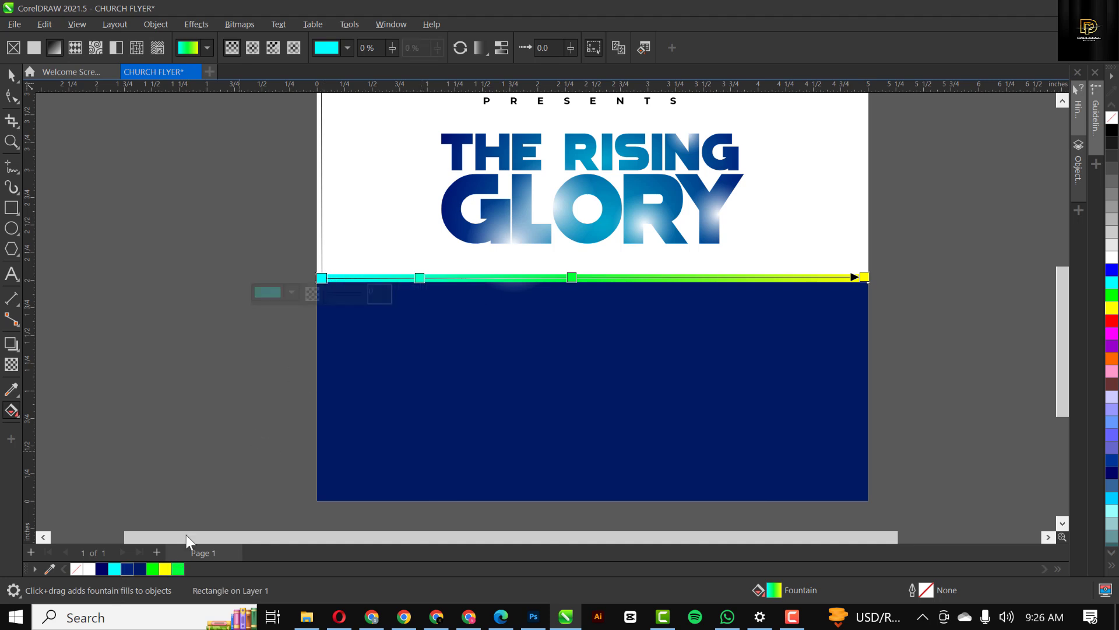
click(1112, 268)
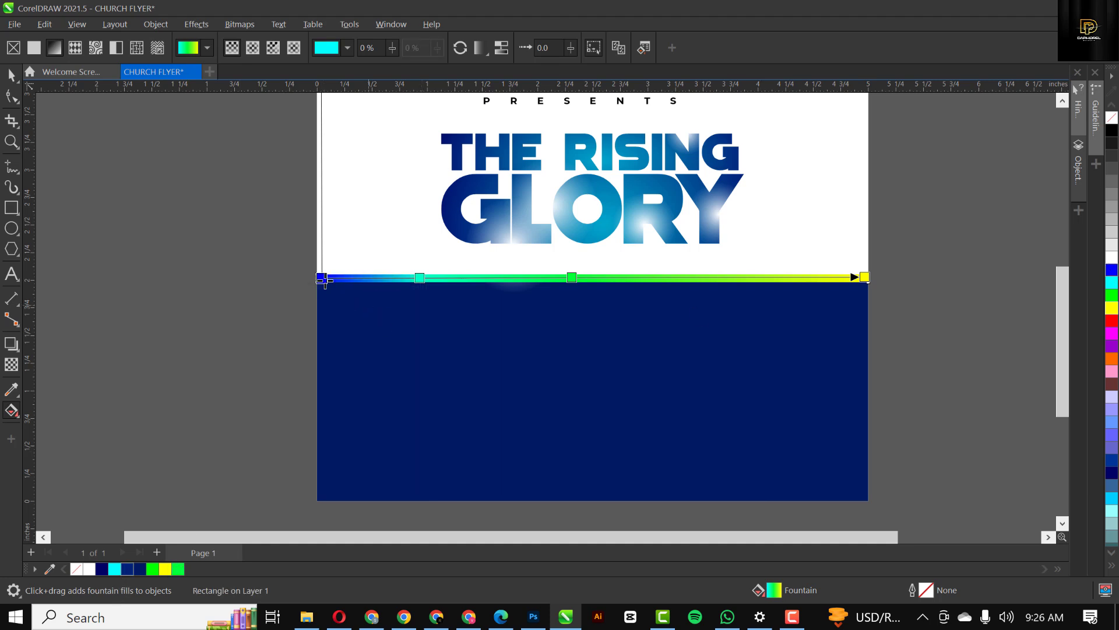
- Reposition the strip gradient's turquoise stop to 24% and its green stop to 53%
drag(420, 276, 436, 277)
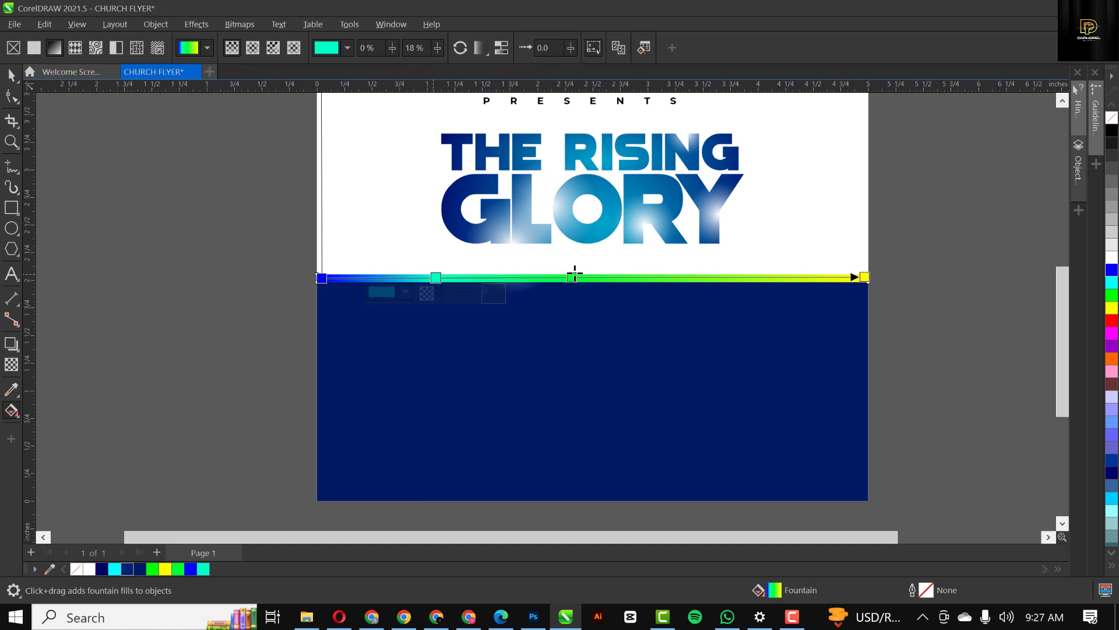
drag(574, 277, 610, 277)
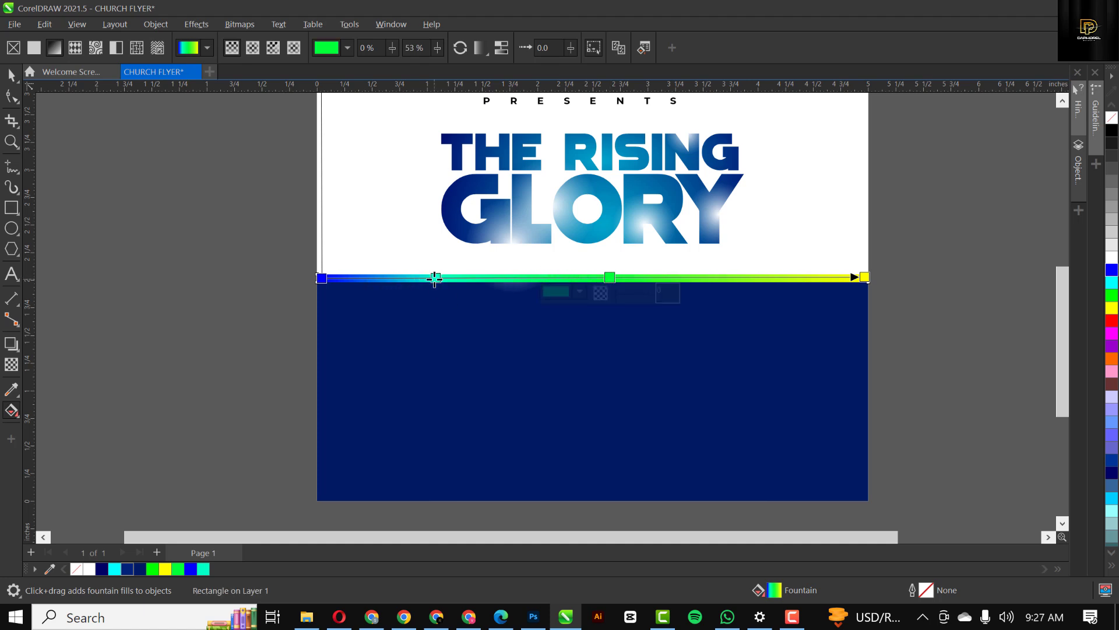
drag(436, 278, 452, 278)
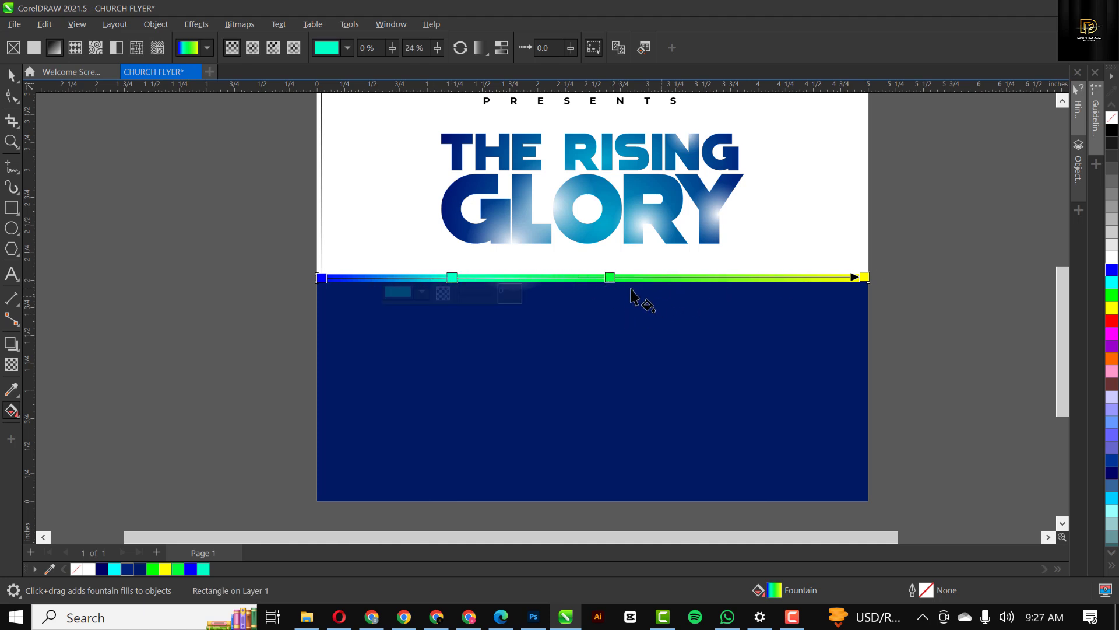
- Examine the colour definition of each stop in the strip's gradient from blue to yellow, and deselect the strip
click(321, 277)
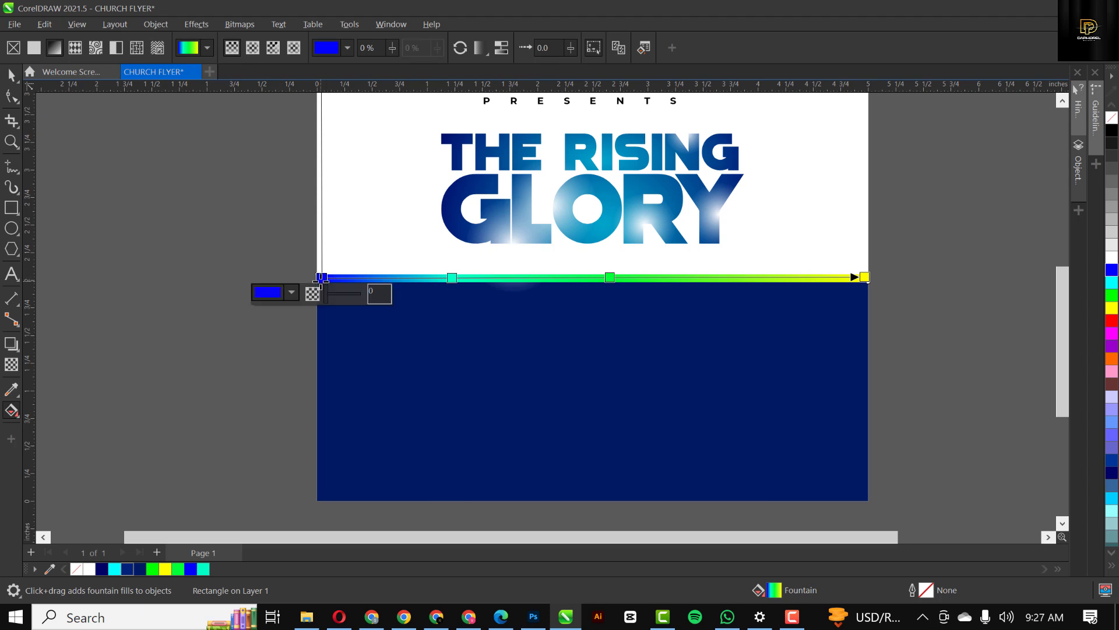
click(291, 292)
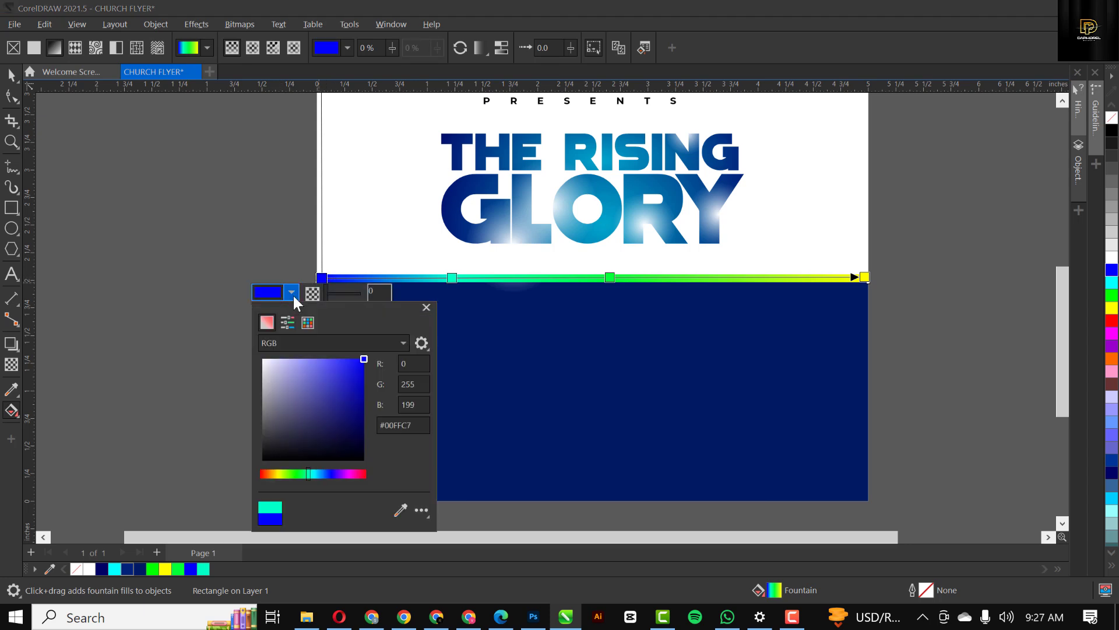
click(308, 322)
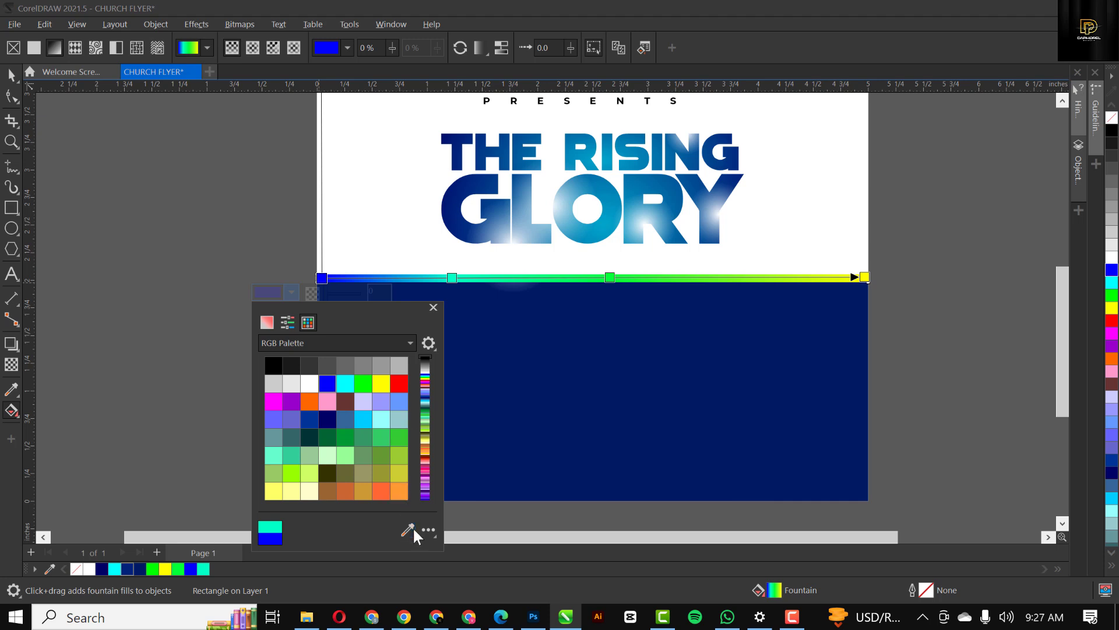
click(268, 321)
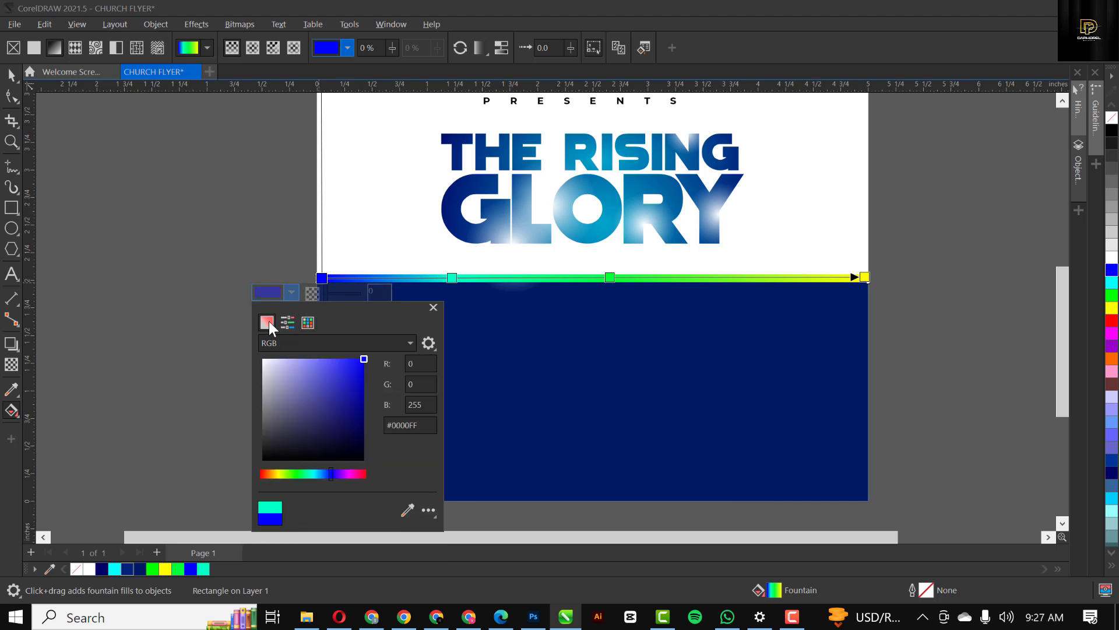
drag(418, 425, 368, 432)
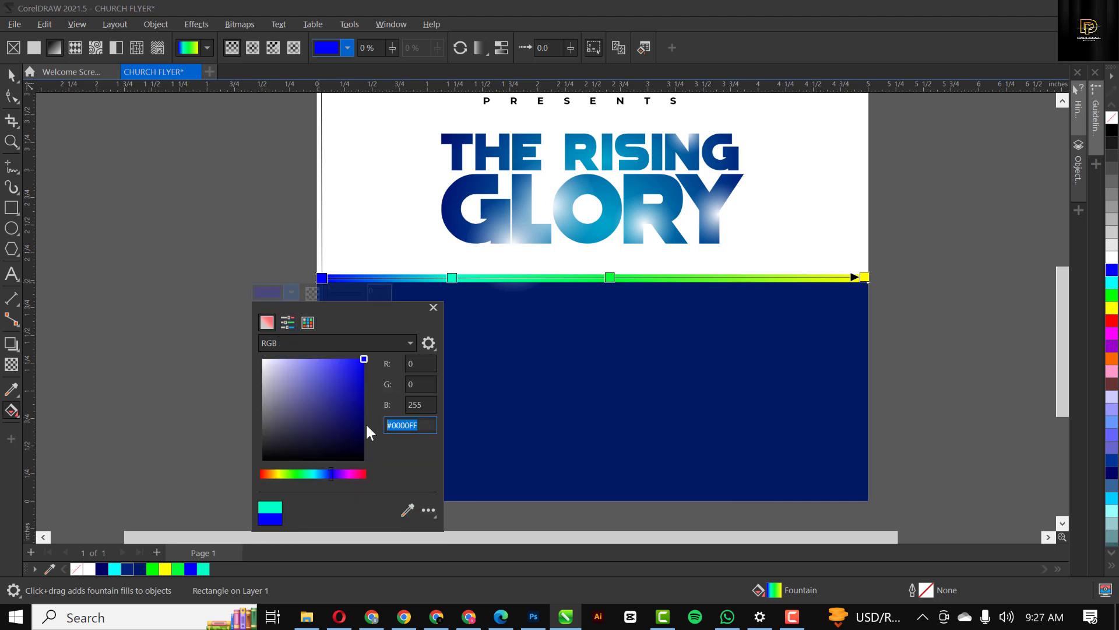
click(453, 279)
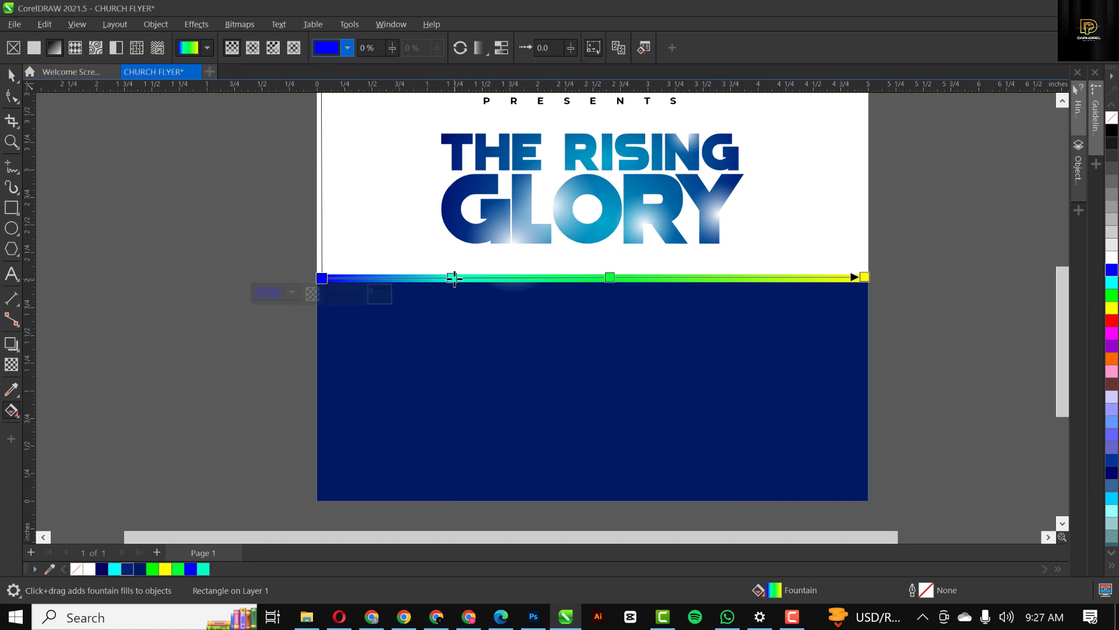
click(453, 278)
click(421, 292)
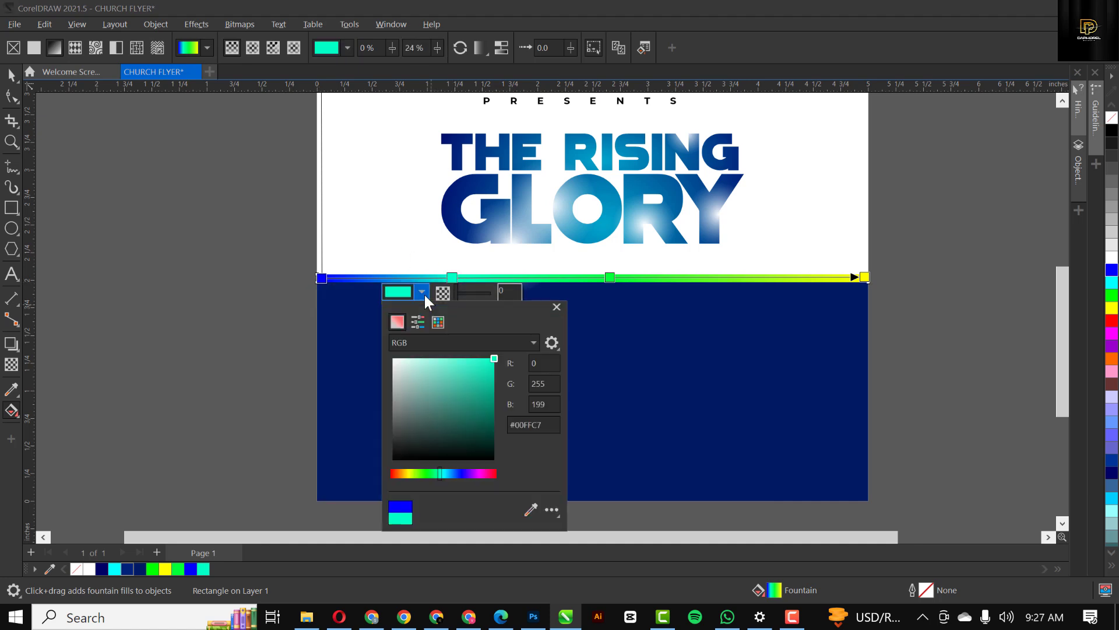
click(610, 277)
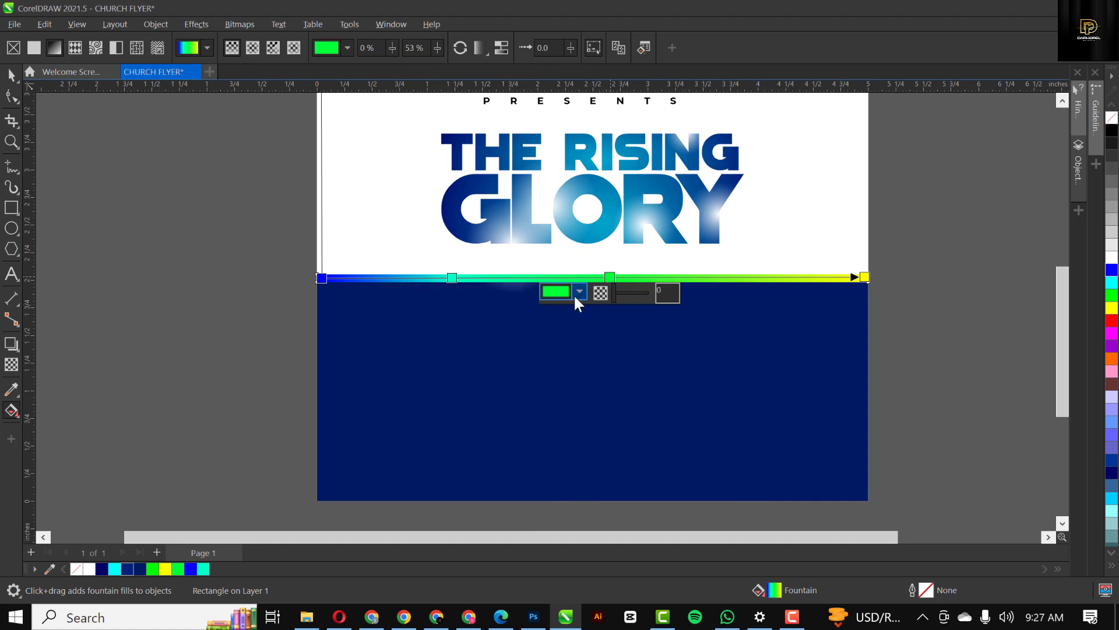
click(579, 292)
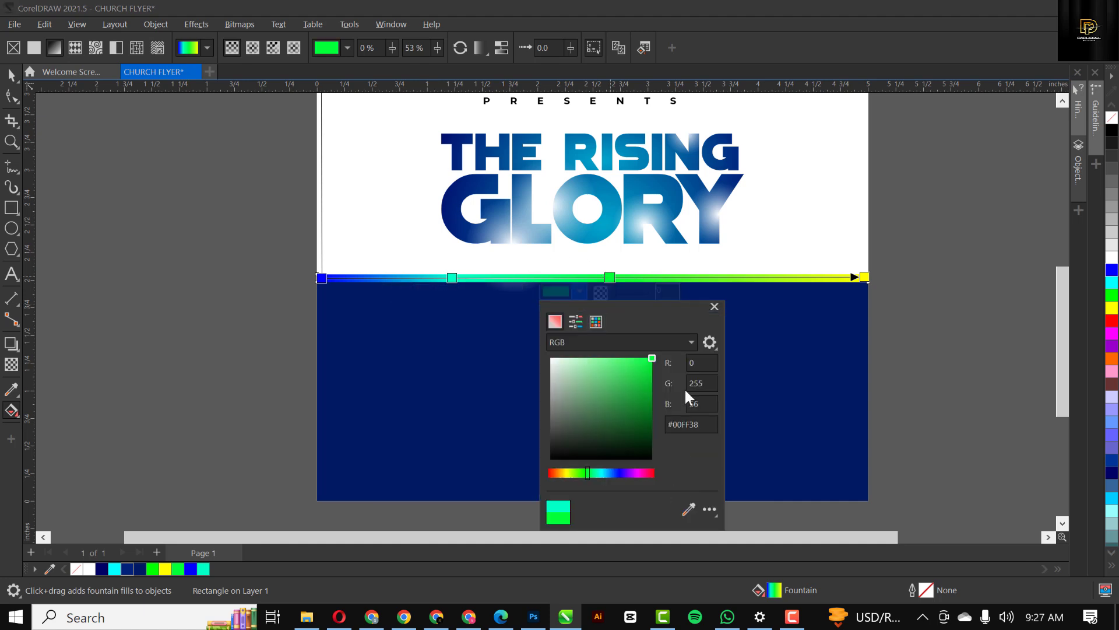
click(866, 278)
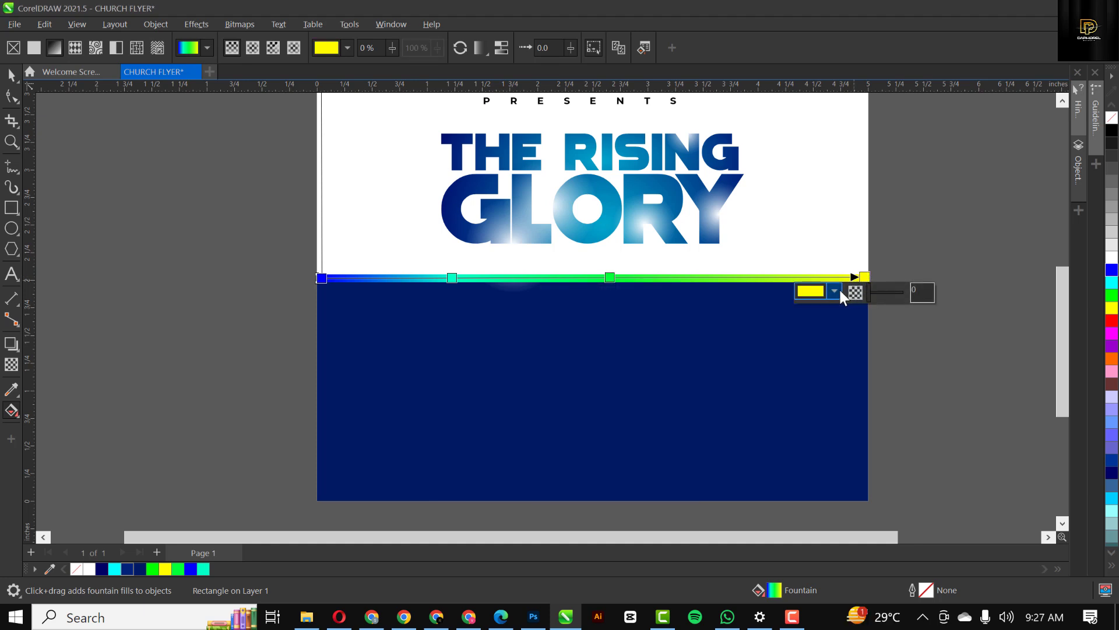
click(840, 291)
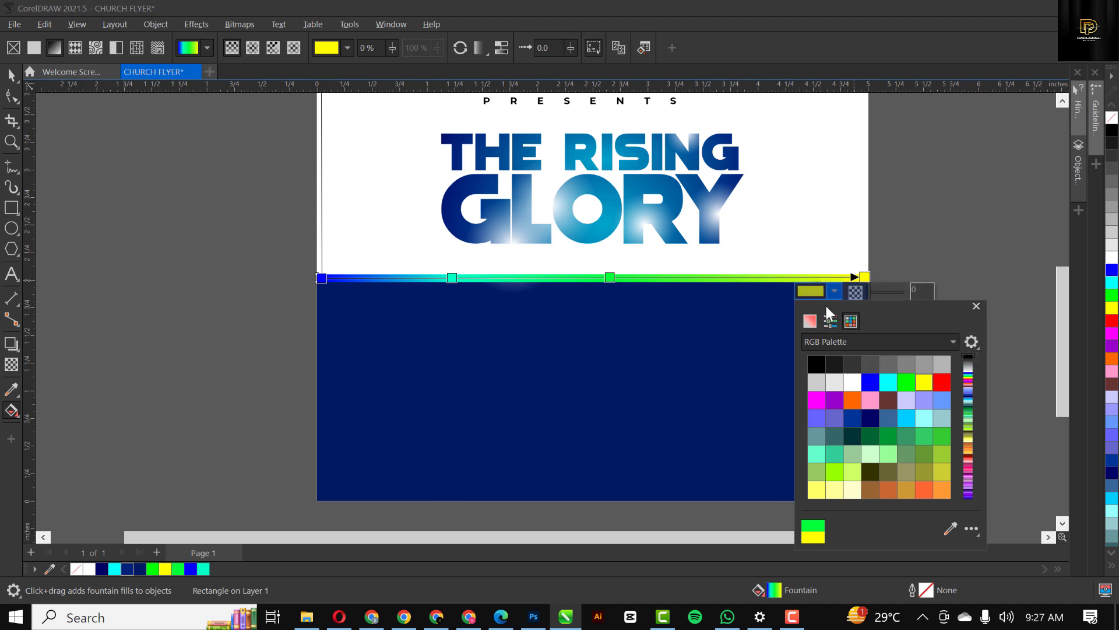
click(7, 77)
click(165, 216)
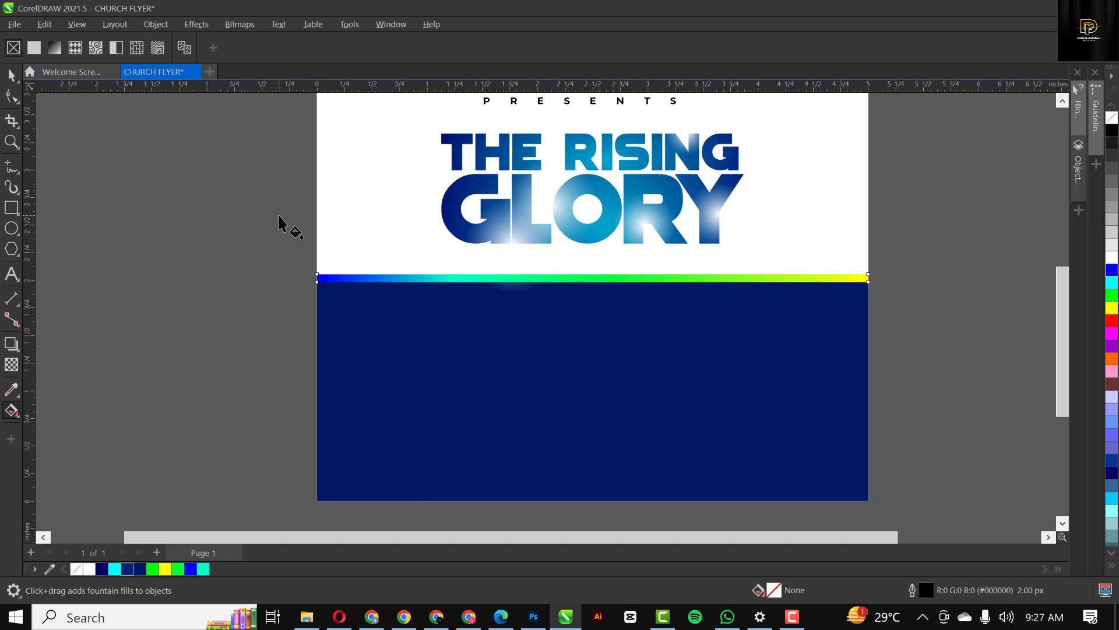
click(12, 75)
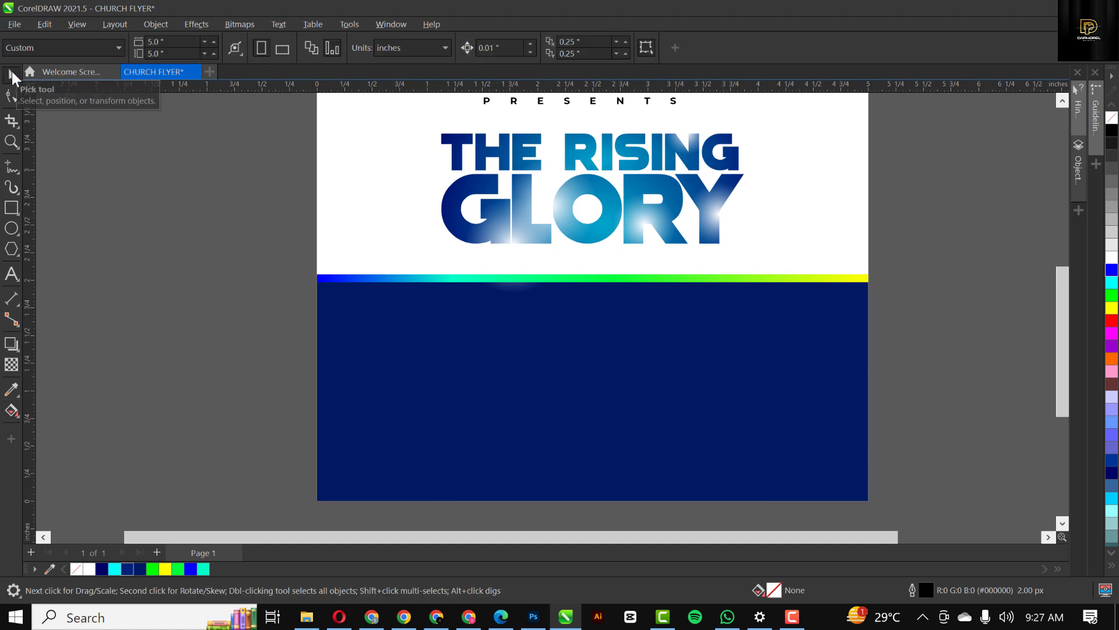
- Draw a rectangle about 2.99 by 0.46 inches across the lower part of the navy band
scroll(607, 317, down, 5)
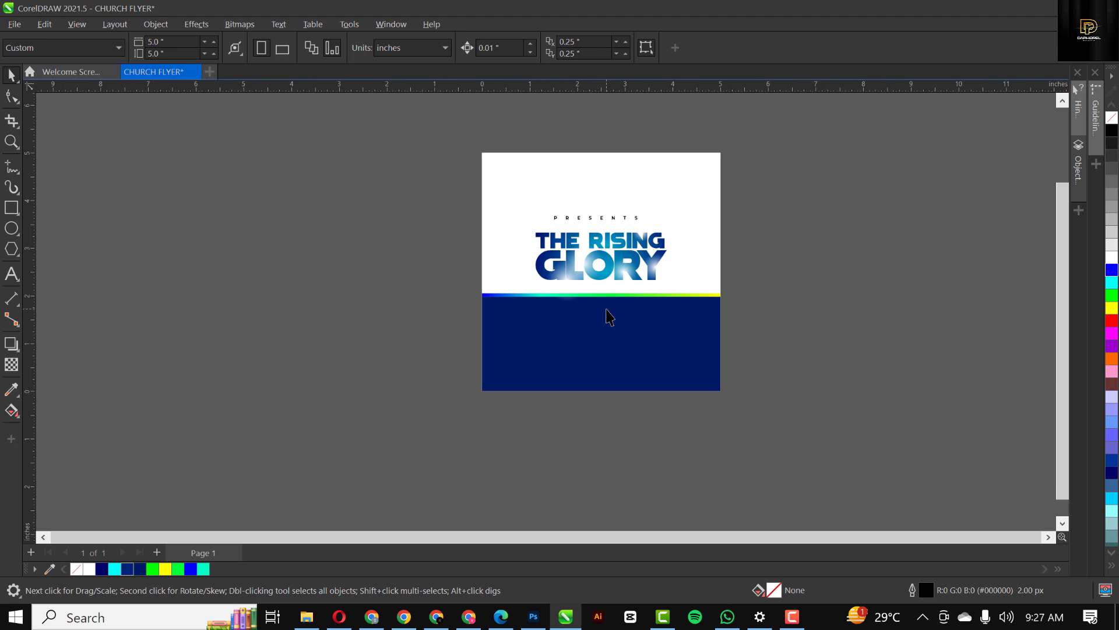
scroll(589, 373, up, 4)
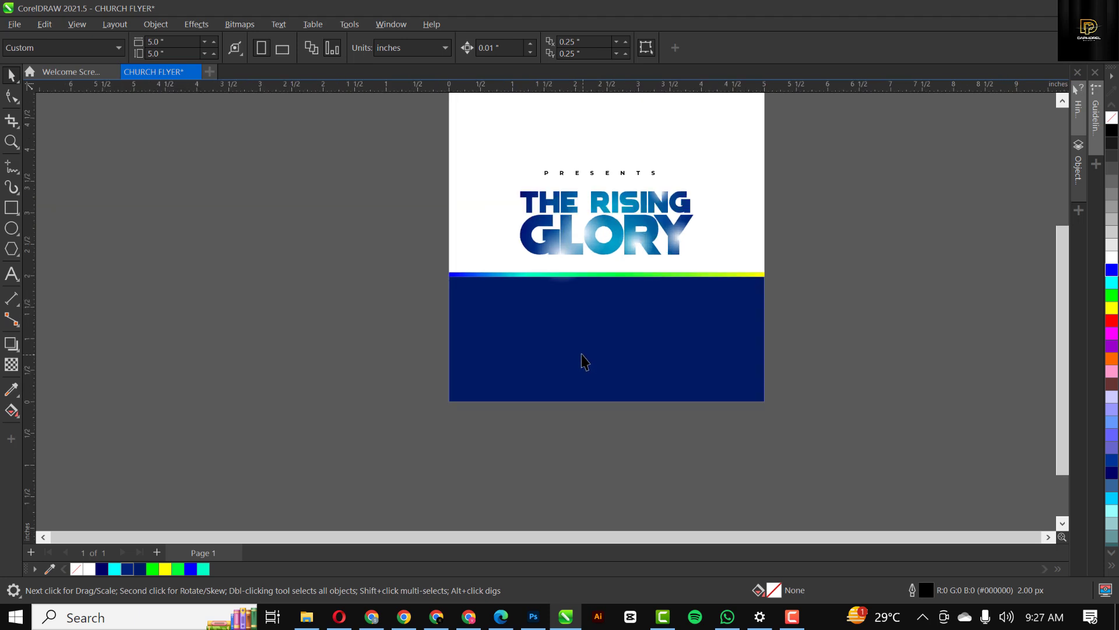
click(12, 208)
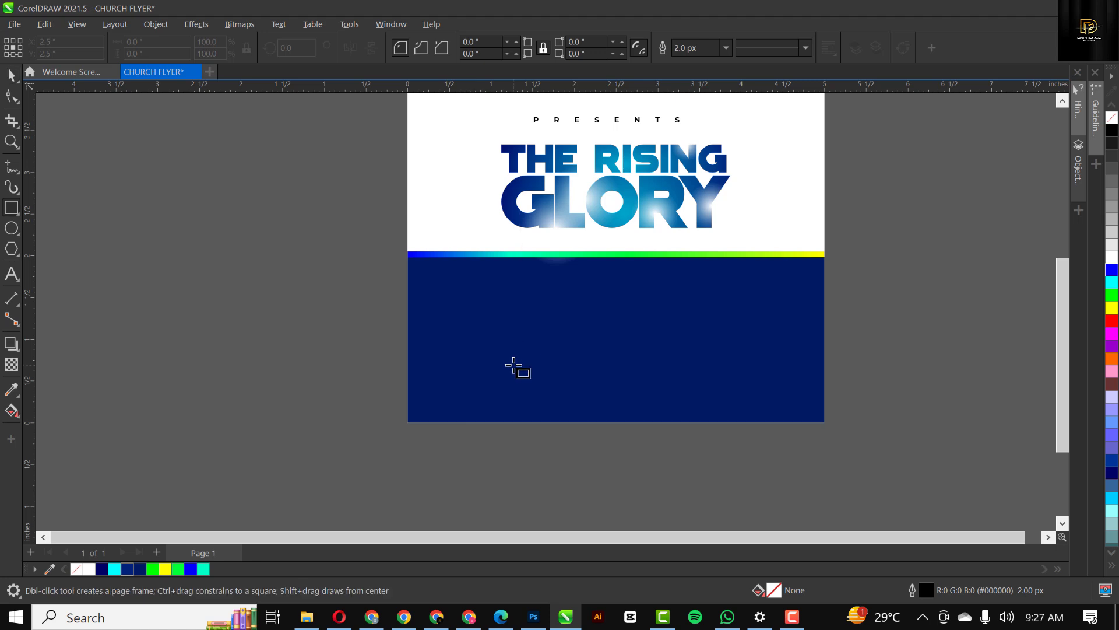
drag(503, 366, 751, 403)
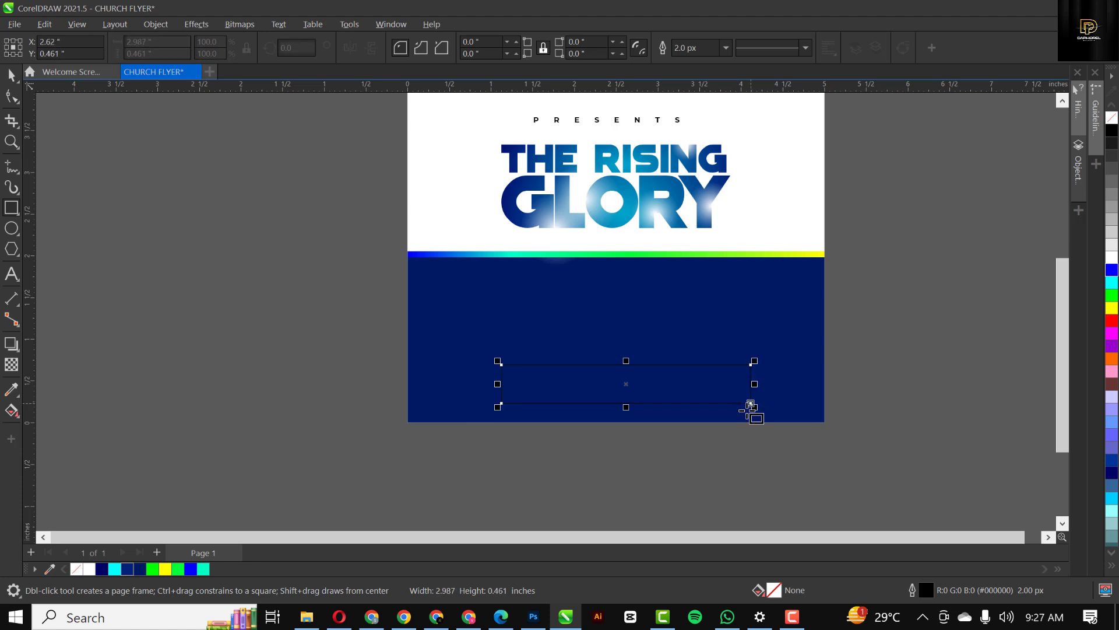
- Copy the multicolour strip's gradient fill onto the new rectangle in the navy band
key(space)
click(477, 254)
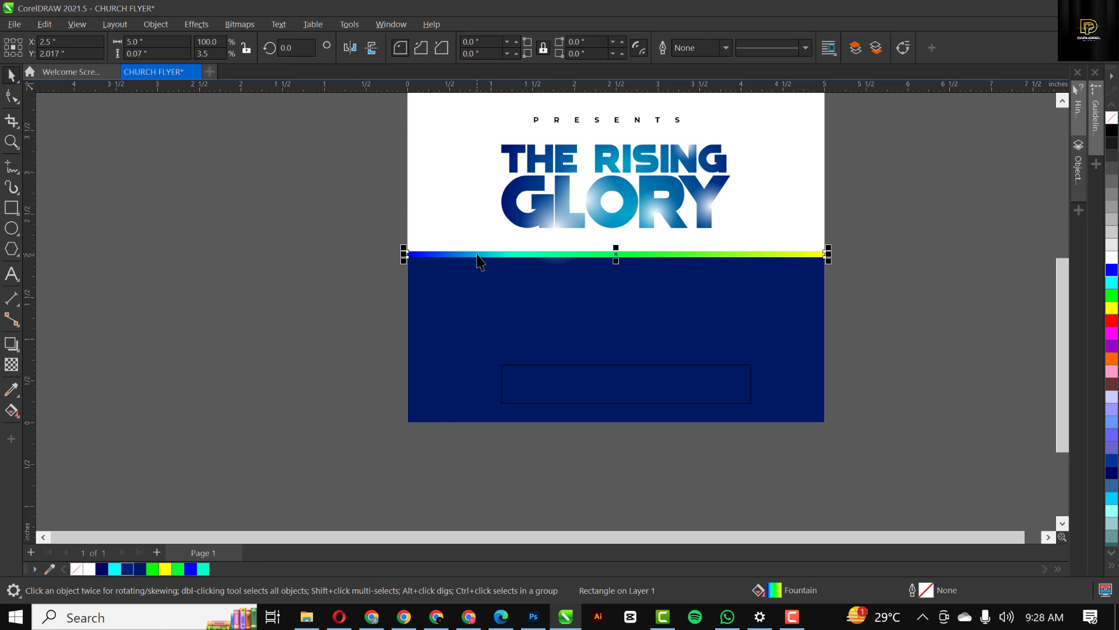
drag(476, 255, 622, 379)
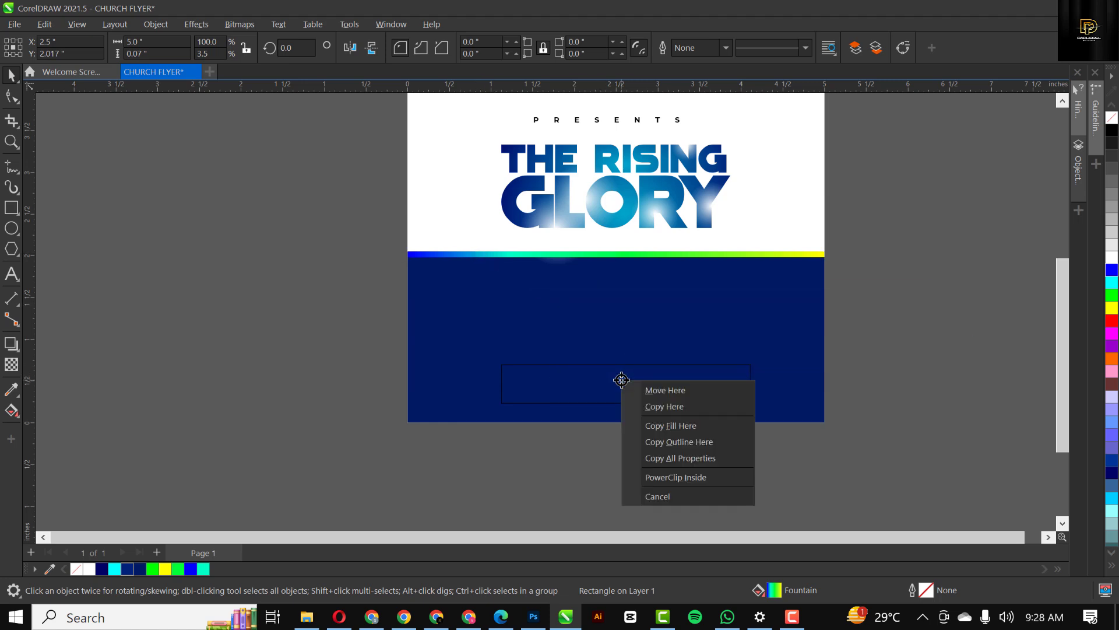
click(670, 425)
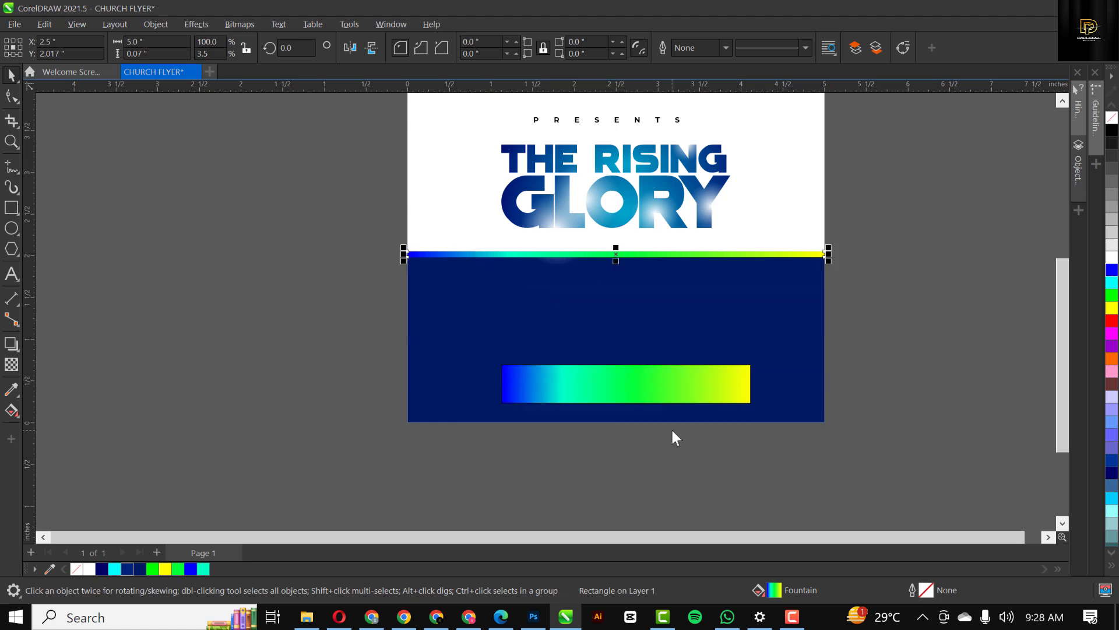
- Level the rectangle's gradient horizontally, extend its blue start and yellow end slightly beyond the rectangle's sides, and deselect it
click(653, 401)
key(g)
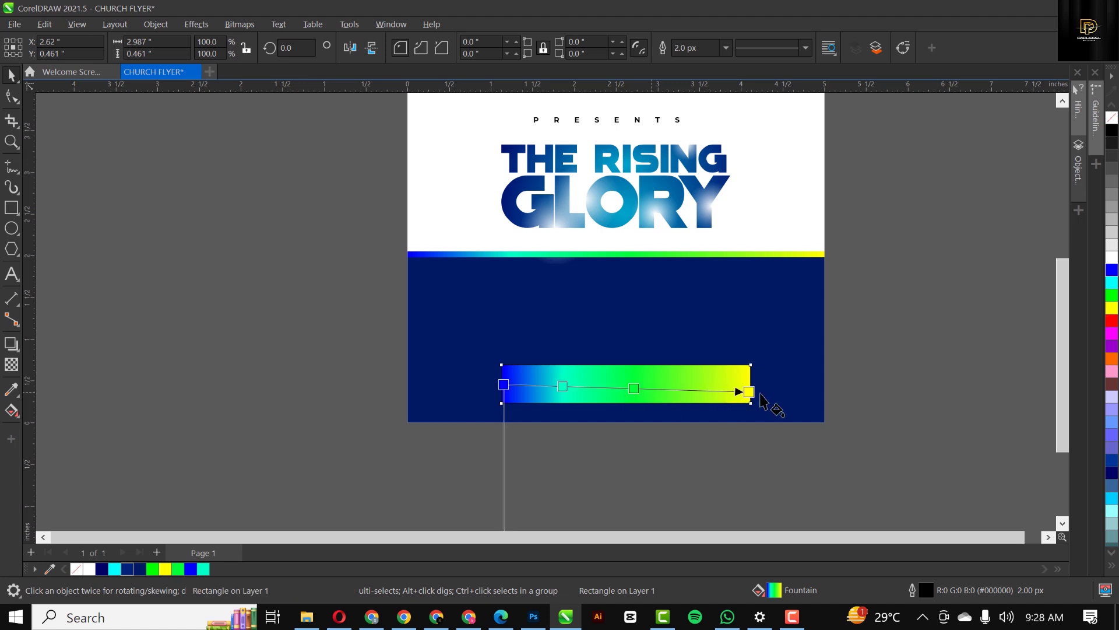
drag(751, 393, 797, 384)
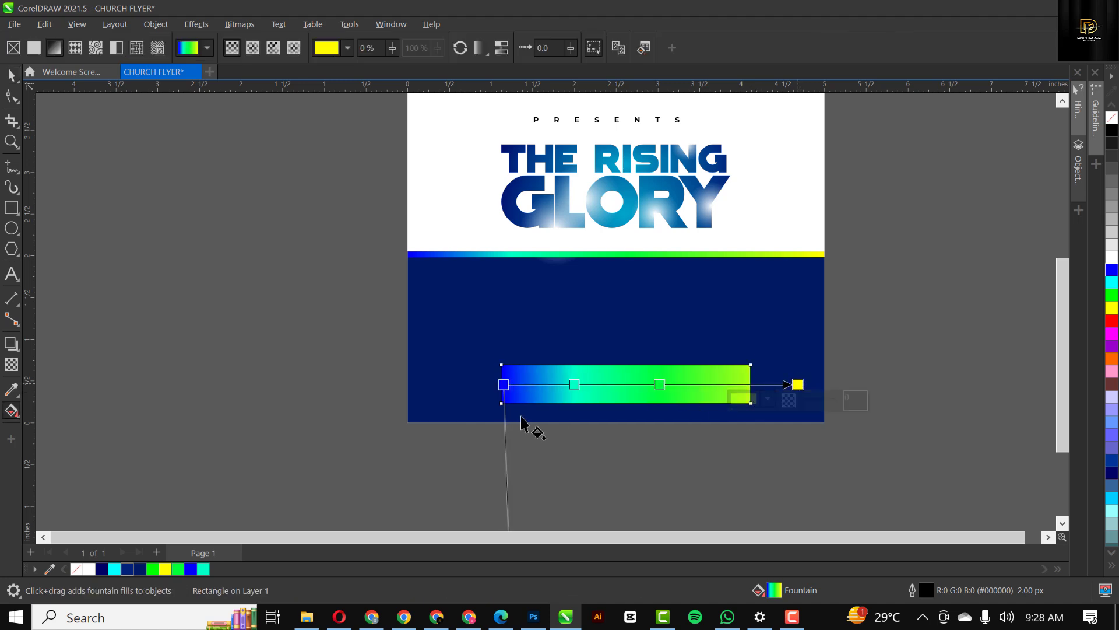
drag(503, 384, 432, 385)
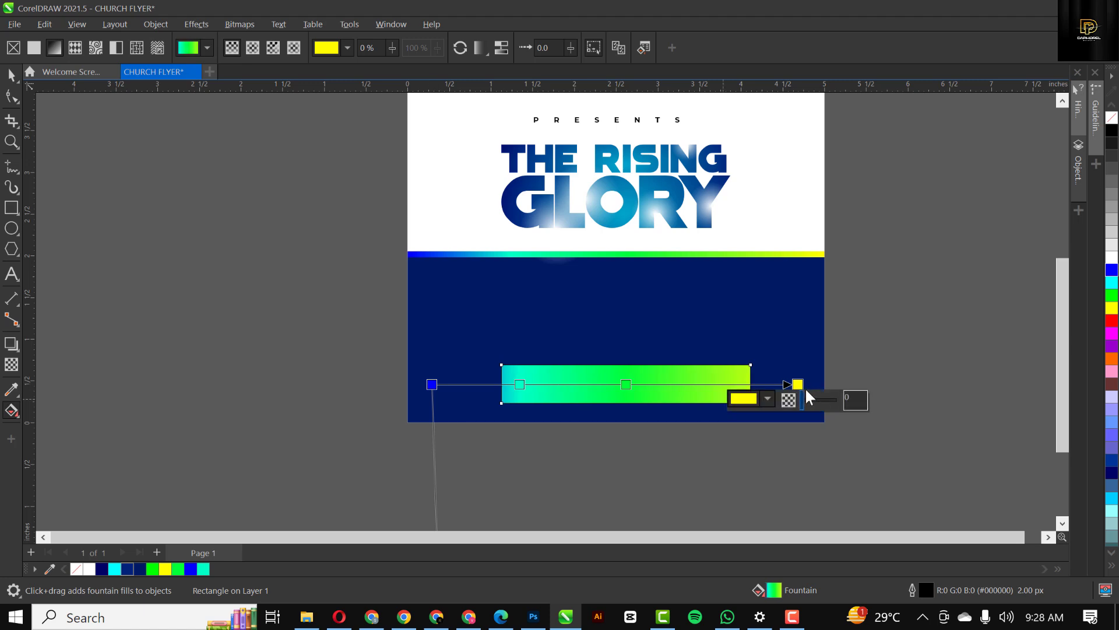
drag(798, 384, 857, 384)
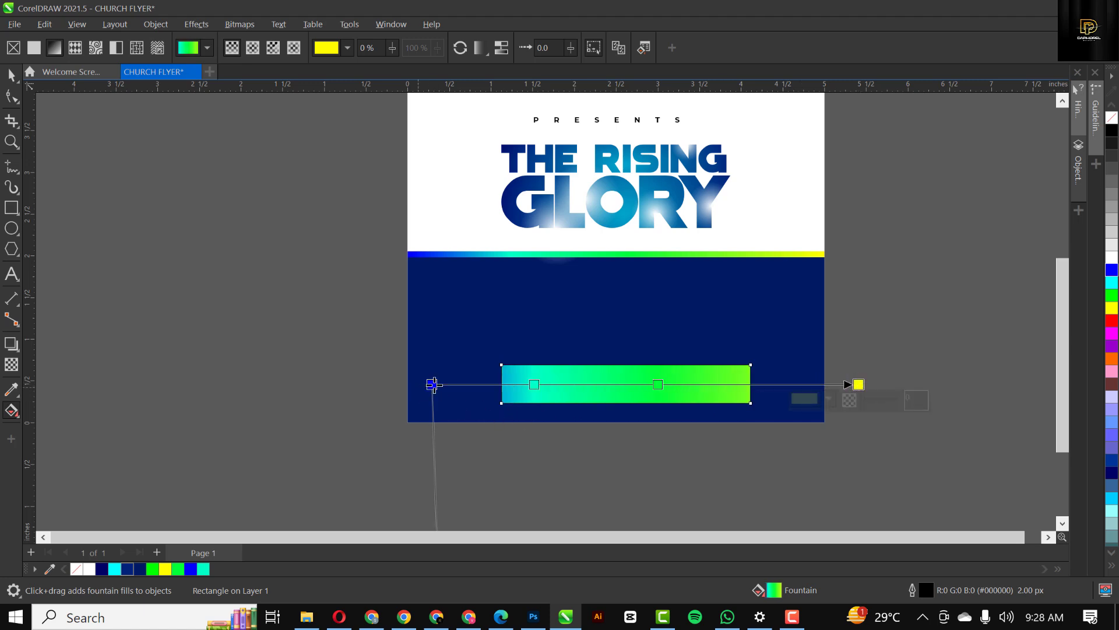
drag(432, 384, 493, 383)
drag(858, 384, 787, 384)
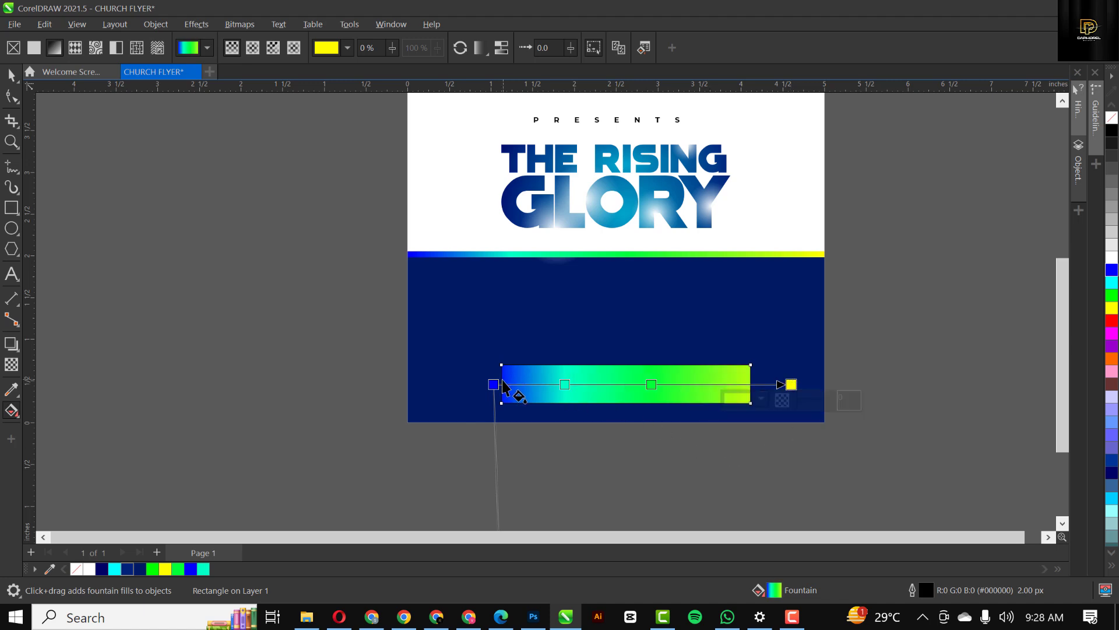
click(570, 386)
key(space)
click(913, 344)
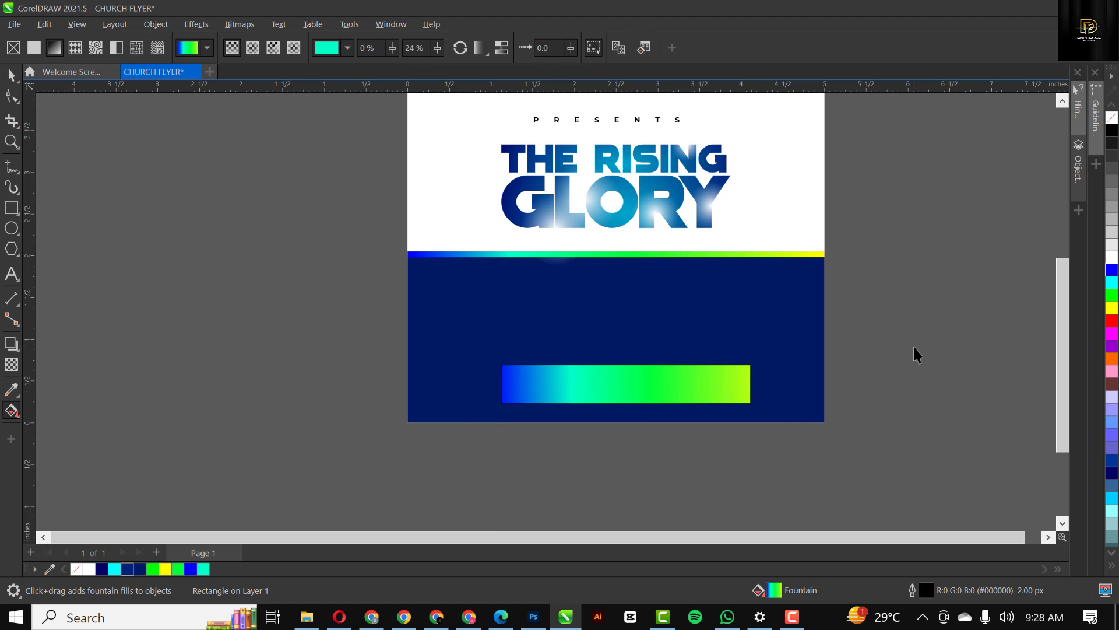
scroll(657, 391, down, 4)
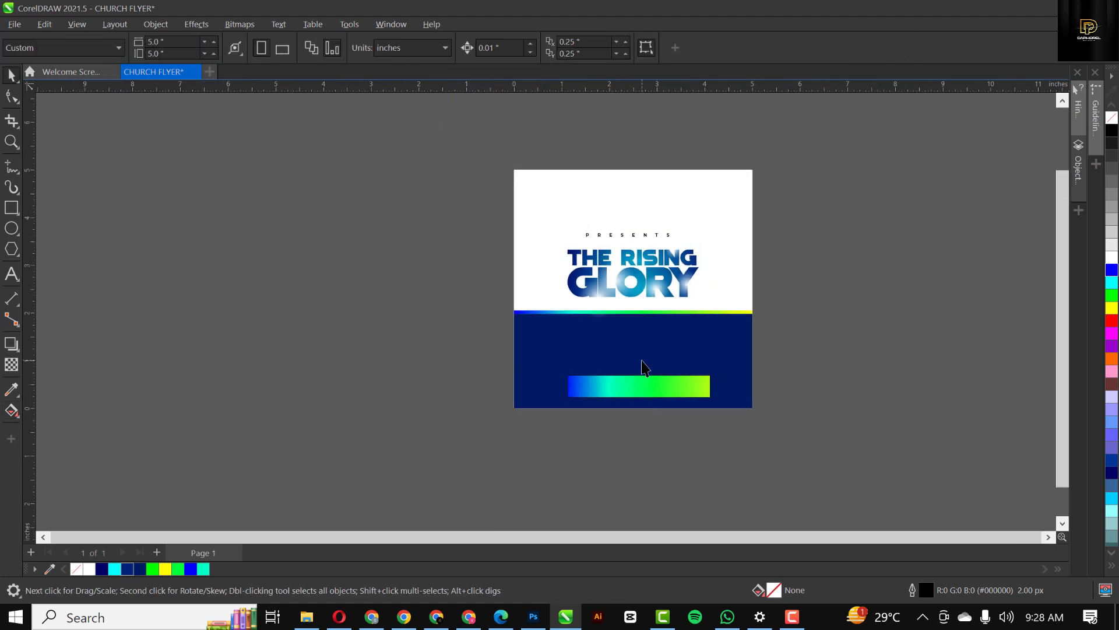
scroll(638, 389, up, 1)
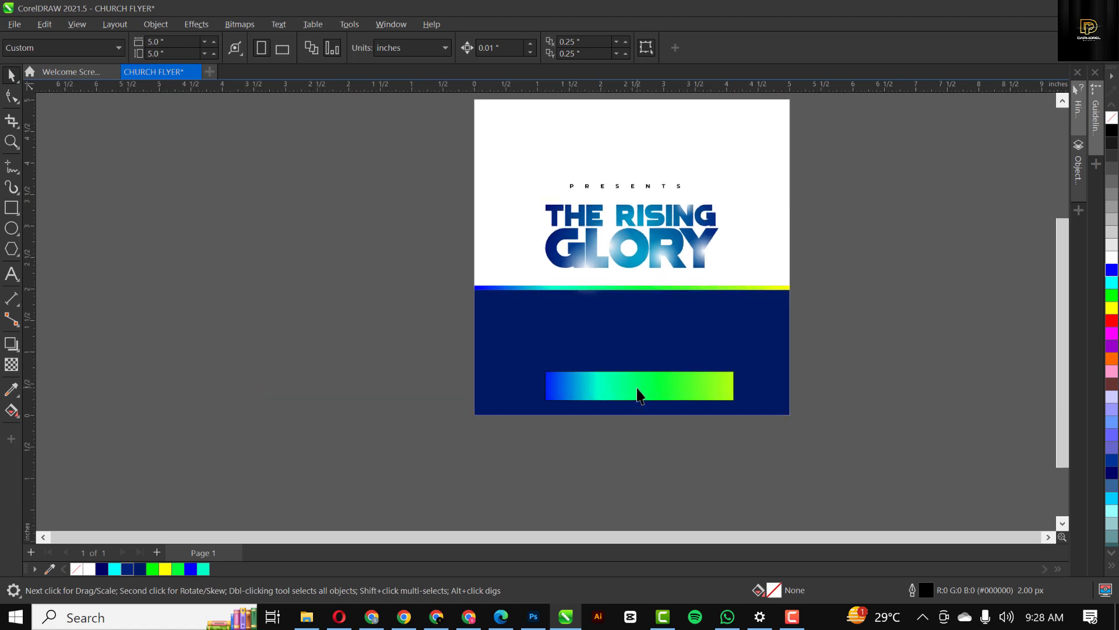
- Remove the outline from the multicolour gradient rectangle in the lower navy band
click(640, 395)
scroll(612, 375, up, 2)
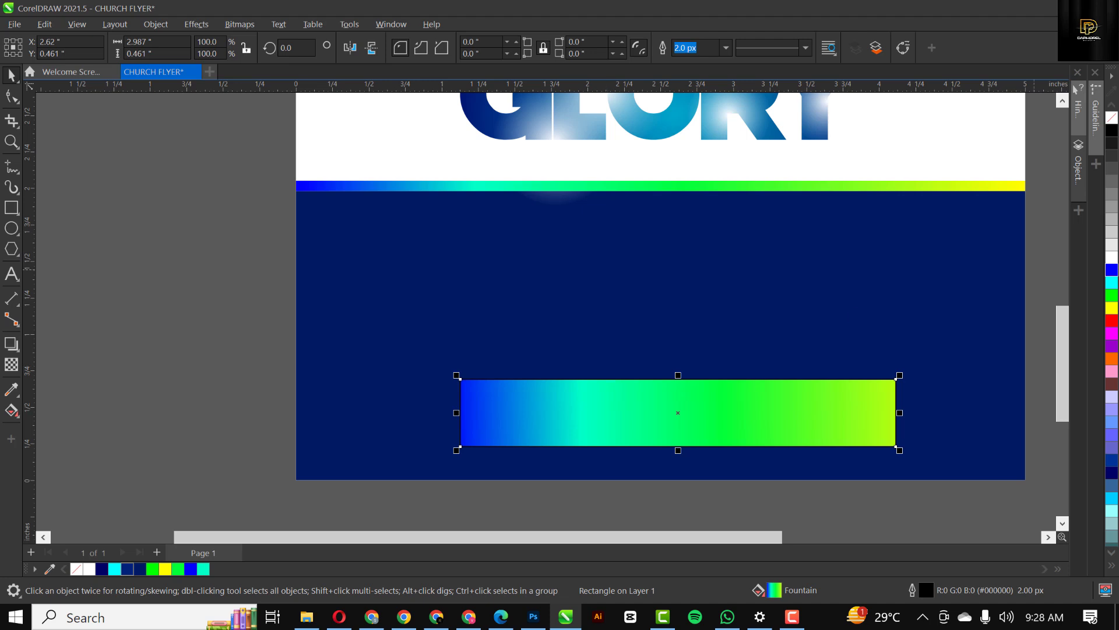
right_click(1112, 118)
scroll(551, 380, up, 1)
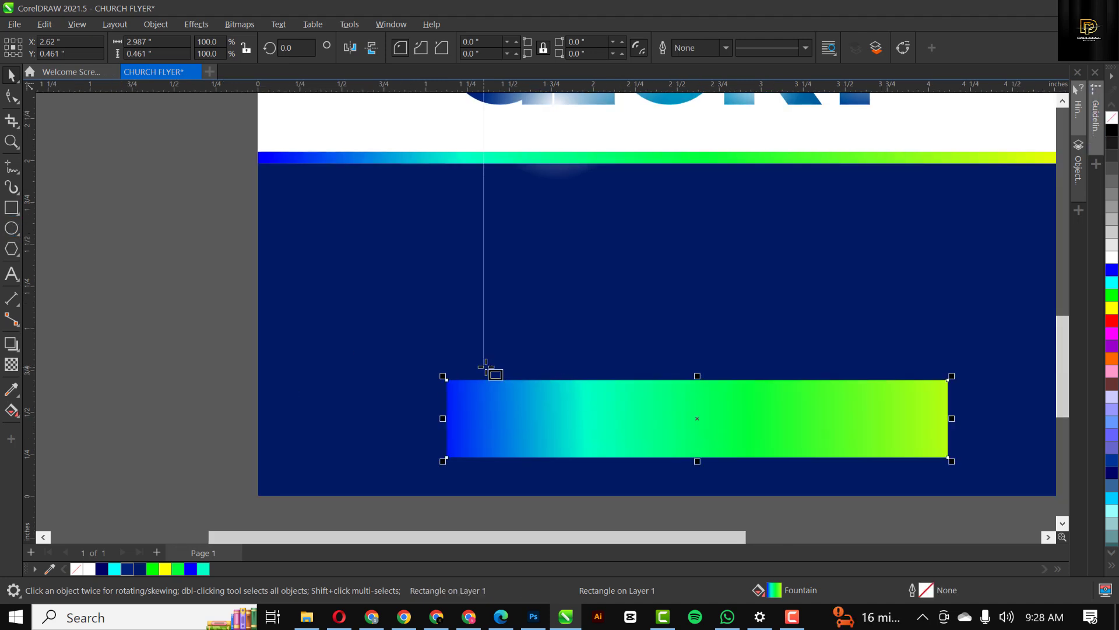
- Draw a white, outline-free rectangle about 0.095 by 0.125 inches across the gradient rectangle's top edge near its blue end
drag(480, 363, 504, 391)
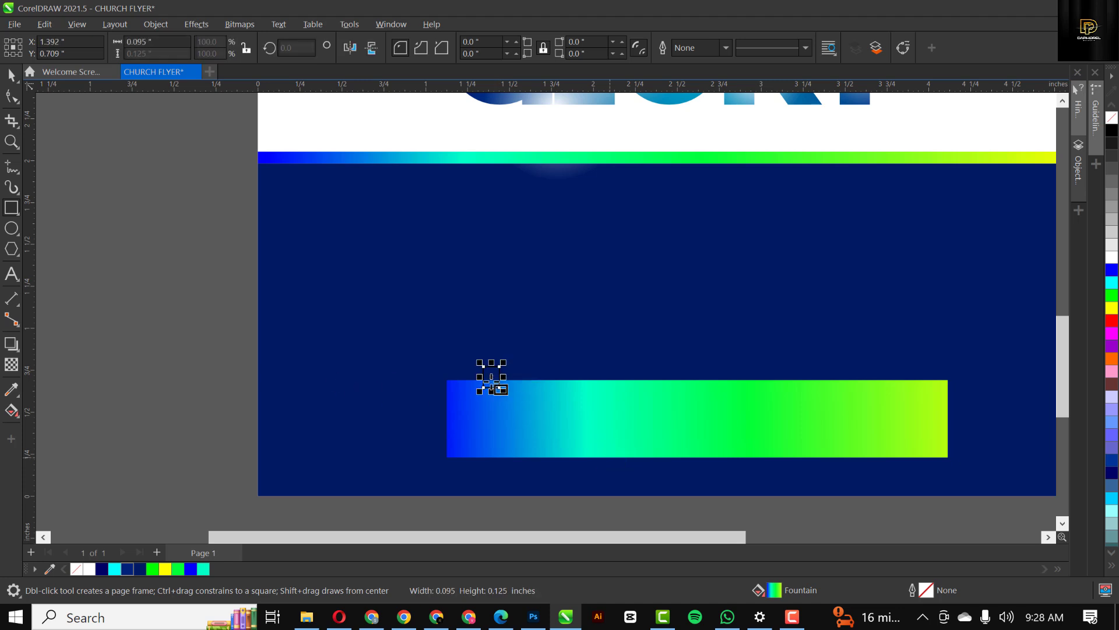
scroll(493, 375, up, 2)
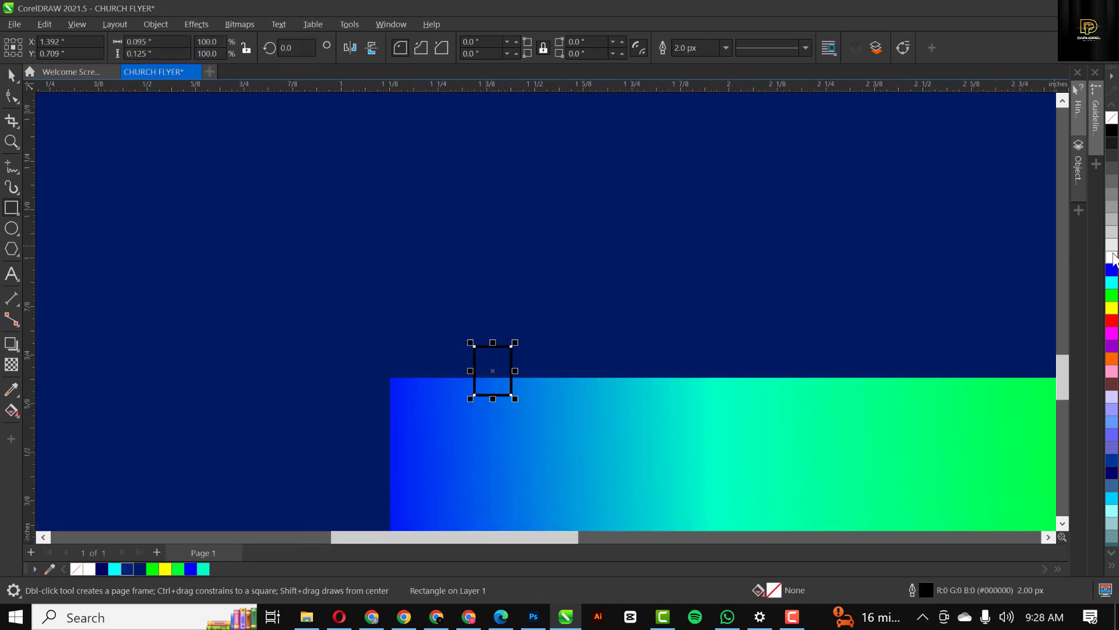
click(1111, 257)
scroll(624, 330, down, 2)
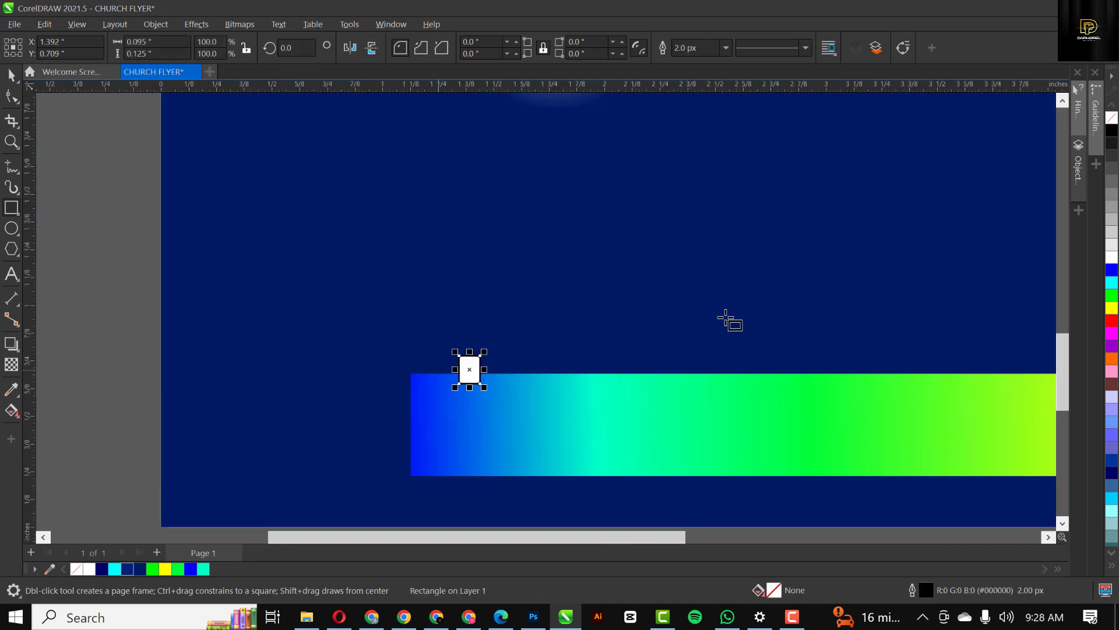
right_click(1112, 119)
scroll(350, 379, down, 1)
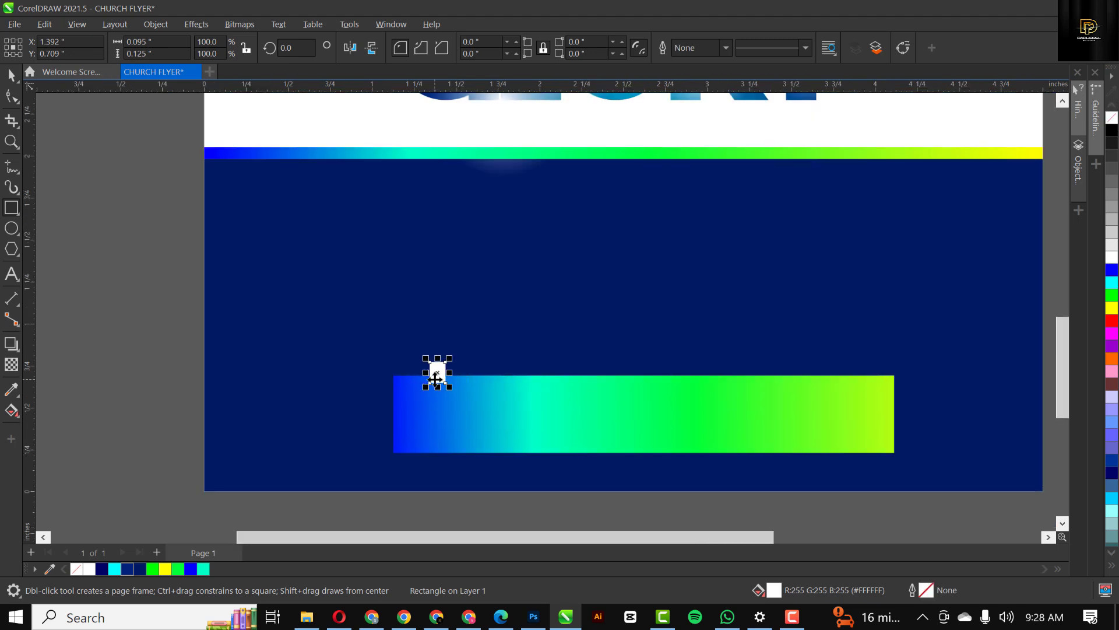
- Place a duplicate of the small white rectangle at the same height near the gradient rectangle's yellow-green end, and deselect it
key(space)
drag(443, 374, 852, 374)
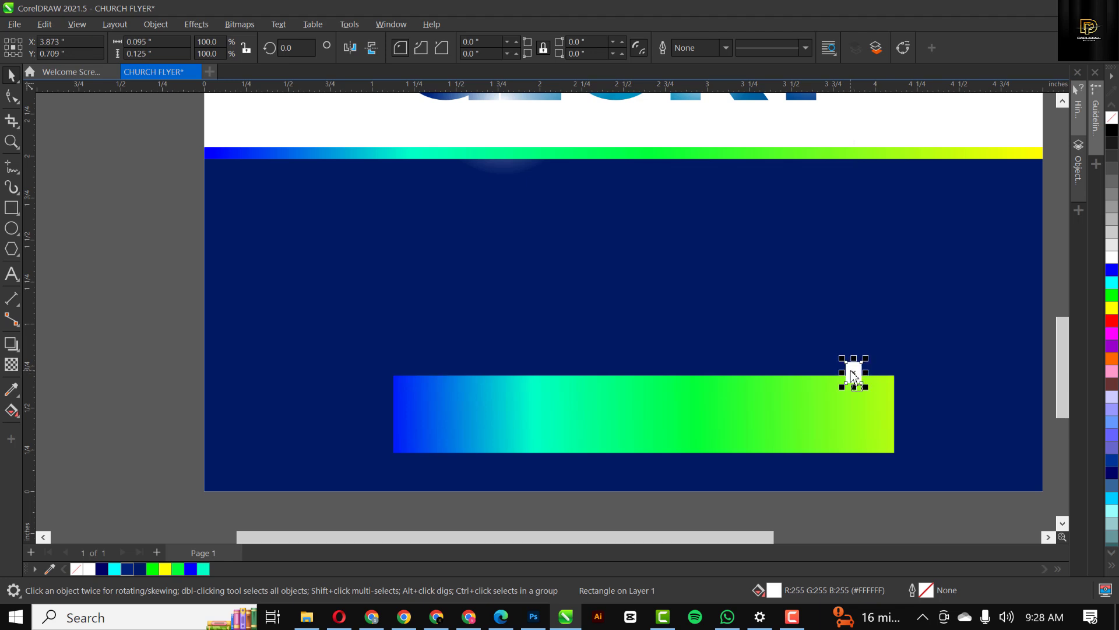
key(ctrl+z)
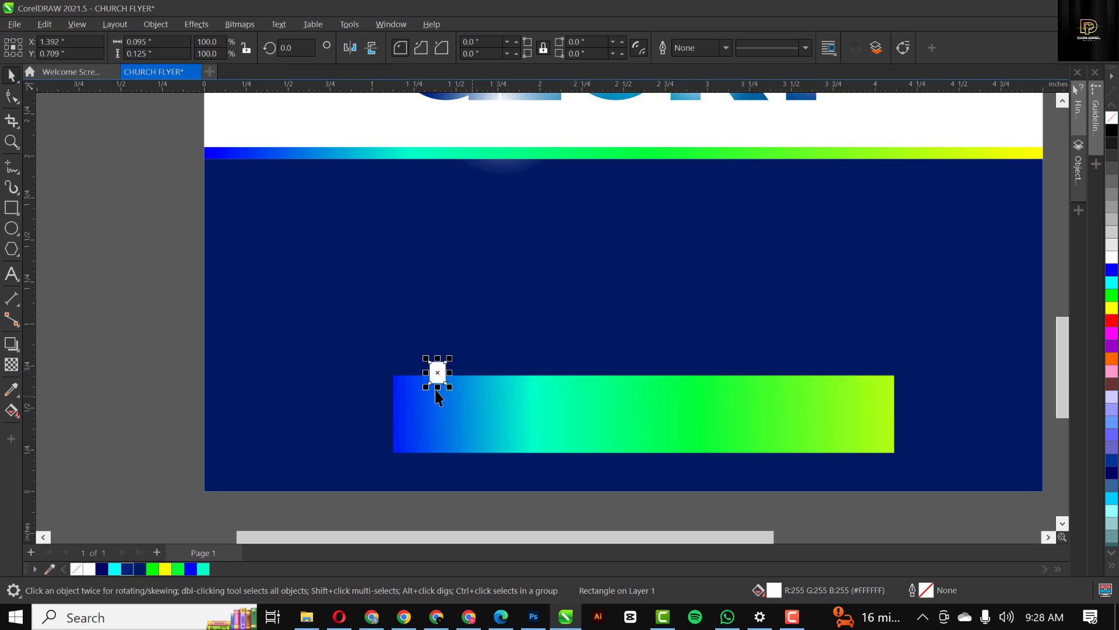
drag(437, 373, 785, 327)
drag(856, 335, 852, 374)
scroll(585, 384, down, 2)
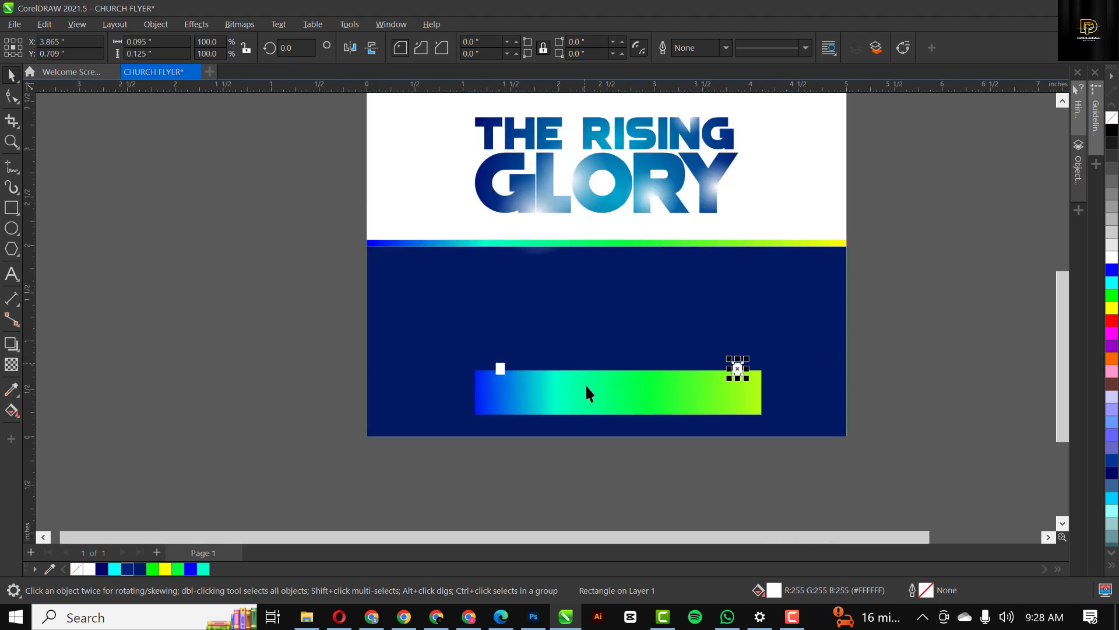
click(615, 477)
- Group the gradient rectangle with both white rectangles, shift the group slightly left to about X 2.55 inches, and deselect it
scroll(635, 366, down, 2)
scroll(636, 370, down, 2)
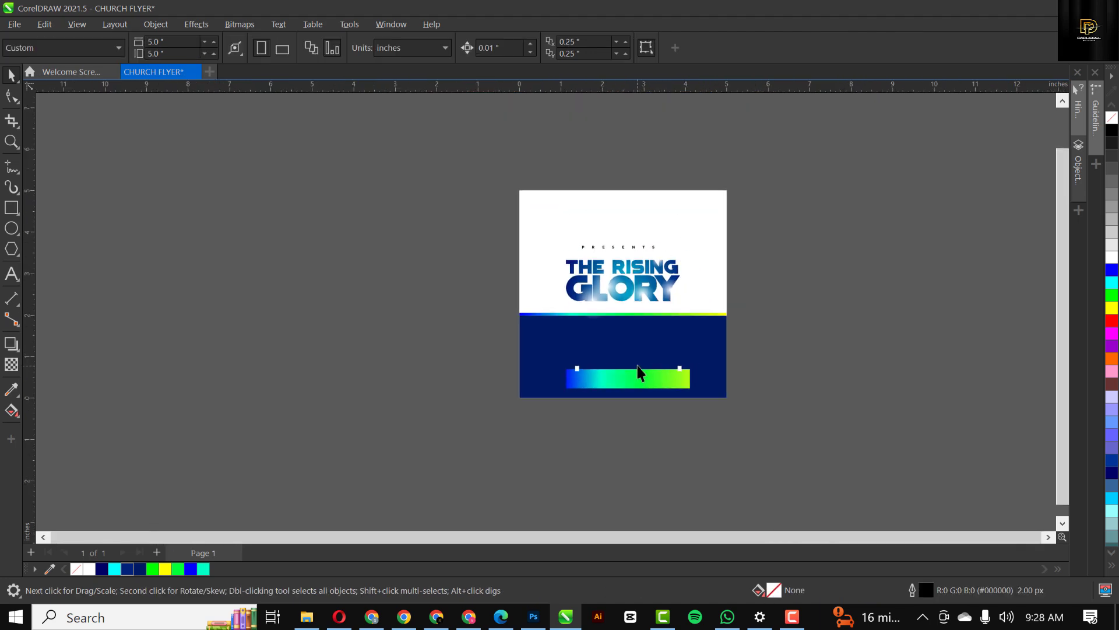
scroll(636, 365, up, 4)
scroll(549, 445, down, 2)
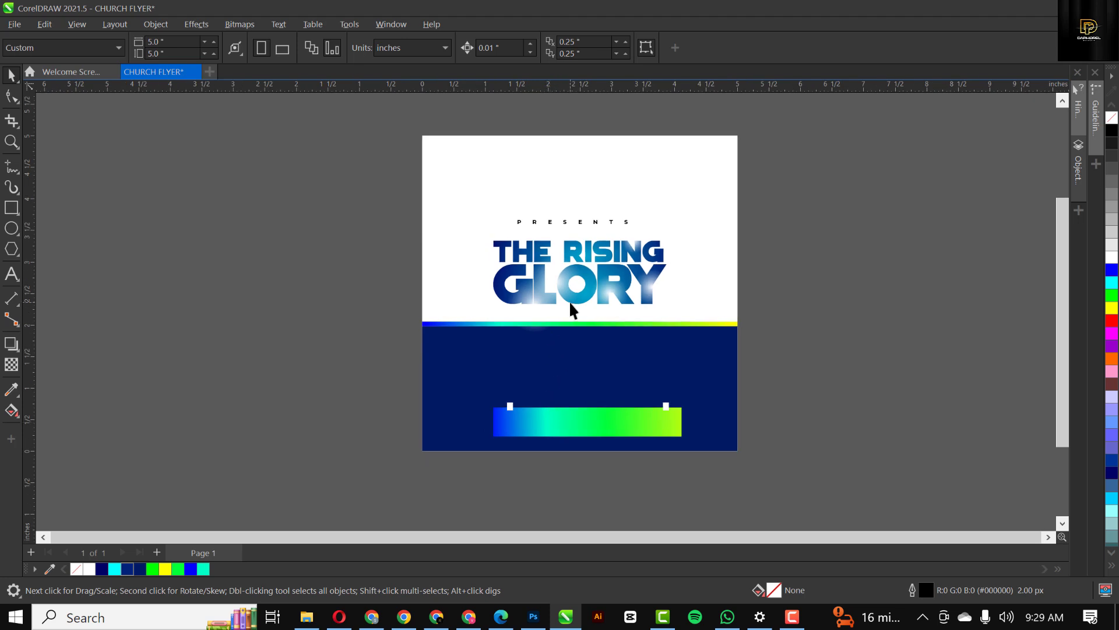
scroll(569, 300, up, 1)
drag(885, 408, 403, 516)
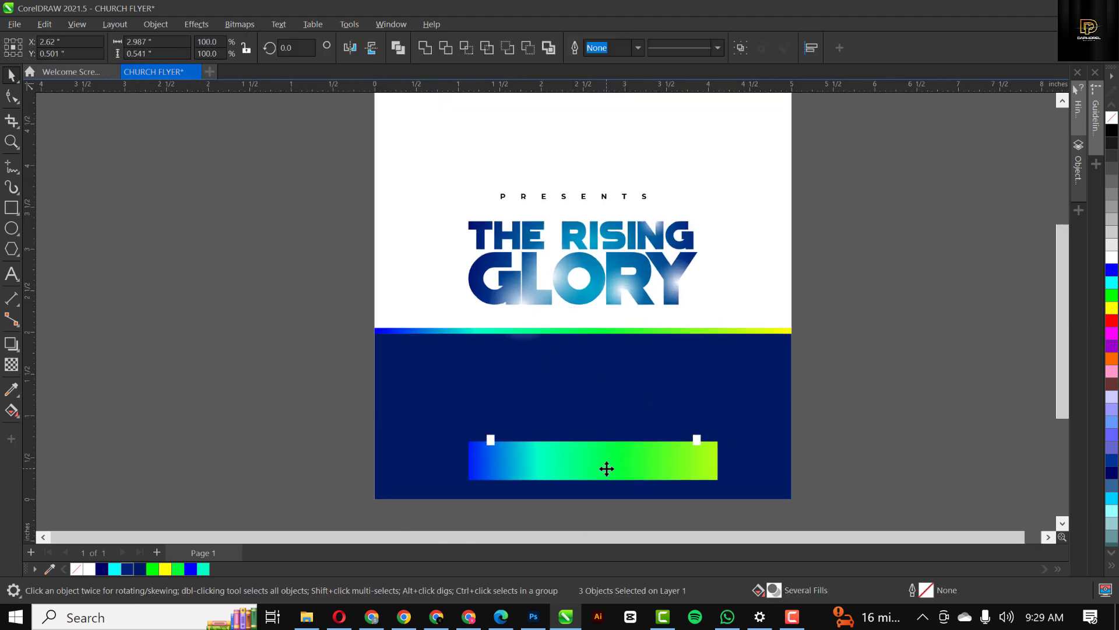
key(ctrl+g)
drag(604, 469, 598, 470)
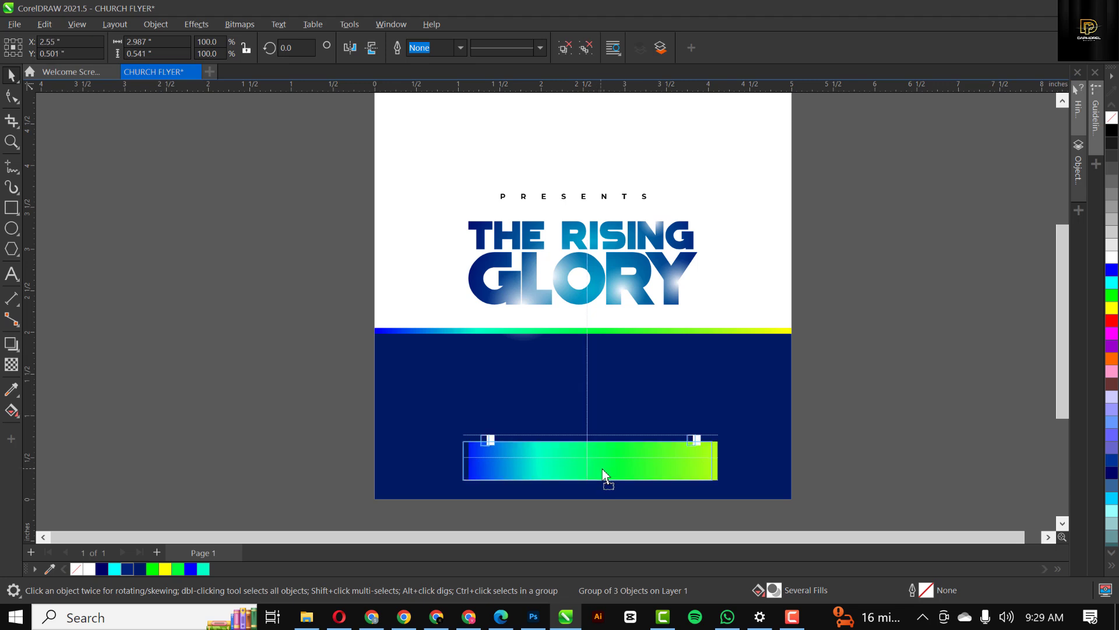
click(792, 407)
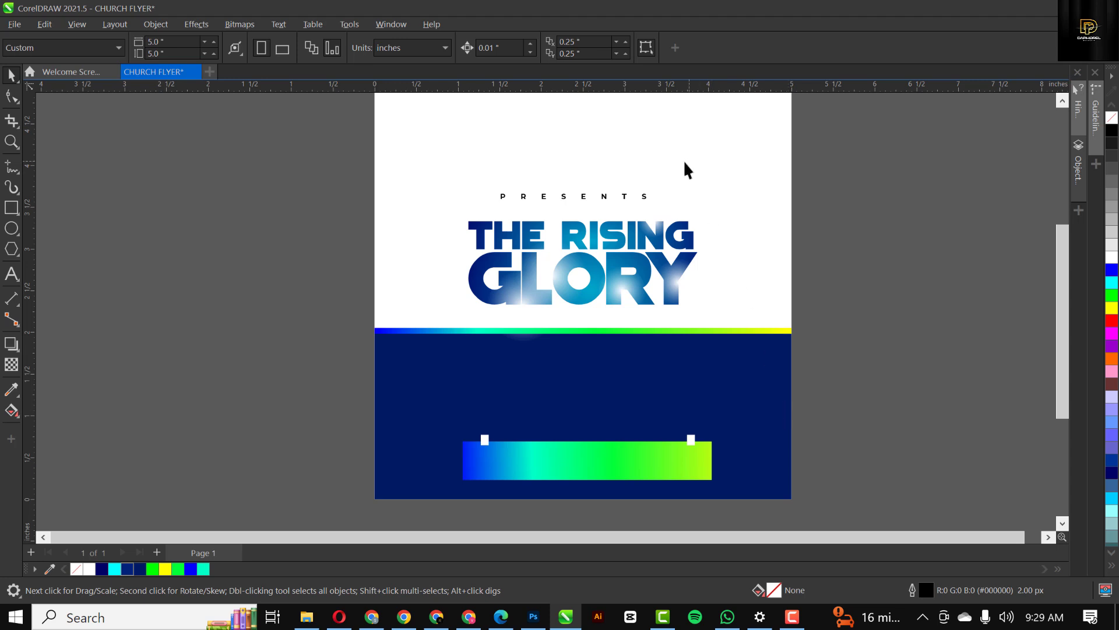
- Add the artistic text THURSDAY in the empty area left of the page
click(13, 273)
click(230, 408)
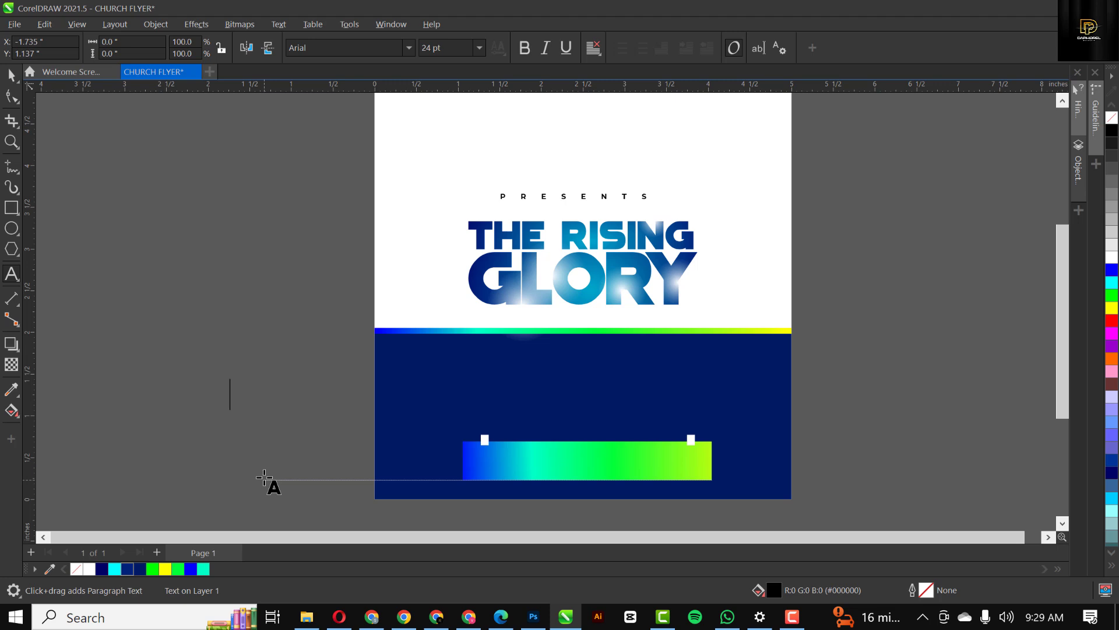
text(THURSDAY)
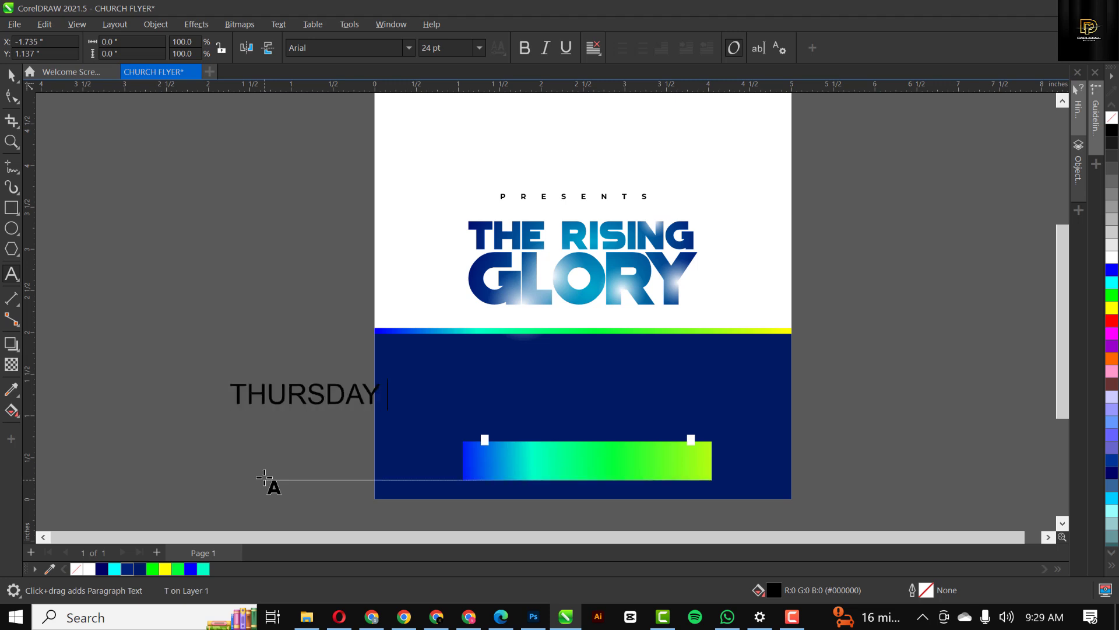
key(ctrl+space)
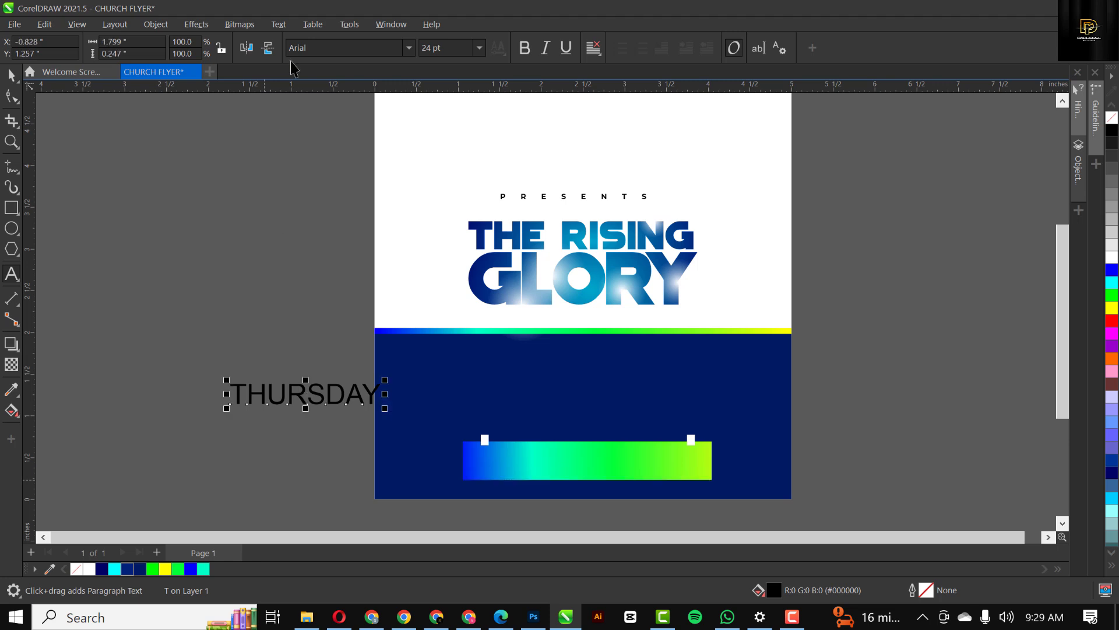
- Try the Angelic Child font and bold Montserrat on the THURSDAY text
click(411, 47)
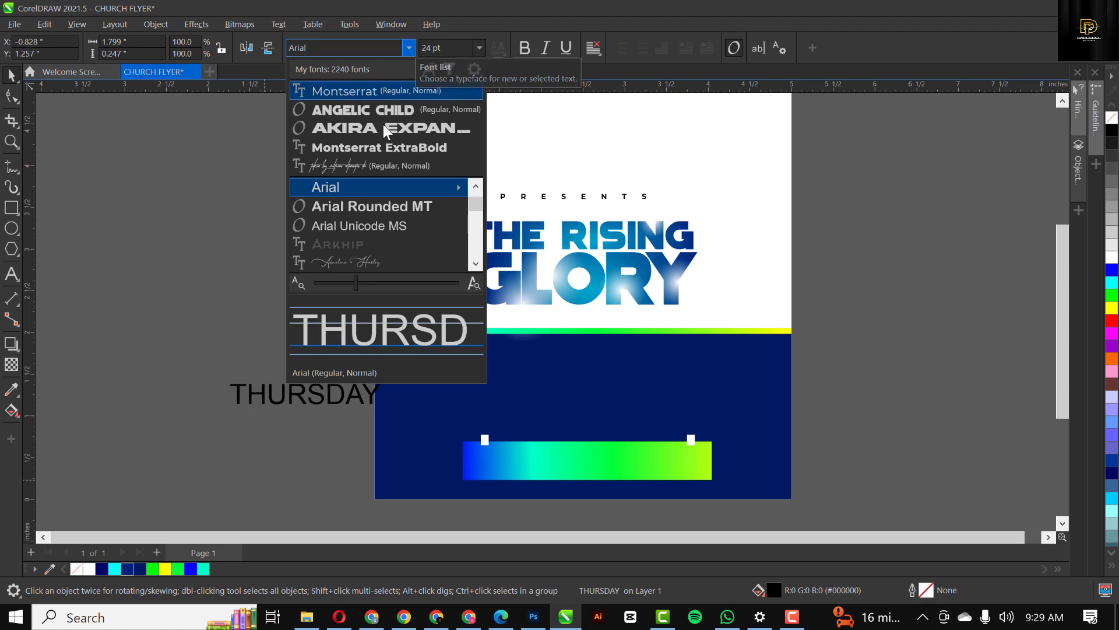
key(Escape)
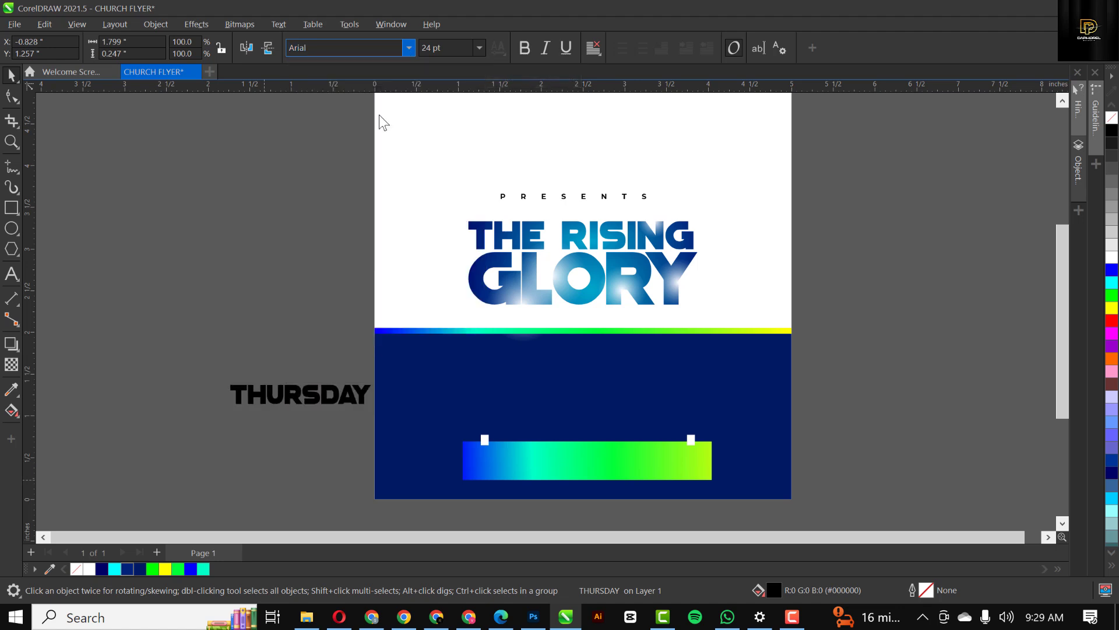
click(330, 48)
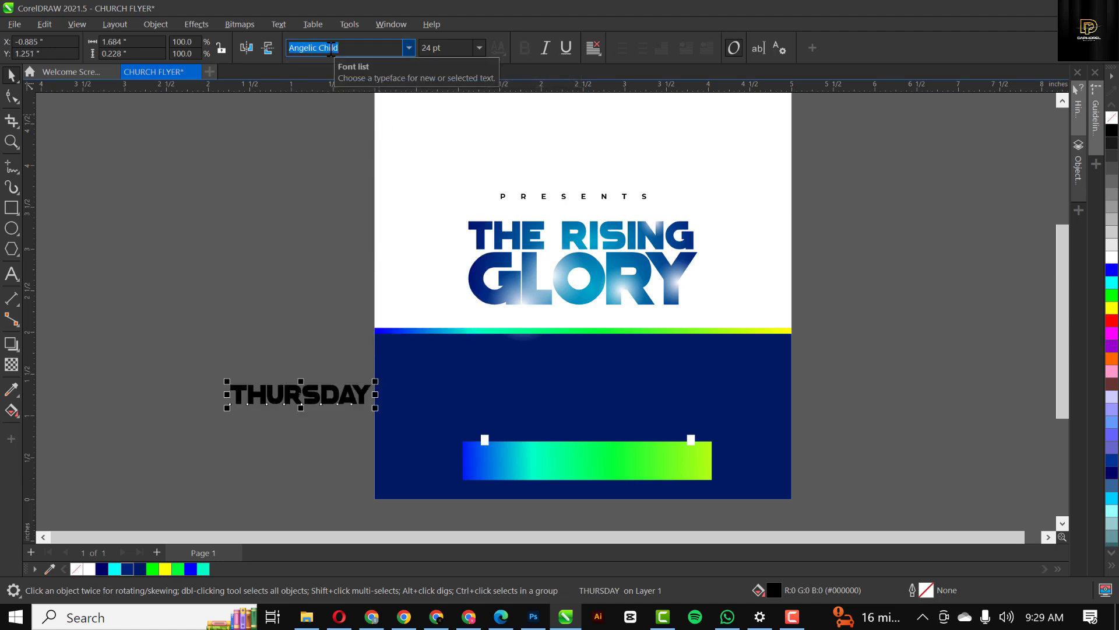
text(Montserrat)
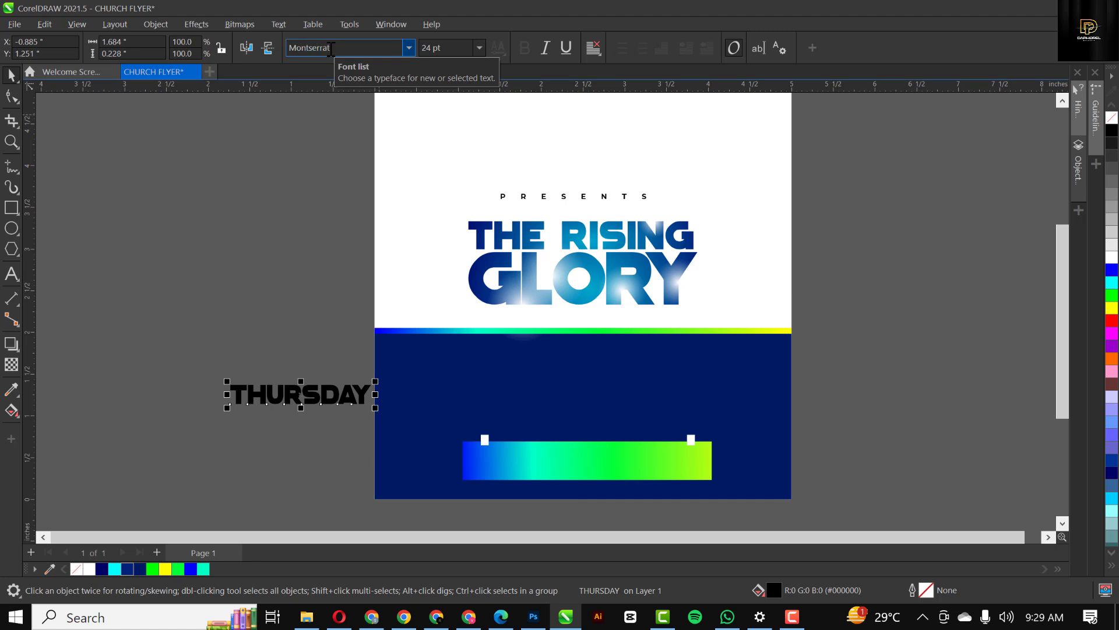
key(Return)
click(521, 51)
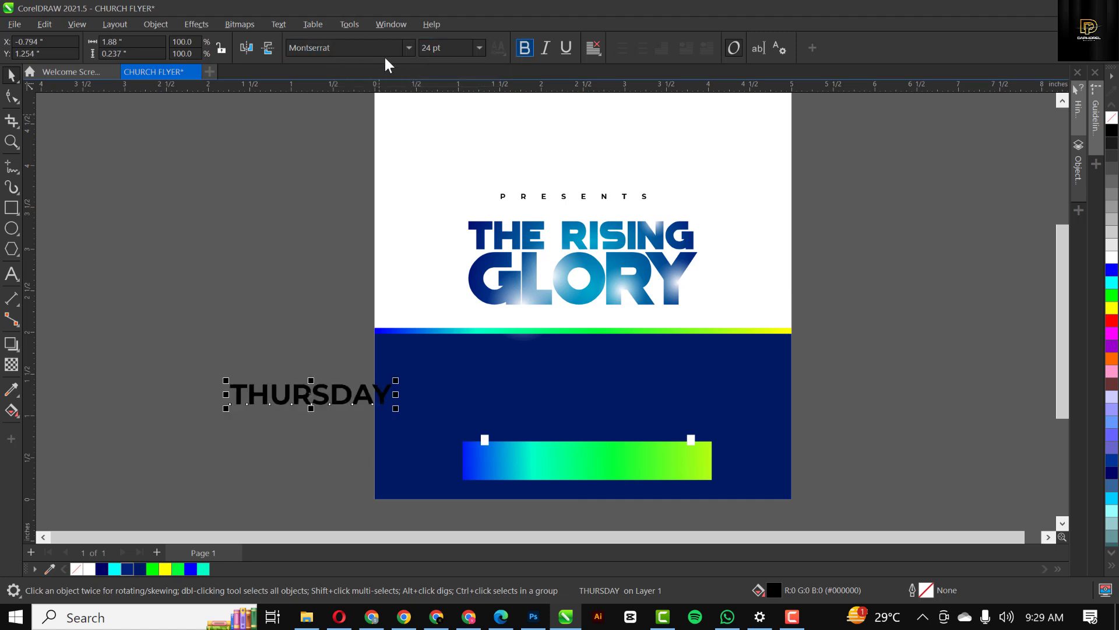
- Set the THURSDAY text's font to Montserrat Black
click(409, 48)
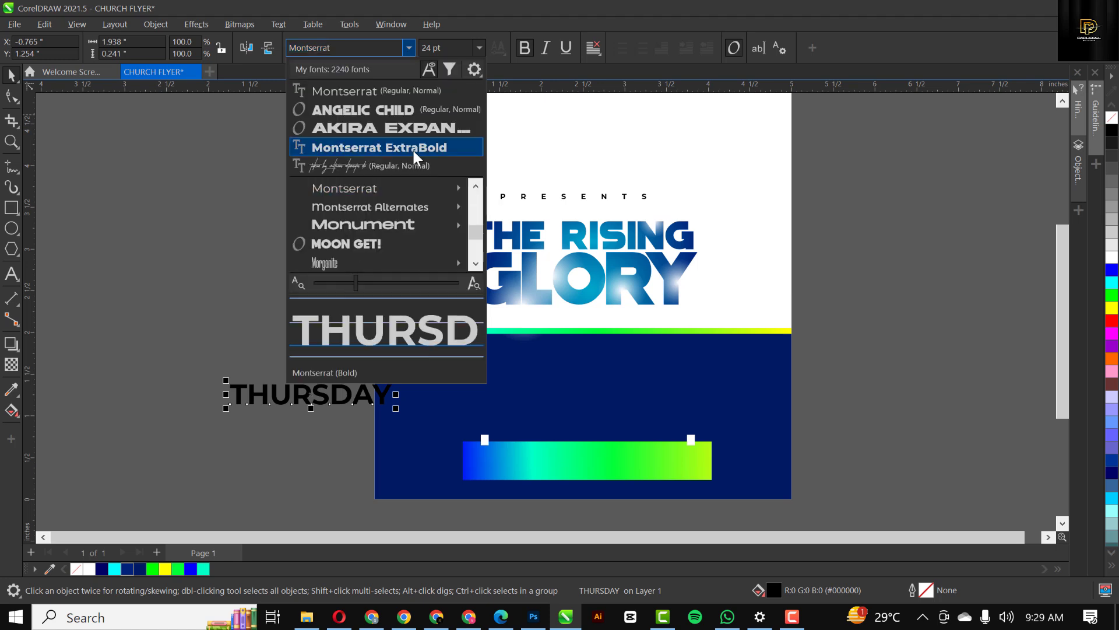
mouse_move(418, 184)
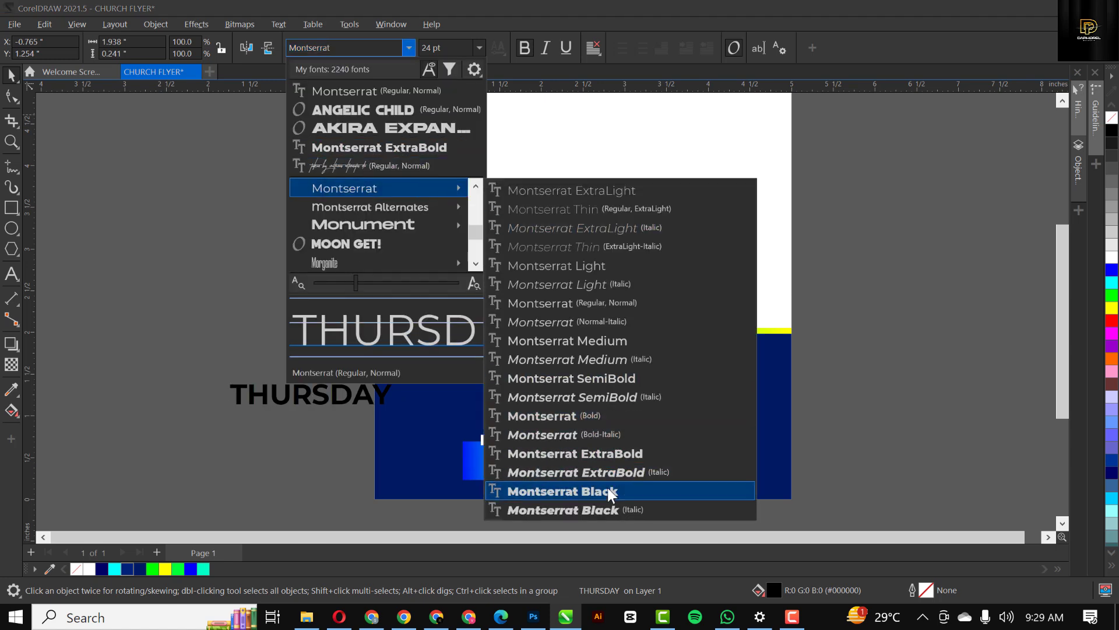
click(607, 488)
- Move THURSDAY onto the navy band, fill it white and scale it down to about 19 pt
drag(402, 401, 588, 390)
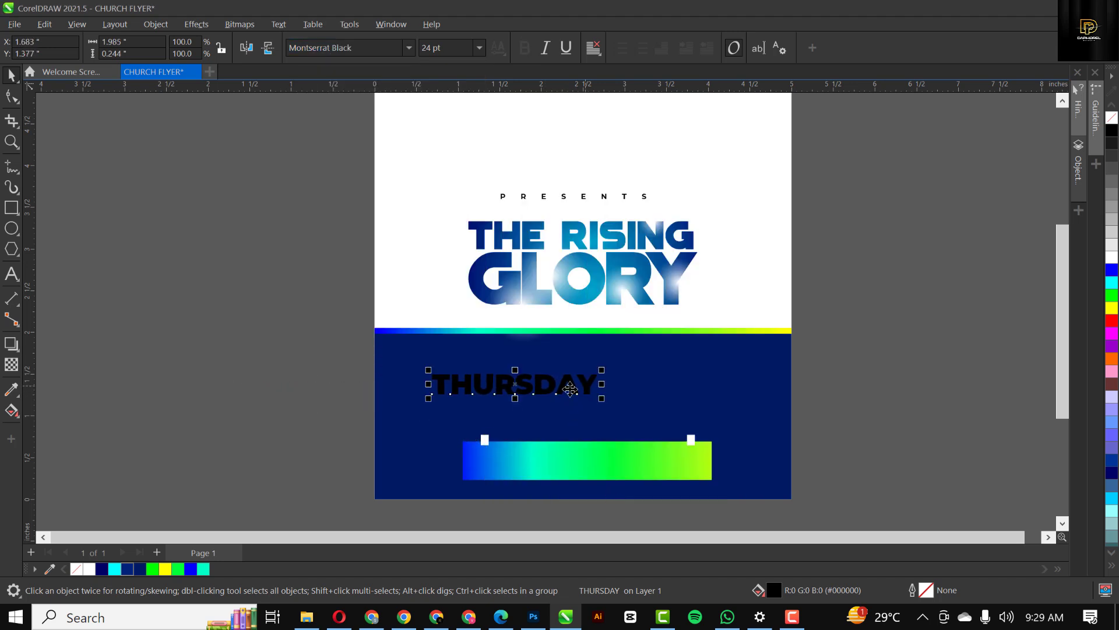
scroll(571, 389, up, 5)
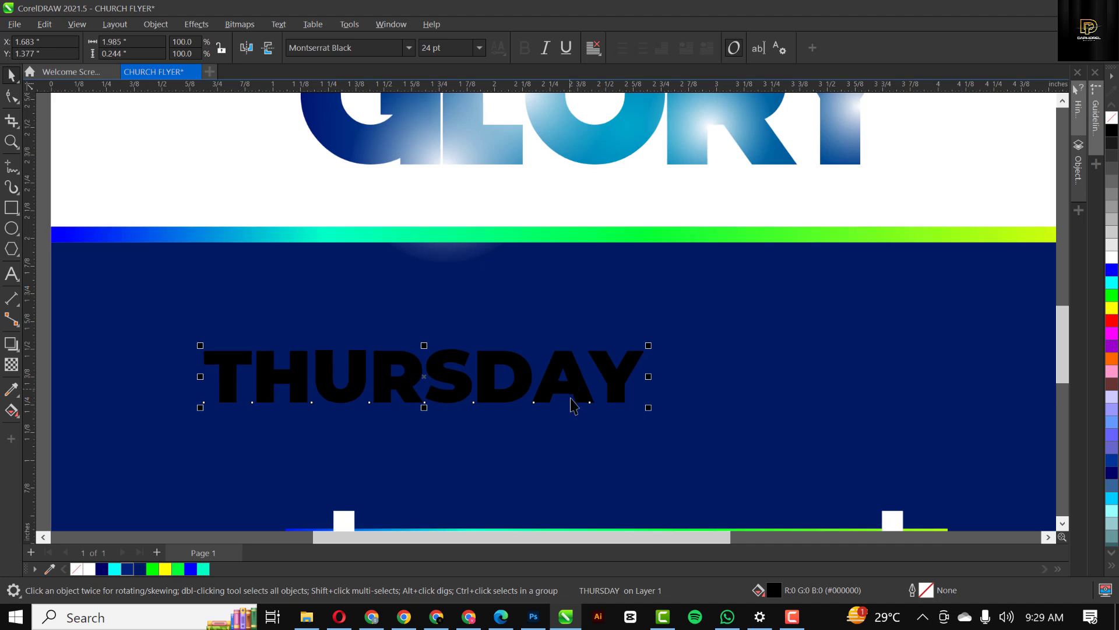
click(1113, 257)
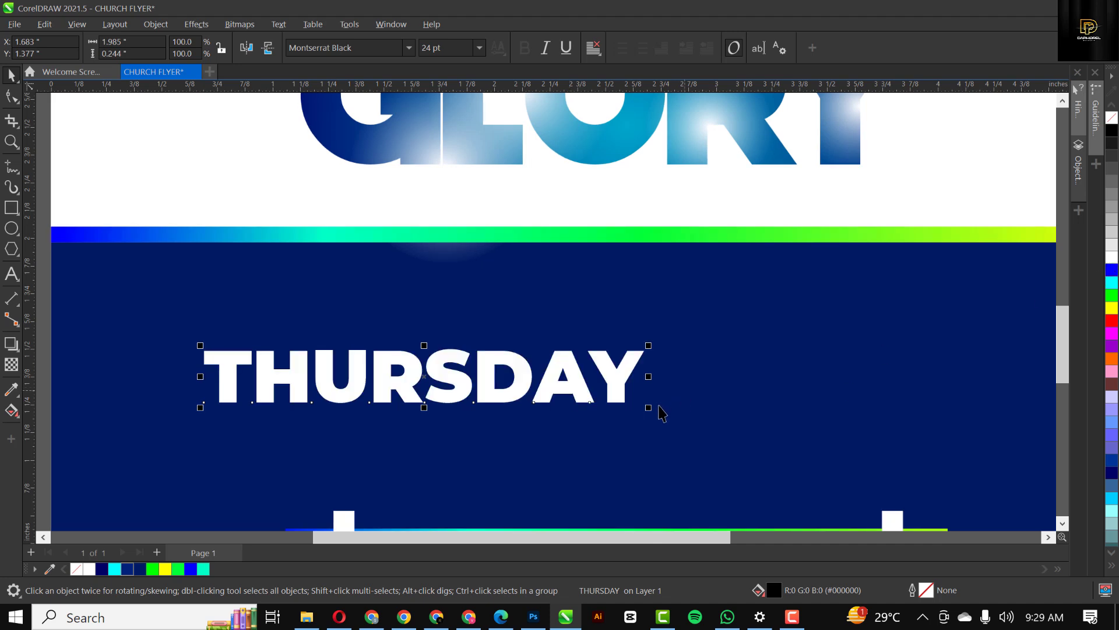
drag(650, 409, 603, 406)
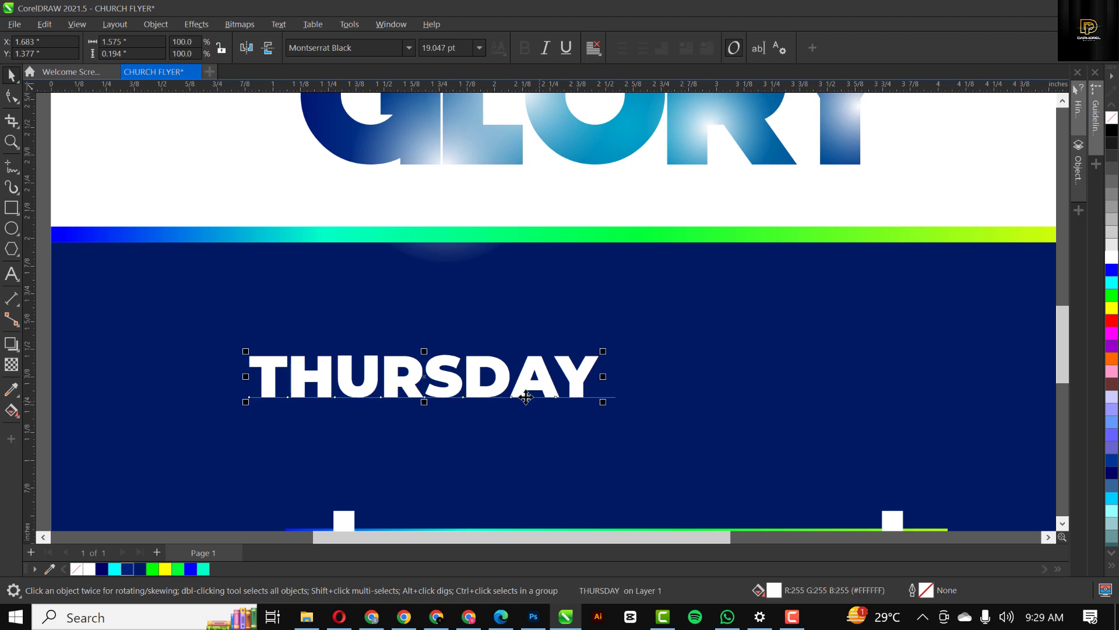
- Duplicate the THURSDAY text so two copies stack closely, and set the lower copy's font to regular Montserrat
mouse_move(506, 373)
mouse_down()
mouse_move(508, 328)
mouse_move(506, 376)
mouse_up()
right_click(506, 376)
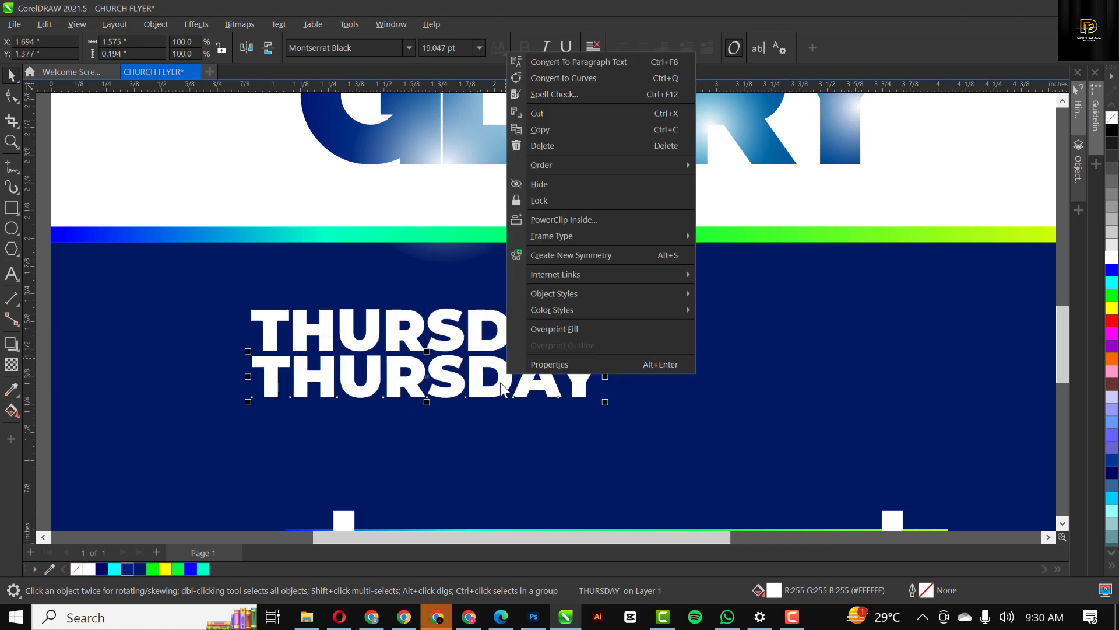
click(479, 122)
click(409, 48)
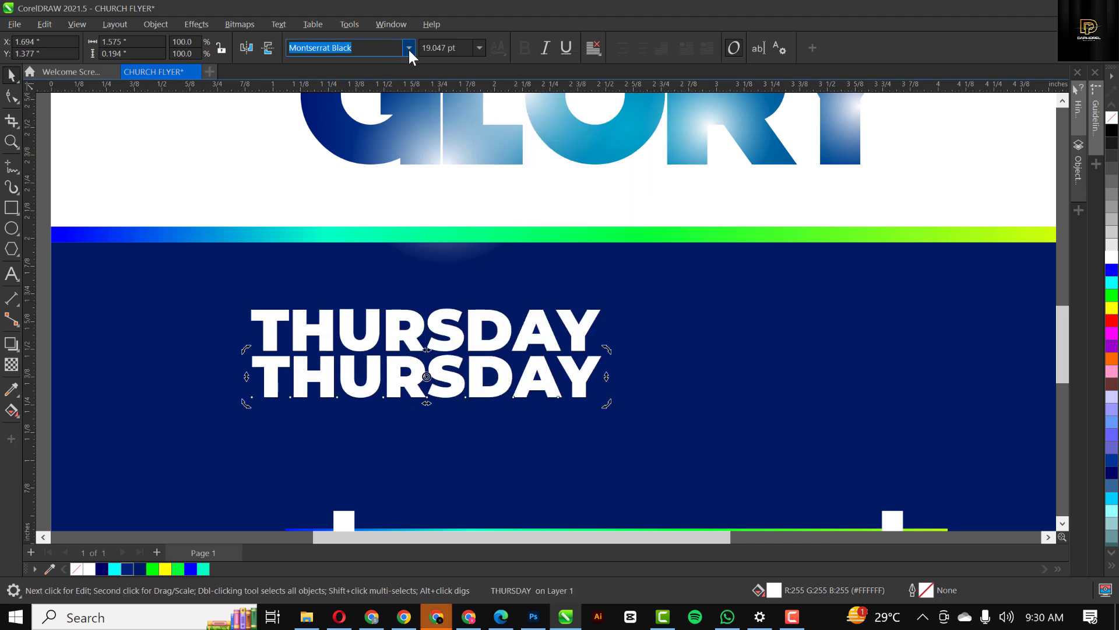
click(374, 108)
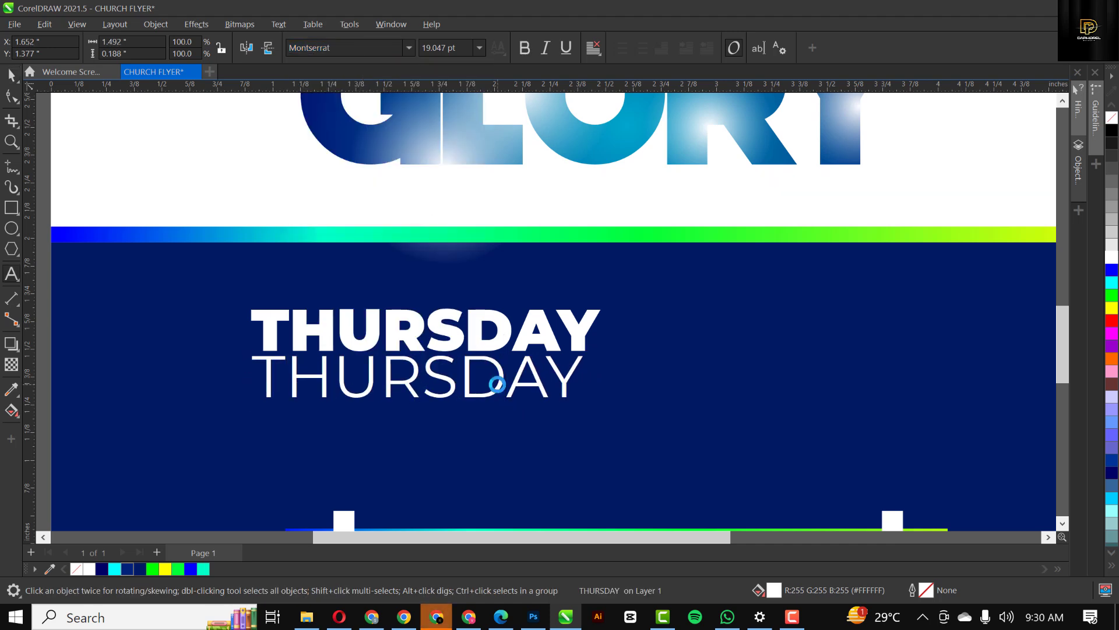
- Replace the lower THURSDAY copy's text with "1ST OCTOBER, 2024"
double_click(497, 384)
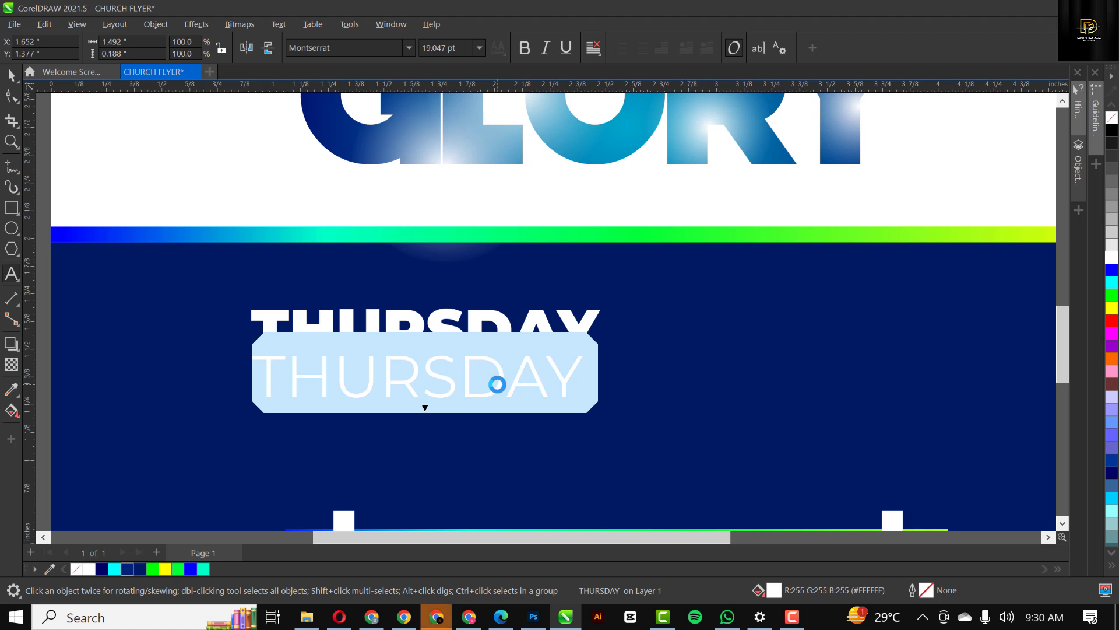
text(1ST)
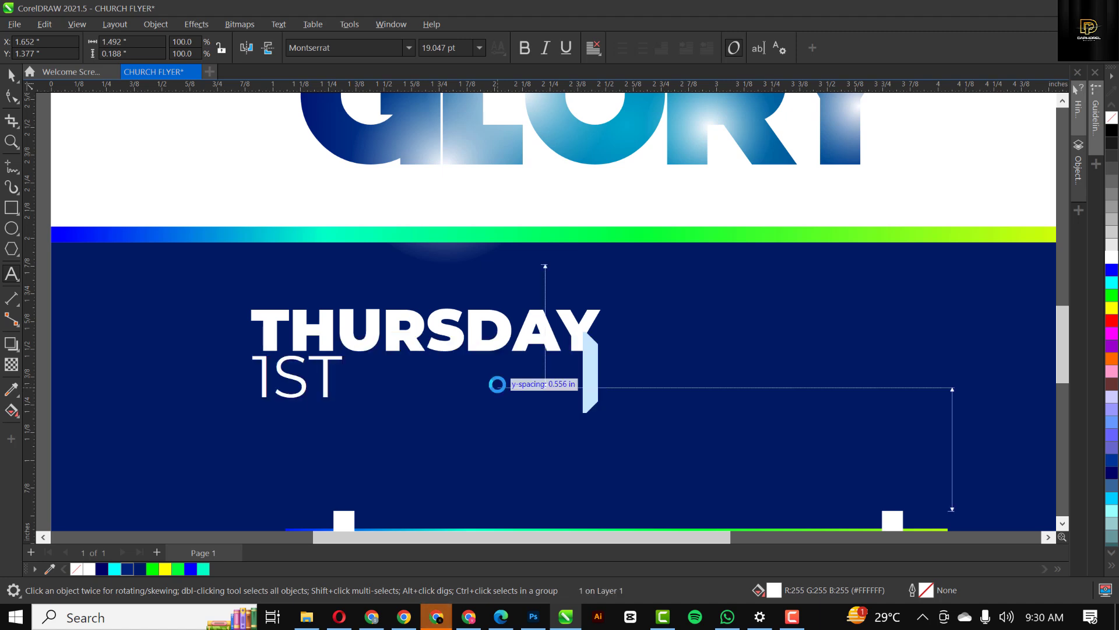
text( OCTOBER)
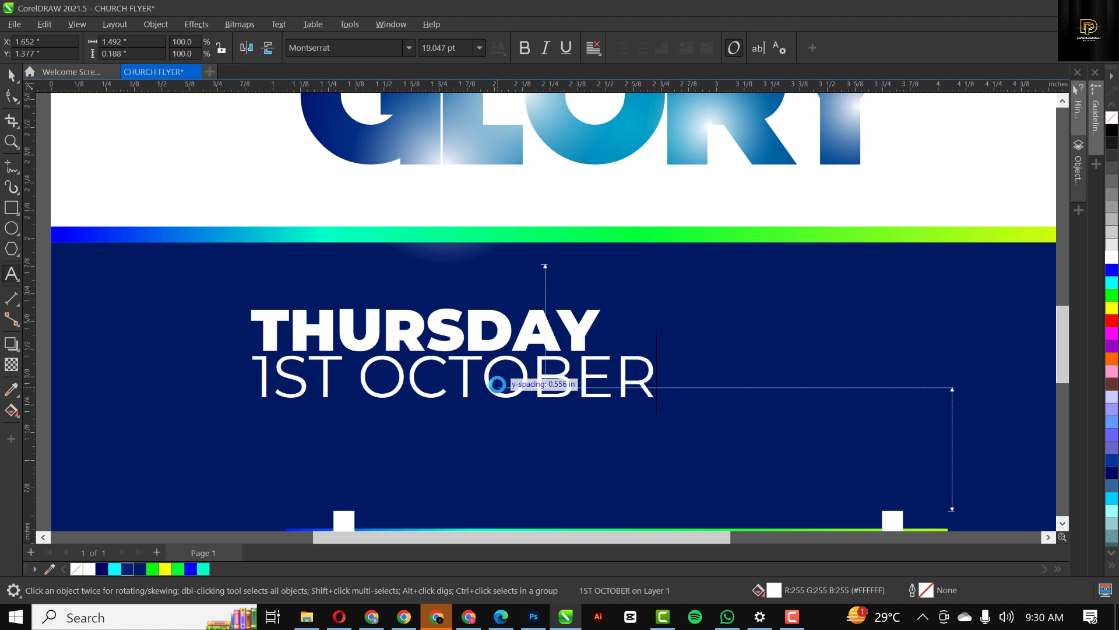
text(, 2024)
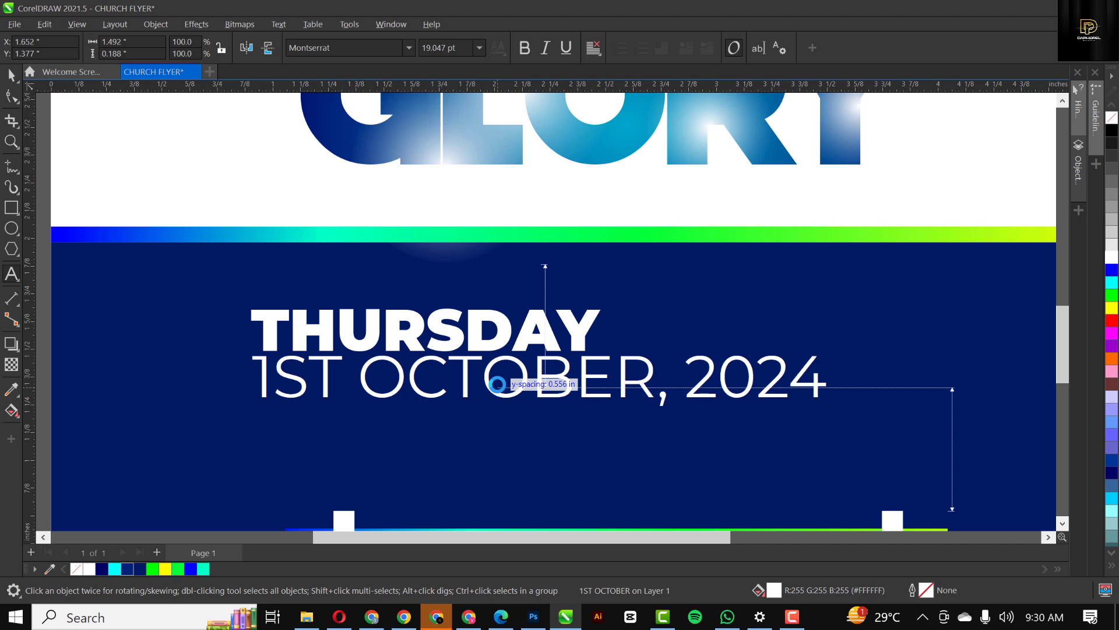
- Scale the "1ST OCTOBER, 2024" line to about 11.6 pt to match THURSDAY's width and nudge it down
key(Escape)
key(space)
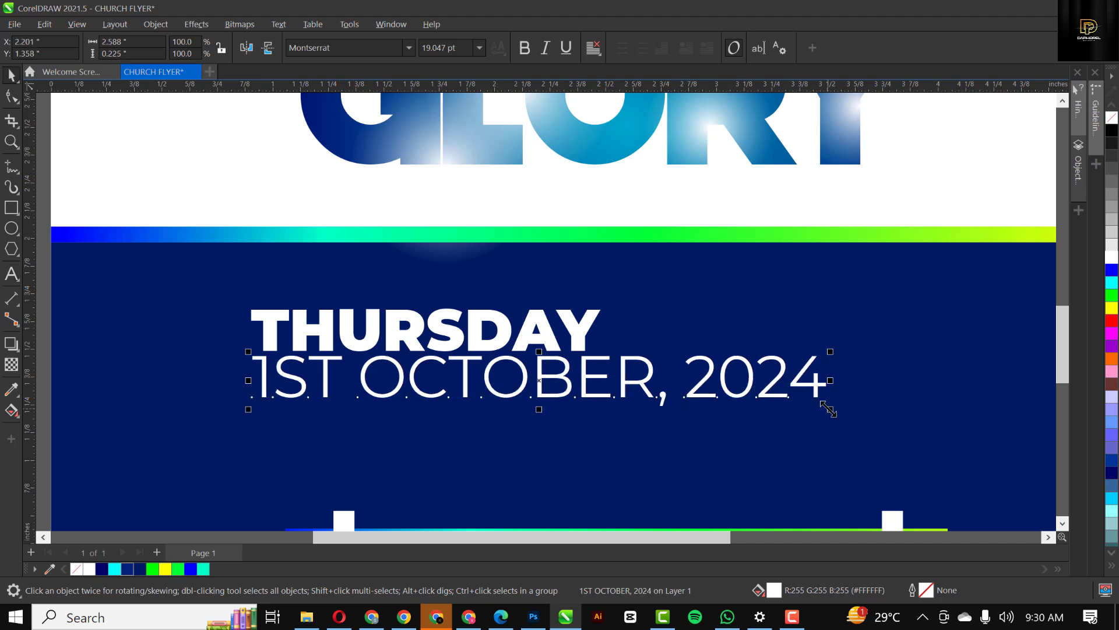
drag(831, 409, 601, 421)
key(Down)
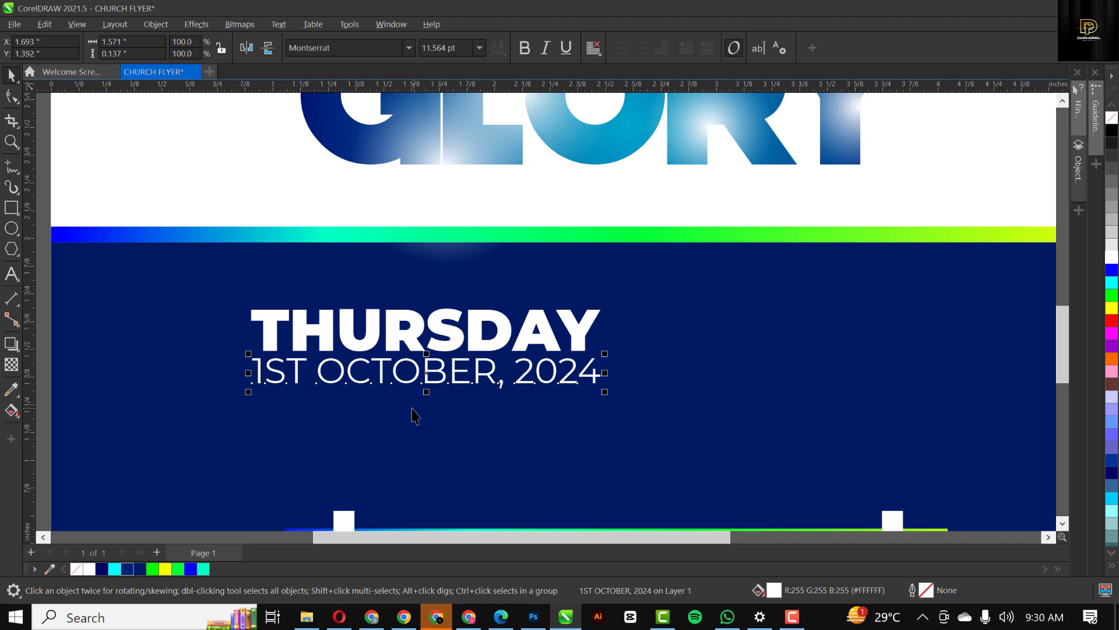
- Duplicate the THURSDAY text on the same baseline, directly to the right of the original
click(391, 343)
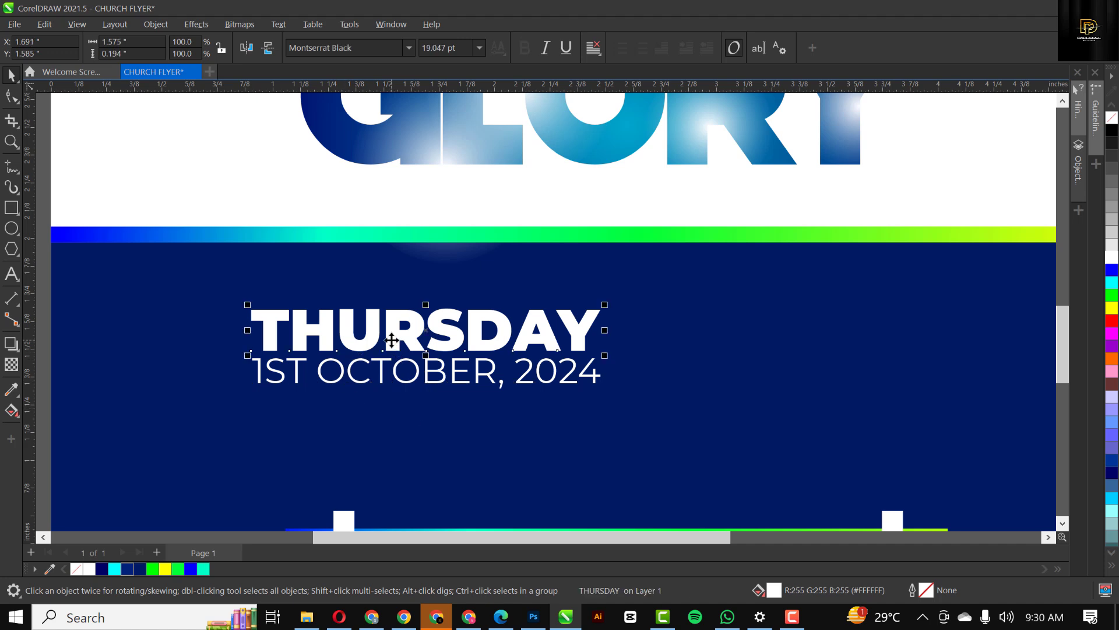
click(392, 340)
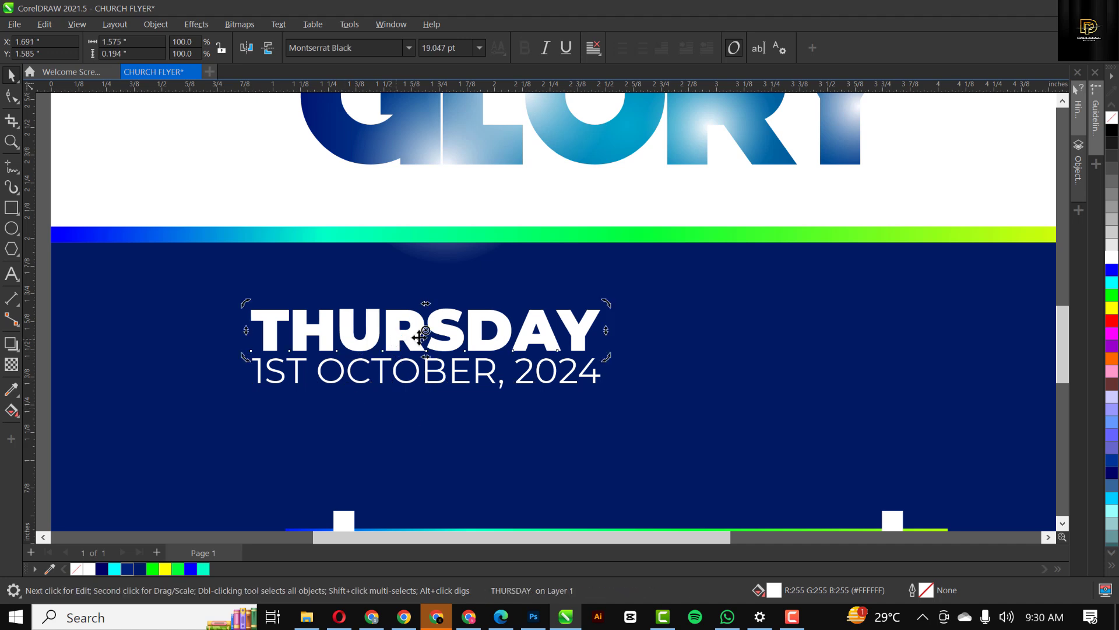
right_click(742, 351)
drag(736, 348, 761, 344)
double_click(760, 341)
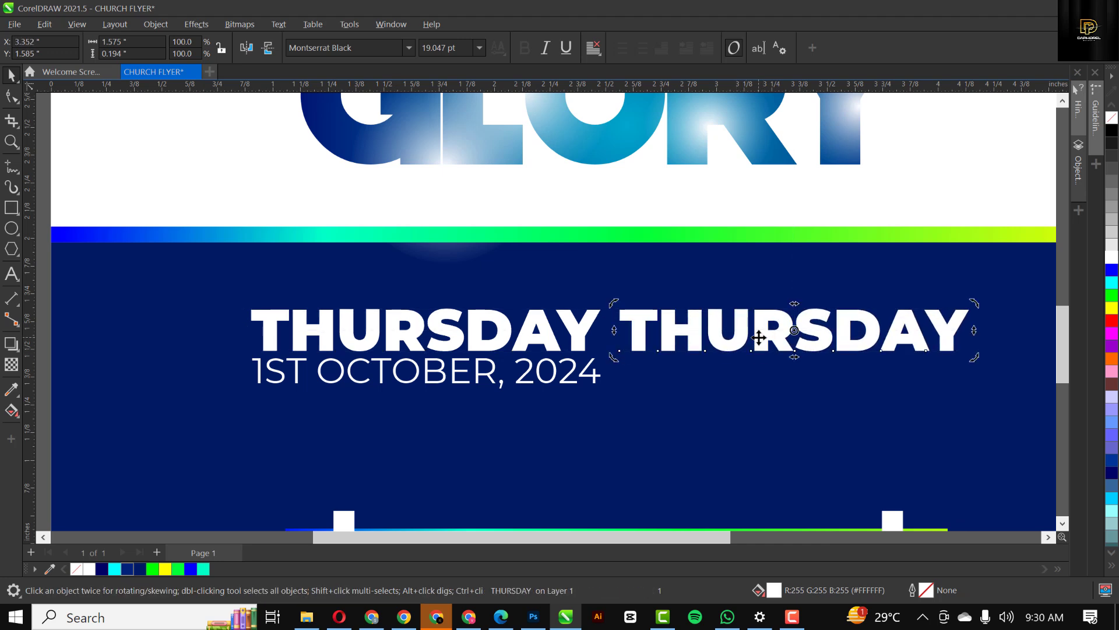
- Replace the copied THURSDAY text with "6AM", enlarge it to about 30 pt and place it beside the date block
double_click(758, 338)
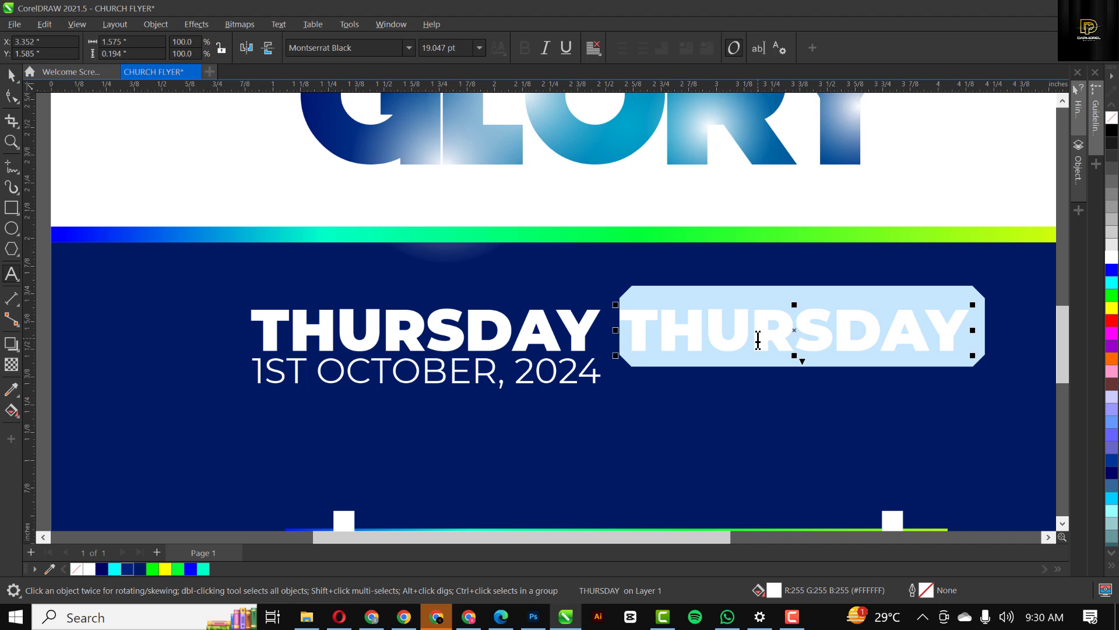
text(6AM)
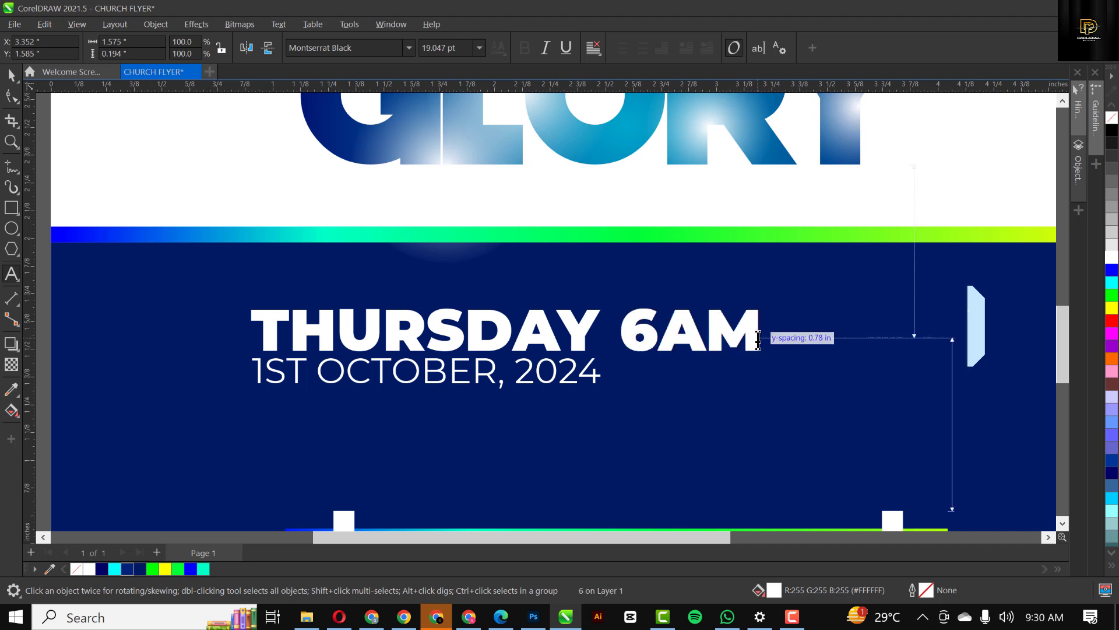
key(ctrl+space)
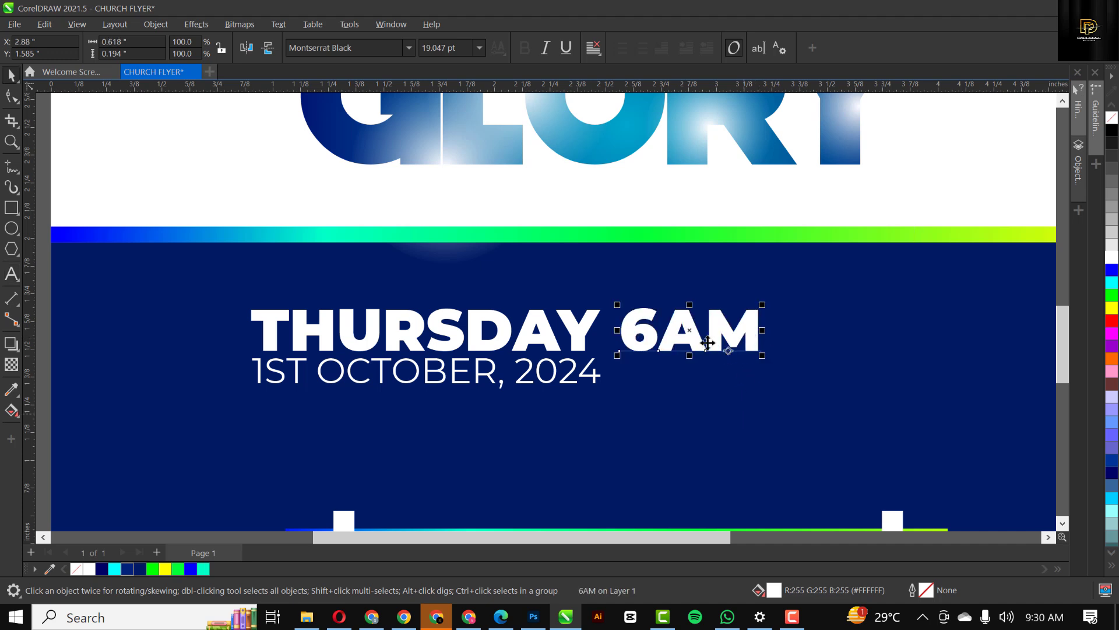
drag(716, 353, 835, 395)
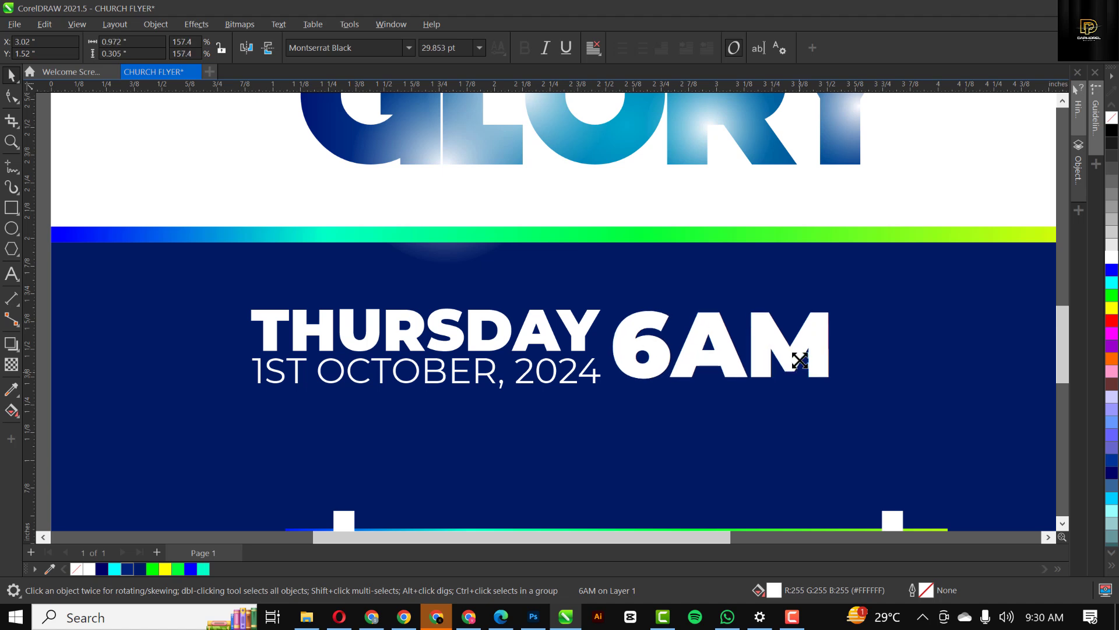
drag(789, 349, 823, 357)
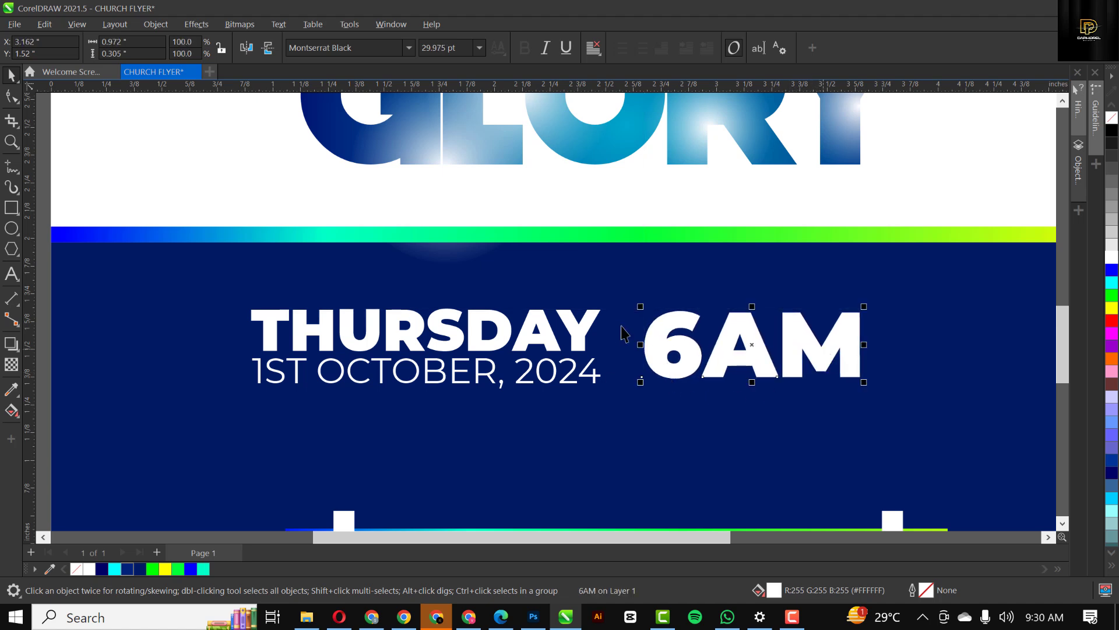
- Shift the THURSDAY, date and 6AM texts together slightly right and scale them to about 97.4%
scroll(623, 324, down, 1)
scroll(566, 330, down, 1)
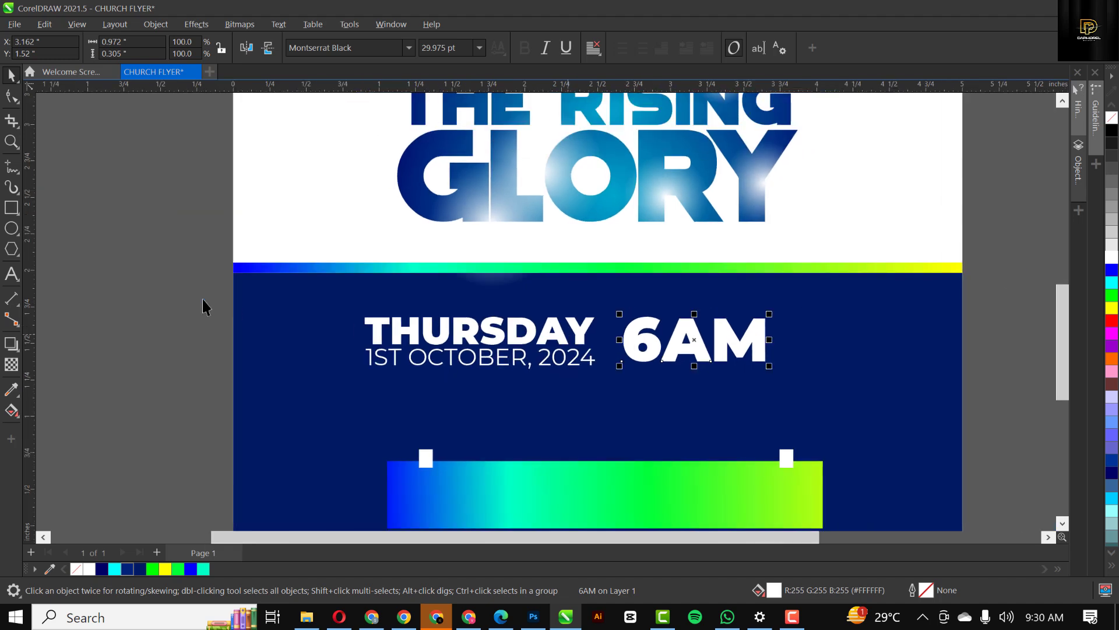
drag(161, 295, 864, 408)
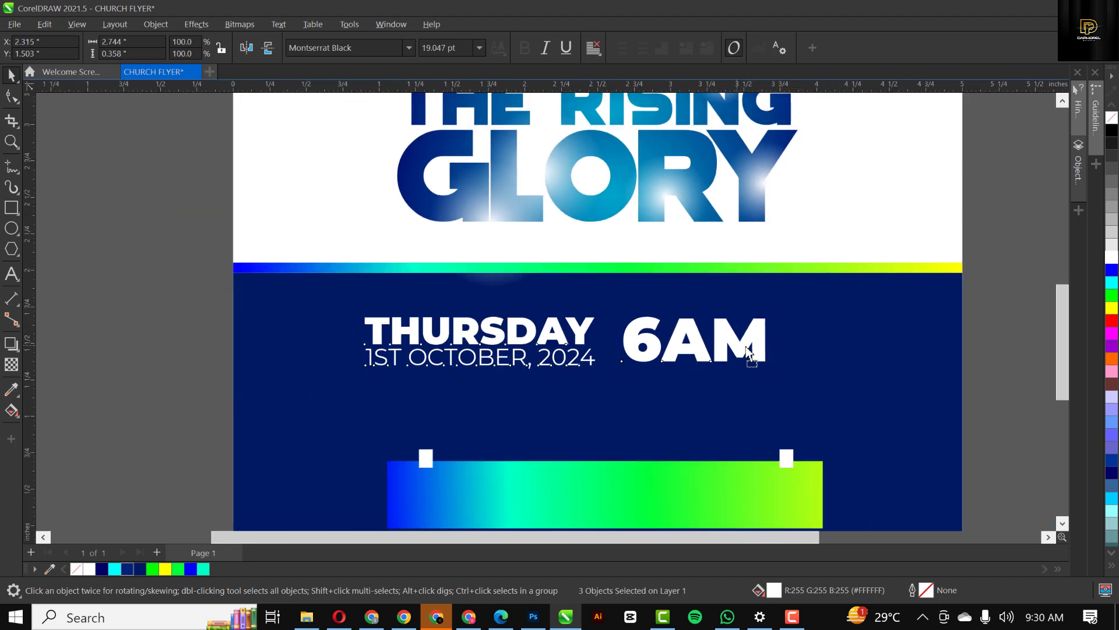
drag(748, 349, 758, 337)
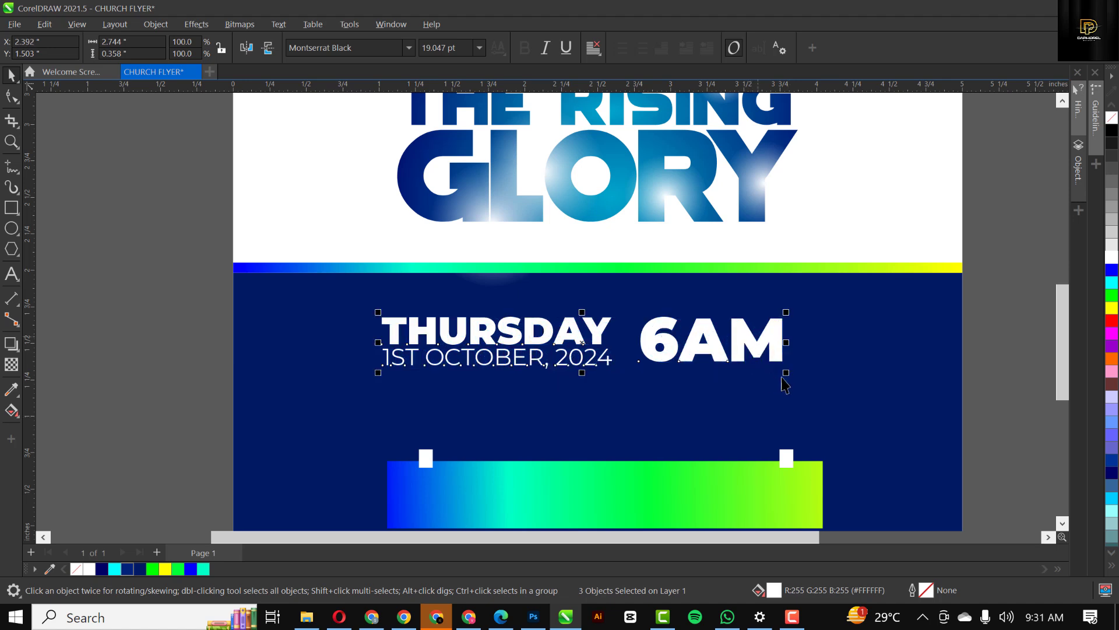
drag(790, 377, 784, 376)
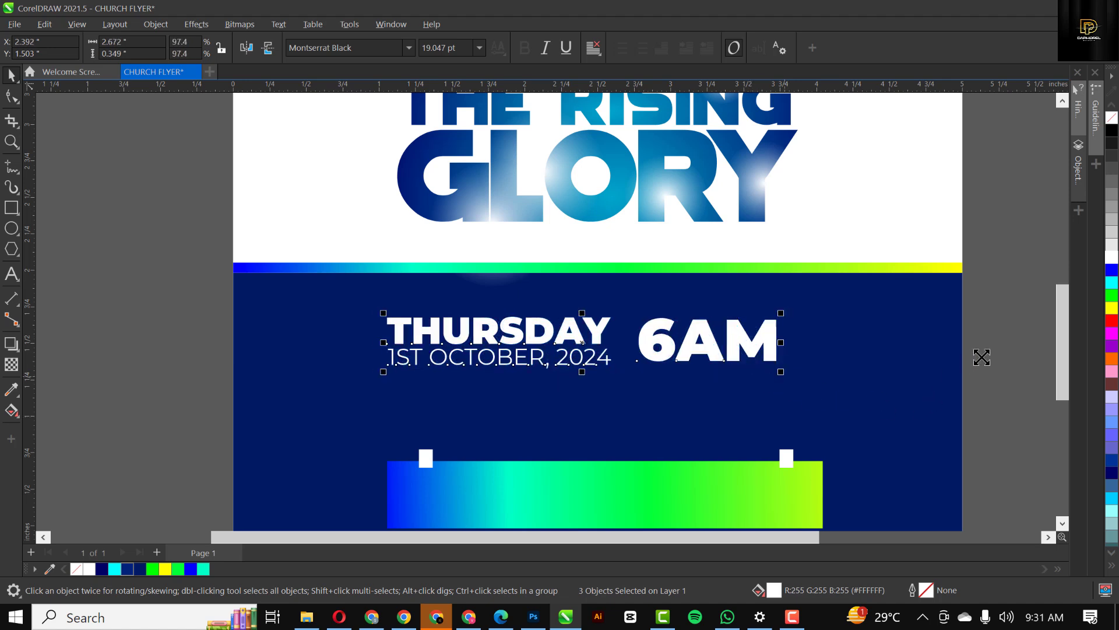
click(1009, 340)
- Scale the THURSDAY, date and 6AM group of texts down a little further on the navy band
scroll(542, 321, down, 6)
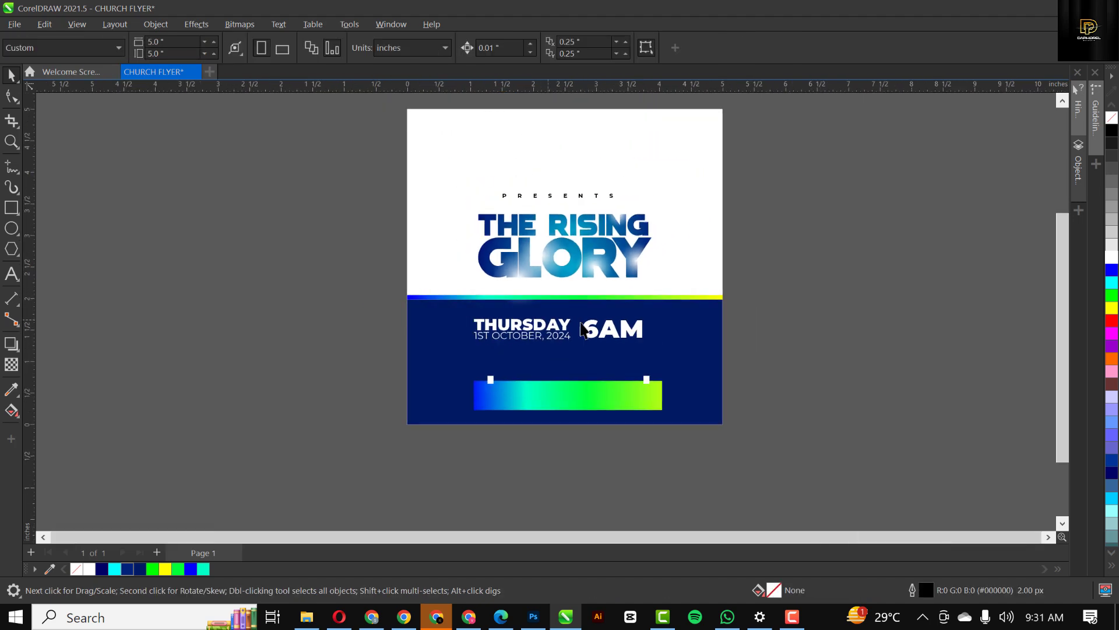
scroll(584, 321, up, 4)
scroll(585, 329, up, 2)
drag(95, 294, 707, 355)
scroll(718, 369, down, 1)
scroll(700, 356, down, 1)
click(969, 370)
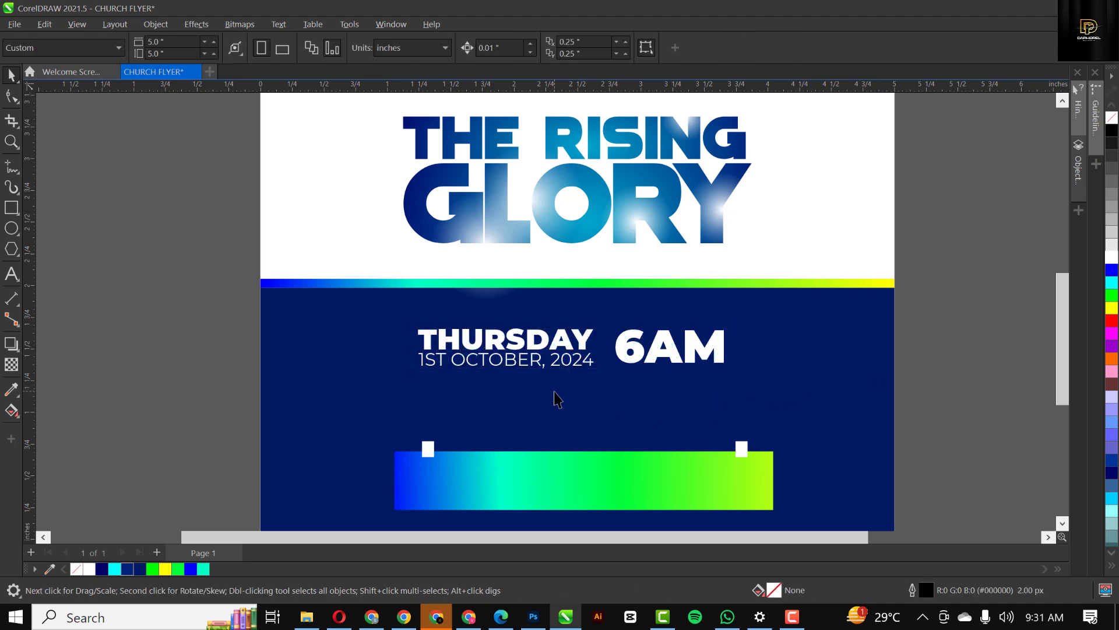
- Move 6AM slightly away from the date and draw a thin vertical rectangle about 0.019 by 0.263 inches between them
scroll(543, 315, up, 3)
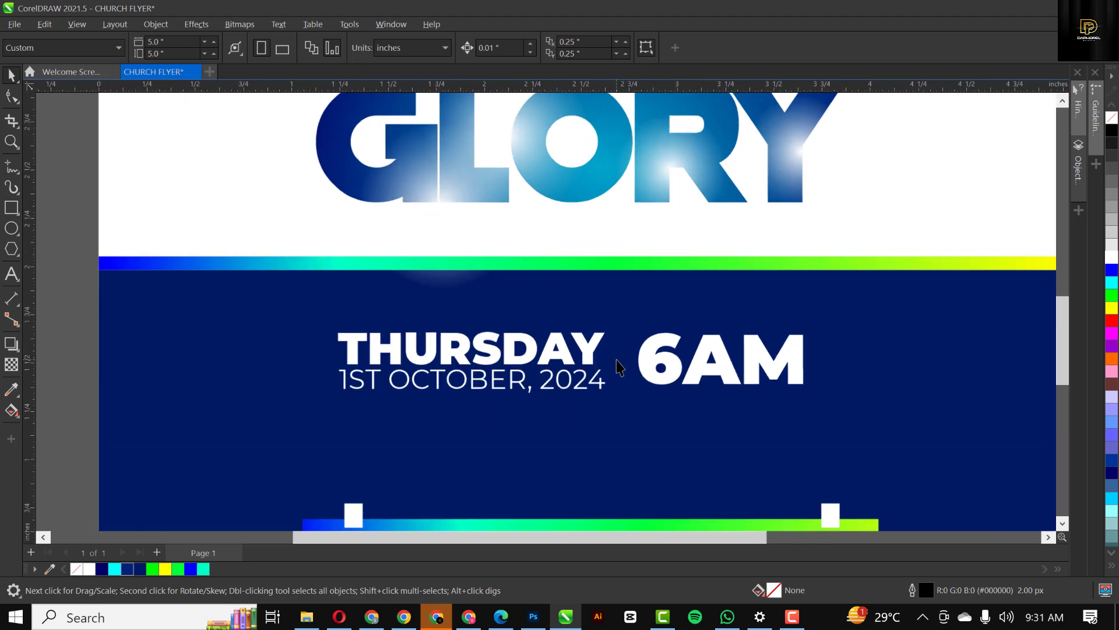
click(655, 359)
drag(656, 358, 620, 408)
click(12, 207)
scroll(618, 356, up, 3)
scroll(499, 222, down, 1)
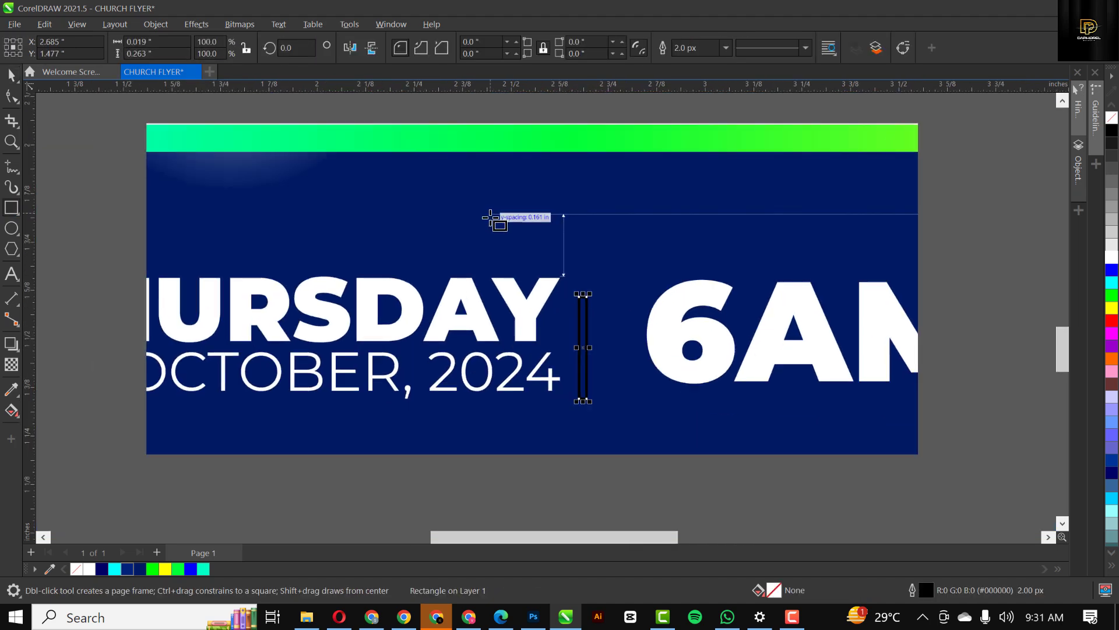
- Copy the horizontal strip's gradient fill onto the thin vertical rectangle and remove the rectangle's outline
key(space)
click(523, 140)
drag(523, 139, 584, 319)
click(635, 361)
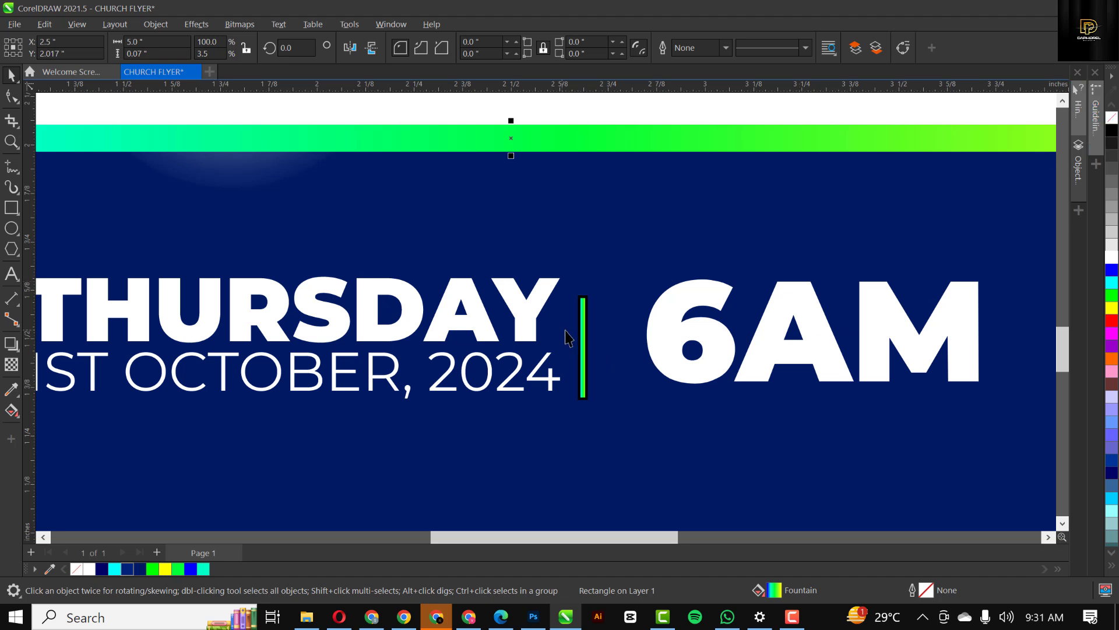
click(587, 340)
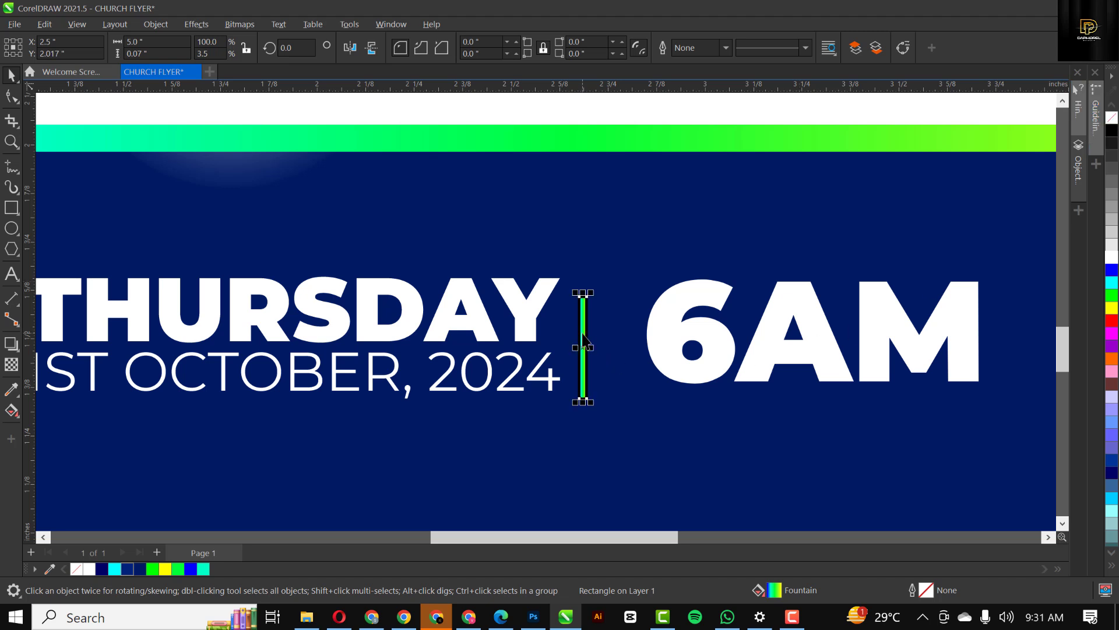
right_click(1112, 119)
- Redirect the divider bar's gradient to run vertically from blue at its upper end to yellow at its lower end
scroll(572, 341, up, 1)
scroll(597, 340, up, 3)
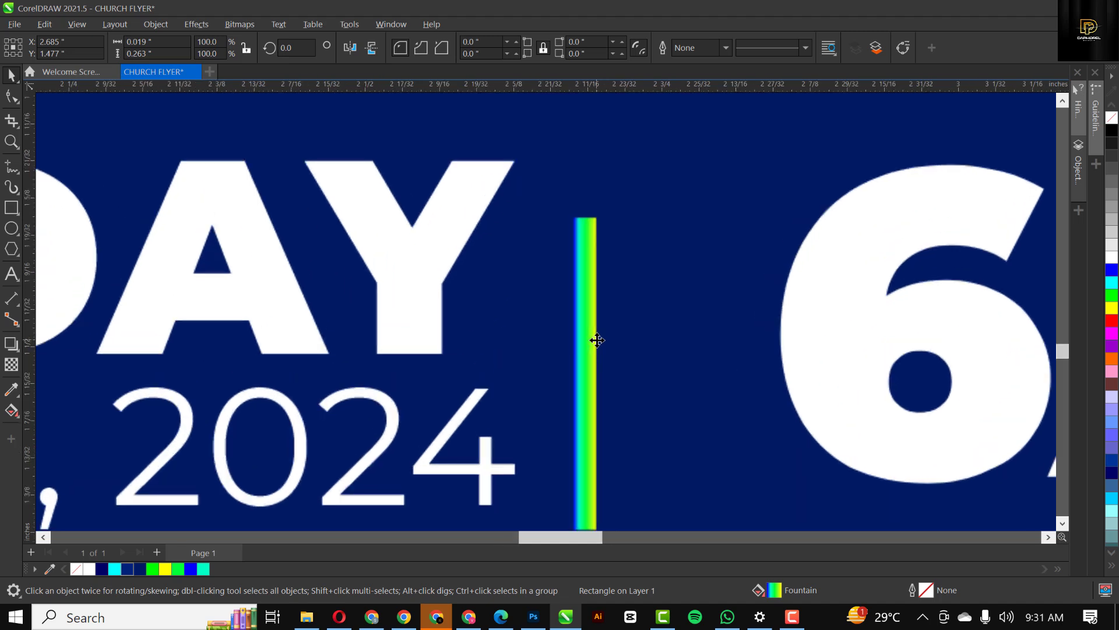
scroll(573, 264, down, 1)
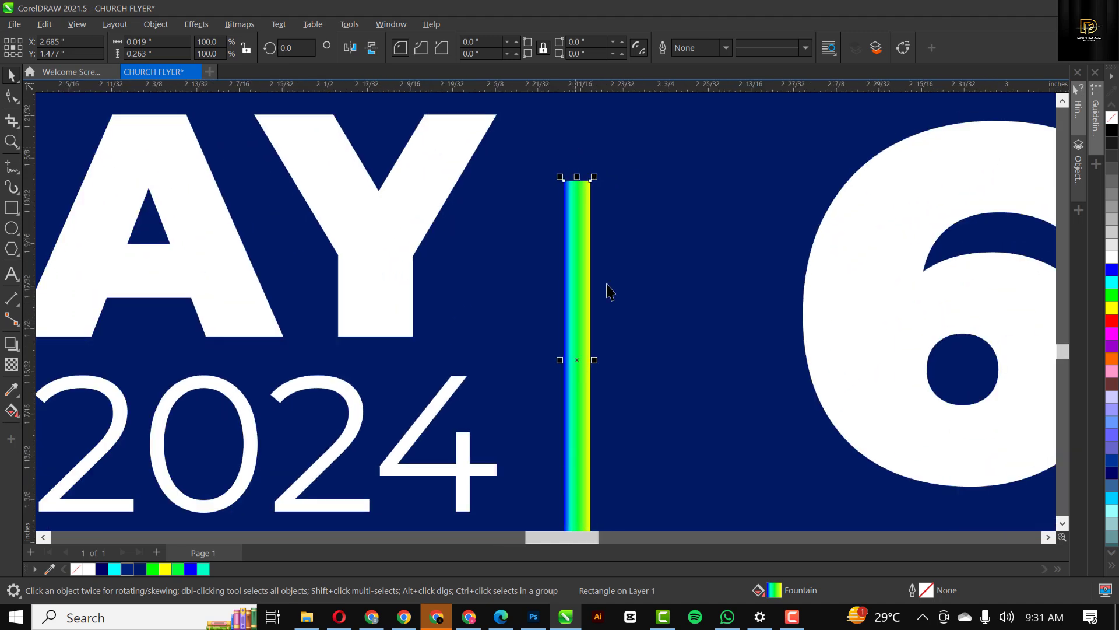
scroll(607, 290, down, 1)
key(g)
scroll(600, 288, down, 1)
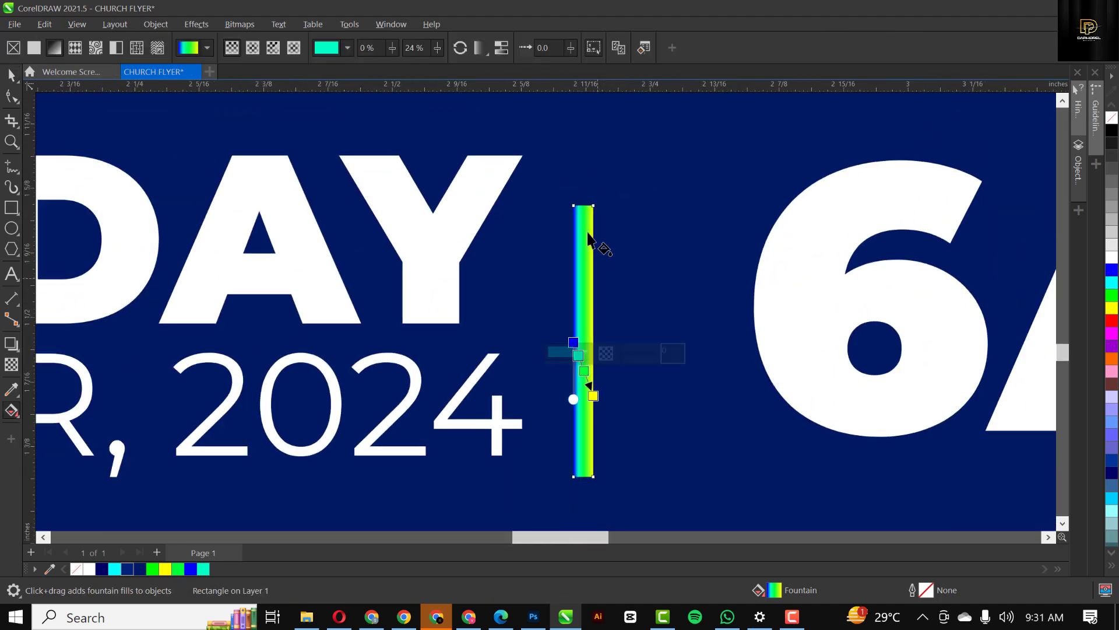
drag(584, 180, 582, 481)
key(space)
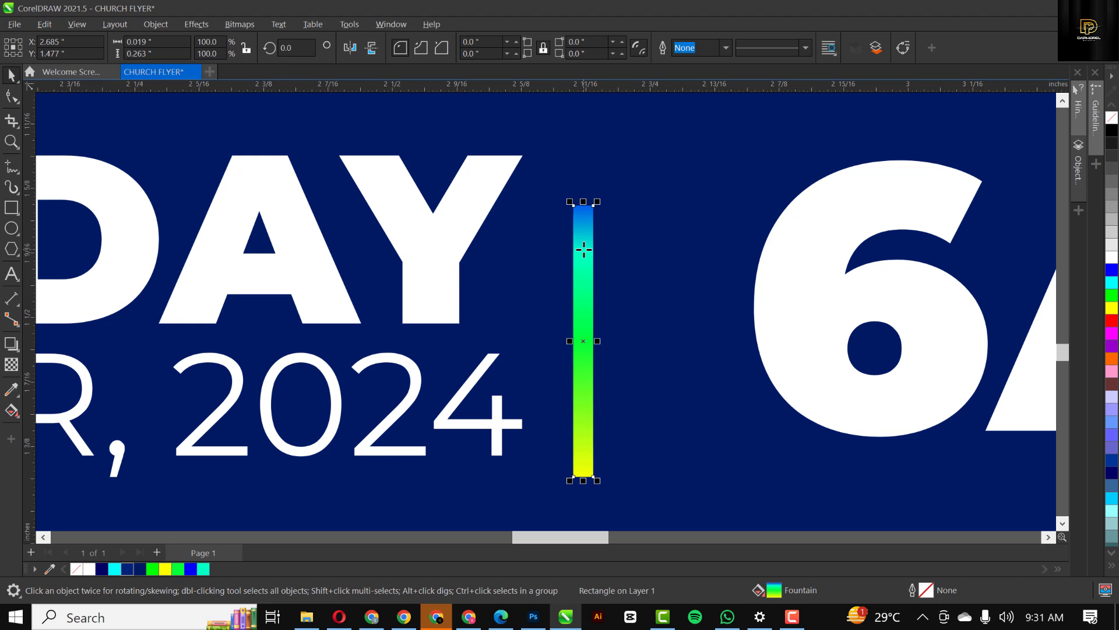
- Duplicate the gradient divider bar up and to the right, and centre both bars between the date and 6AM
drag(611, 220, 632, 198)
shift+click(583, 267)
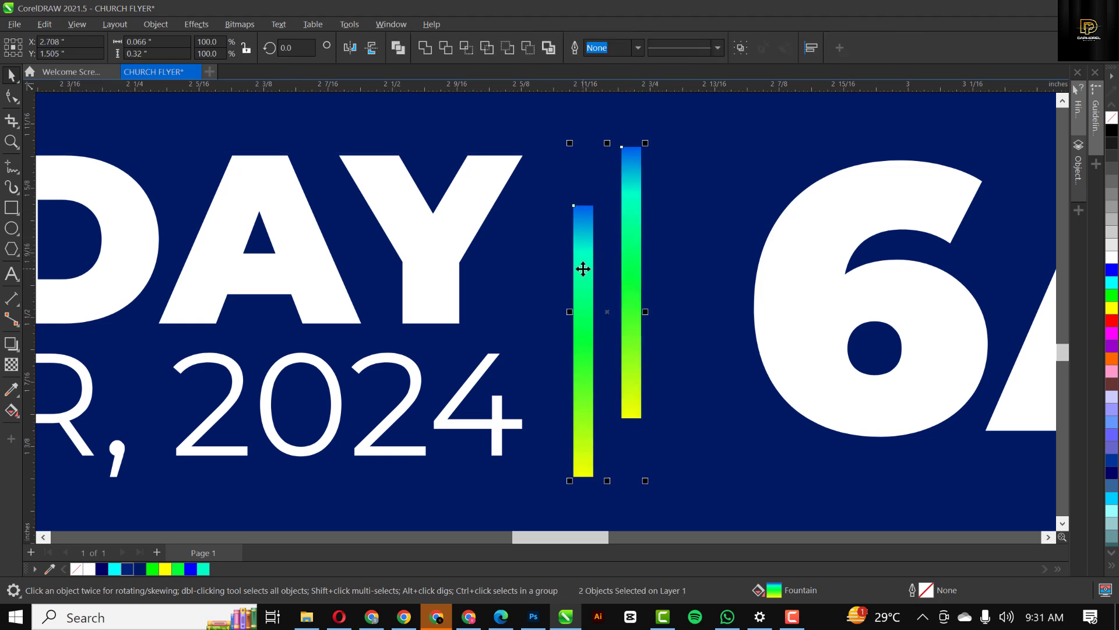
drag(583, 267, 623, 260)
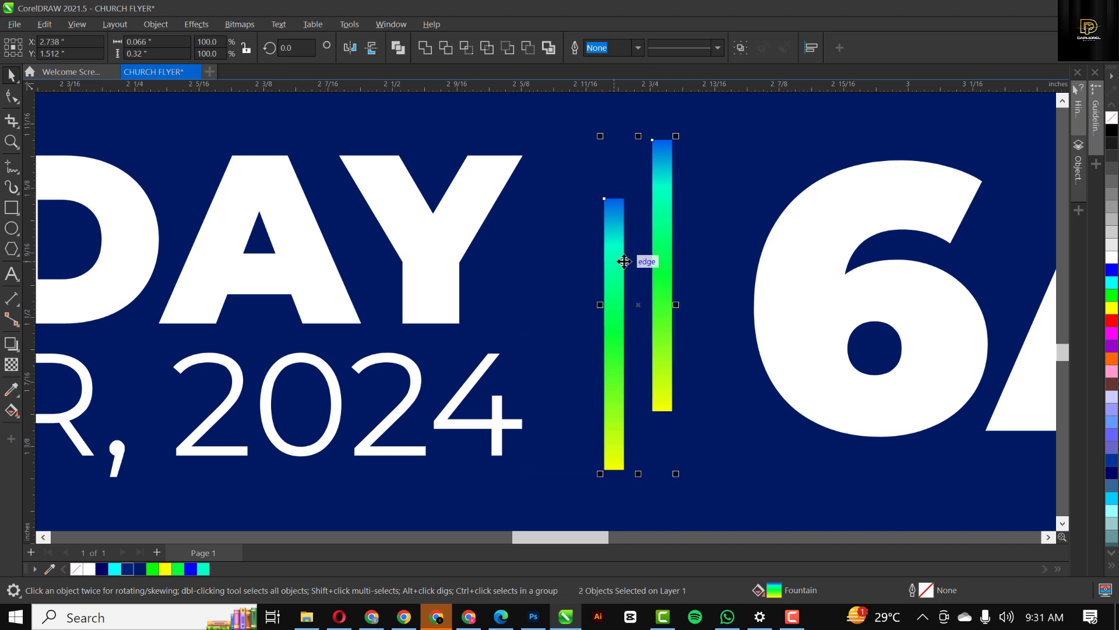
scroll(624, 262, down, 1)
scroll(624, 262, down, 4)
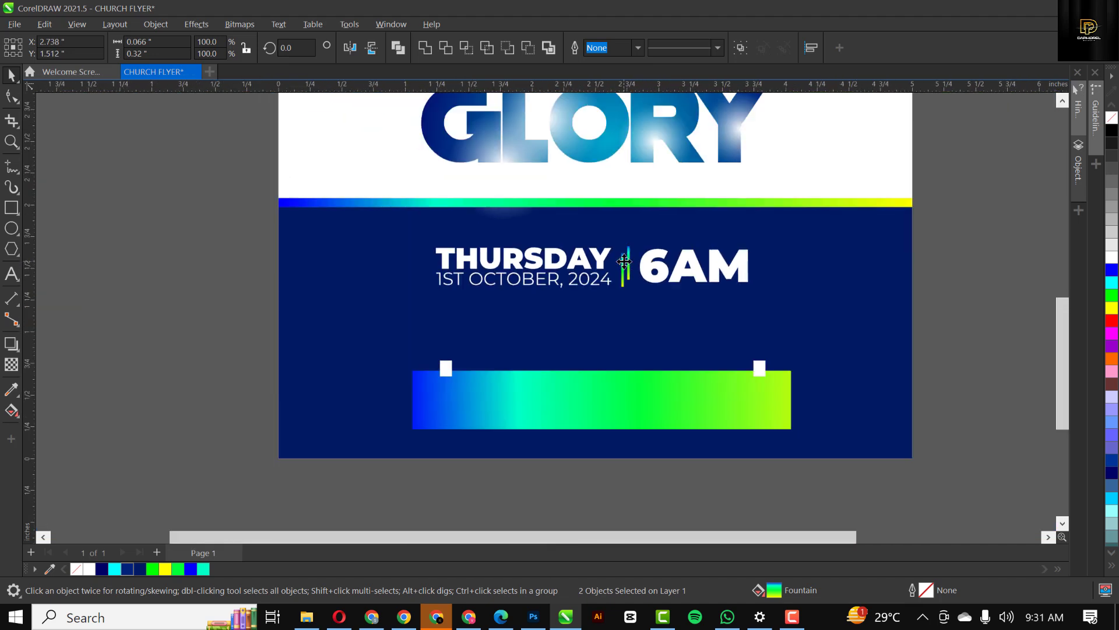
click(270, 295)
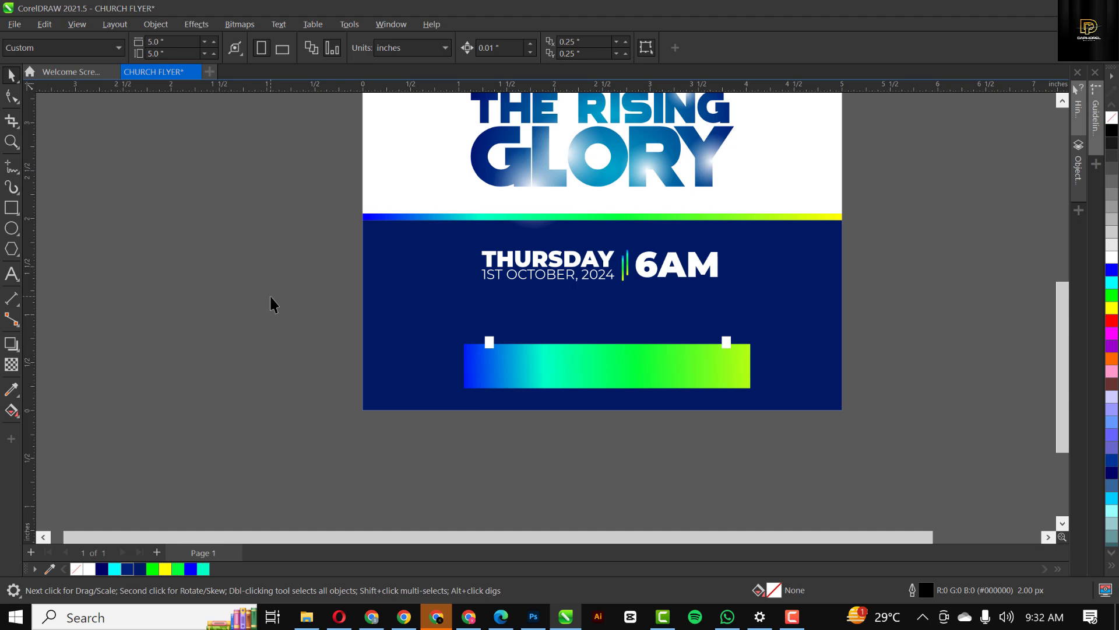
- Draw a thin horizontal rectangle above the date and time texts and size it to about 3.322 by 0.029 inches
scroll(554, 245, up, 1)
scroll(555, 246, up, 1)
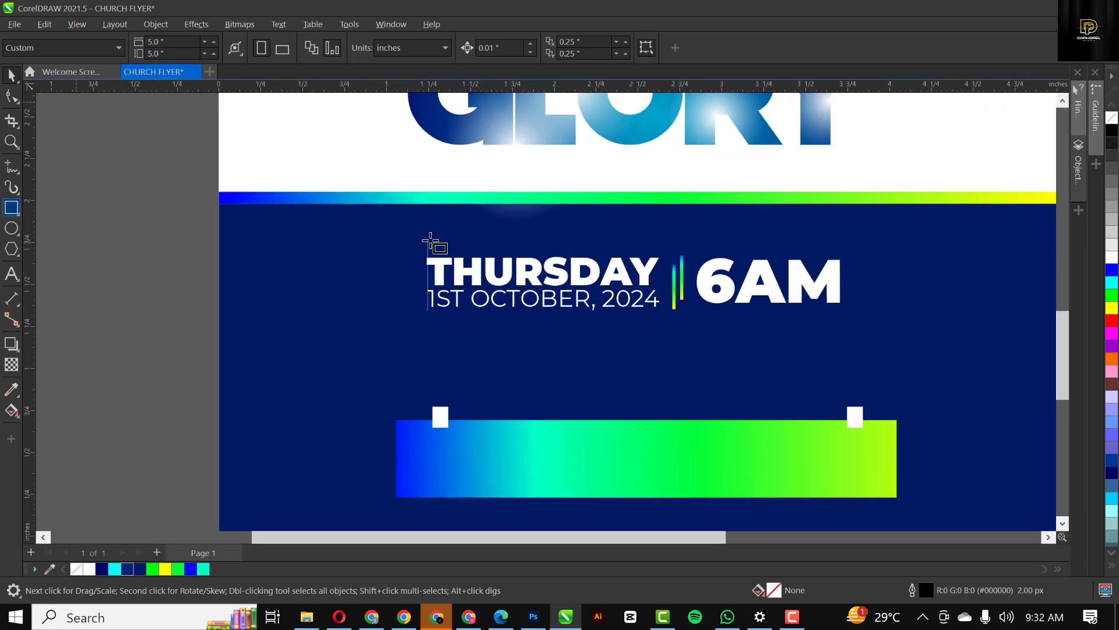
scroll(415, 242, up, 1)
drag(397, 236, 987, 239)
key(space)
scroll(656, 242, up, 2)
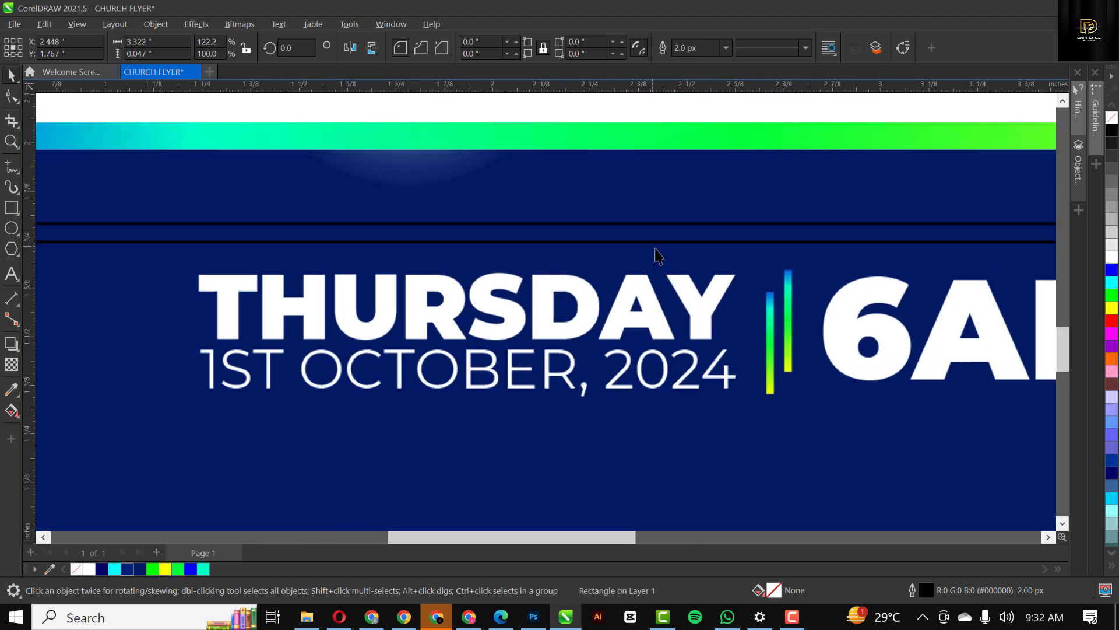
drag(666, 247, 668, 257)
scroll(667, 245, up, 2)
scroll(658, 271, down, 1)
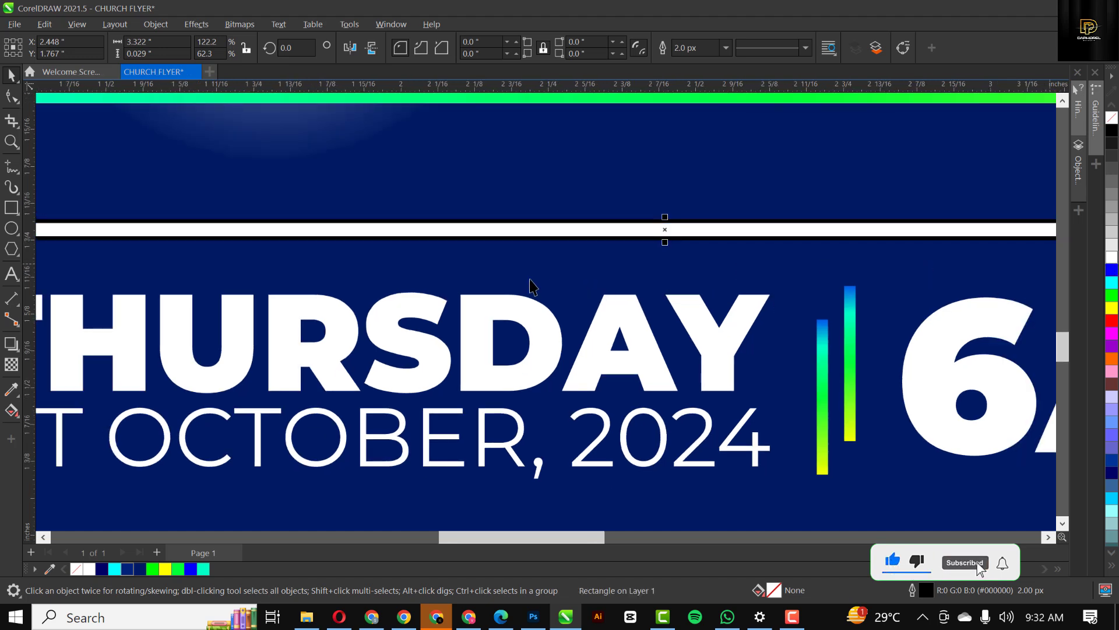
- Fill the thin horizontal bar above the date texts white and remove its outline
click(1113, 257)
scroll(533, 312, down, 3)
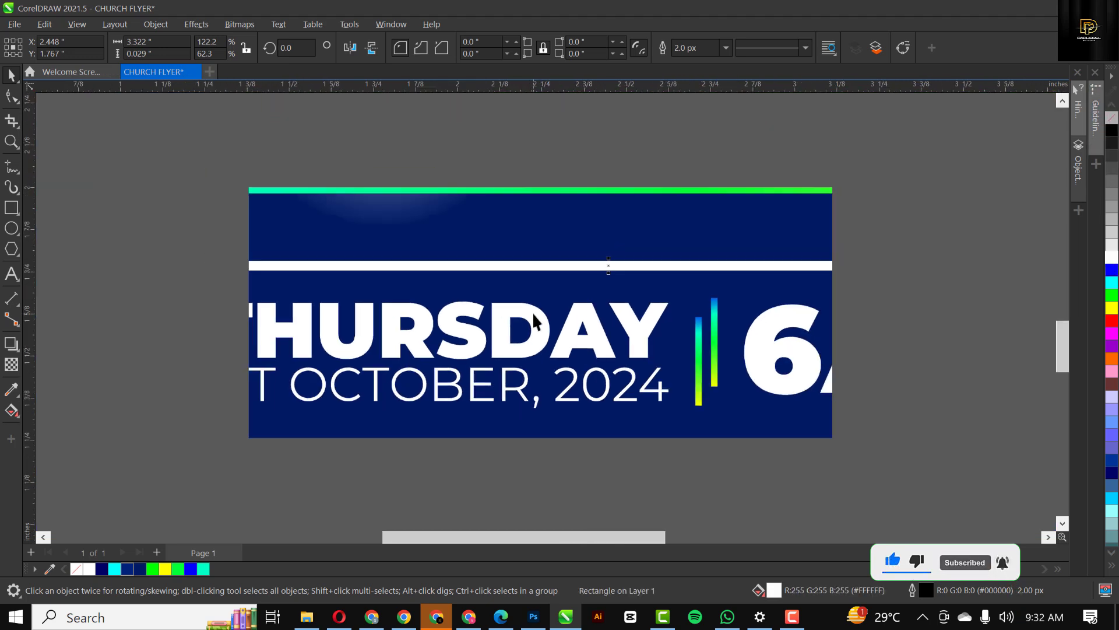
scroll(533, 313, down, 1)
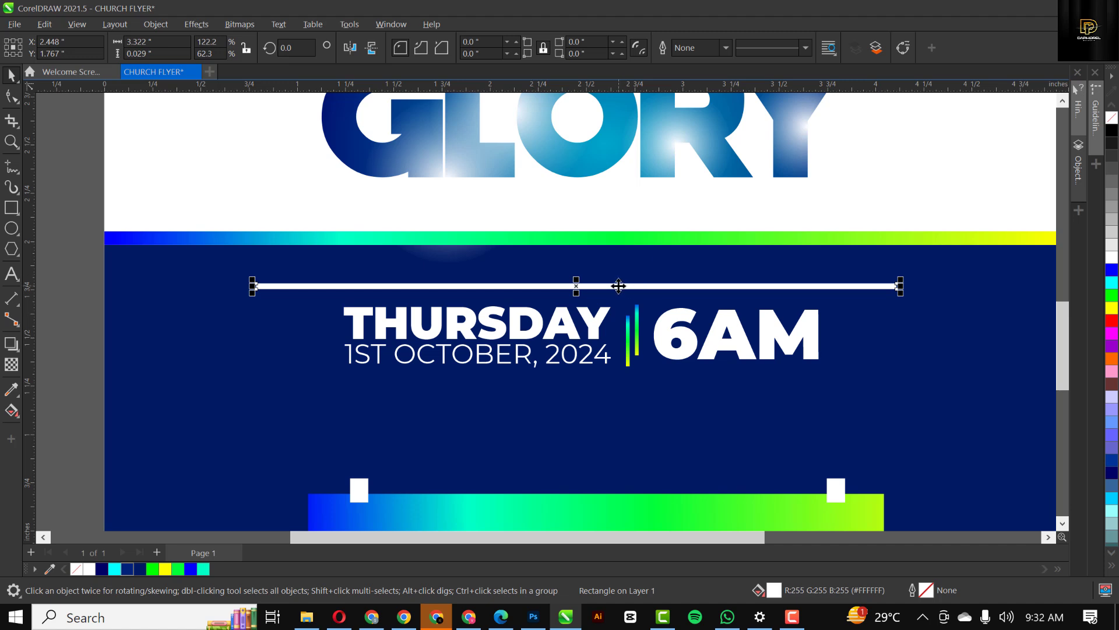
scroll(615, 287, up, 3)
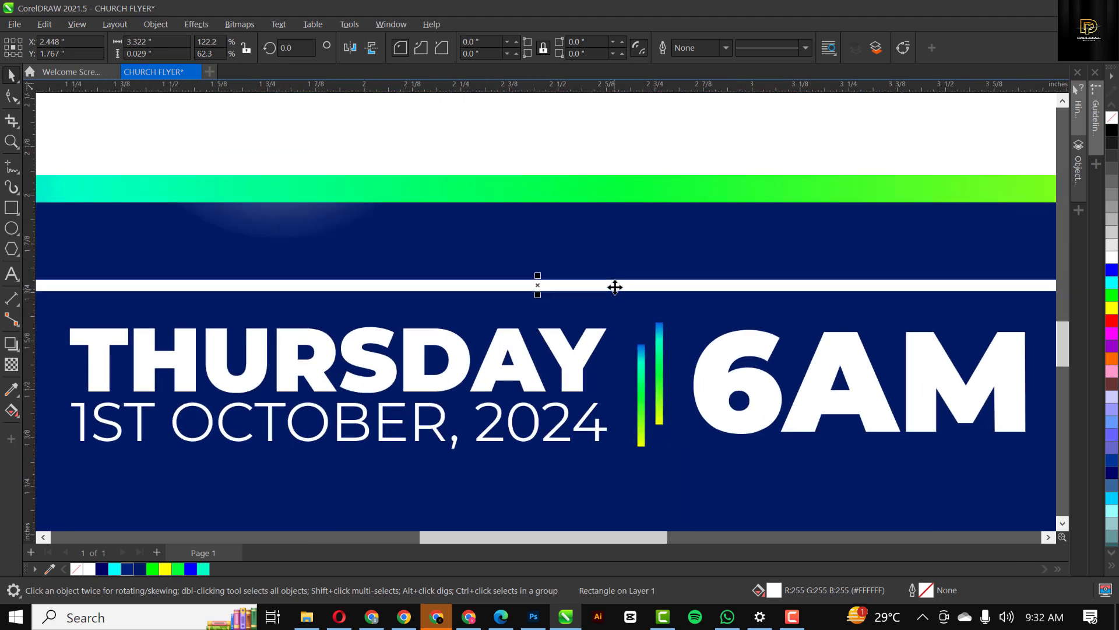
scroll(557, 294, down, 1)
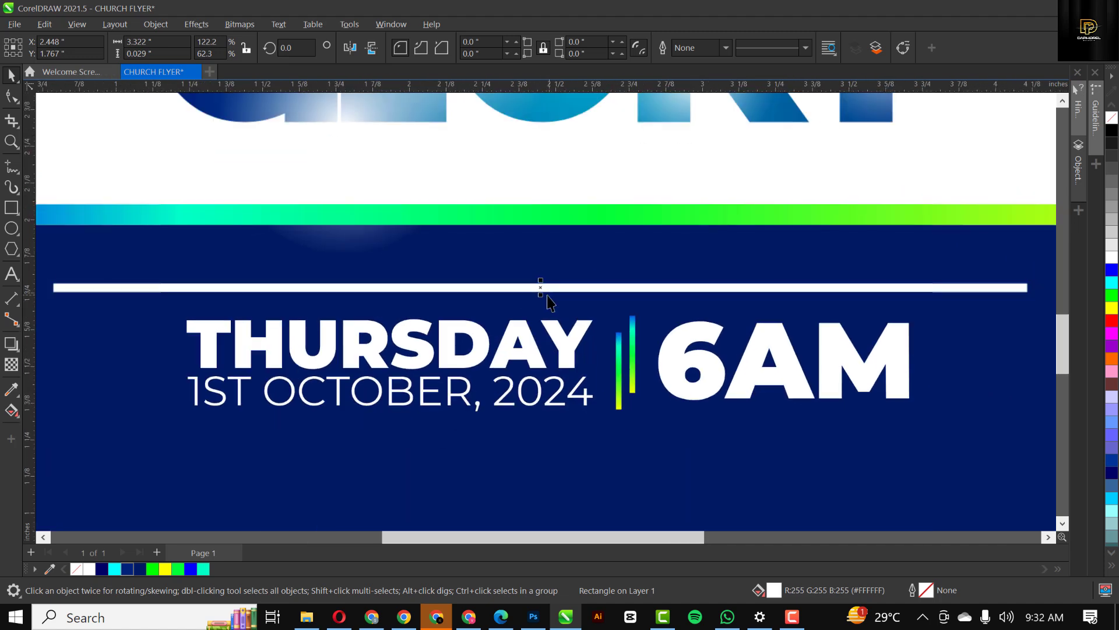
- Apply a fountain transparency to the white bar above the date, fading it out from near its middle towards its right end
click(7, 368)
scroll(533, 312, down, 1)
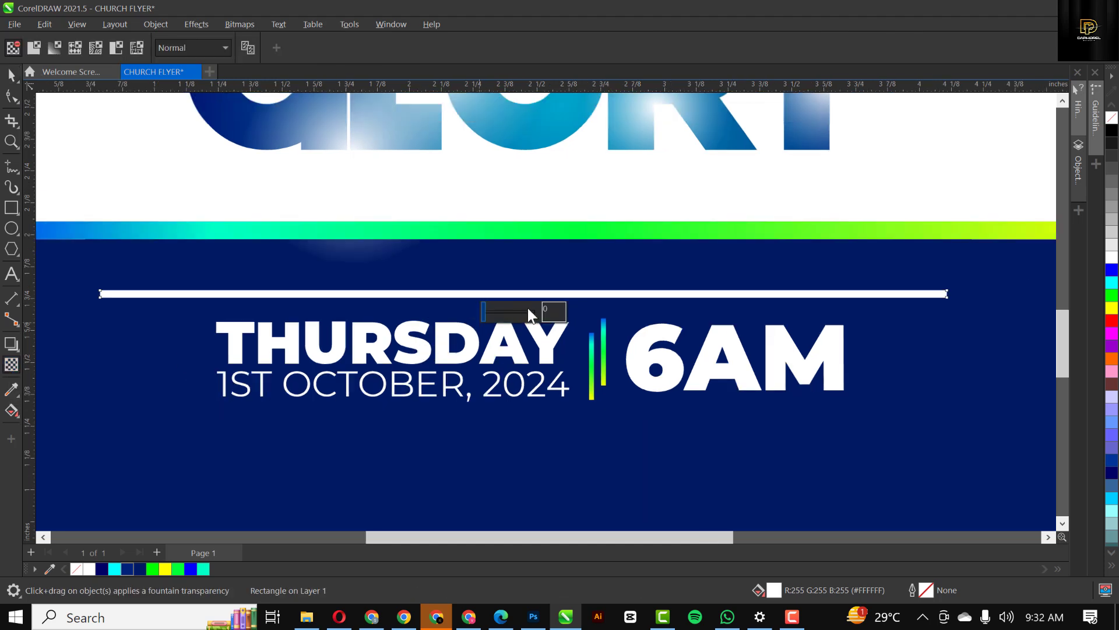
drag(523, 293, 888, 302)
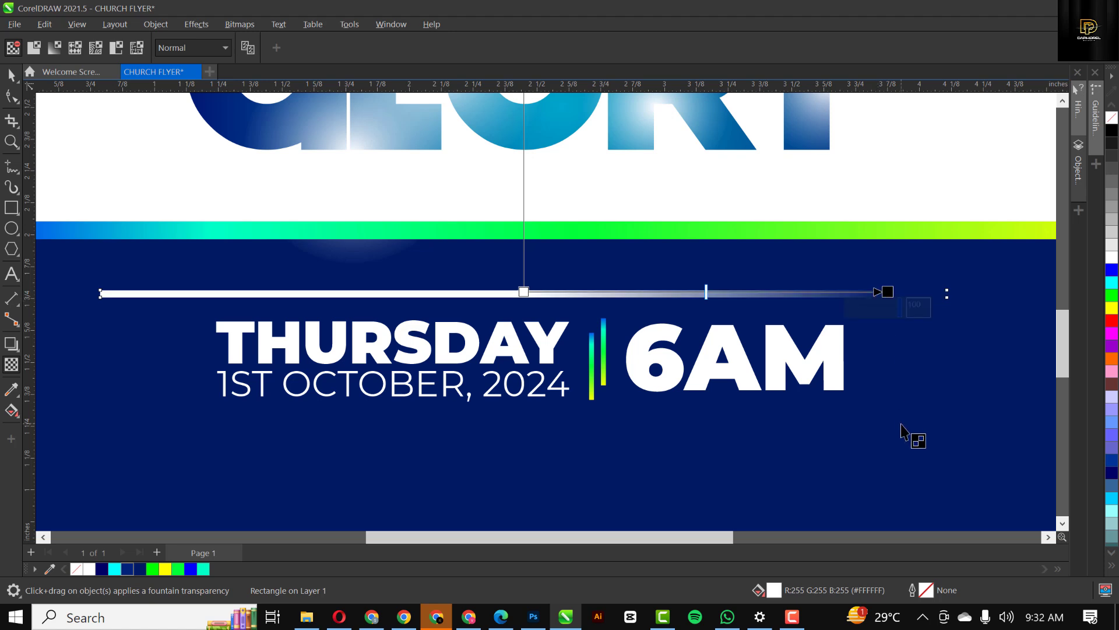
key(space)
scroll(791, 300, down, 2)
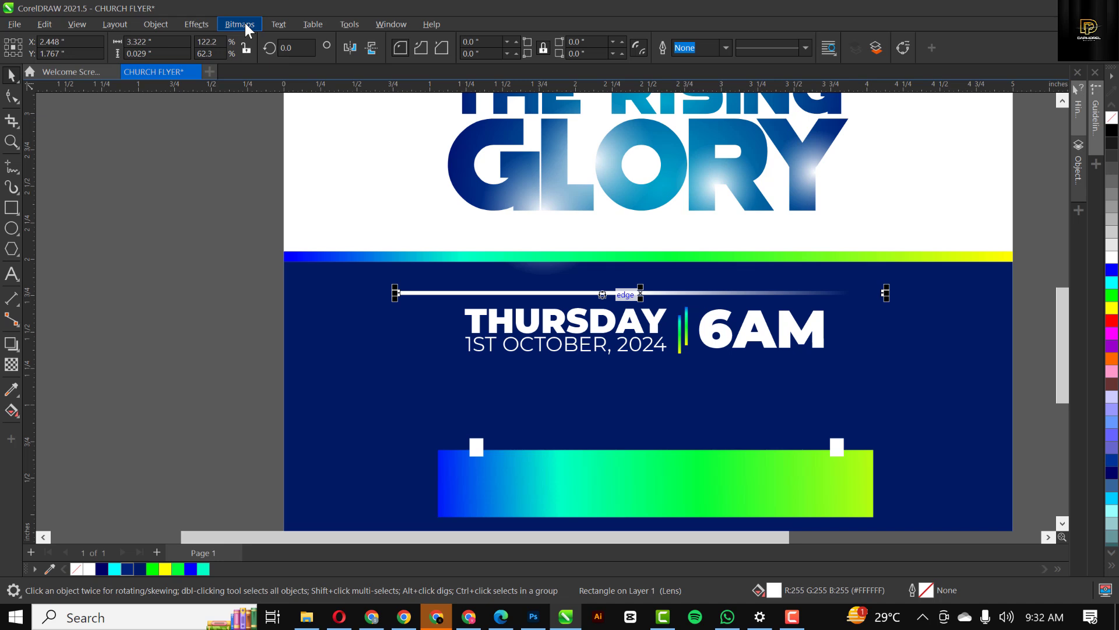
- Convert the faded white bar to a 300 dpi RGB bitmap with a transparent background
click(244, 19)
click(253, 37)
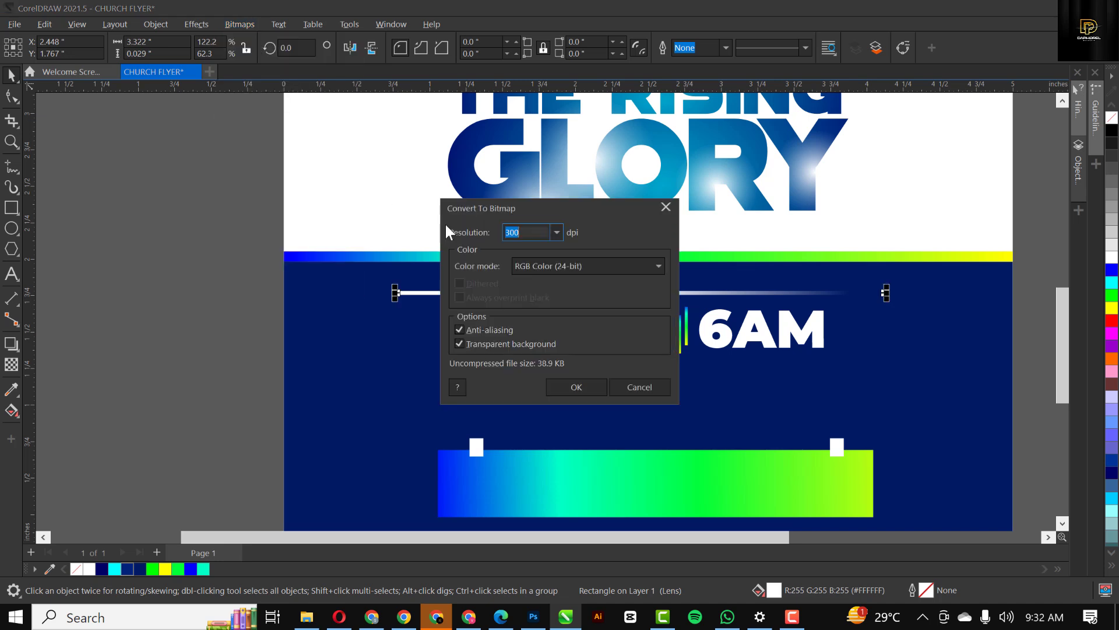
click(571, 387)
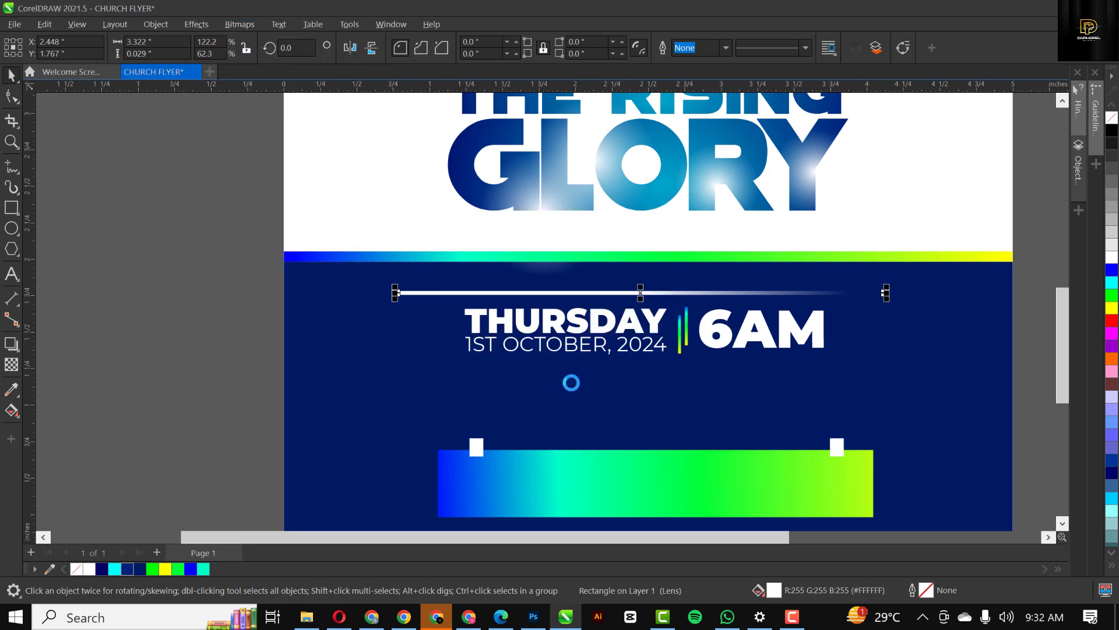
- Apply a second fountain transparency to the bitmap bar, fading it out from its middle towards its left end
click(11, 363)
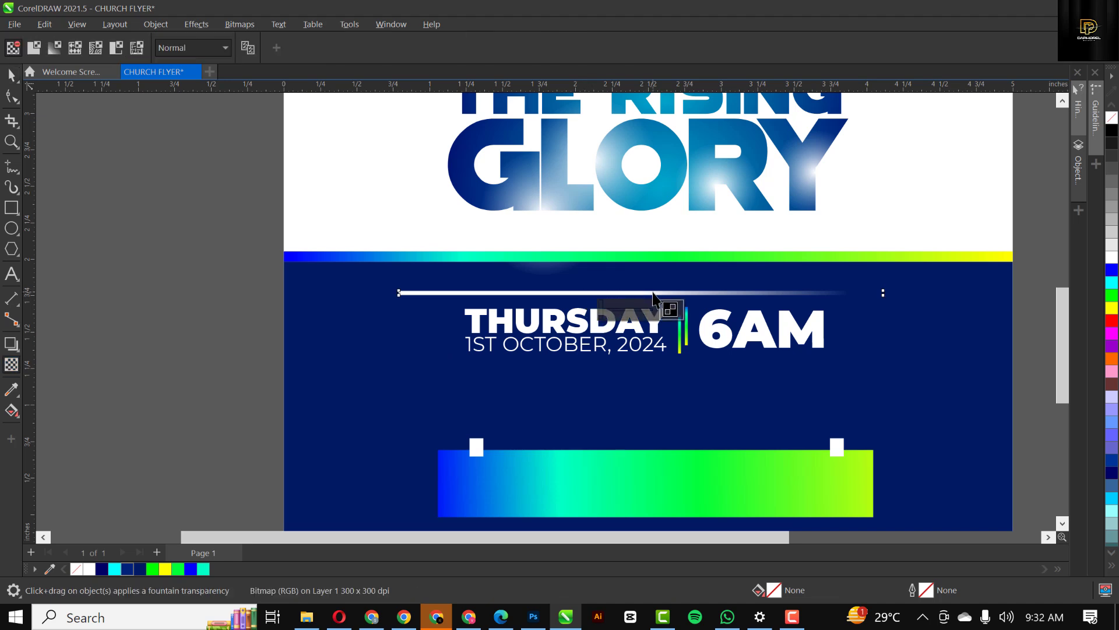
drag(639, 301, 427, 293)
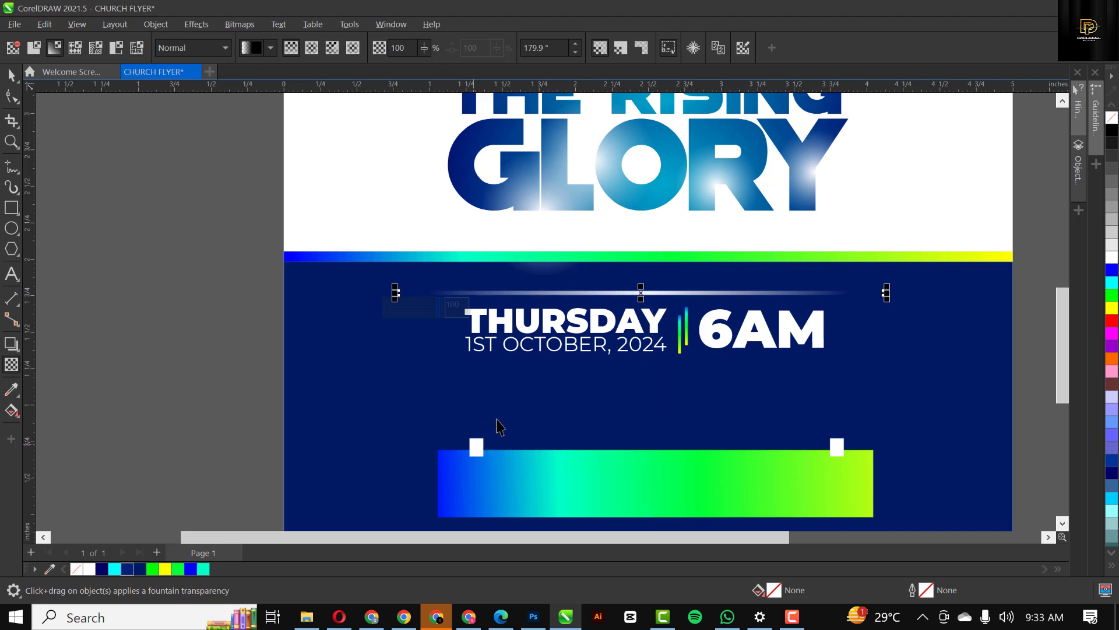
key(space)
scroll(531, 308, down, 2)
- Thin the faded bar above the date texts to about 0.021 inches high, keeping its centre in place
scroll(590, 297, up, 5)
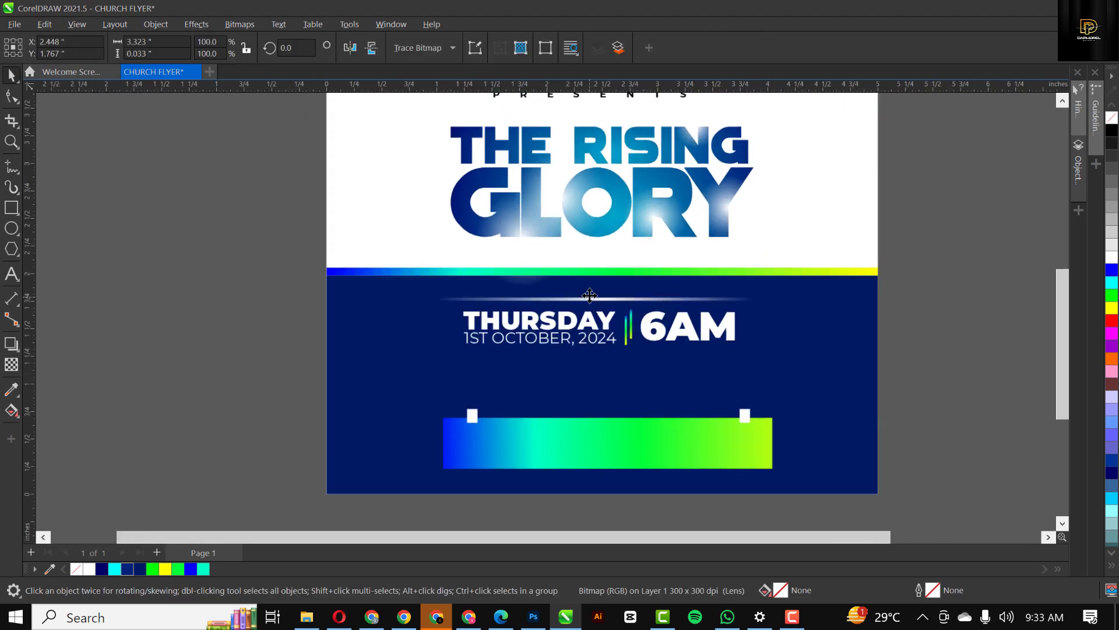
scroll(628, 307, up, 3)
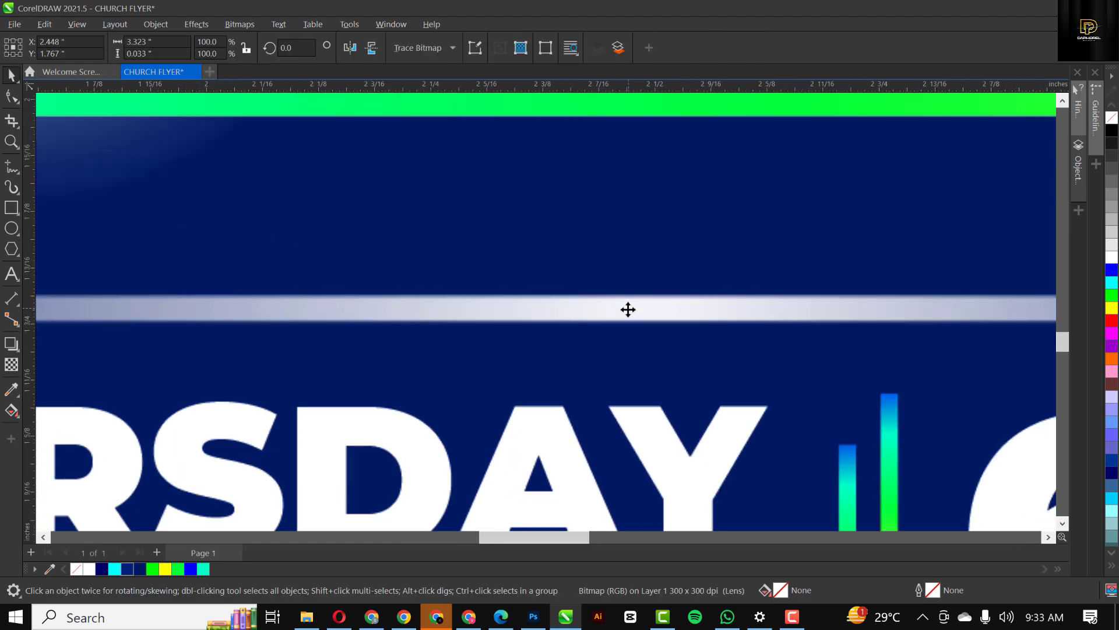
scroll(590, 348, up, 1)
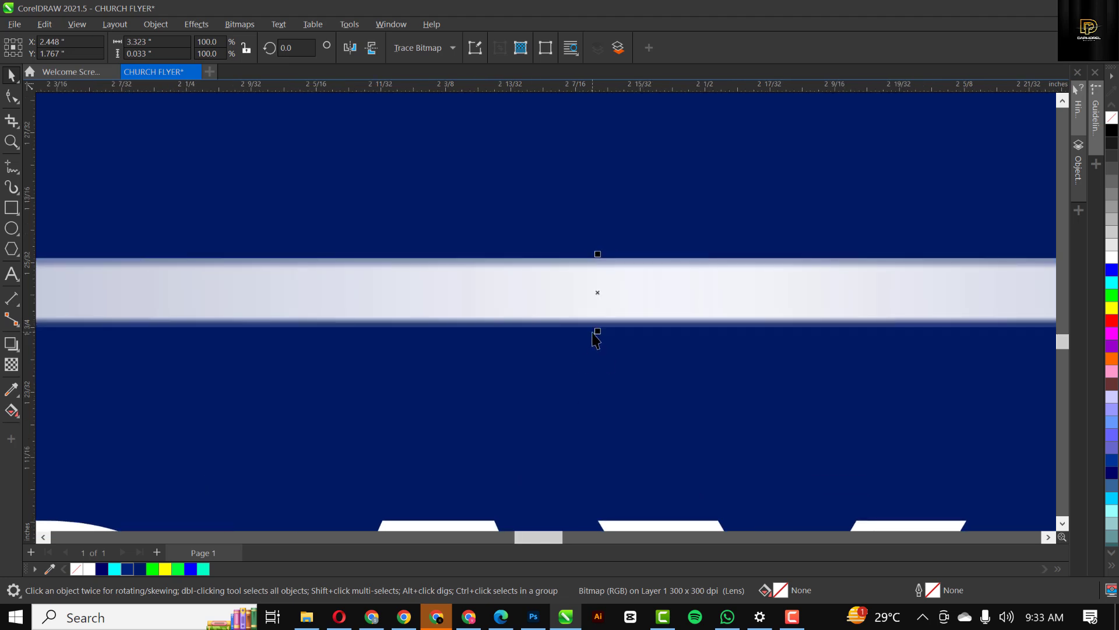
drag(597, 332, 597, 318)
scroll(617, 314, down, 1)
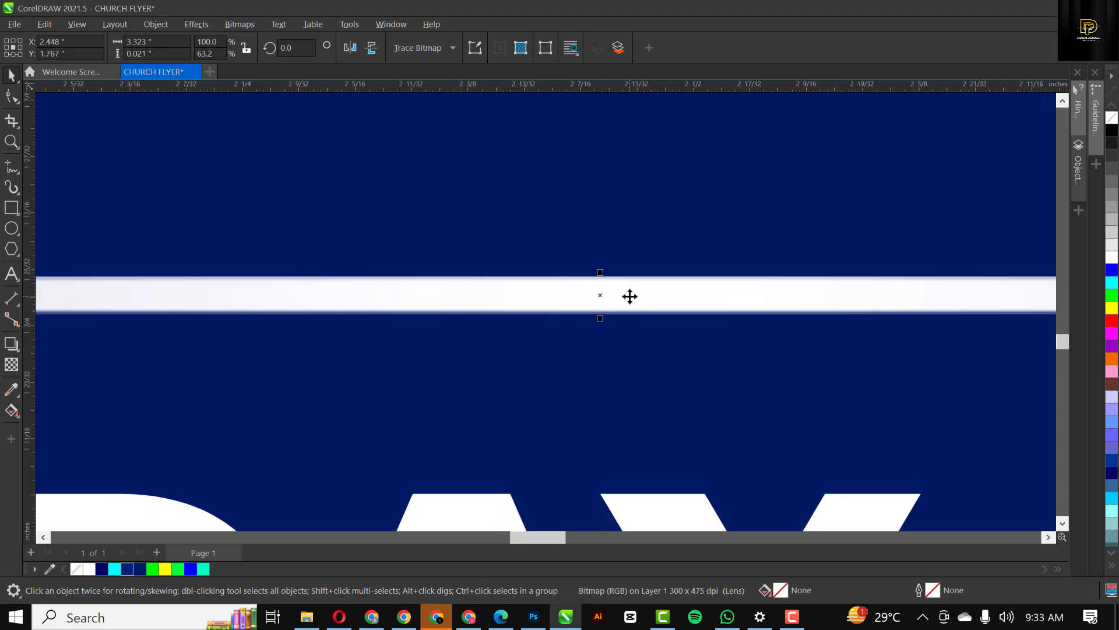
- Duplicate the thin faded line just above the original, leaving a narrow gap between the two
drag(629, 278, 628, 253)
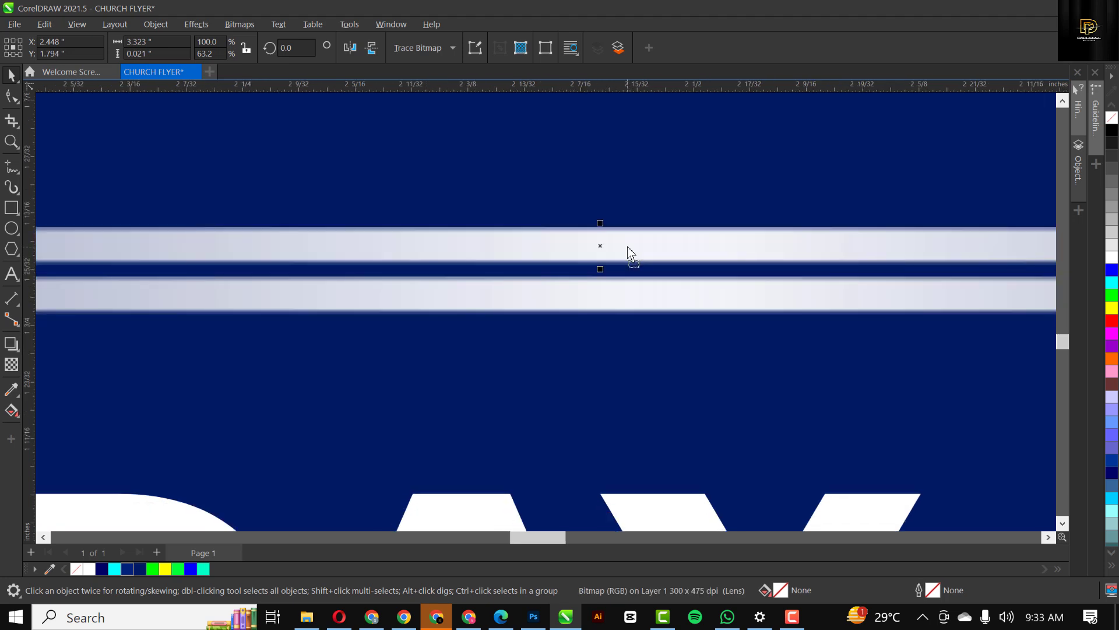
scroll(631, 305, down, 3)
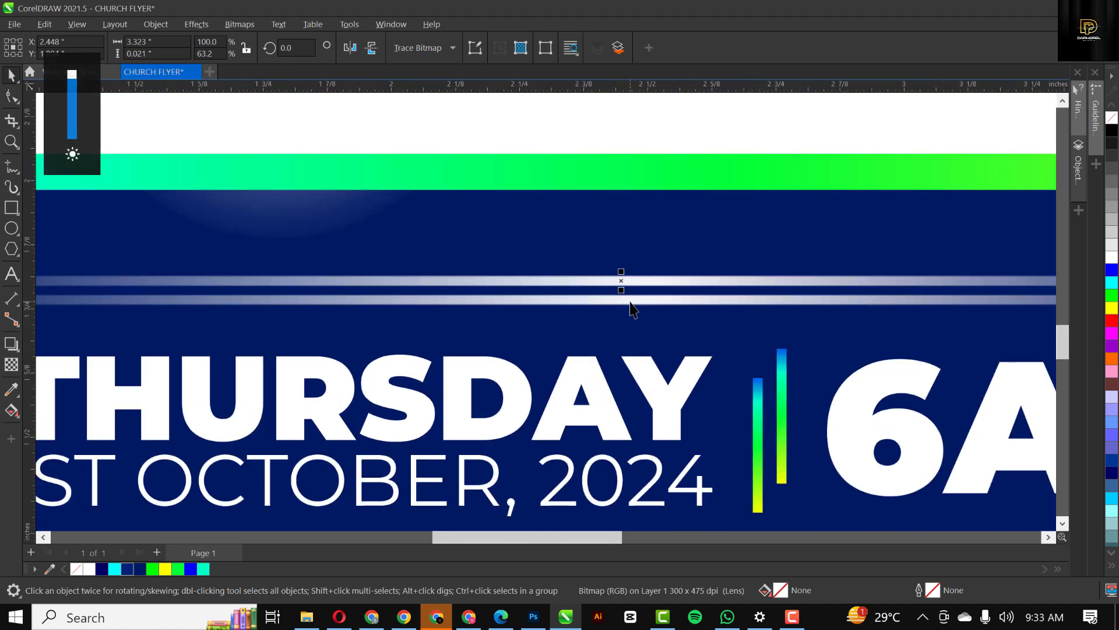
scroll(631, 309, down, 4)
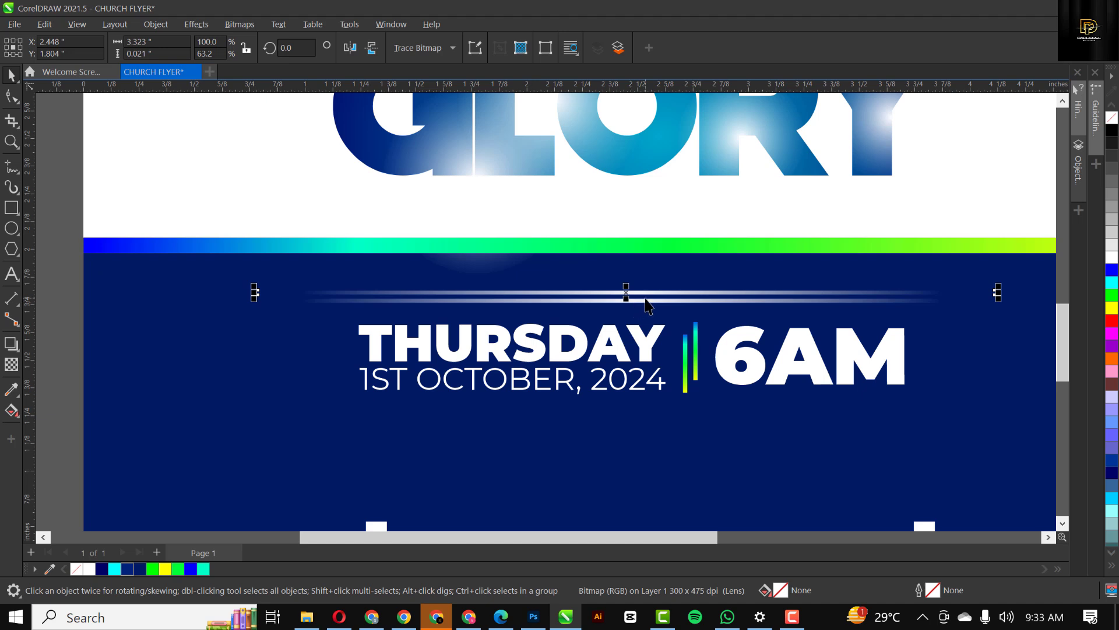
- Group the two parallel faded lines above the date texts into one object
scroll(642, 303, up, 4)
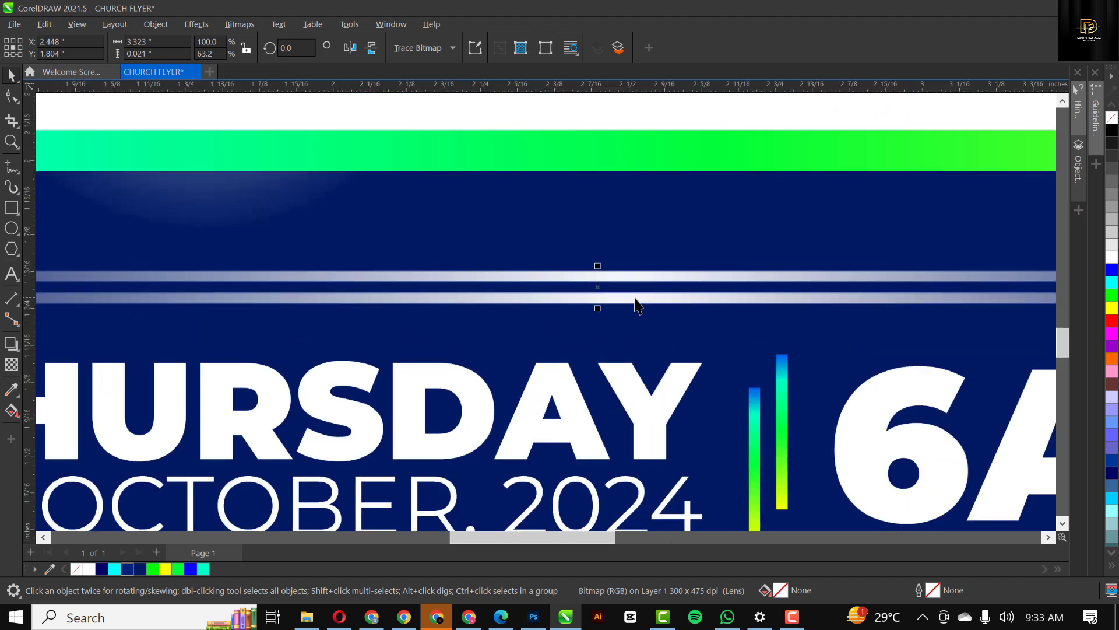
shift+click(635, 303)
drag(636, 298, 638, 240)
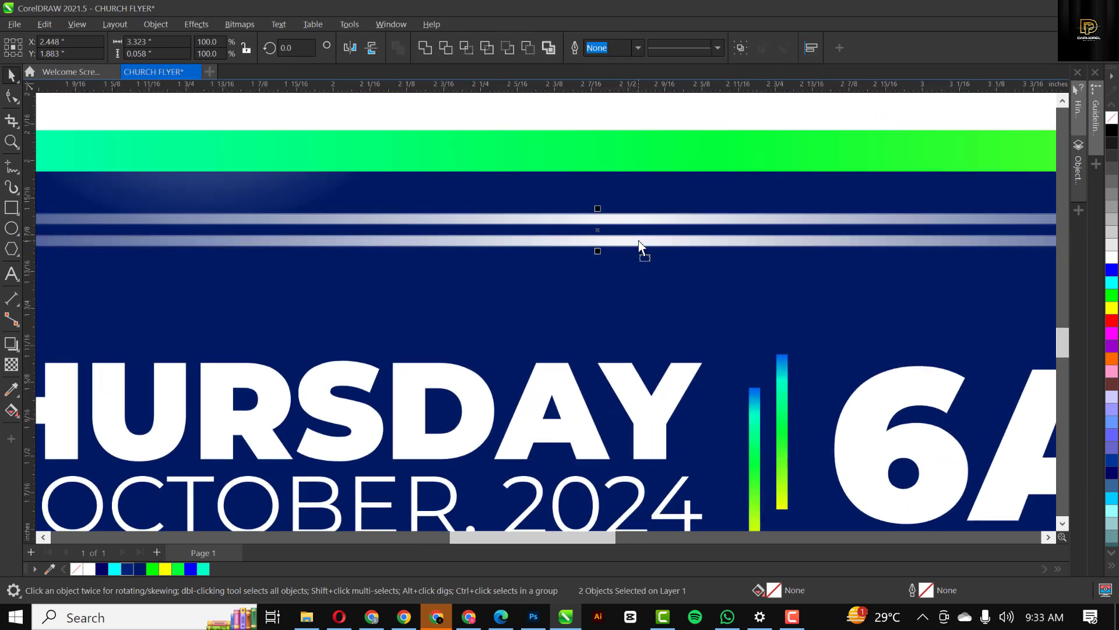
key(ctrl+z)
key(ctrl+g)
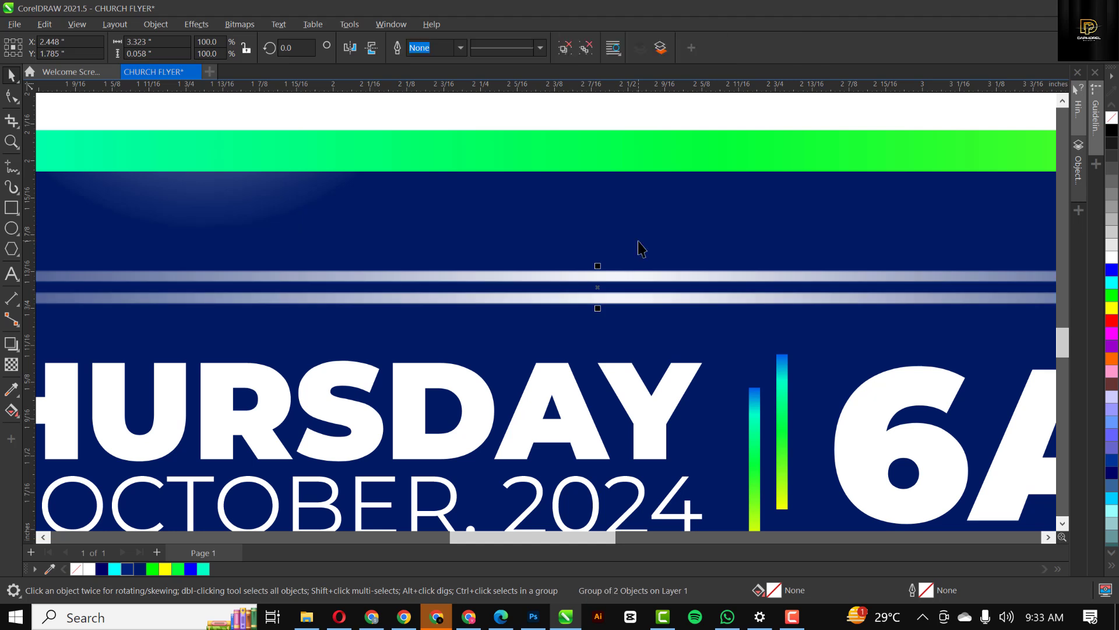
- Duplicate the grouped pair of faded lines straight down to just below the date and time texts
scroll(604, 280, down, 4)
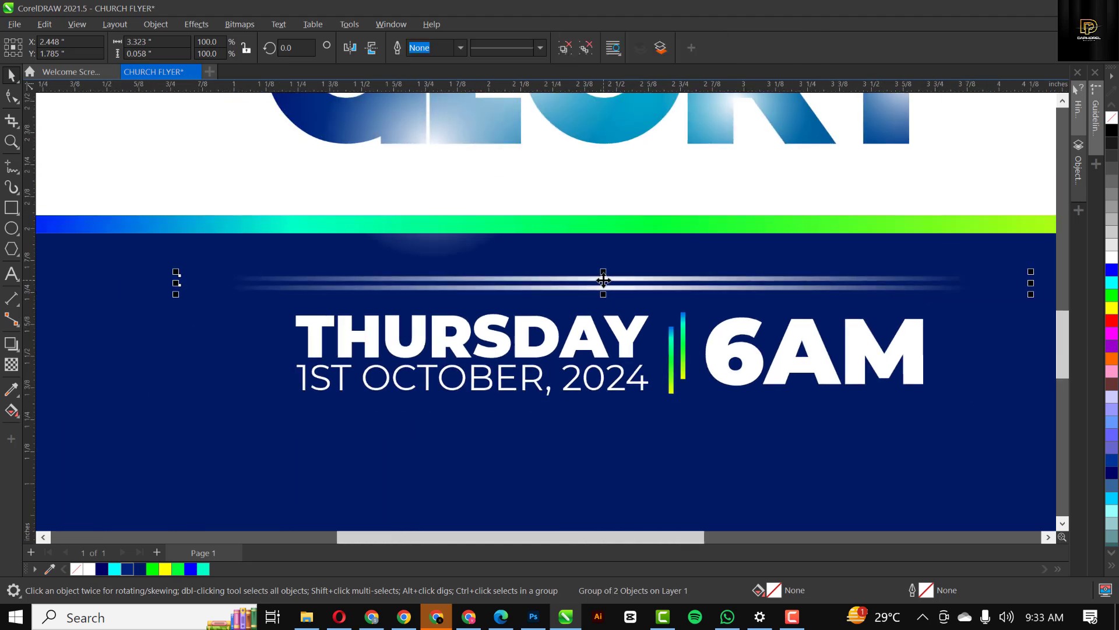
drag(604, 281, 609, 414)
key(ctrl+z)
drag(604, 288, 625, 411)
scroll(599, 336, down, 1)
scroll(599, 337, down, 2)
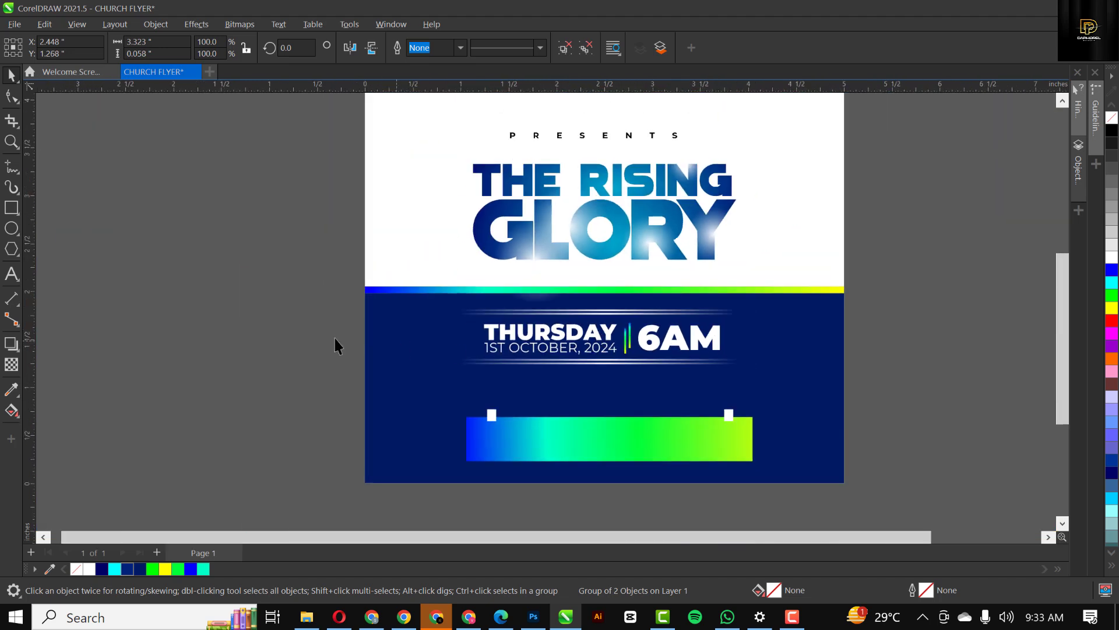
click(172, 341)
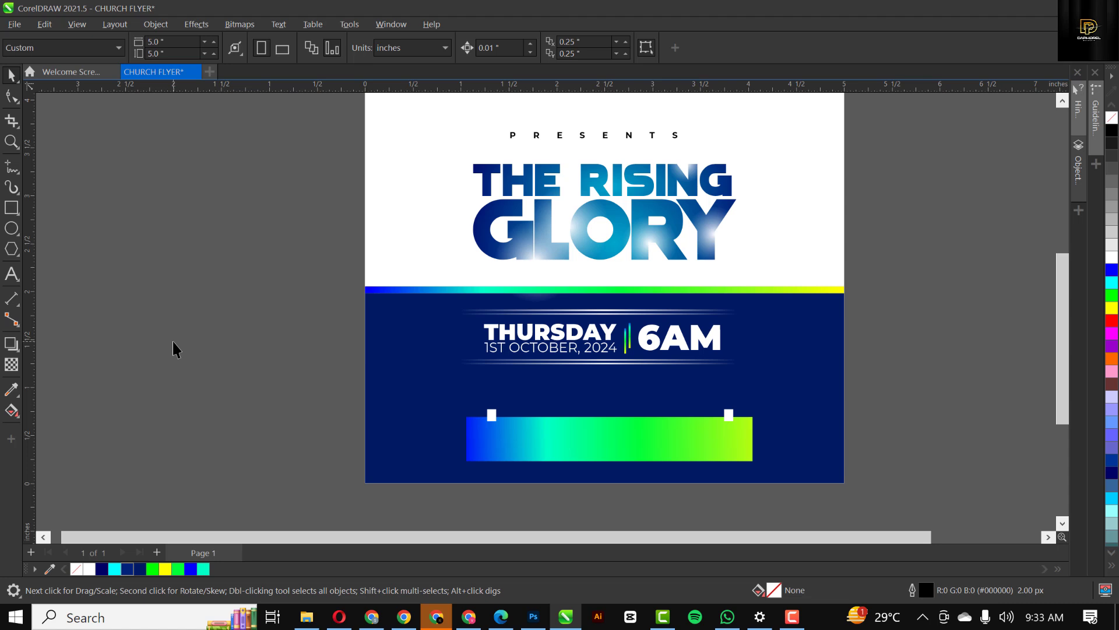
- Duplicate the 1ST OCTOBER, 2024 text and place the copy centred below the lower pair of lines
click(547, 358)
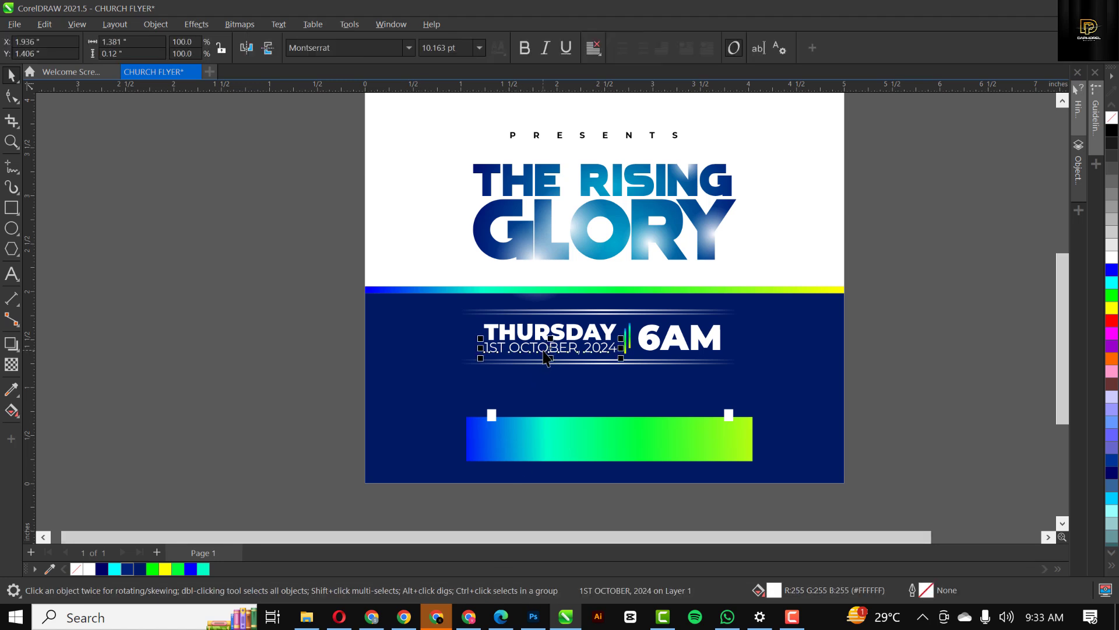
drag(544, 350, 593, 377)
right_click(594, 377)
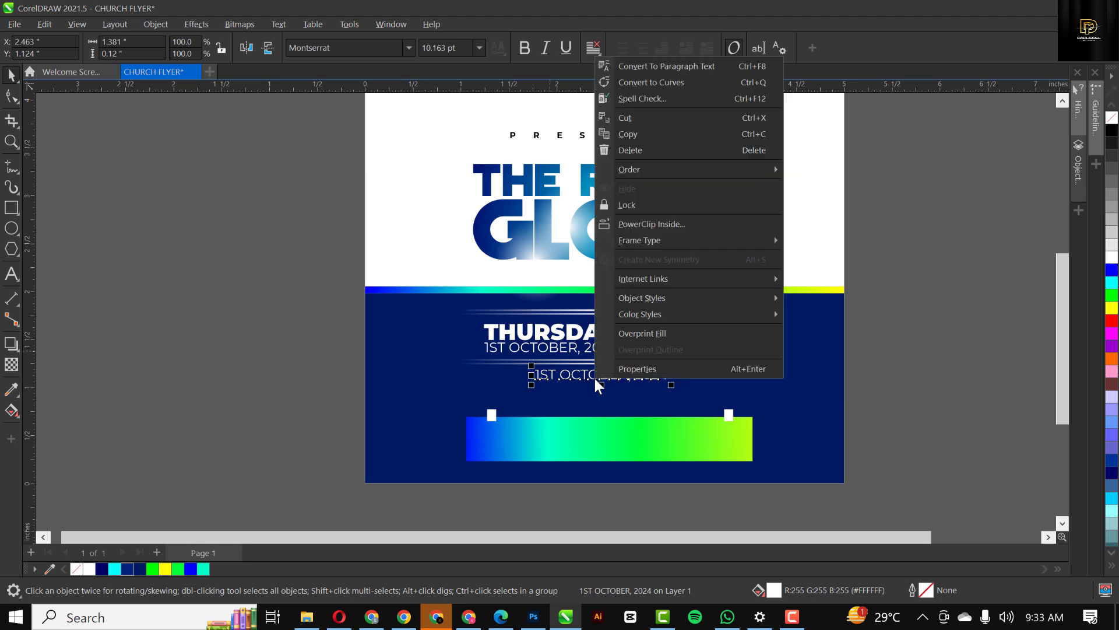
scroll(584, 377, up, 1)
click(555, 380)
scroll(555, 381, up, 3)
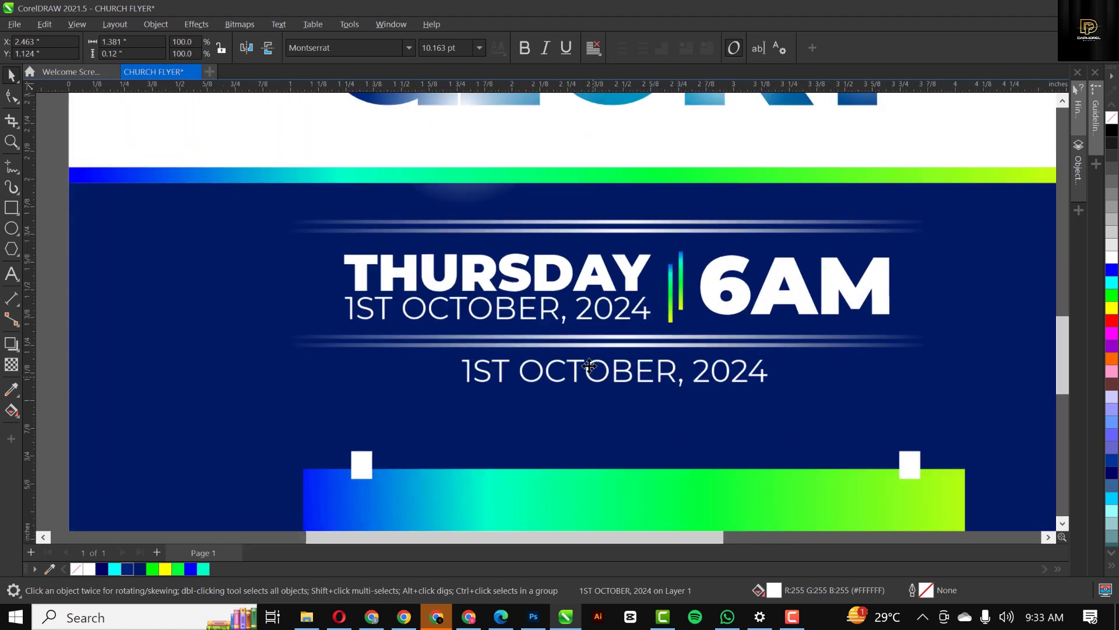
- Make the copied date text bold and reword it as THANKSGIVING SERVICE
click(527, 47)
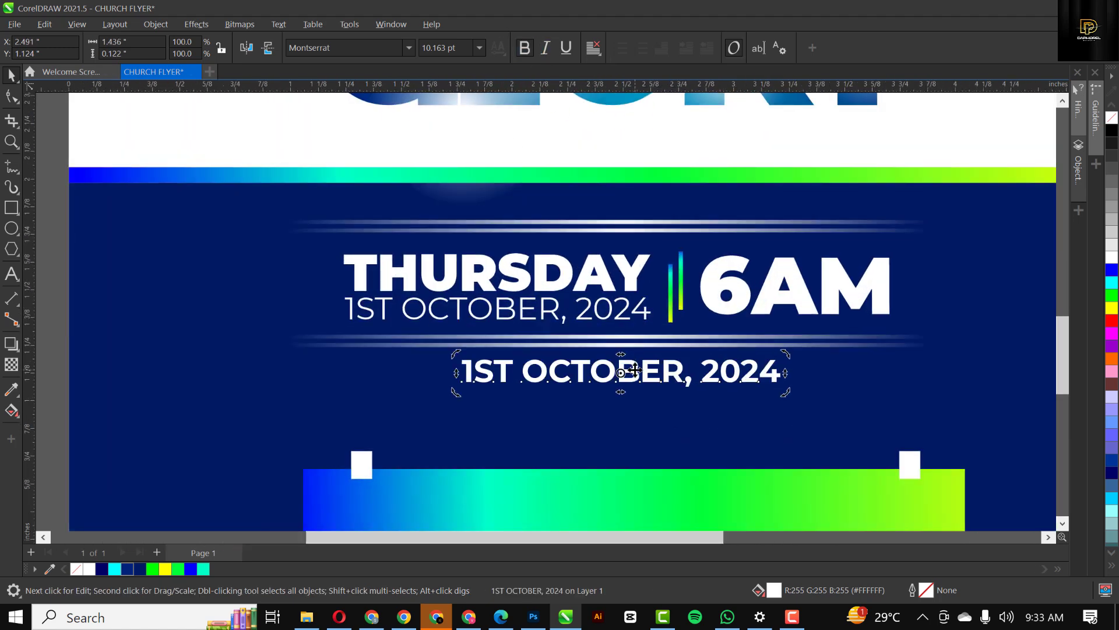
click(635, 371)
double_click(635, 371)
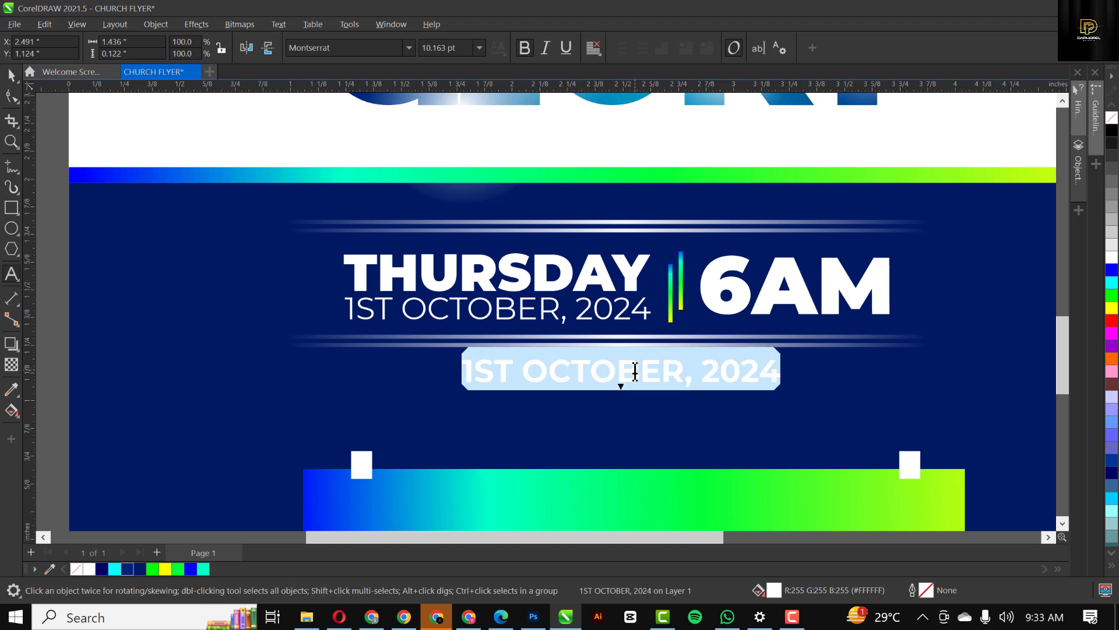
text(THANKSGIVING SERVICE)
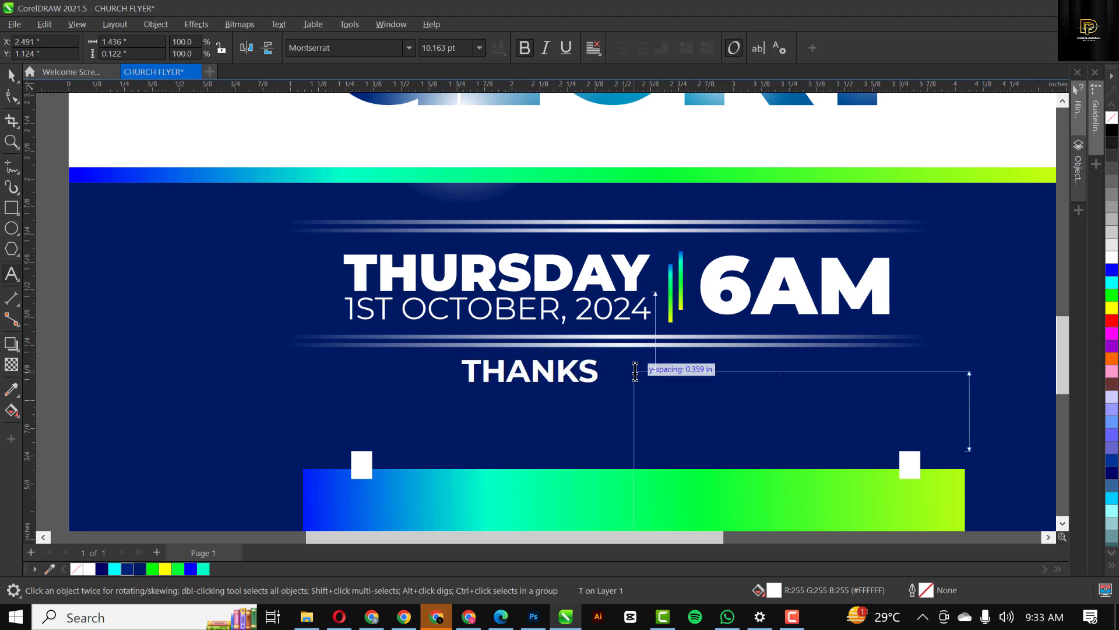
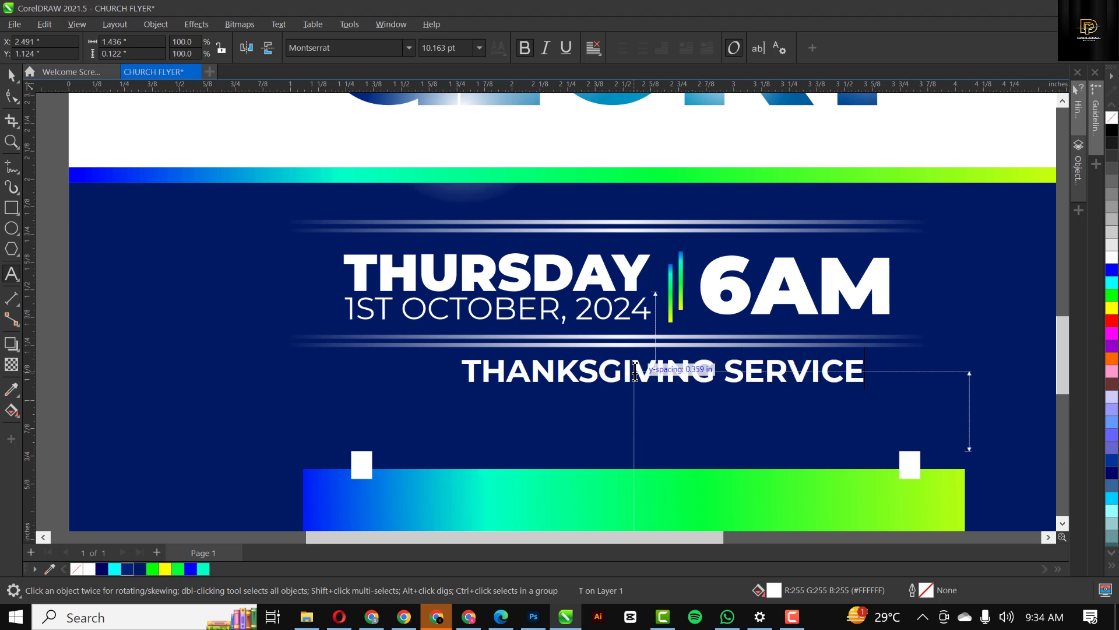
key(ctrl+space)
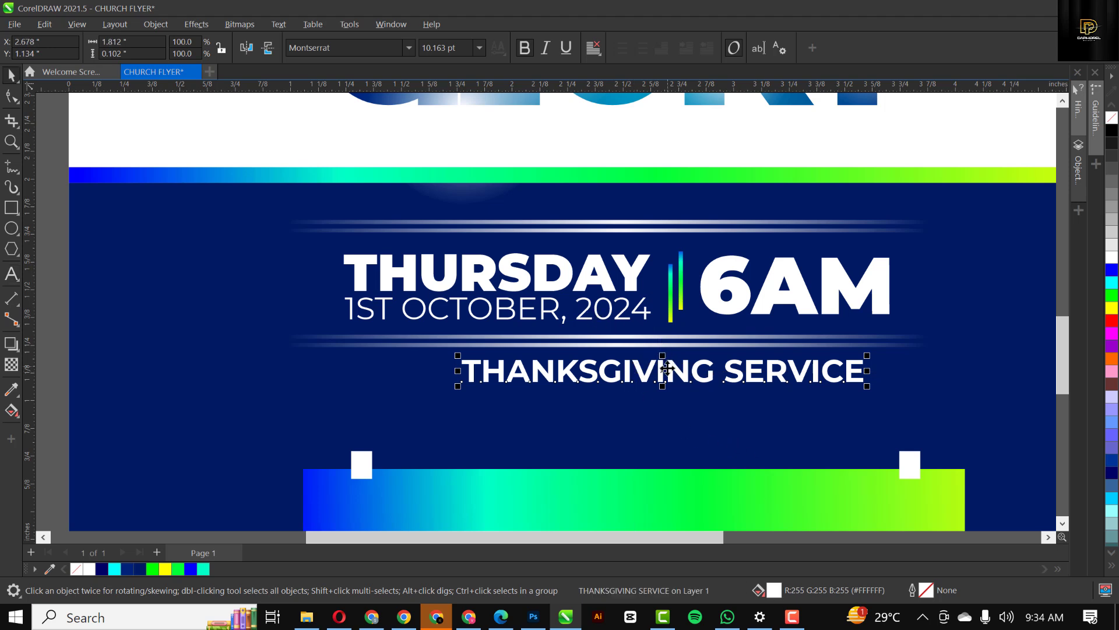
- Shift THANKSGIVING SERVICE slightly left under the lower lines and scale it down to about 7.116 pt
drag(665, 369, 645, 380)
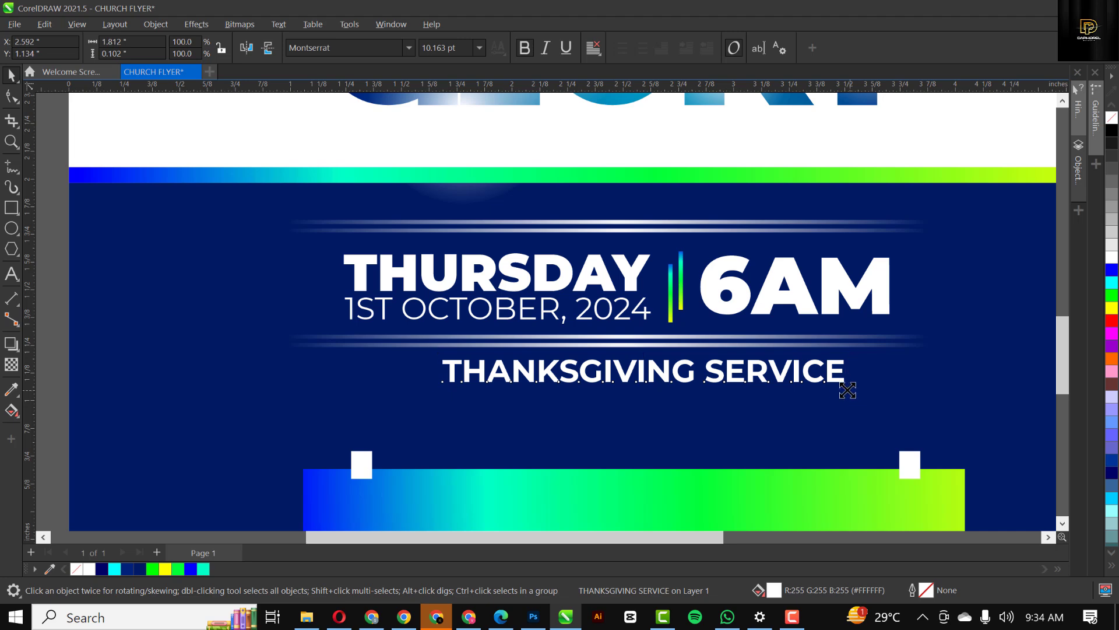
drag(848, 390, 787, 389)
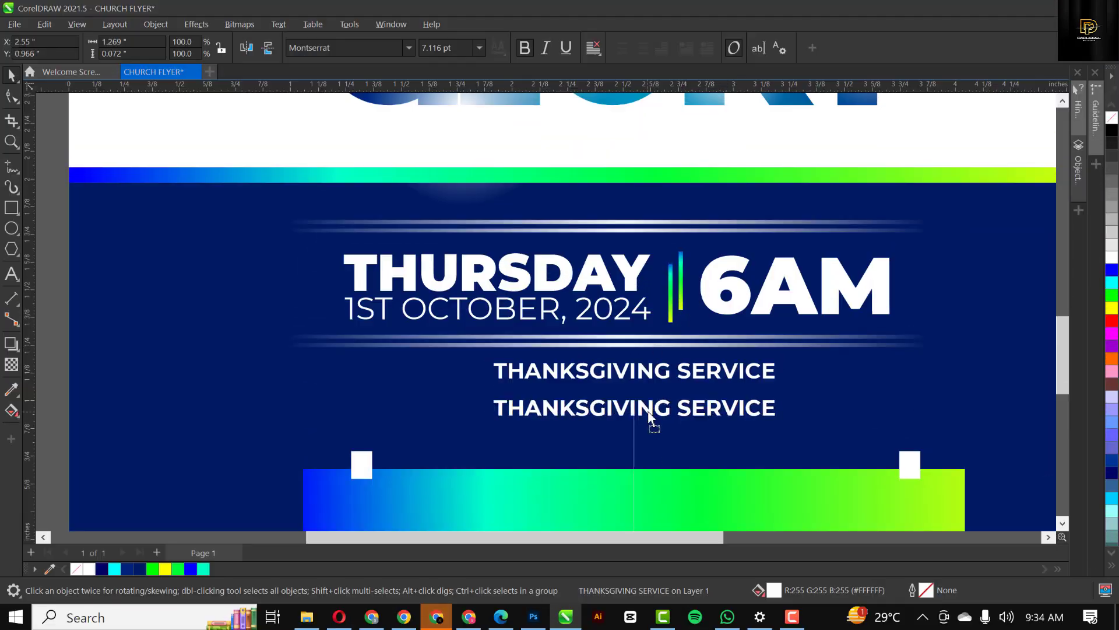
- Duplicate THANKSGIVING SERVICE just below itself, reword the copy as SUNDAY 4TH OCTOBER 2024 and remove its bold
text(SUNDA)
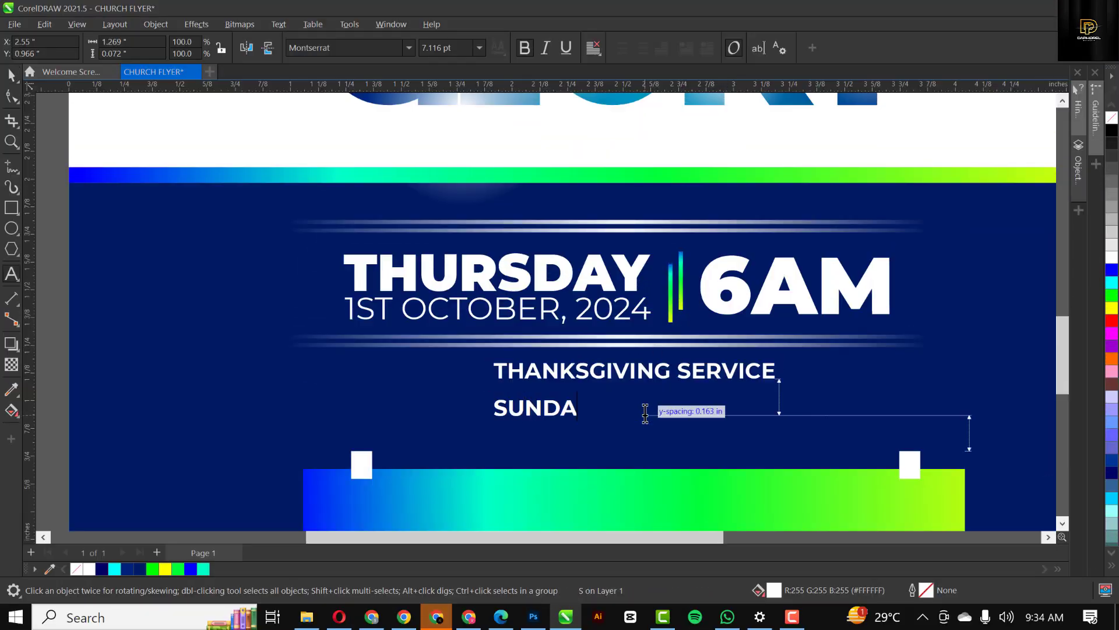
text(Y 4TH OCTOBER 2024)
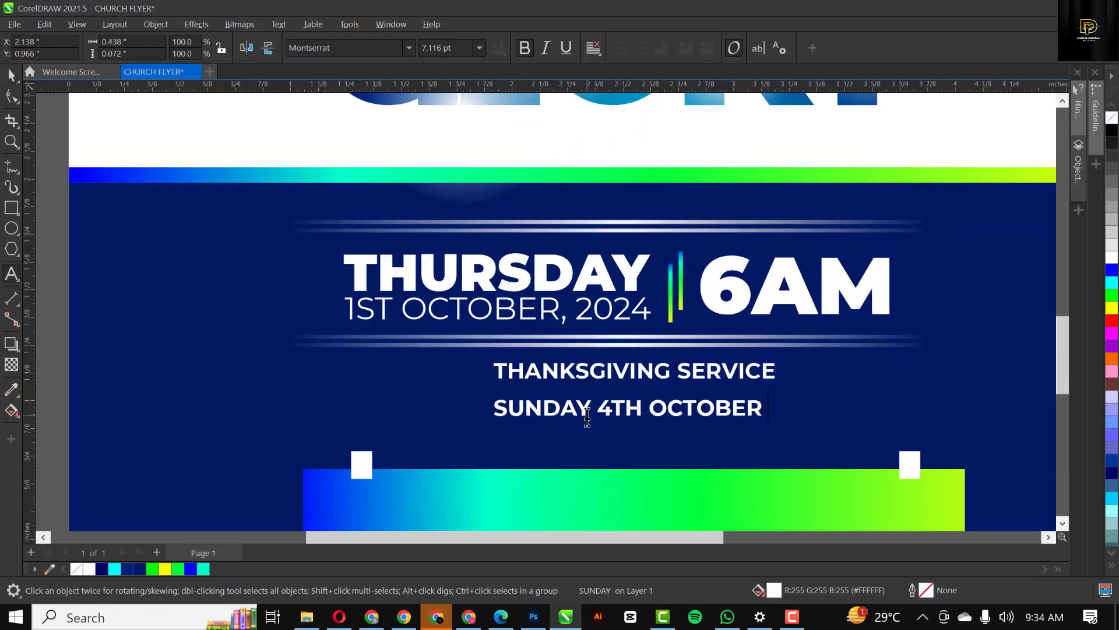
key(ctrl+space)
drag(647, 411, 673, 409)
click(525, 48)
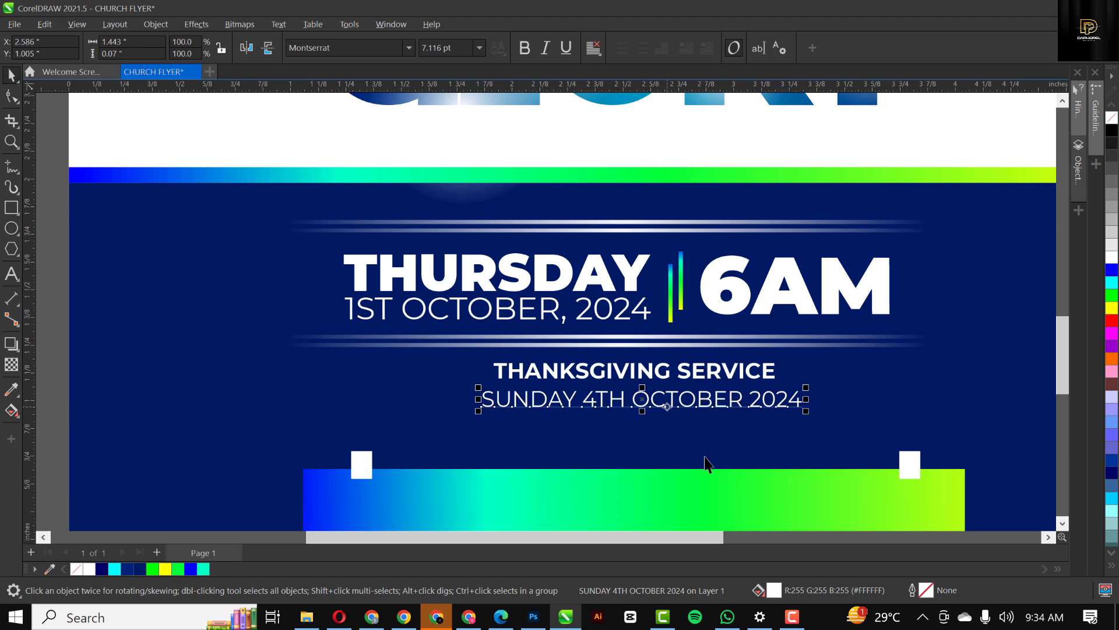
- Duplicate the SUNDAY 4TH OCTOBER 2024 line just below itself at about 6.257 pt and reword it as 1ST Service 8am | 2nd Service 10am
drag(588, 410, 588, 439)
drag(805, 441, 767, 437)
double_click(709, 429)
key(ctrl+a)
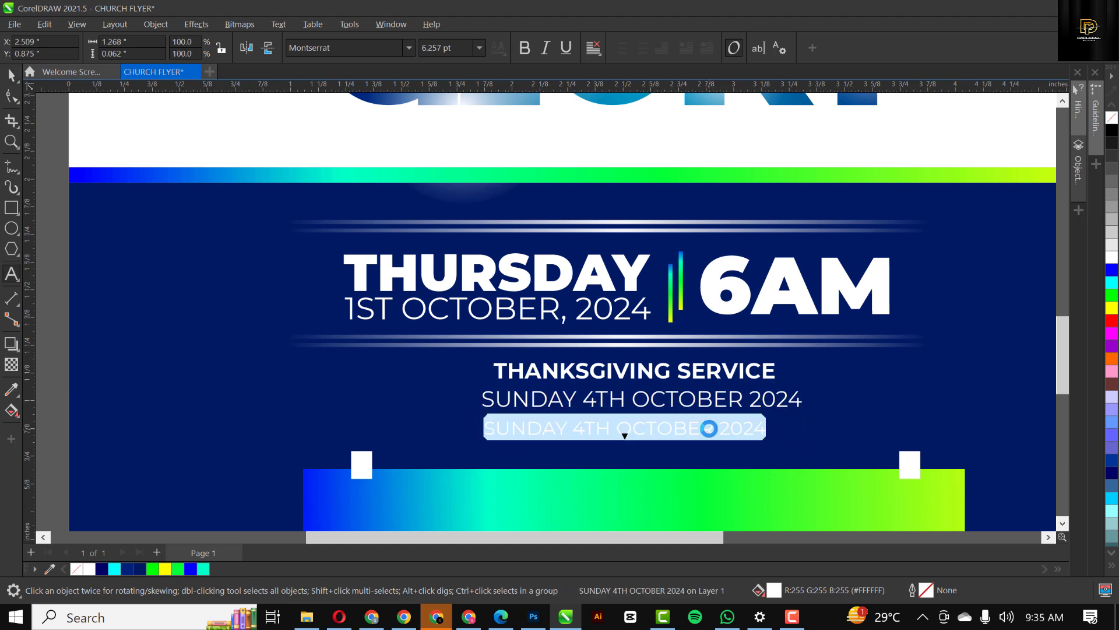
text(1ST Service 8am)
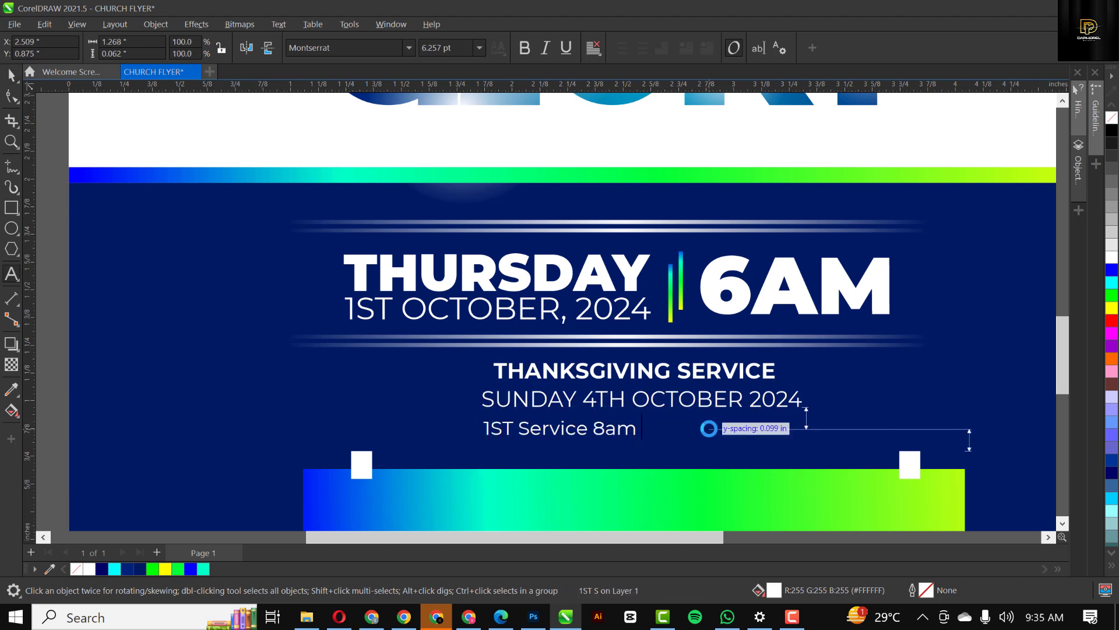
text( 10am)
key(ctrl+space)
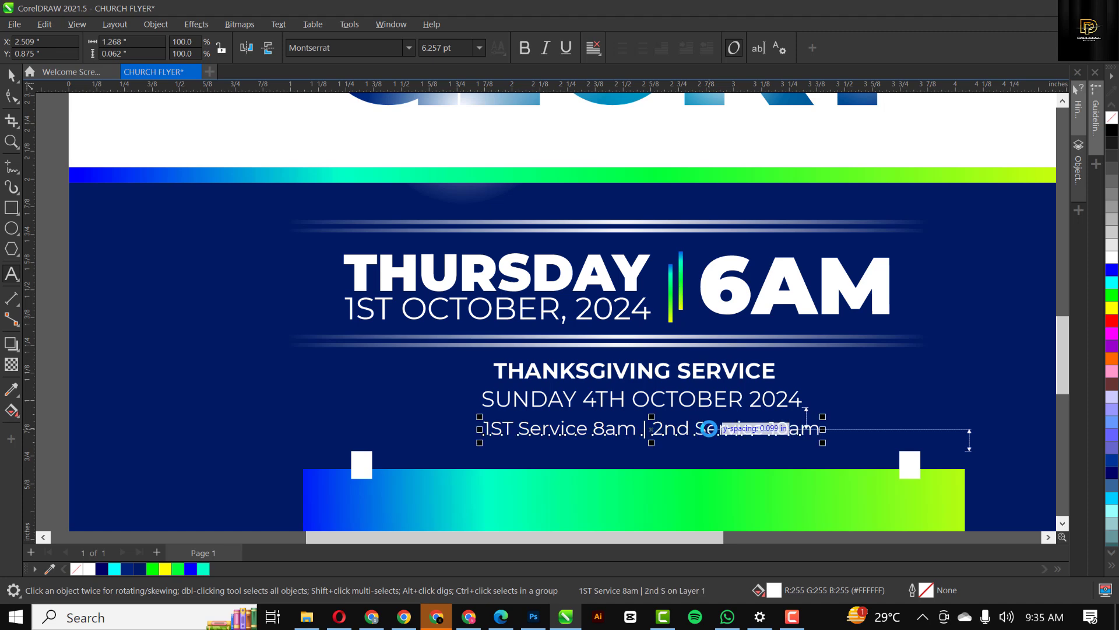
drag(710, 428, 700, 427)
- Make the SUNDAY 4TH OCTOBER 2024 line bold and enlarge it to about 8.255 pt
scroll(706, 426, down, 2)
scroll(742, 389, up, 1)
click(741, 384)
drag(764, 396, 781, 404)
key(ctrl+b)
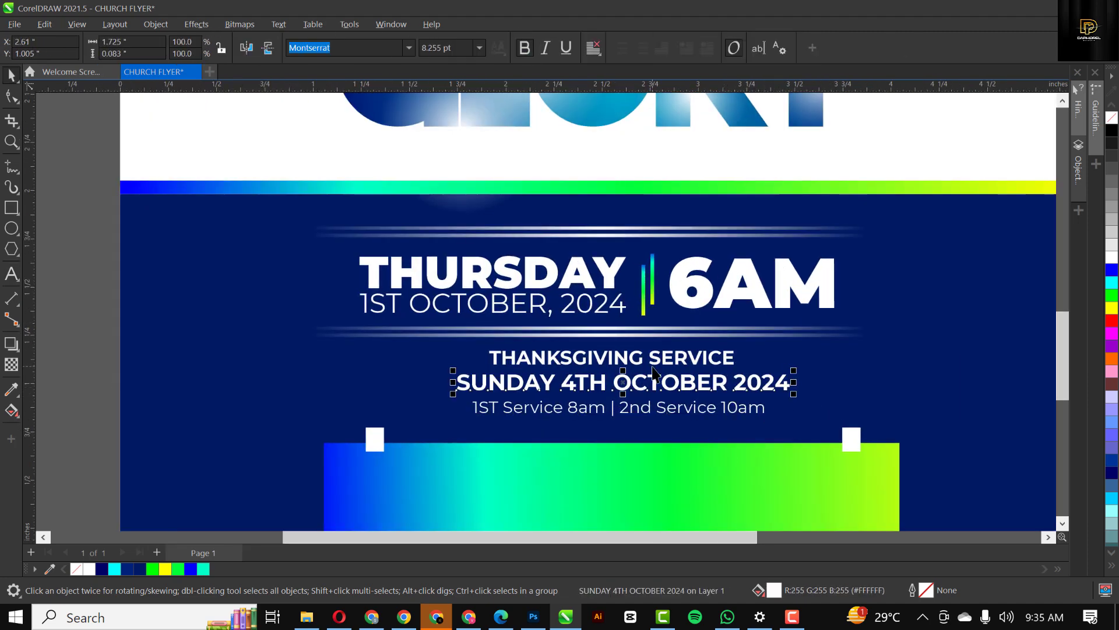
- Shift the thanksgiving text lines slightly left and down to centre them beneath the lower pair of lines
scroll(679, 384, down, 3)
click(687, 420)
scroll(687, 417, up, 2)
drag(513, 374, 770, 429)
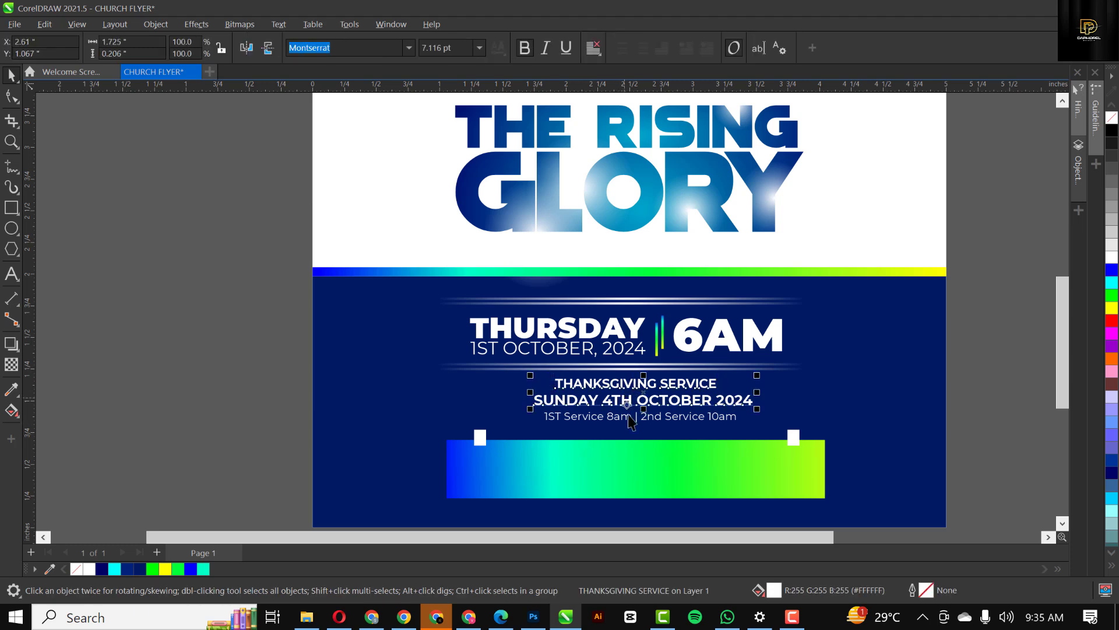
drag(637, 417, 626, 417)
key(Down)
key(Down)
scroll(637, 431, down, 1)
click(679, 329)
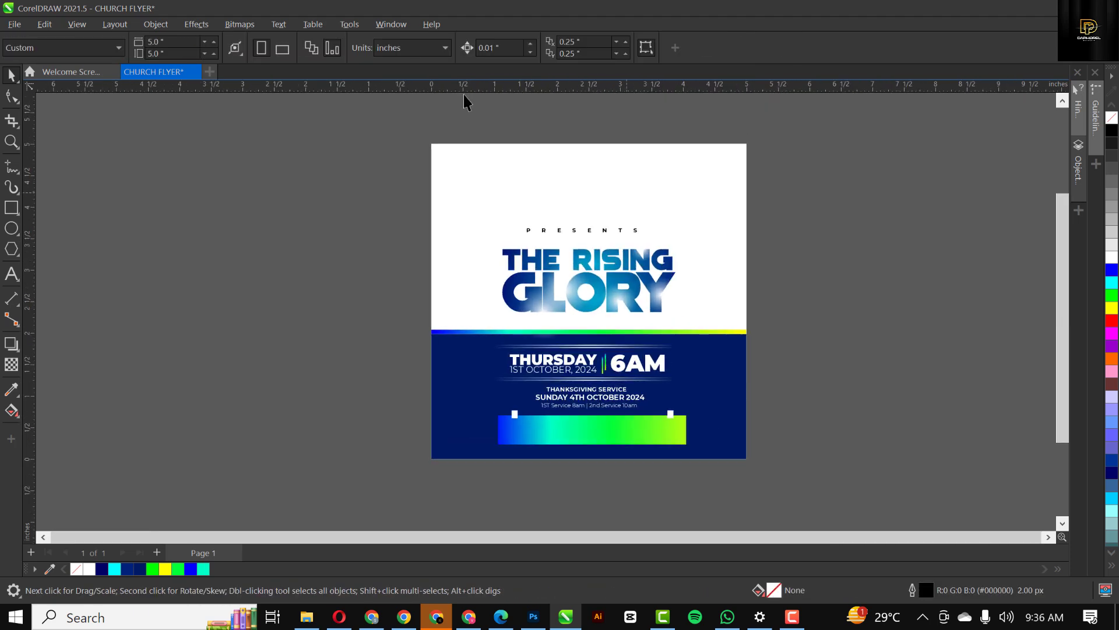
- Widen the gradient bar near the flyer's bottom evenly on both sides
click(675, 436)
drag(690, 430, 701, 429)
click(657, 345)
- Import 352521_location_on_icon from the CHURCH FLYER folder in File Explorer and place it near the left end of the gradient bar
scroll(658, 345, down, 3)
click(307, 617)
drag(197, 123, 584, 349)
scroll(584, 349, up, 3)
scroll(490, 298, up, 2)
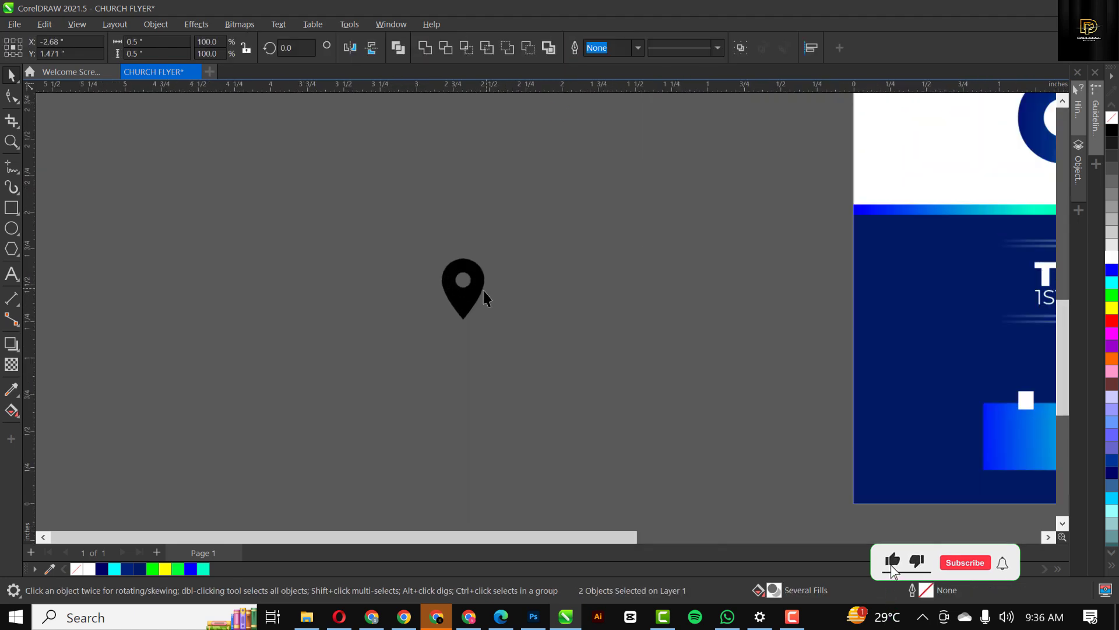
scroll(607, 382, down, 3)
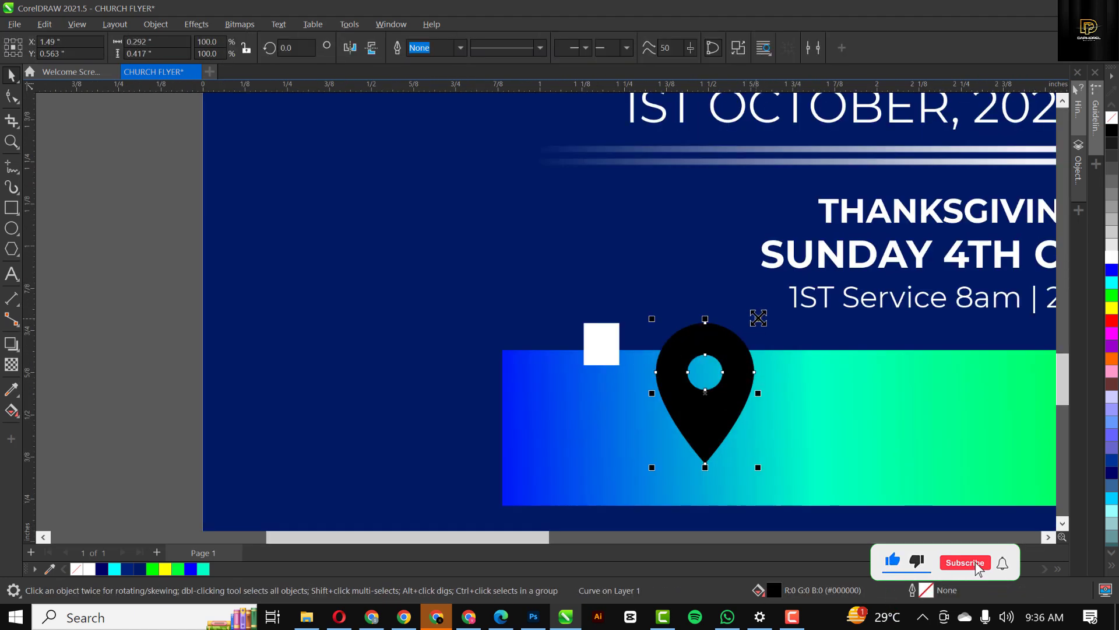
drag(723, 388, 723, 428)
scroll(517, 402, down, 2)
- Duplicate the SUNDAY 4TH OCTOBER 2024 line onto the gradient bar beside the location icon and fill the copy navy
drag(750, 320, 1042, 425)
right_click(765, 420)
scroll(487, 403, down, 1)
click(698, 414)
click(101, 569)
- Stretch the bar's fountain fill so its yellow end lies well beyond the bar's right edge
scroll(624, 409, up, 2)
scroll(627, 411, down, 3)
click(700, 410)
key(g)
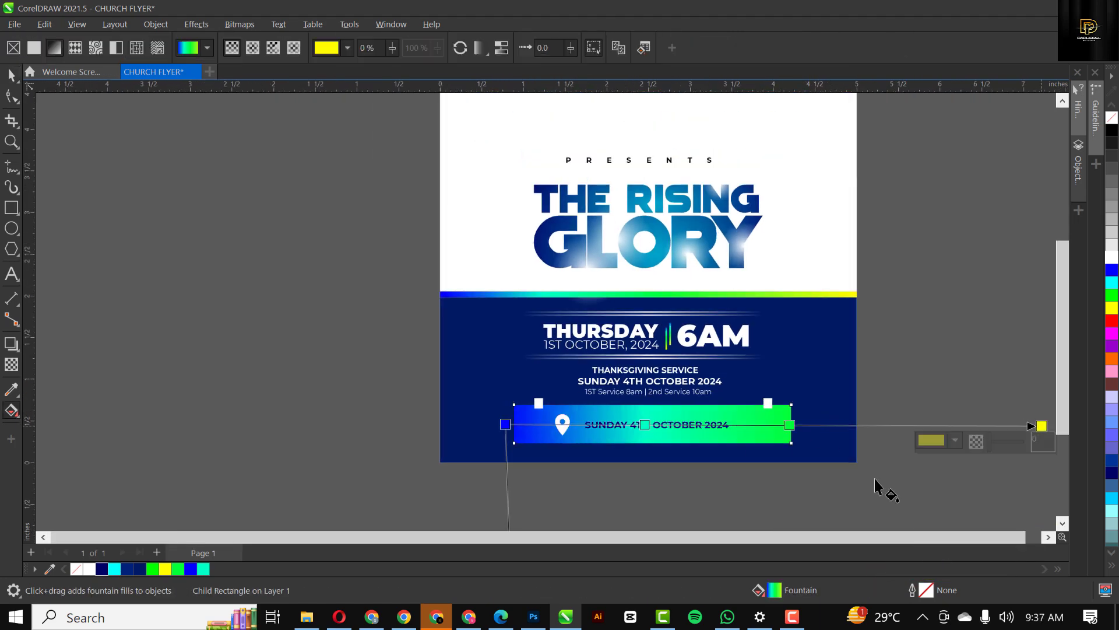
key(space)
- Fill the copied date text on the gradient bar with white
scroll(634, 424, up, 2)
click(636, 426)
click(89, 569)
- Shift the start of the bar's gradient inward so solid blue covers the area around the location icon
click(728, 434)
scroll(777, 419, down, 1)
key(g)
drag(577, 423, 646, 423)
key(space)
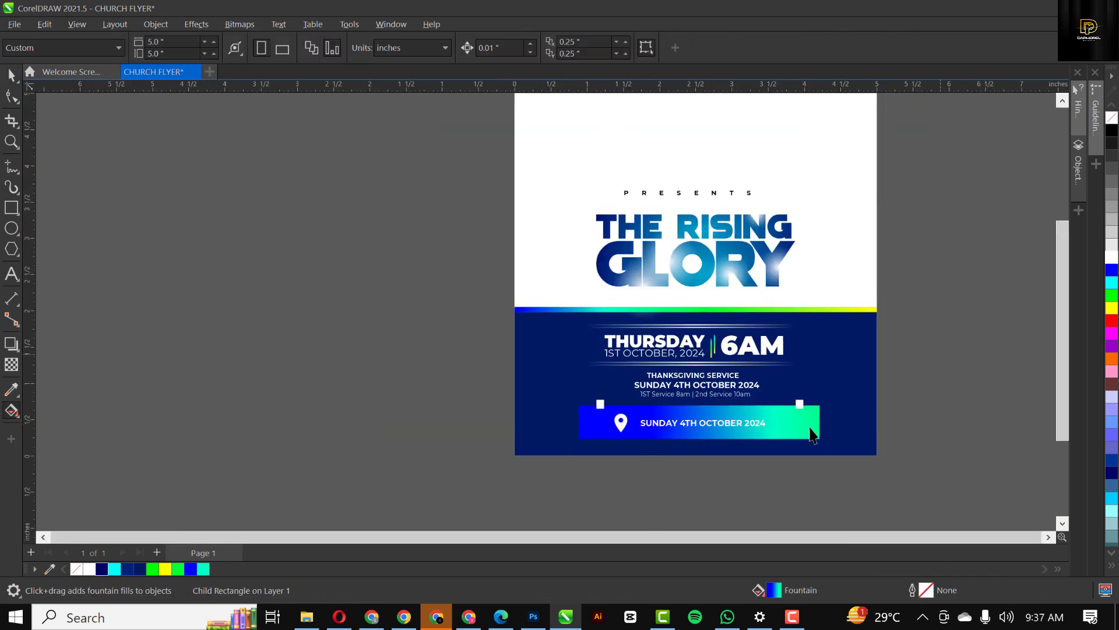
- Reword the white date text on the gradient bar as the venue's street address
scroll(708, 436, up, 1)
click(729, 433)
scroll(725, 412, up, 1)
double_click(725, 412)
scroll(723, 417, up, 3)
key(ctrl+a)
text(10)
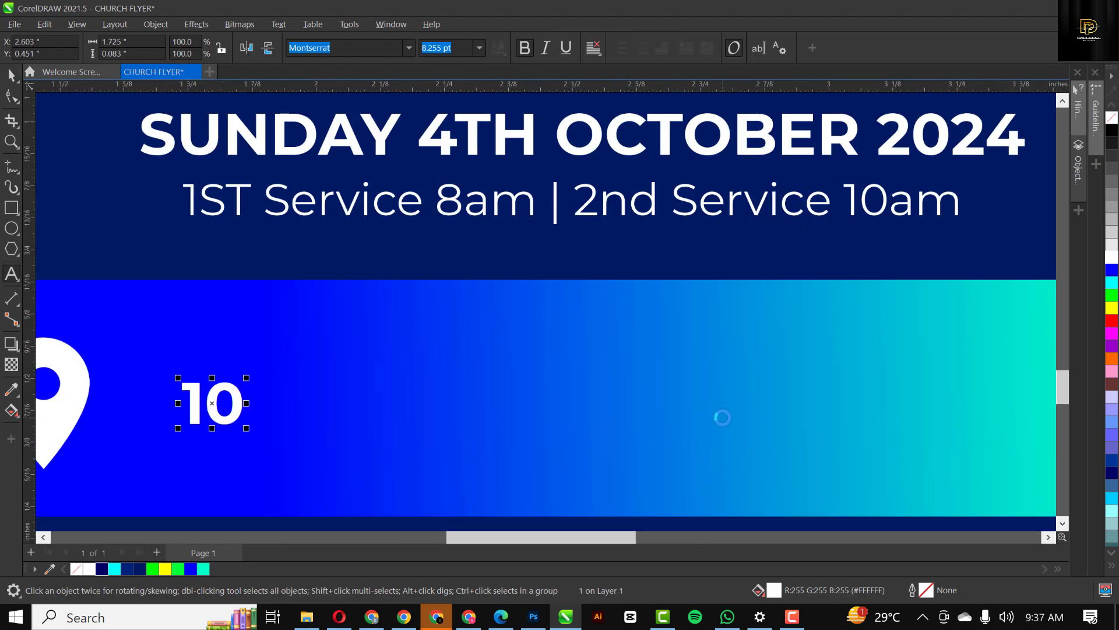
text(, Mustapha Street, Off)
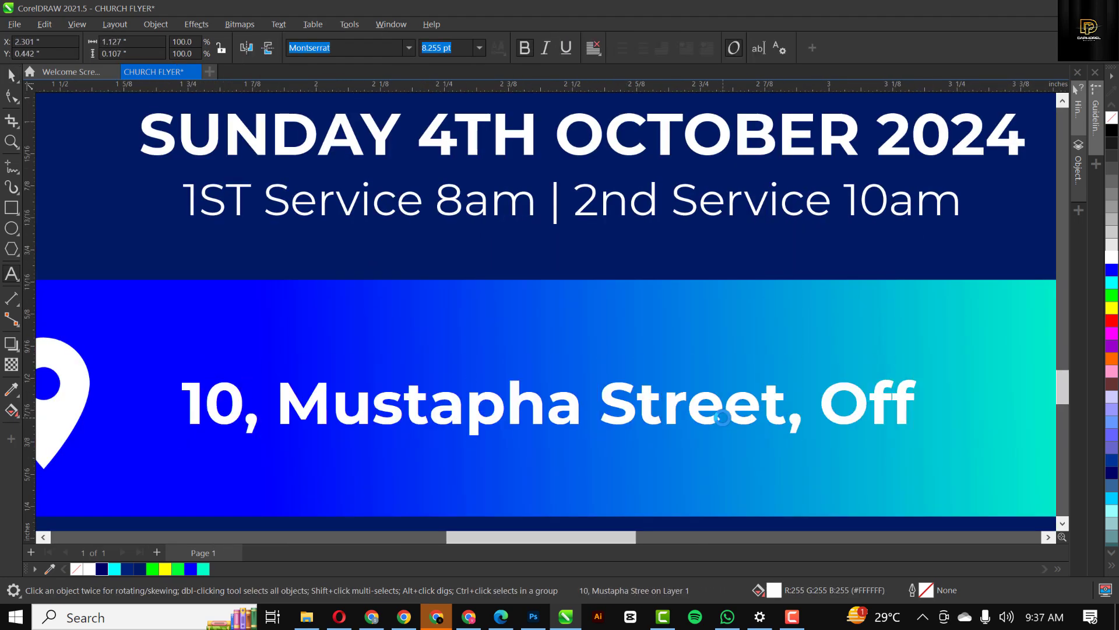
text( Alfred Willliams way)
key(ctrl+space)
- Remove the surplus letter from the address text and scale the line down to fit inside the bar beside the location icon
scroll(725, 415, down, 1)
double_click(886, 405)
key(BackSpace)
key(ctrl+space)
scroll(726, 414, down, 2)
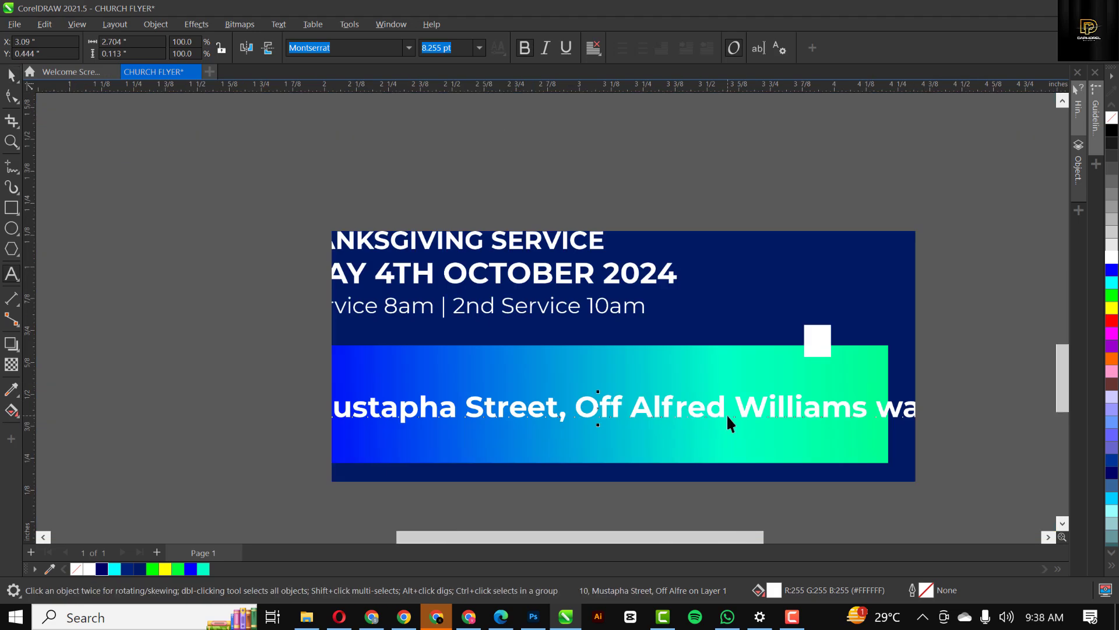
drag(871, 424, 828, 422)
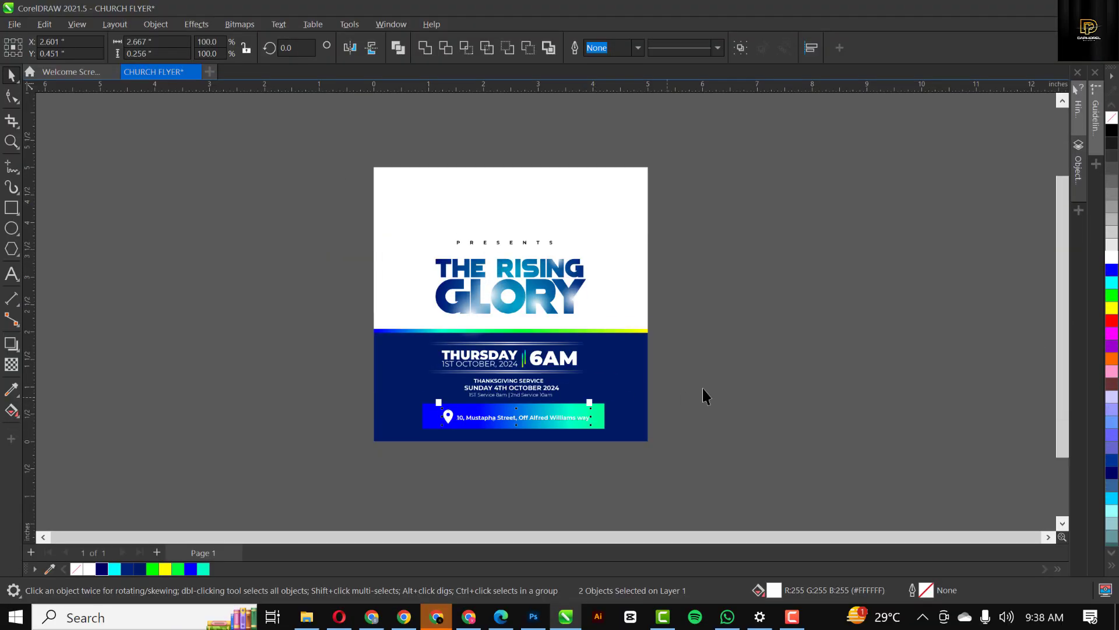
click(735, 371)
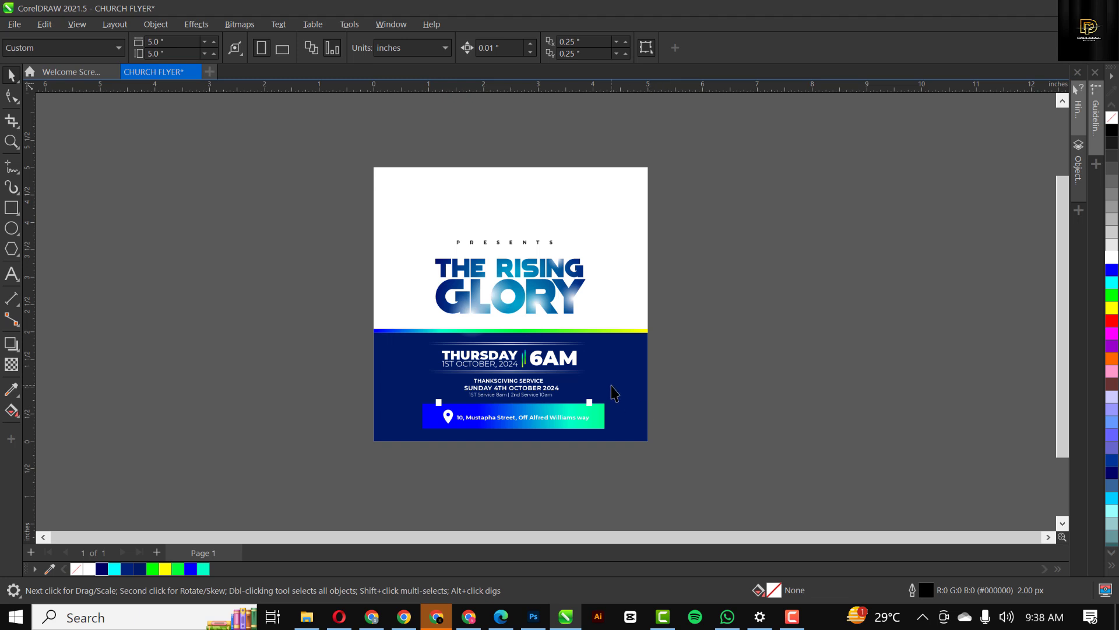
- Import the maxresdefault church logo image from the CHURCH FLYER folder in File Explorer at the flyer's upper left corner
scroll(612, 394, down, 6)
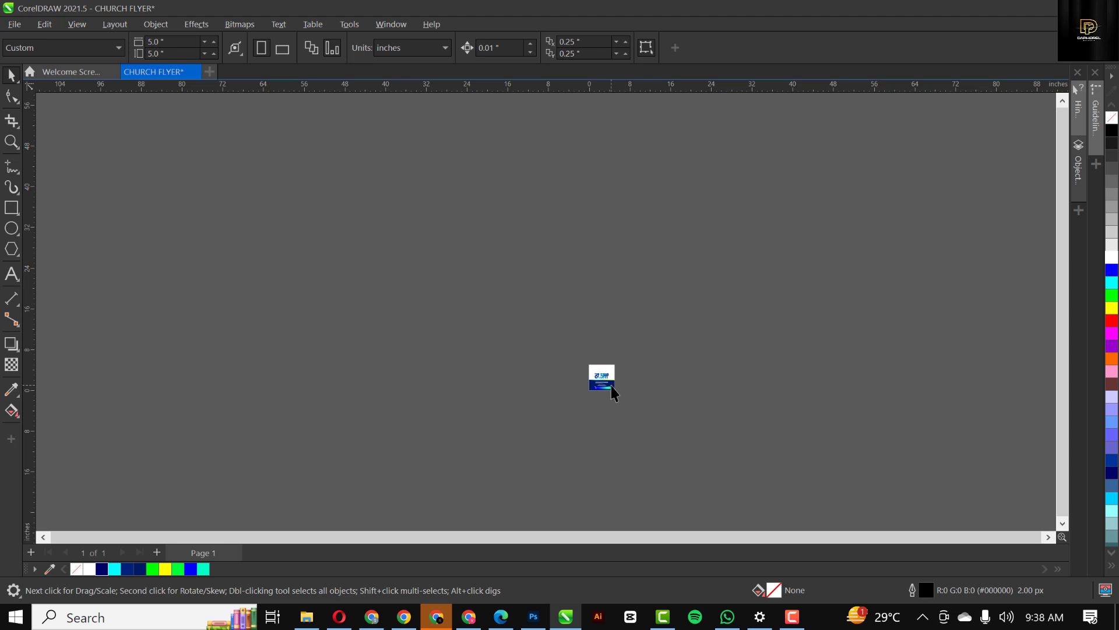
key(shift+F4)
scroll(612, 391, down, 3)
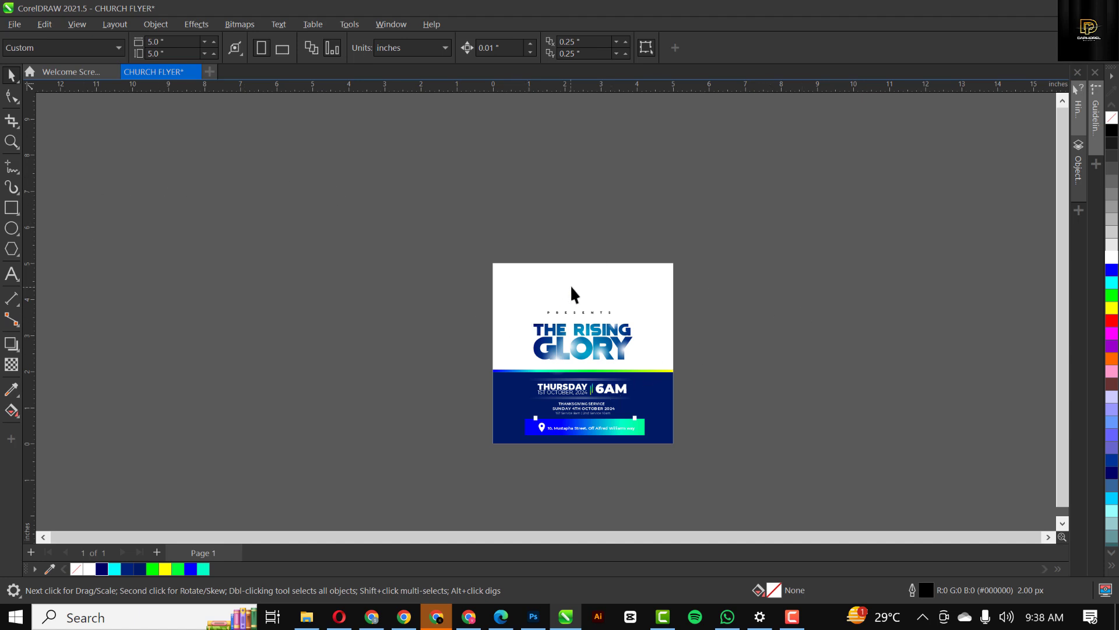
scroll(569, 309, up, 3)
scroll(569, 315, up, 2)
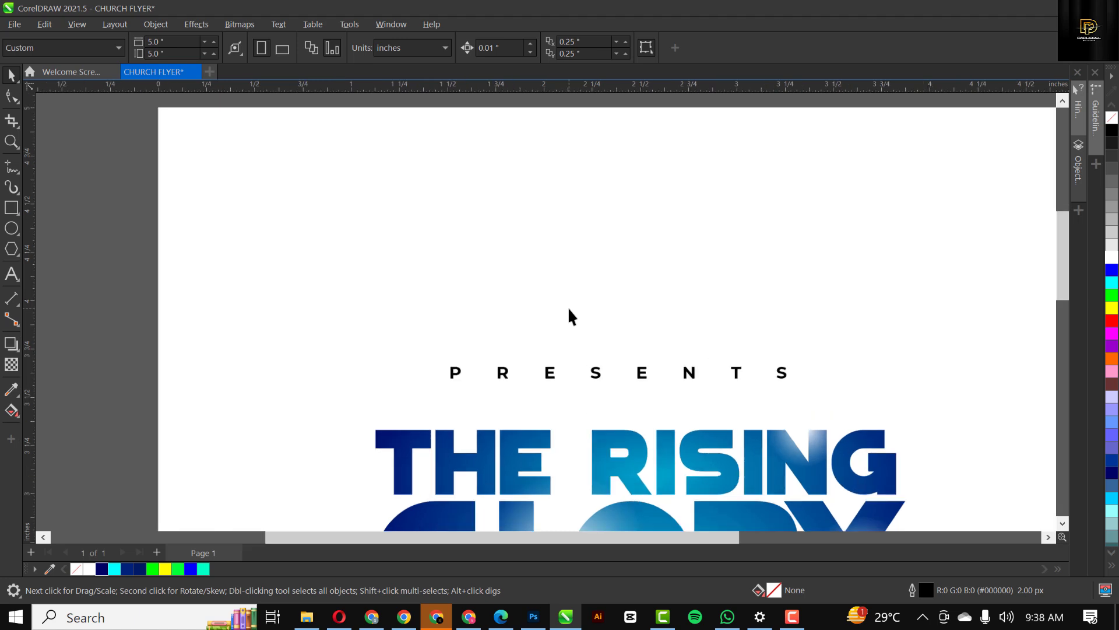
click(307, 617)
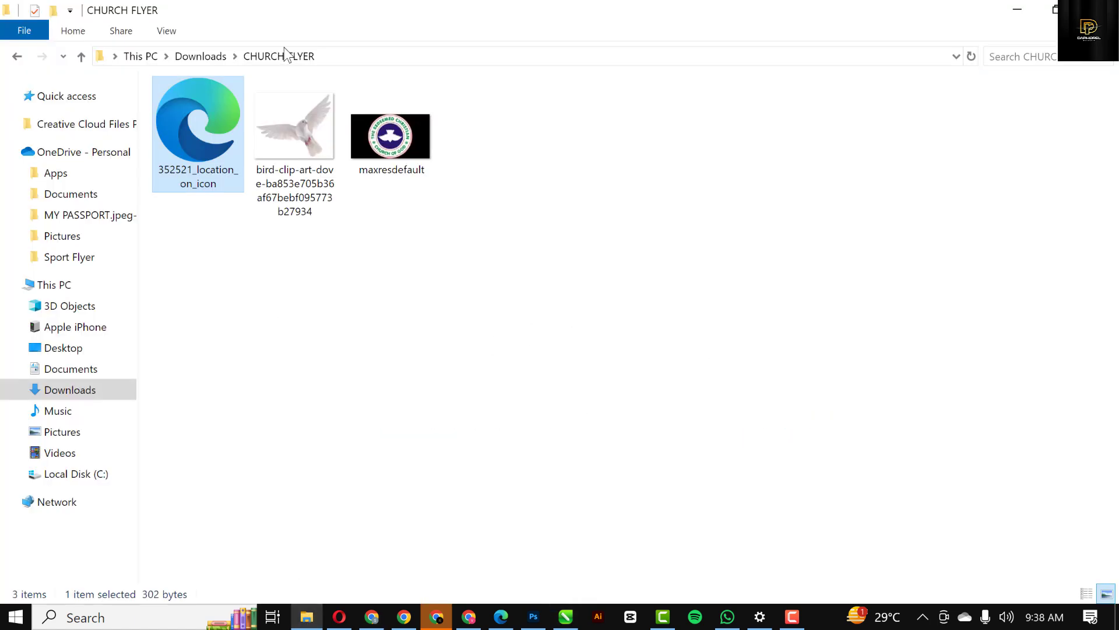
click(395, 139)
drag(396, 138, 99, 204)
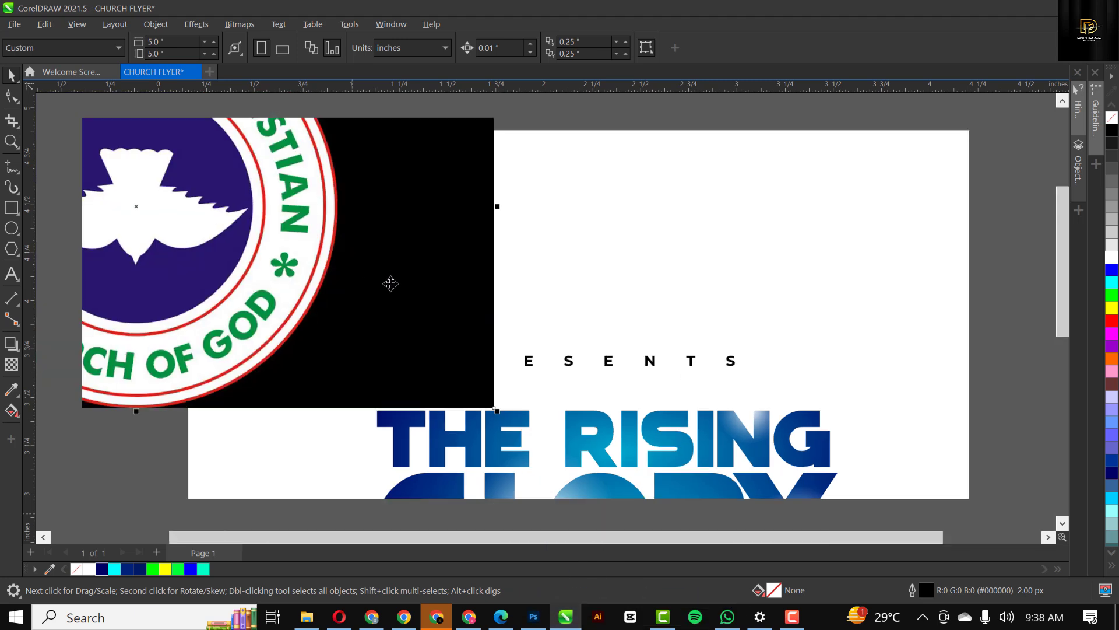
- Draw a circle over the imported church logo and centre it on the logo image
scroll(390, 282, down, 3)
scroll(355, 243, up, 4)
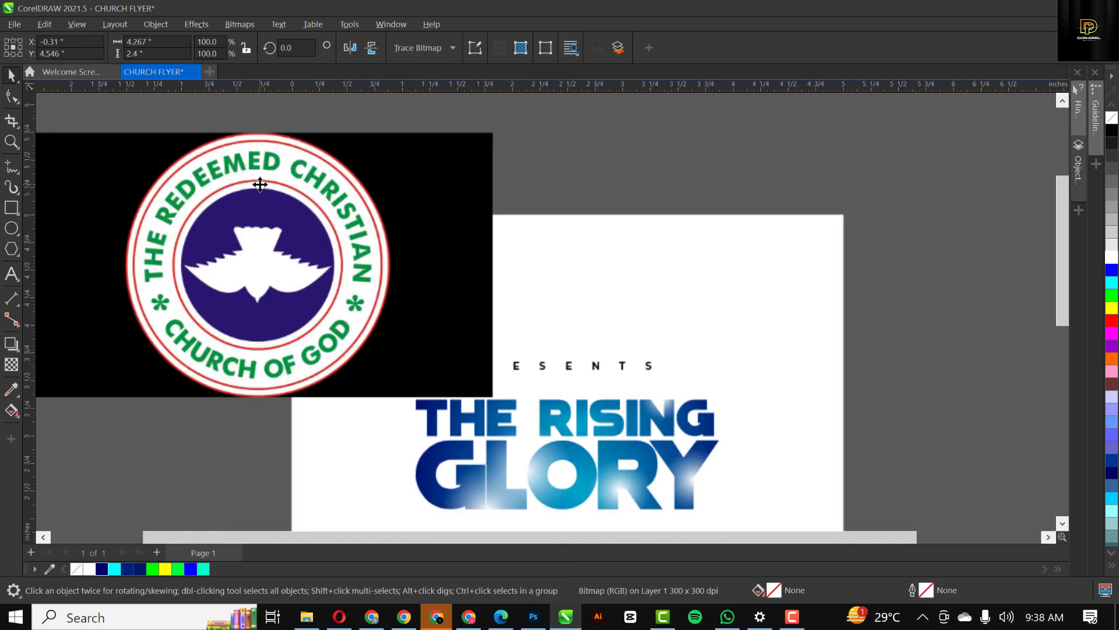
scroll(291, 214, up, 3)
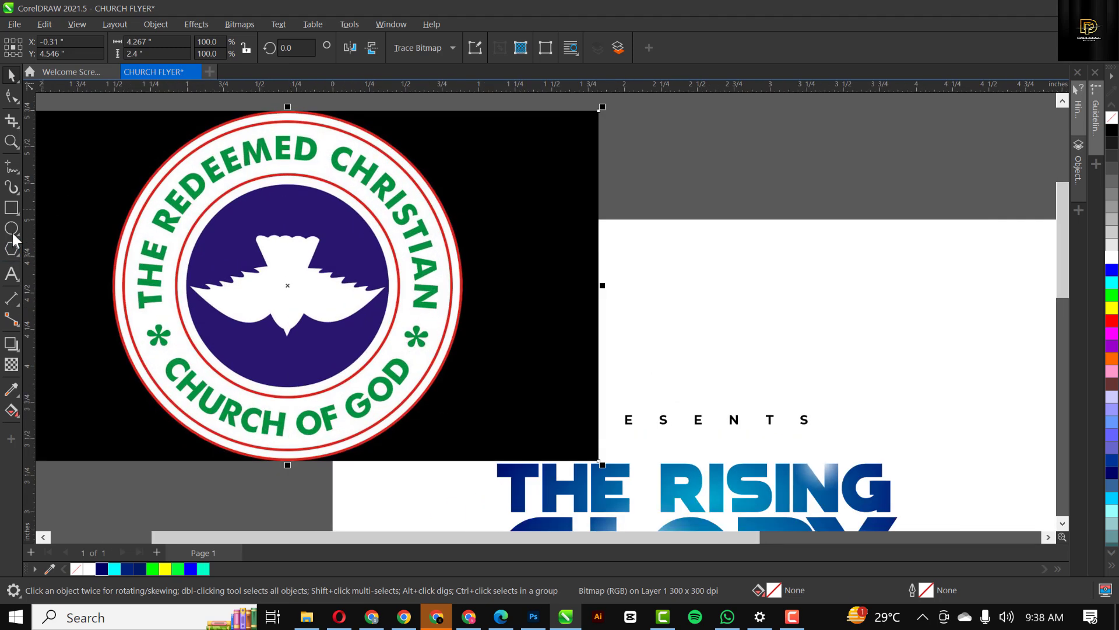
drag(324, 251, 505, 430)
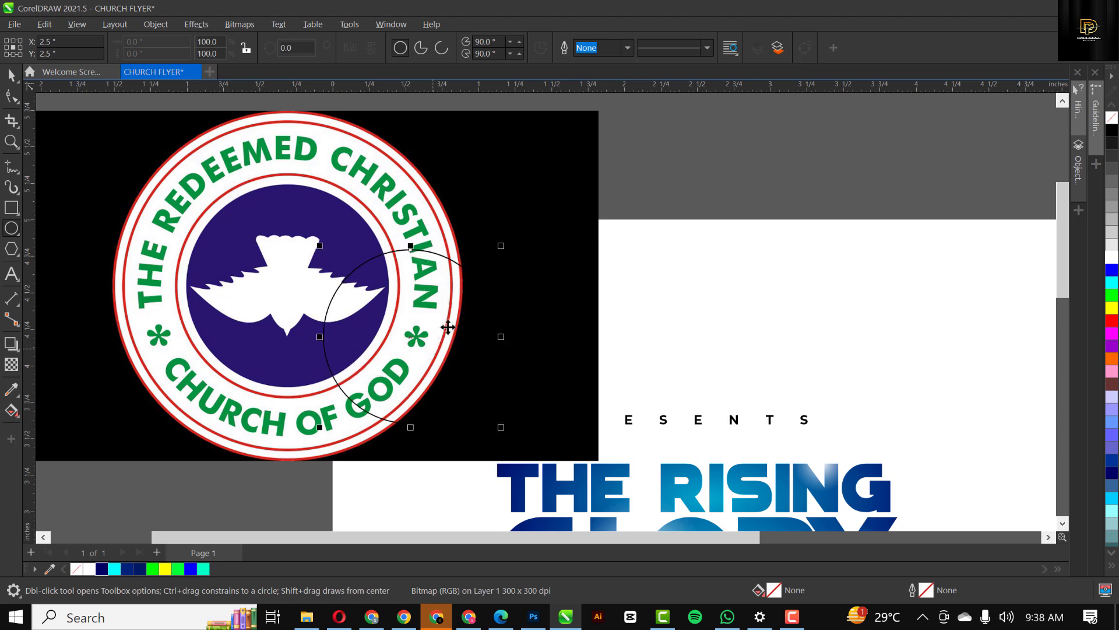
key(space)
scroll(444, 323, down, 2)
mouse_move(444, 323)
mouse_down()
mouse_move(339, 301)
mouse_move(363, 303)
mouse_up()
shift+click(432, 231)
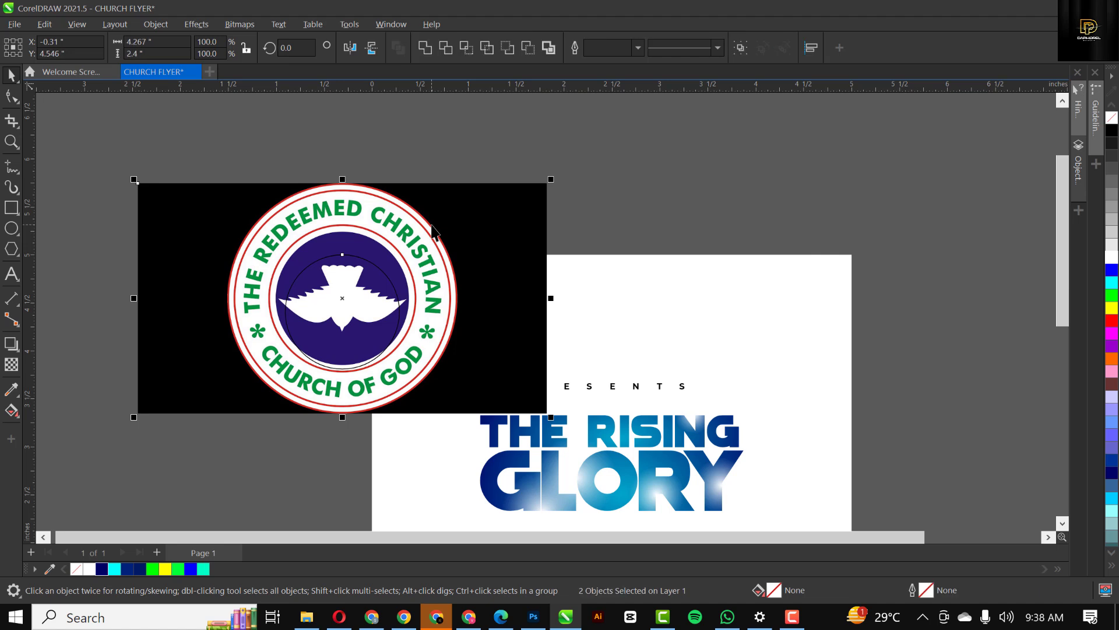
shift+click(353, 284)
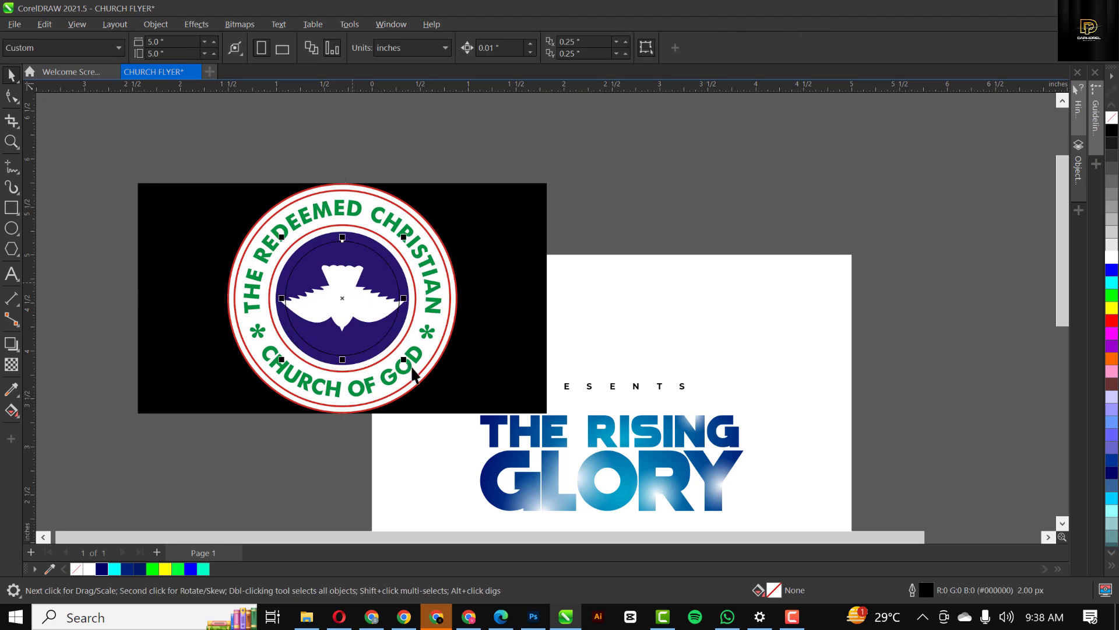
- Scale the circle from its centre to about 2.393 in so it matches the logo's outer red ring
drag(414, 371, 450, 418)
scroll(432, 335, up, 1)
scroll(432, 335, up, 1)
scroll(437, 361, down, 1)
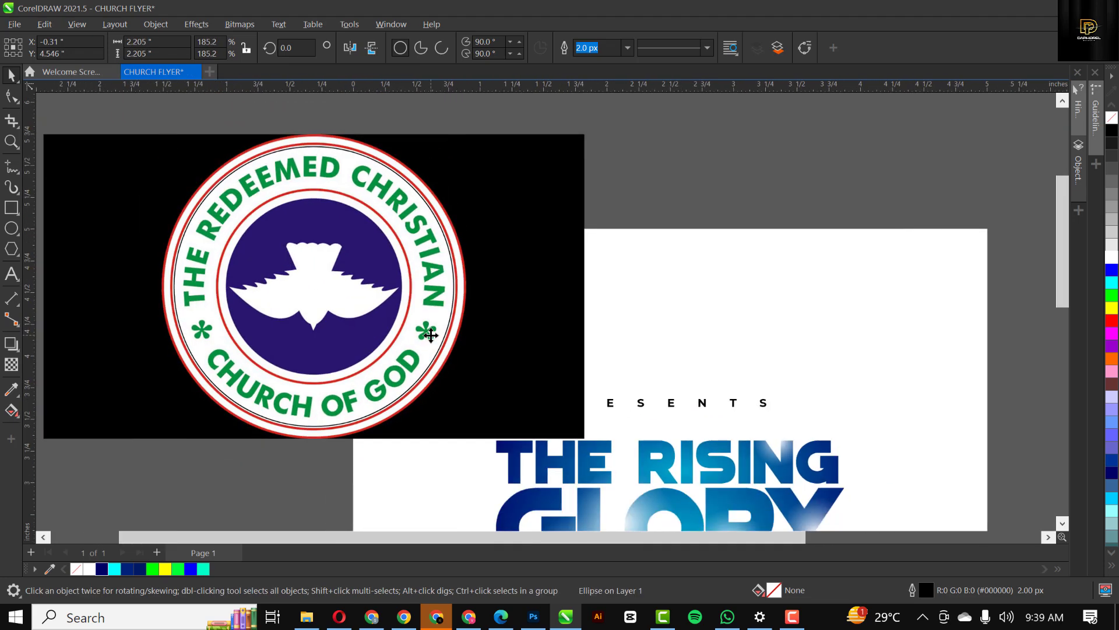
scroll(465, 435, up, 2)
scroll(465, 434, up, 1)
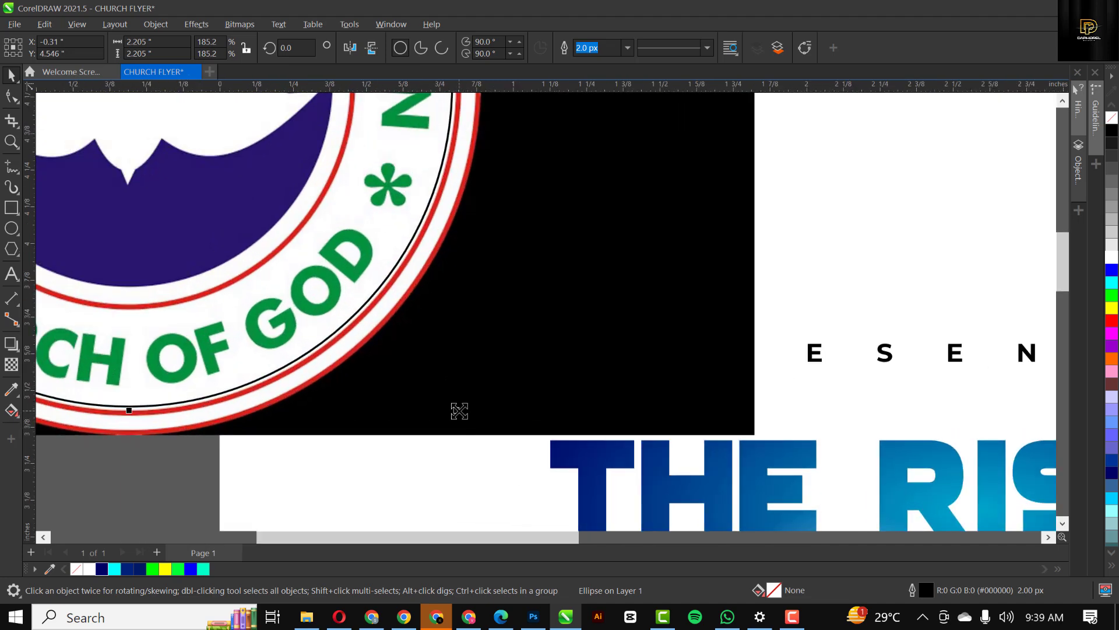
drag(459, 411, 474, 457)
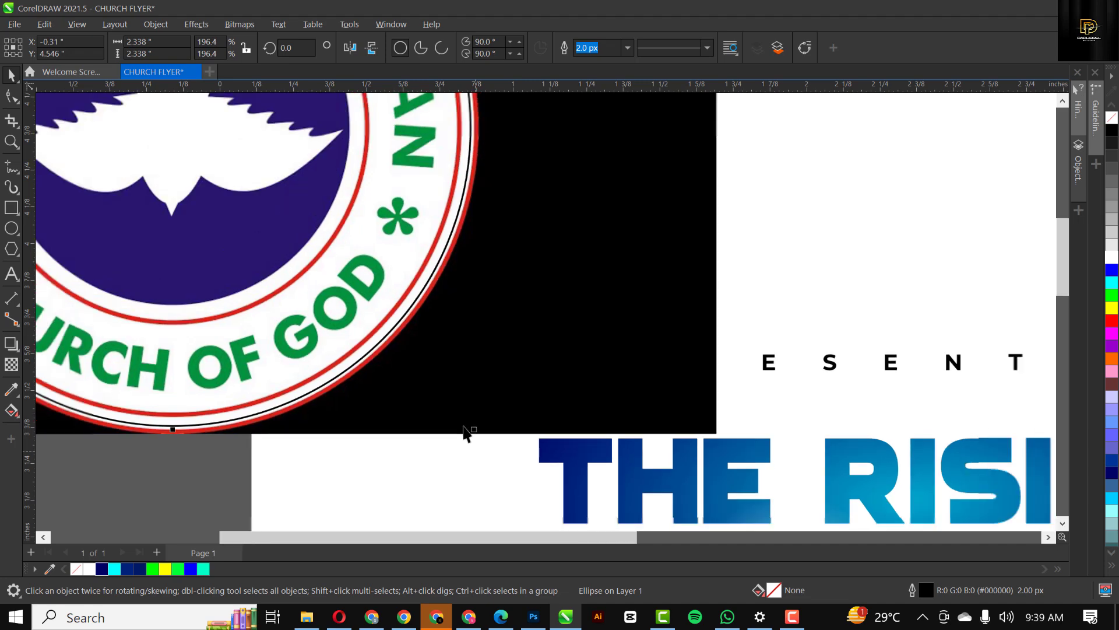
scroll(465, 434, down, 2)
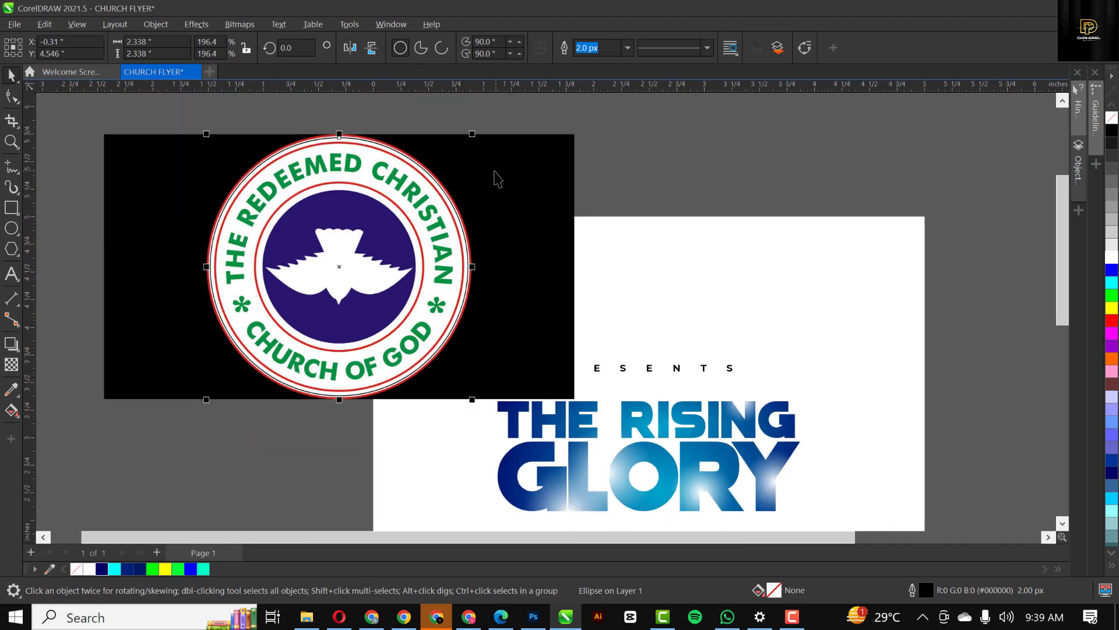
scroll(465, 142, up, 2)
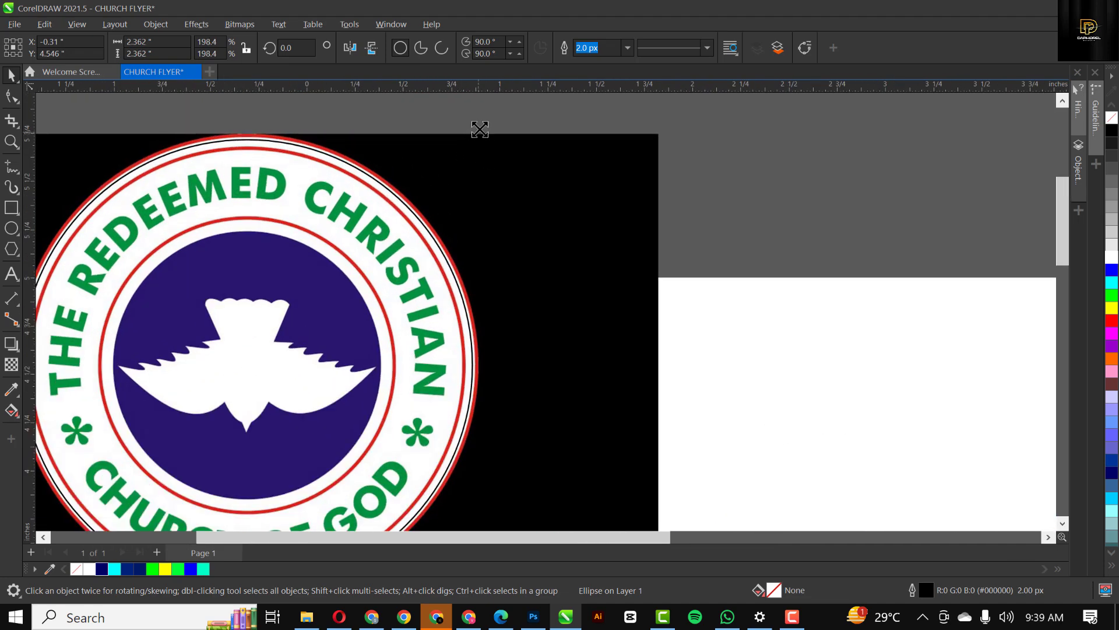
drag(480, 130, 482, 126)
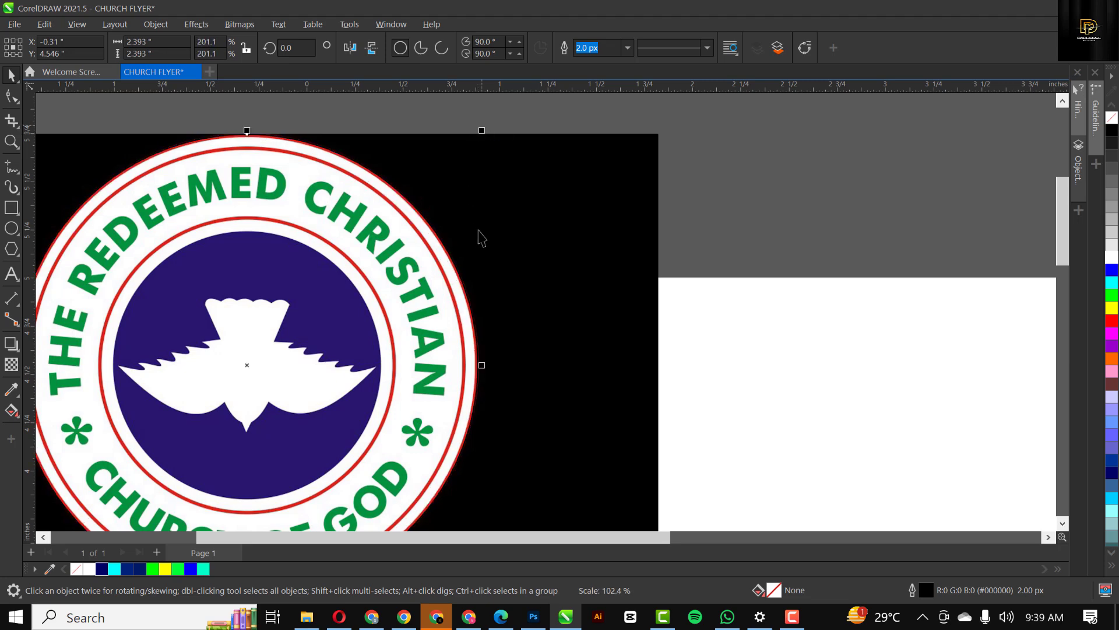
scroll(457, 208, down, 1)
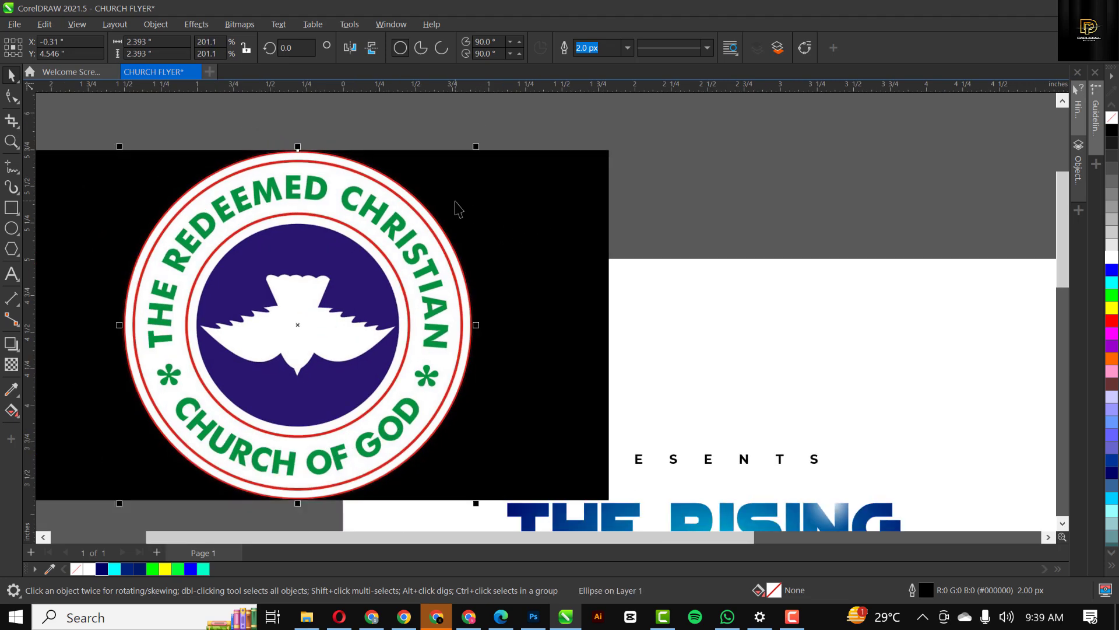
- Fill the circle over the church logo with white
click(1112, 259)
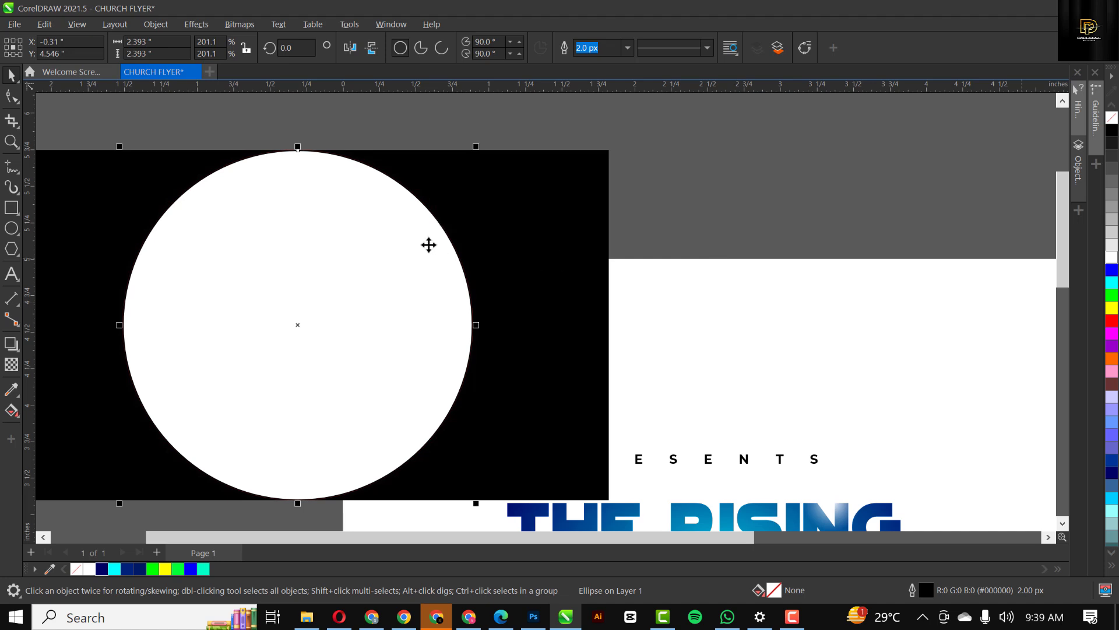
scroll(428, 245, down, 1)
scroll(395, 250, up, 1)
- Intersect the white circle with the logo image and delete the circle
shift+click(513, 225)
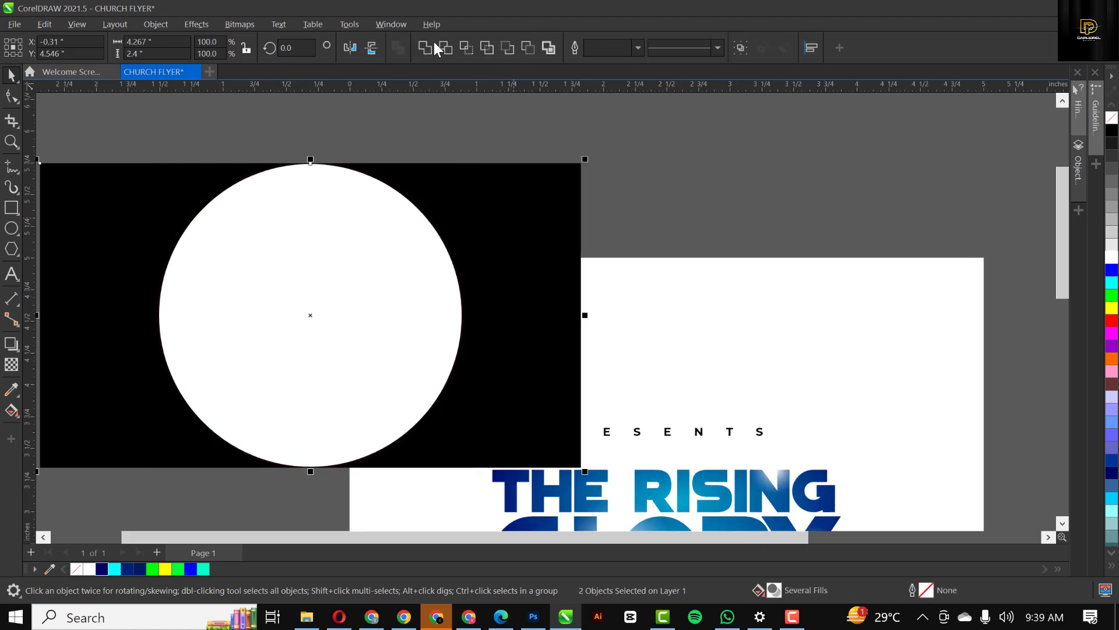
click(467, 46)
click(241, 328)
key(Delete)
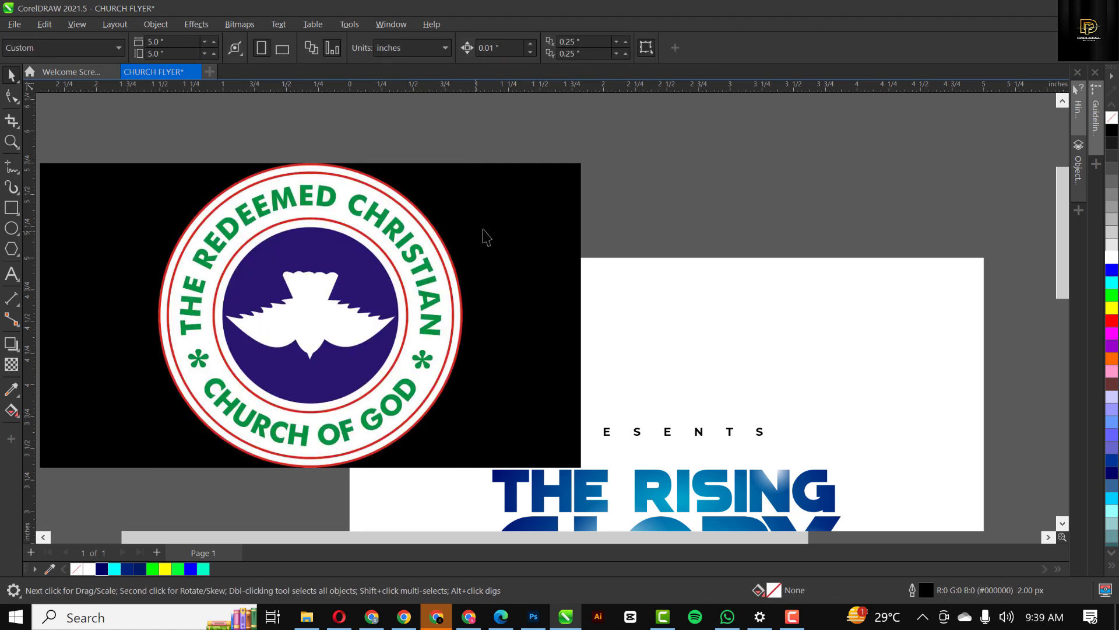
- Delete the leftover black-backed logo image, then shrink the round logo to about 0.396 in and place it above the PRESENTS line
key(Delete)
click(387, 258)
scroll(387, 258, down, 4)
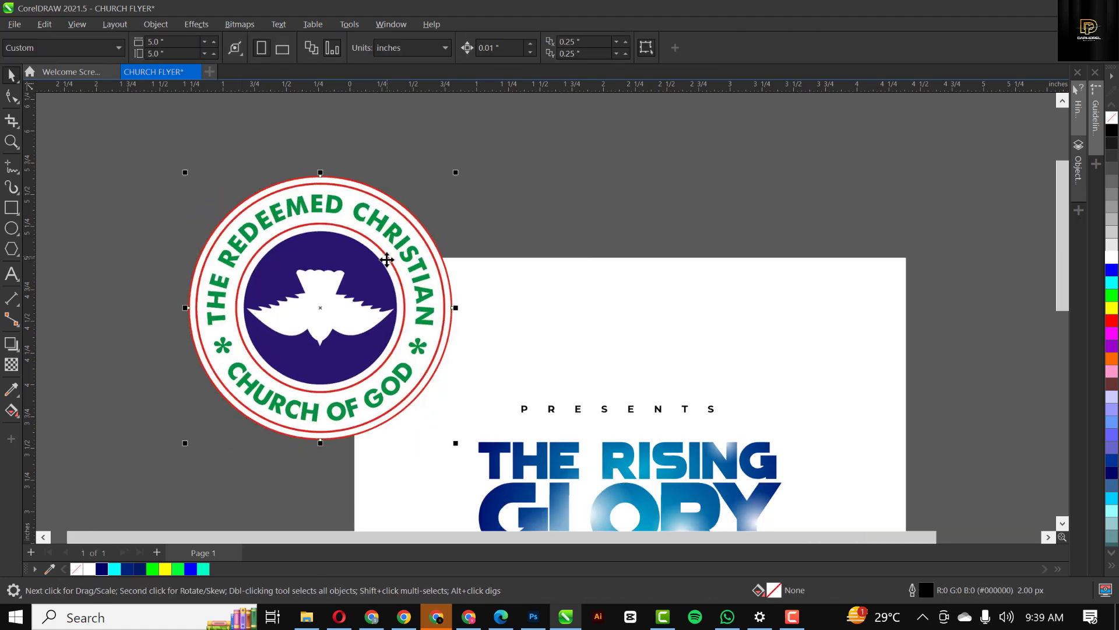
drag(432, 381, 355, 327)
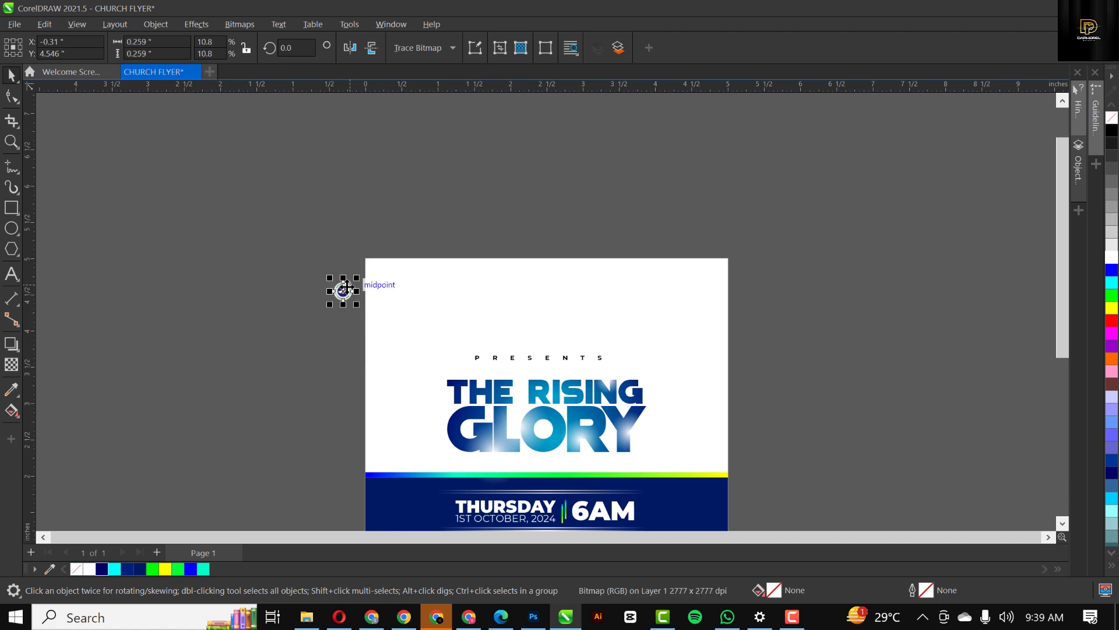
drag(347, 287, 484, 341)
scroll(476, 320, up, 2)
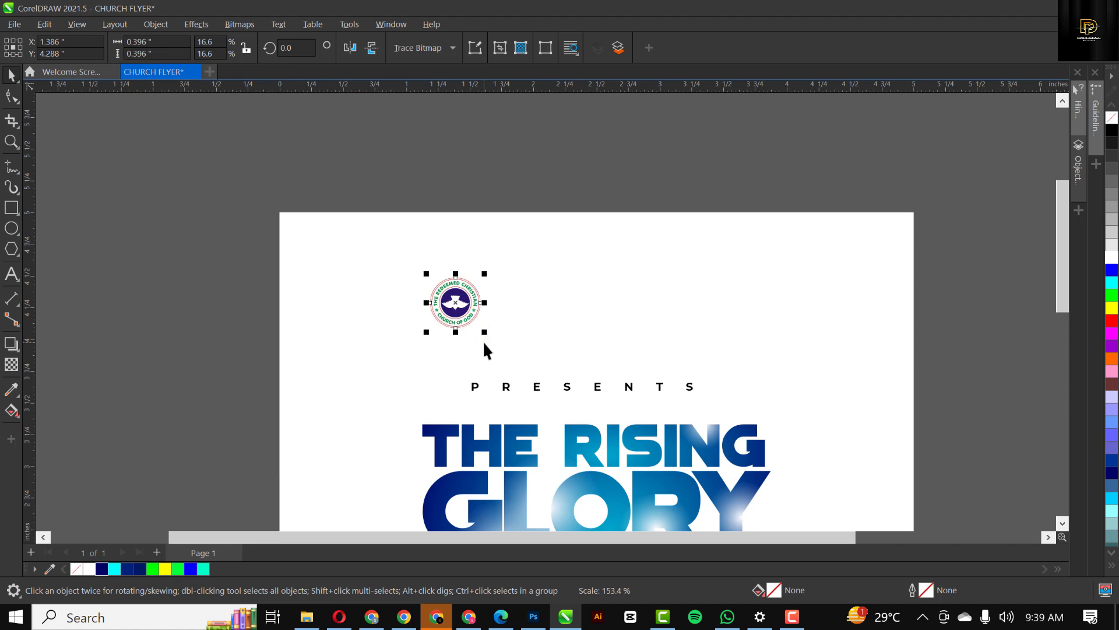
drag(458, 305, 483, 306)
- Add the artistic text PEACE HOUSE AREA HQTS in capitals above the flyer page
key(F8)
click(419, 188)
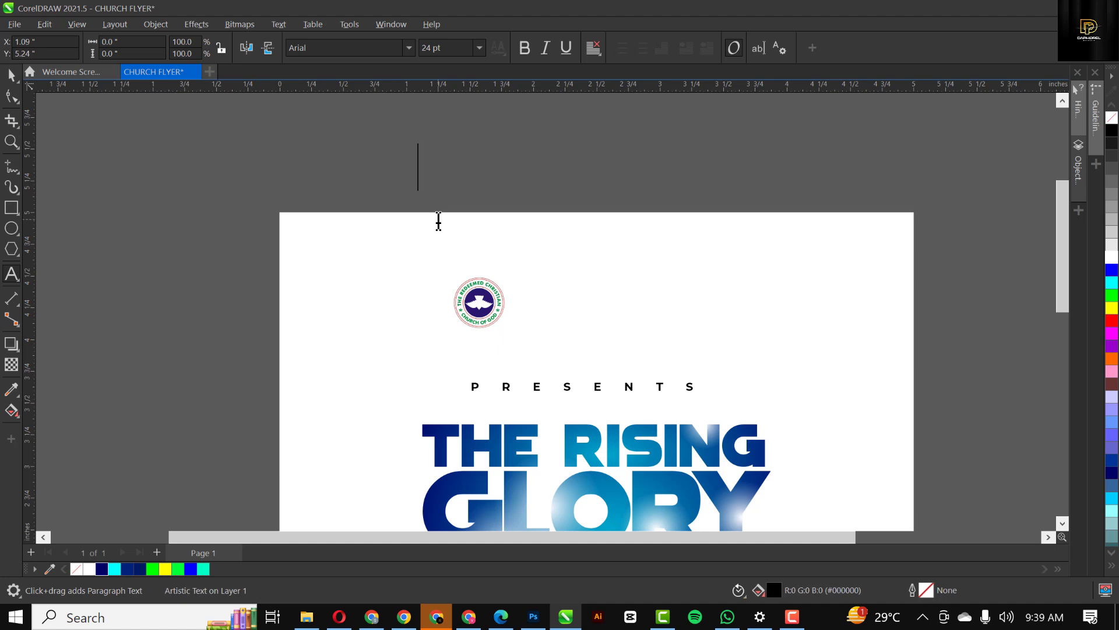
text(peace)
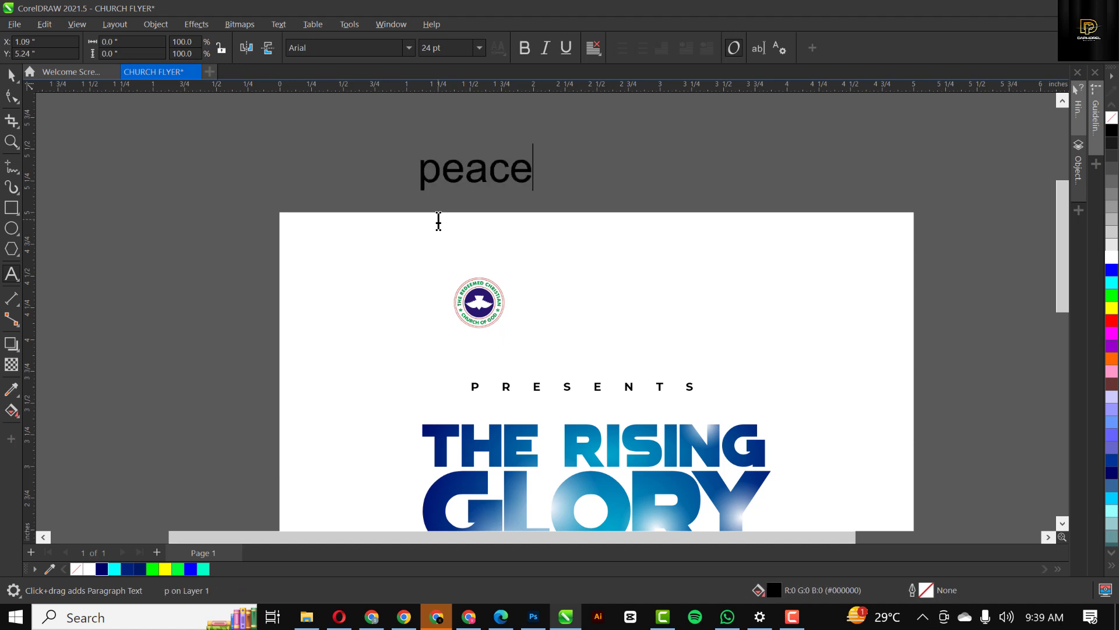
key(ctrl+a)
text(P)
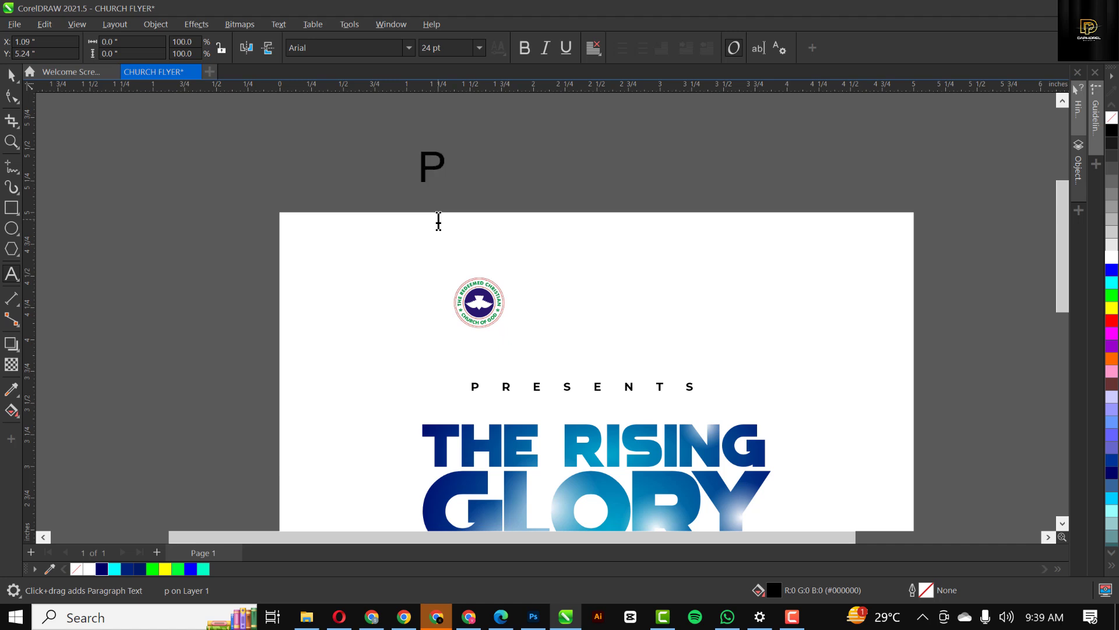
text(EACE HOUSE)
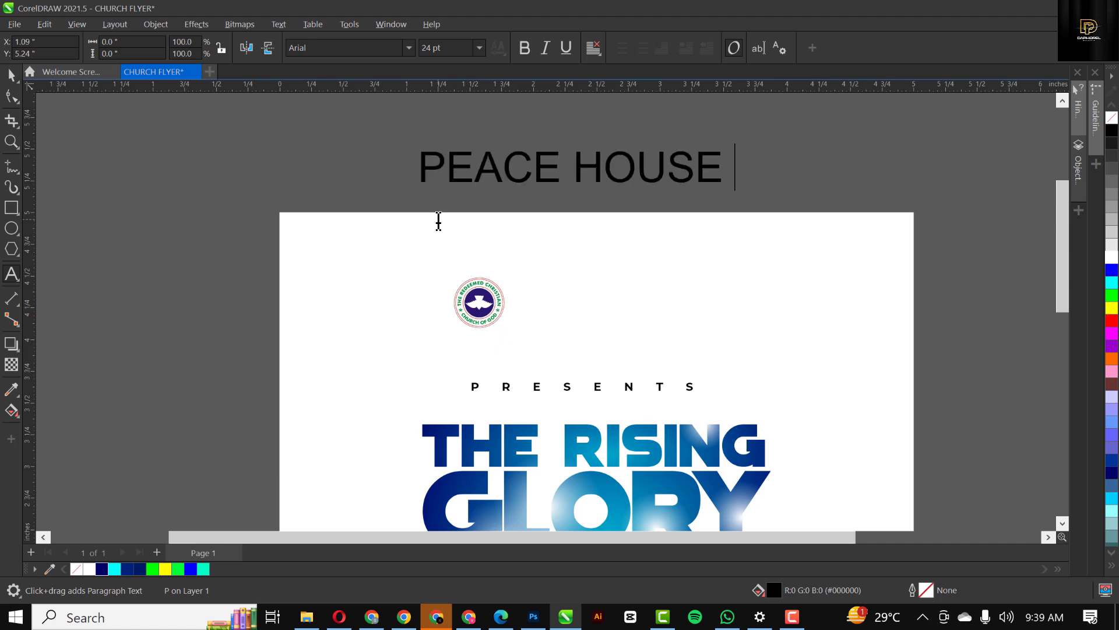
text( AREA)
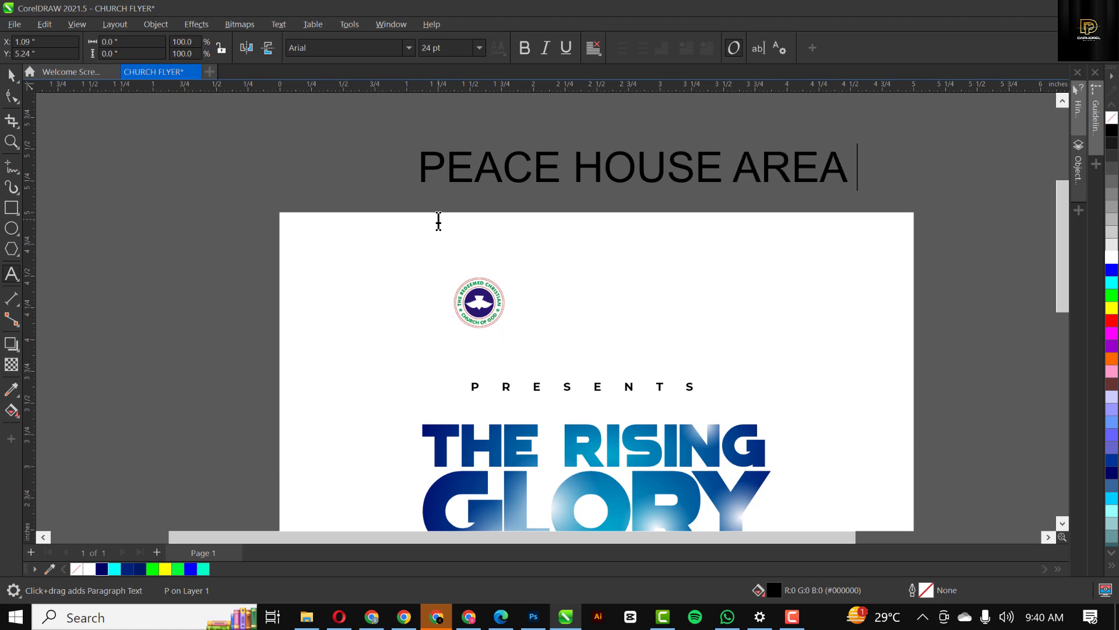
text( HQTS)
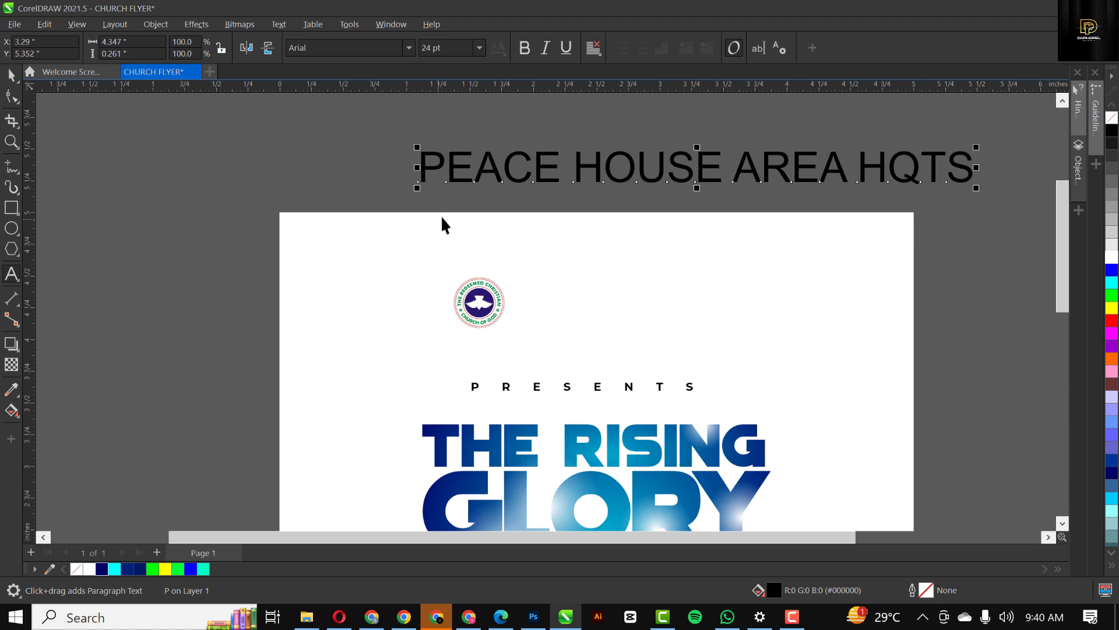
key(ctrl+space)
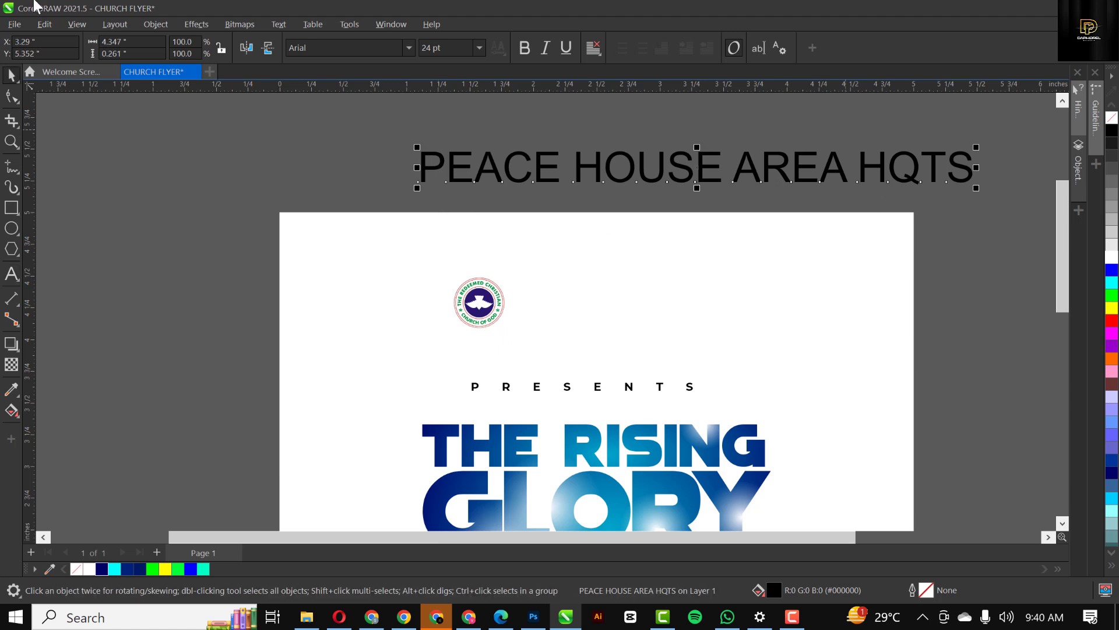
- Set the PEACE HOUSE AREA HQTS text to Montserrat Black and scale it down to about 5.156 pt
click(409, 48)
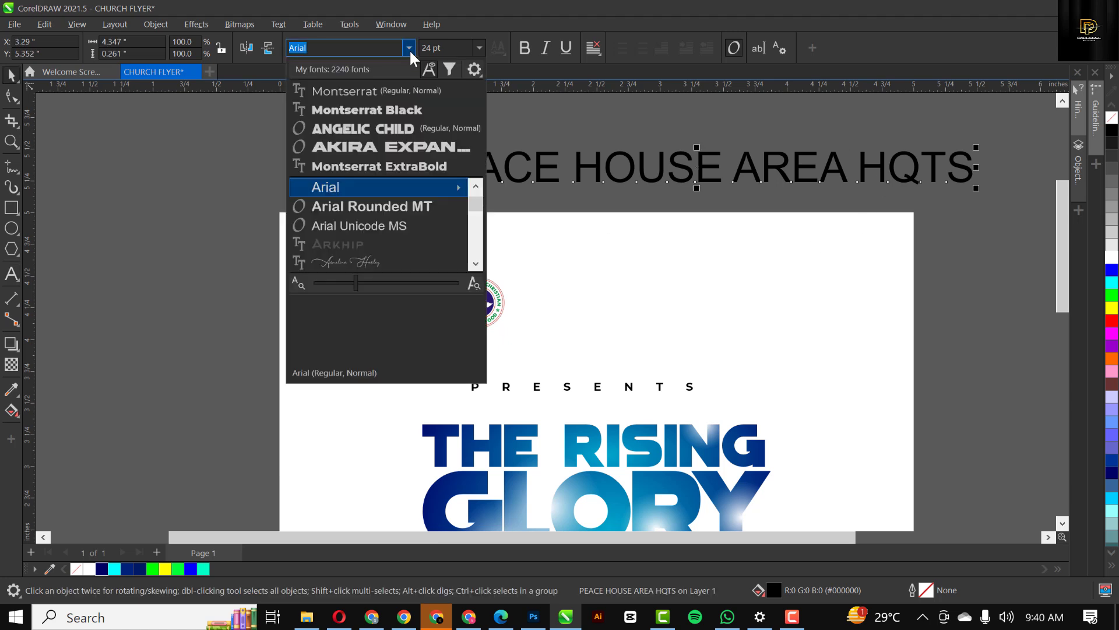
click(395, 110)
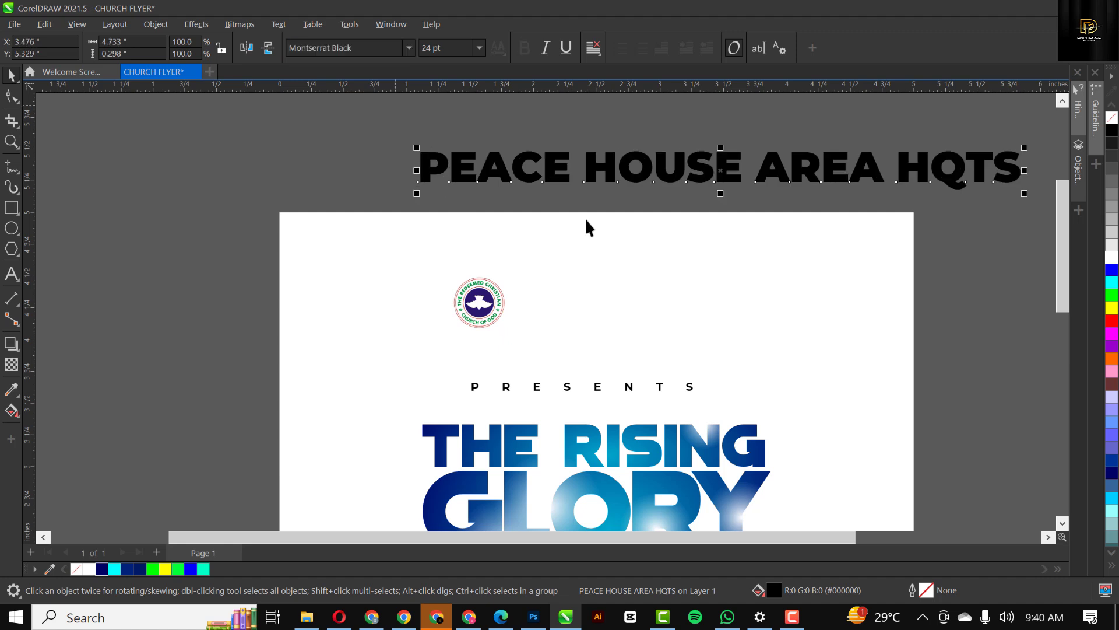
drag(1027, 194, 717, 168)
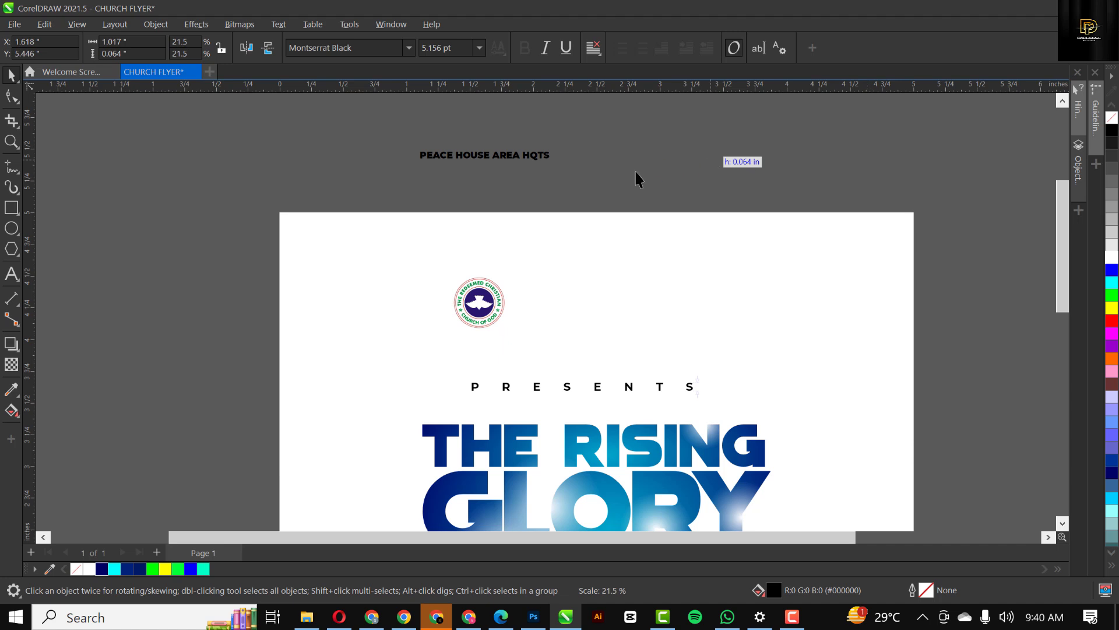
- Fill the PEACE HOUSE AREA HQTS text with Deep Navy Blue (#000066) and place it directly right of the church logo
drag(637, 179, 637, 179)
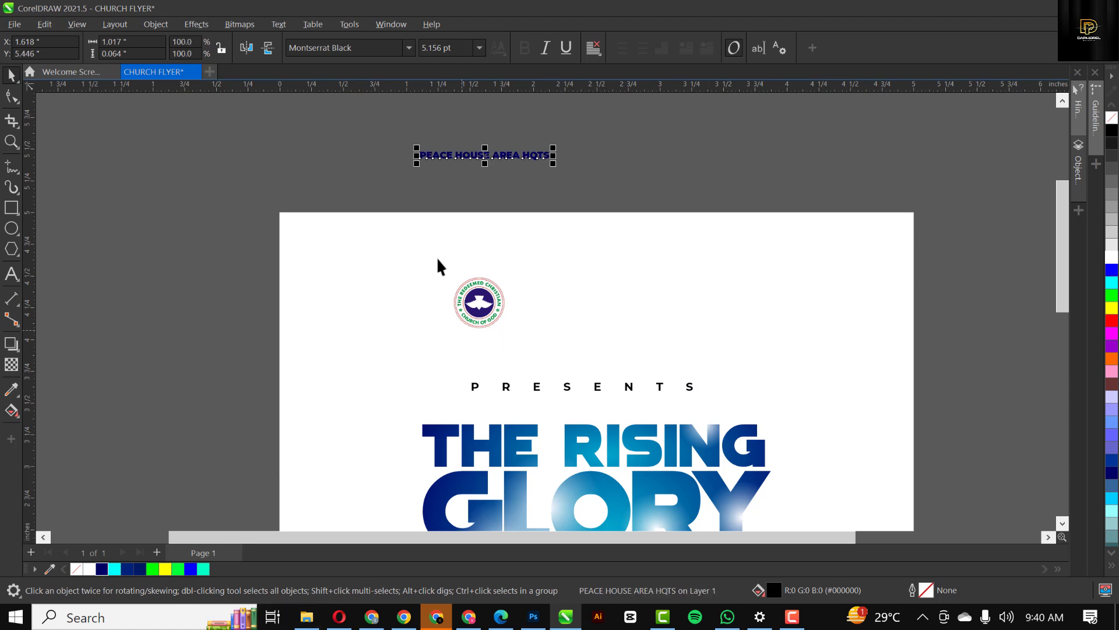
drag(566, 235, 589, 309)
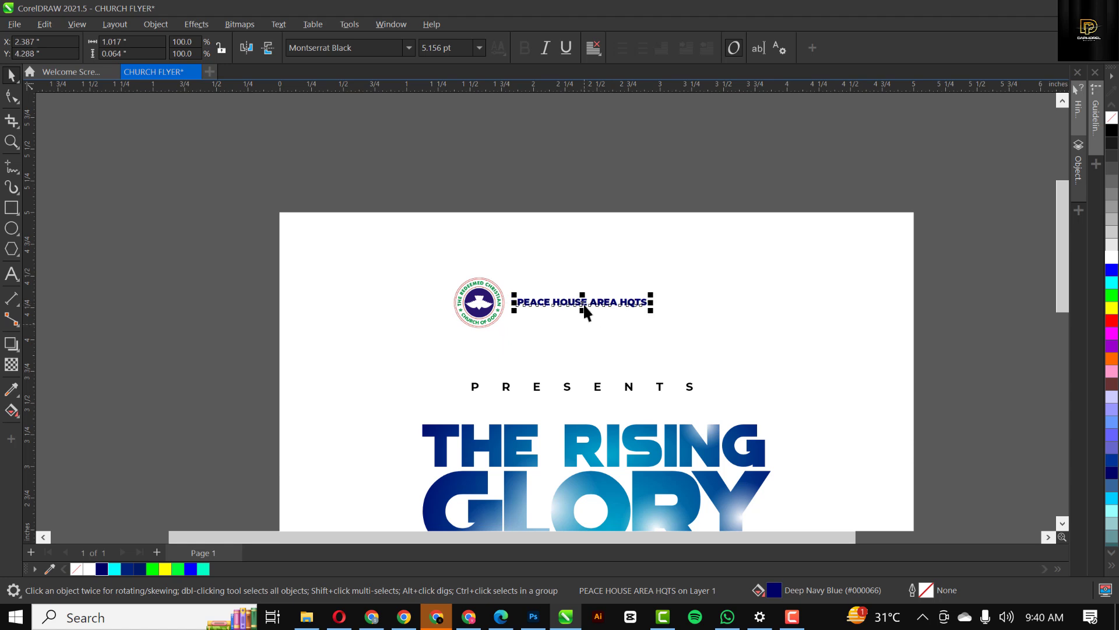
scroll(555, 177, down, 2)
click(555, 177)
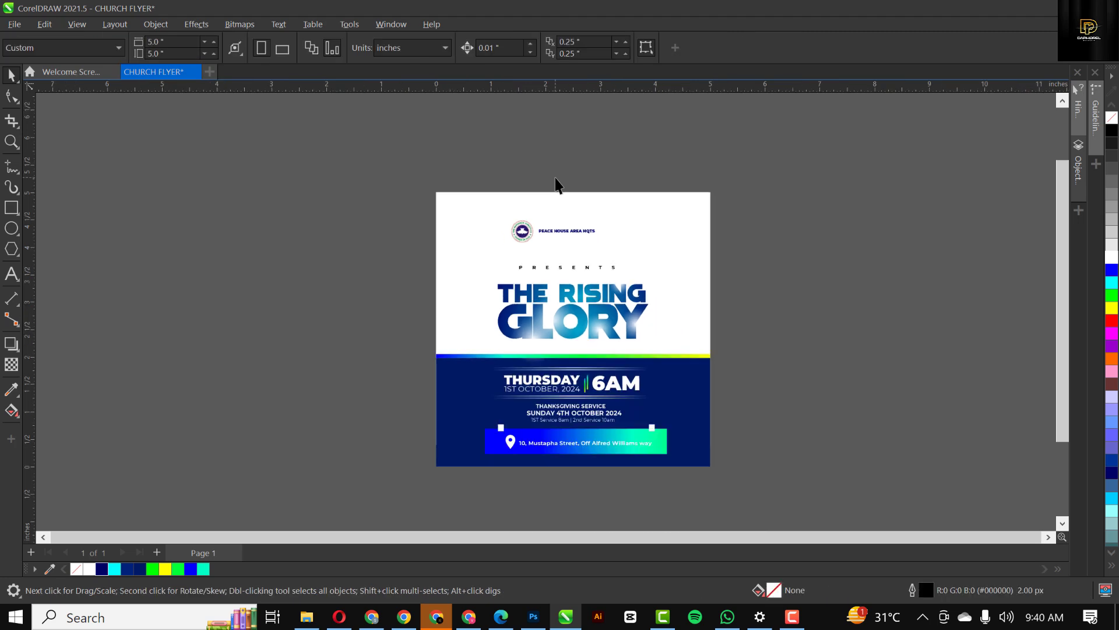
- Try to enlarge the PRESENTS line and THE RISING GLORY title together from their centre
scroll(590, 338, up, 1)
scroll(591, 340, up, 1)
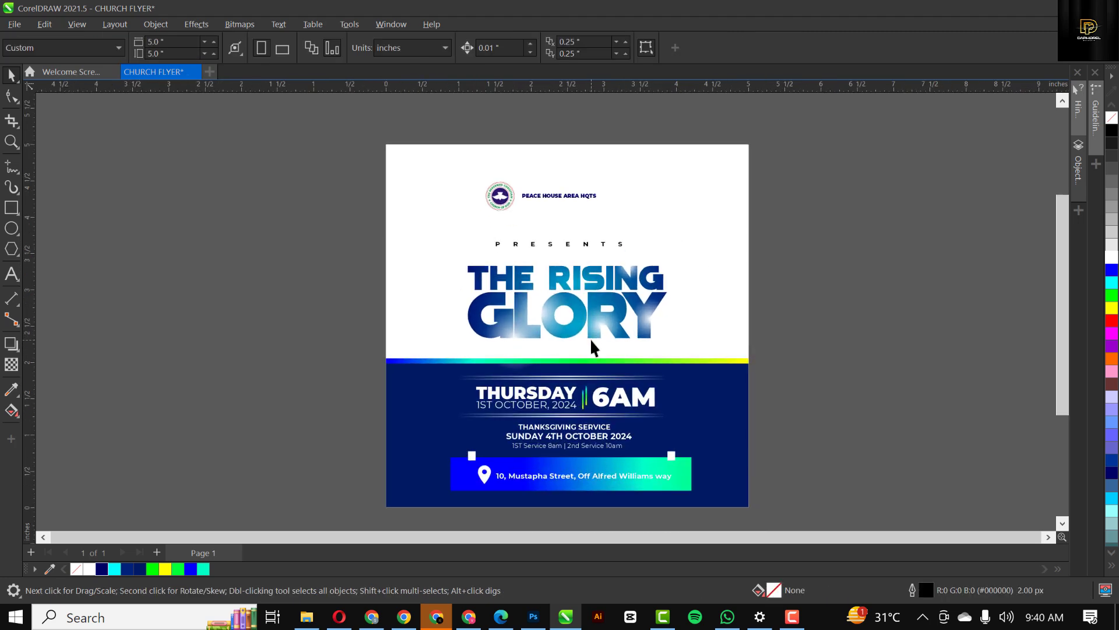
scroll(591, 340, up, 1)
drag(649, 298, 406, 380)
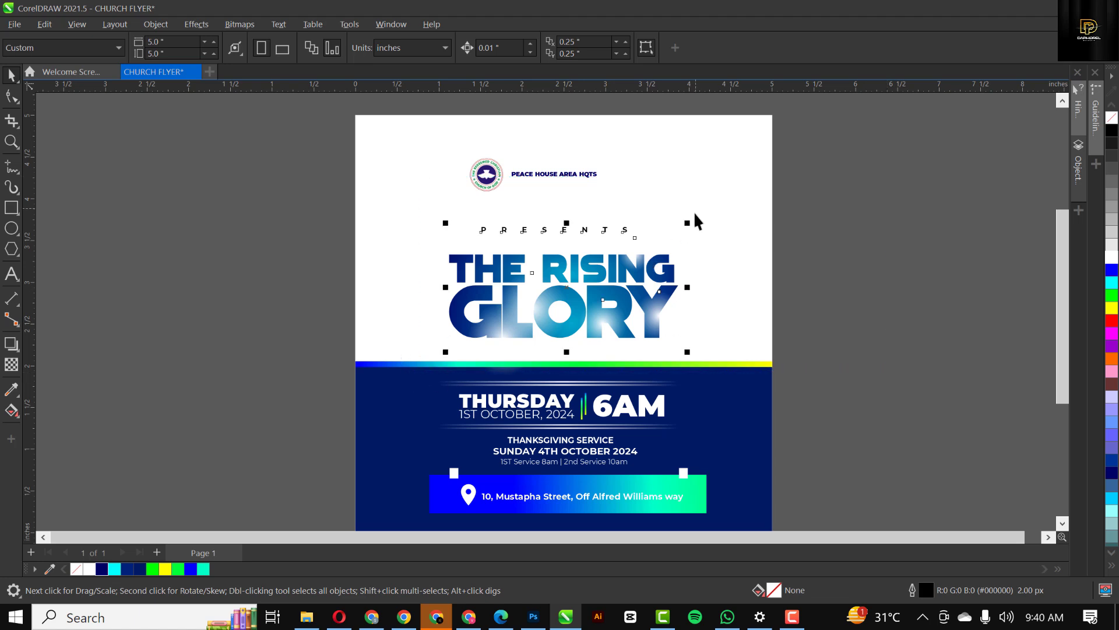
drag(688, 222, 707, 210)
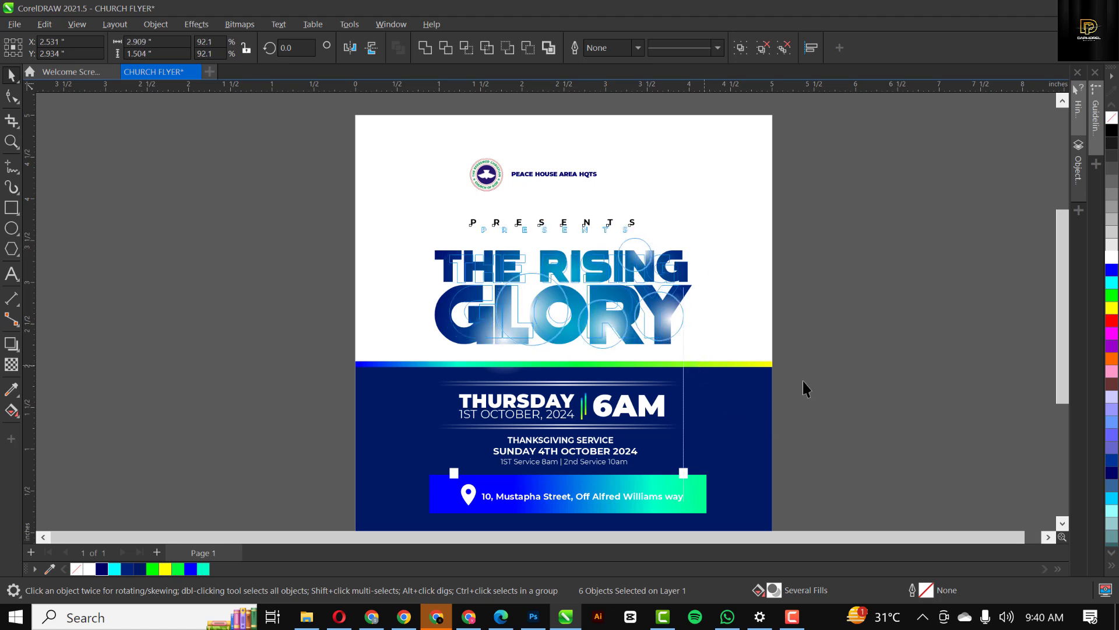
key(ctrl+z)
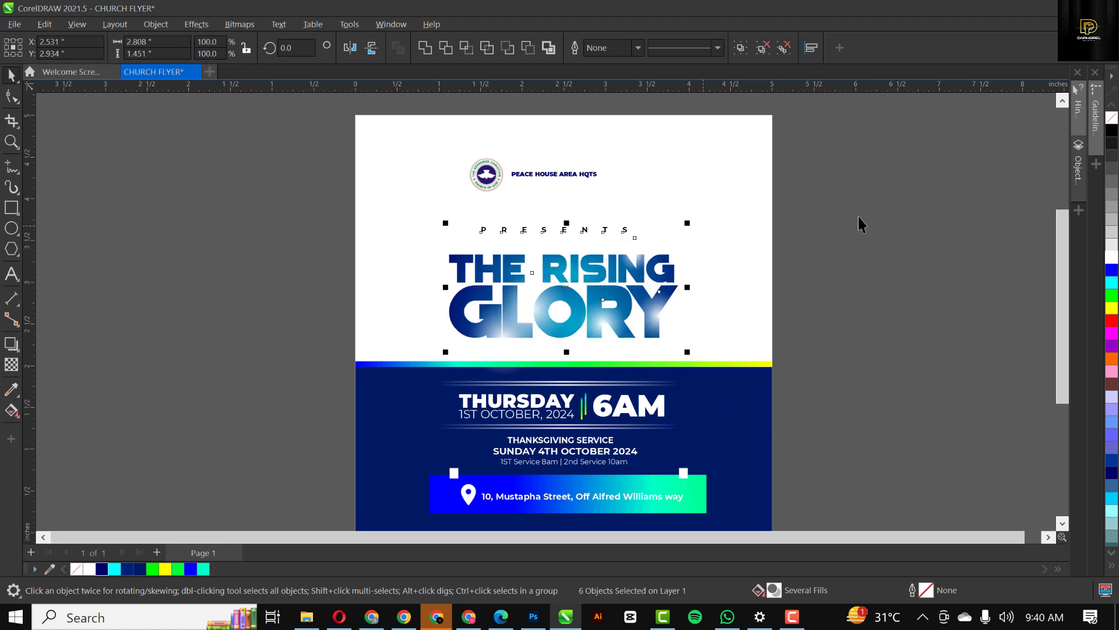
click(858, 217)
- Examine the overall flyer layout and the church logo with its PEACE HOUSE AREA HQTS text up close
scroll(528, 156, down, 2)
scroll(621, 266, up, 1)
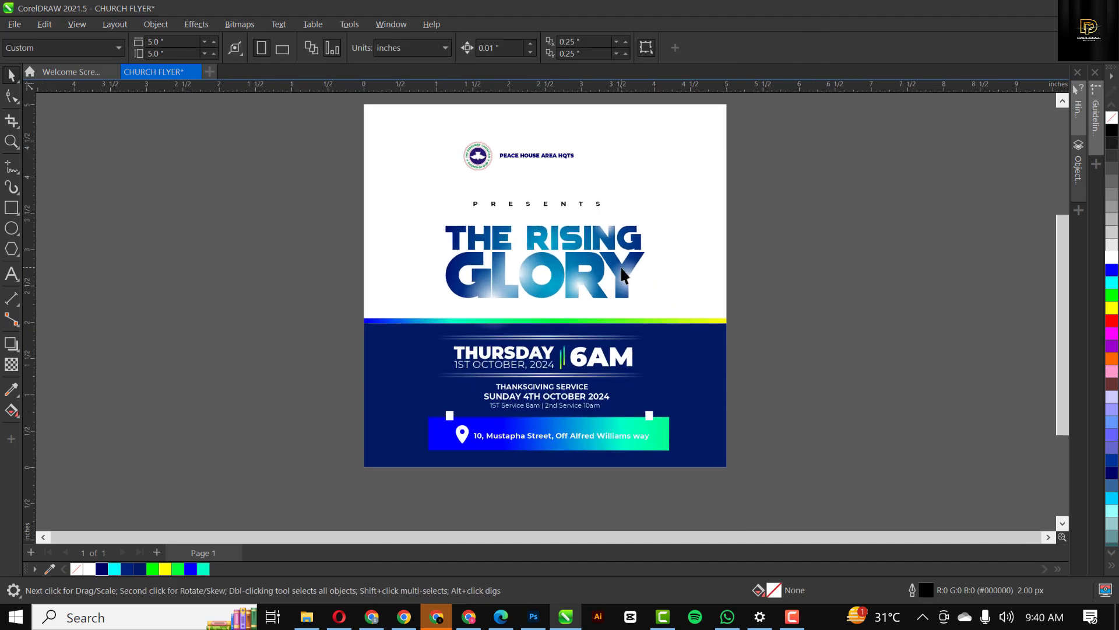
scroll(615, 273, up, 1)
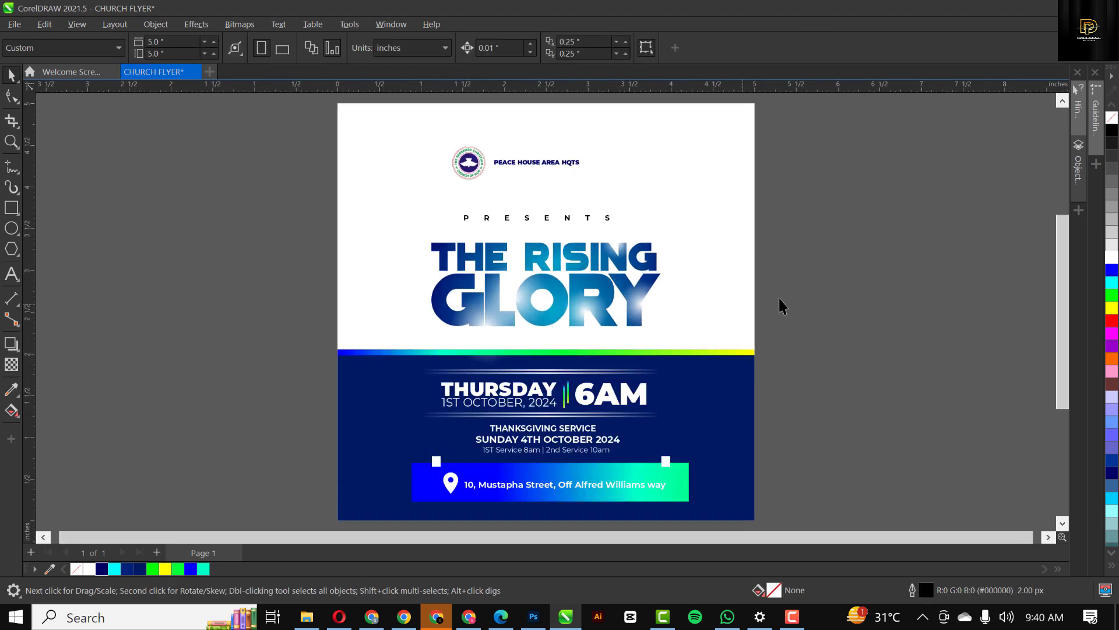
click(556, 163)
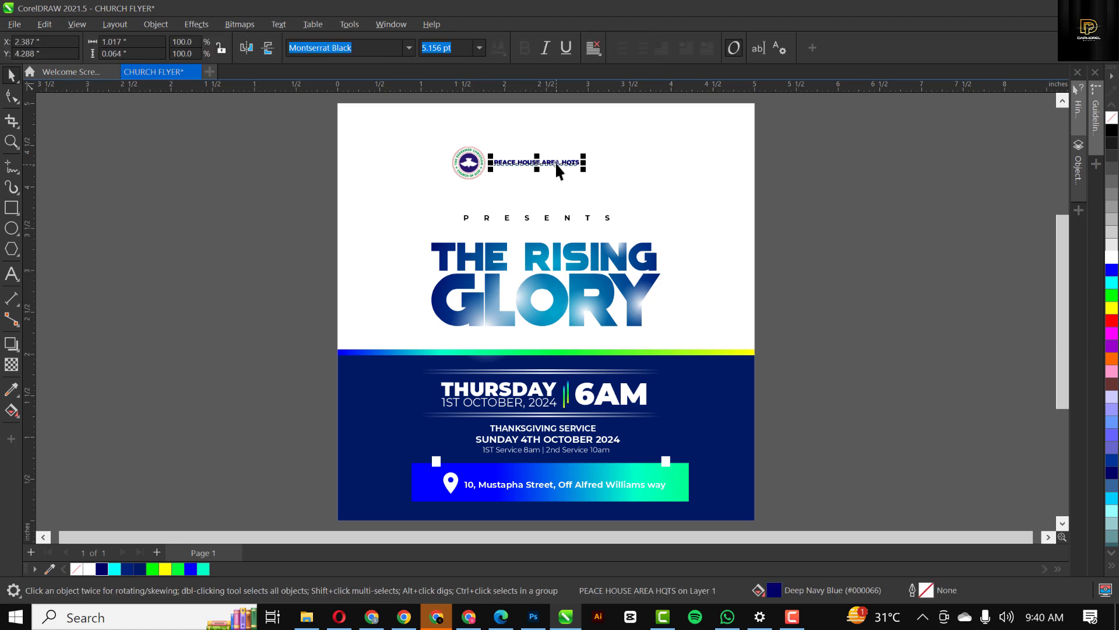
scroll(555, 162, up, 3)
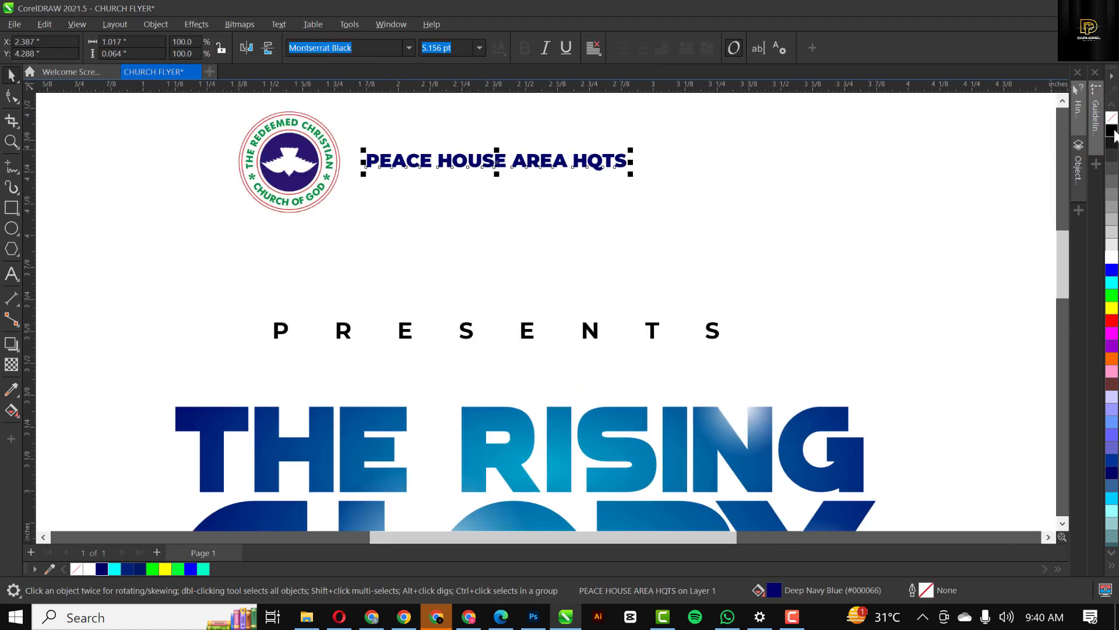
scroll(546, 265, down, 3)
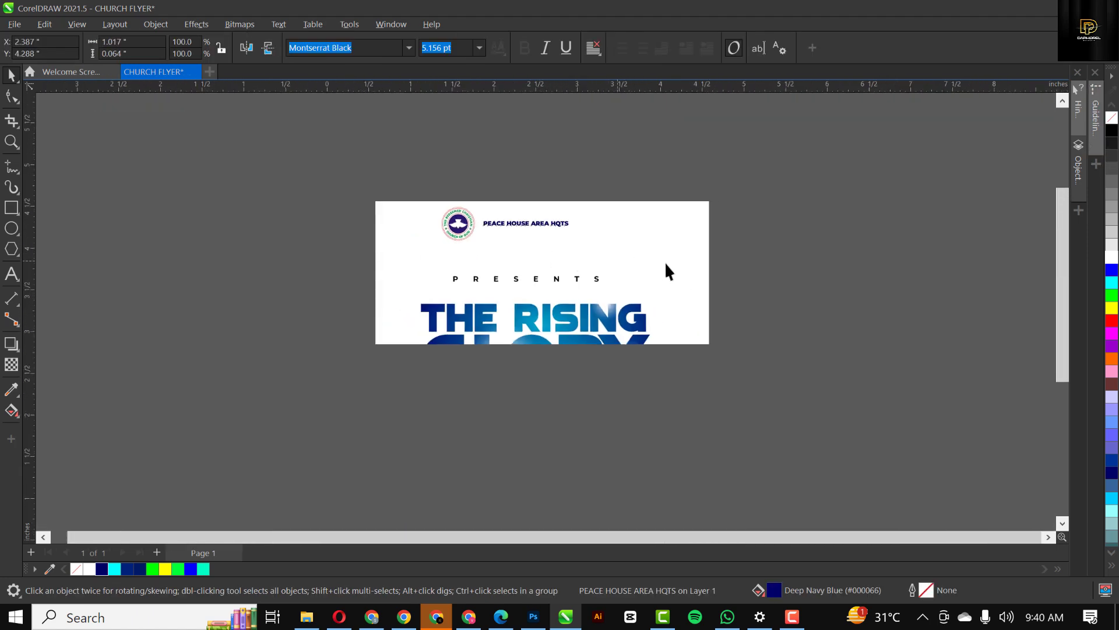
click(470, 209)
scroll(471, 208, up, 4)
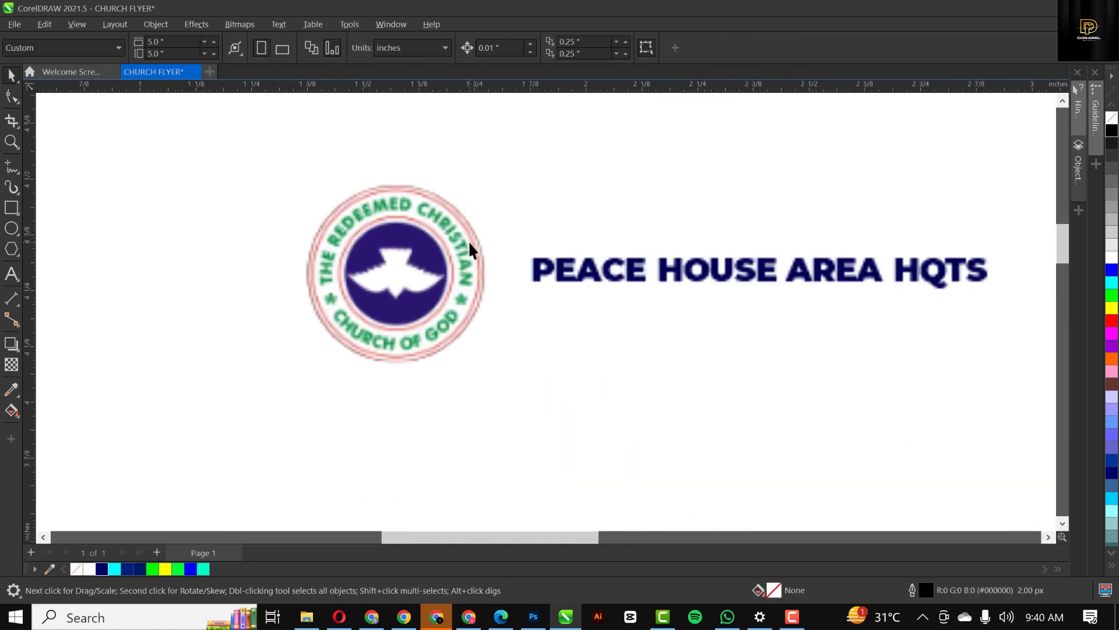
scroll(467, 241, down, 2)
scroll(468, 250, down, 2)
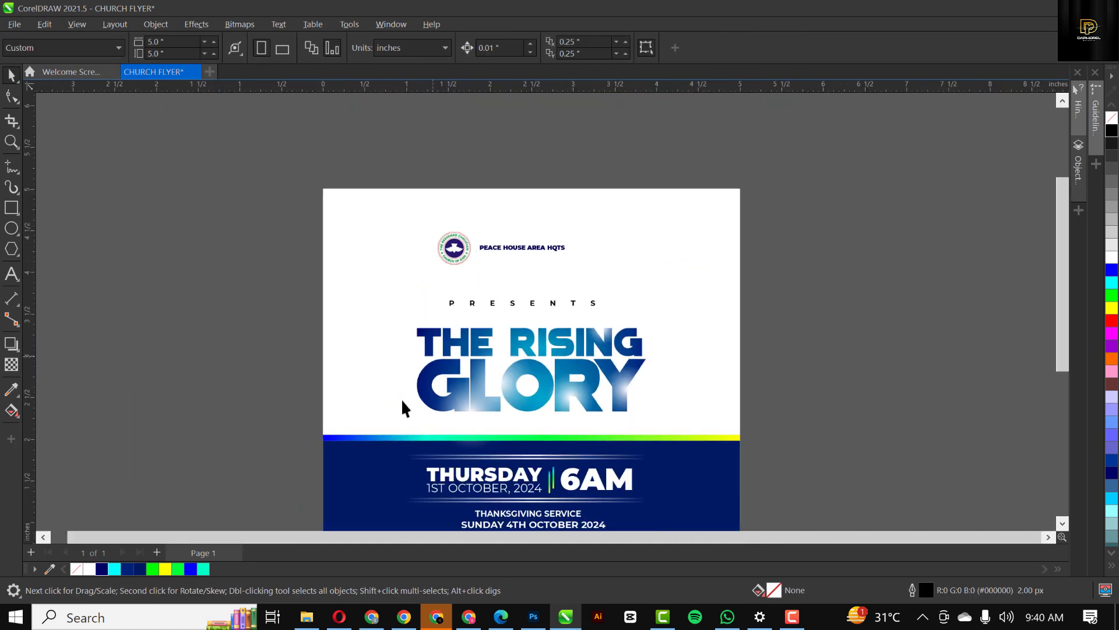
- Bring the bird-clip-art-dove image from the CHURCH FLYER folder into the document and scale it down to about 2.417 in wide
click(306, 616)
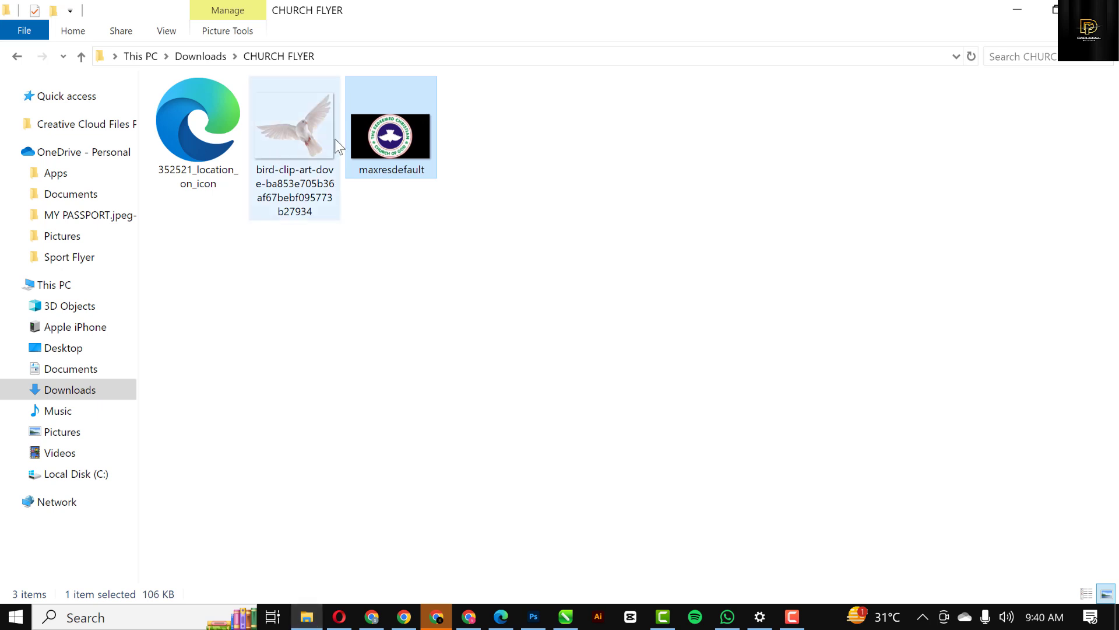
drag(293, 146, 799, 251)
scroll(587, 247, down, 3)
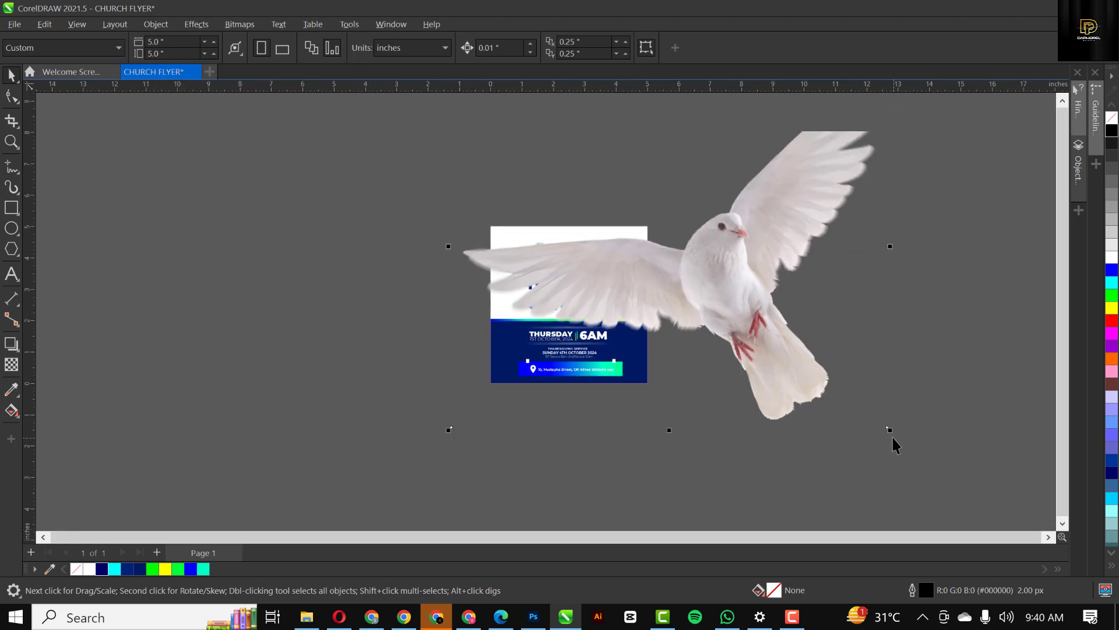
drag(889, 430, 706, 307)
scroll(662, 253, up, 2)
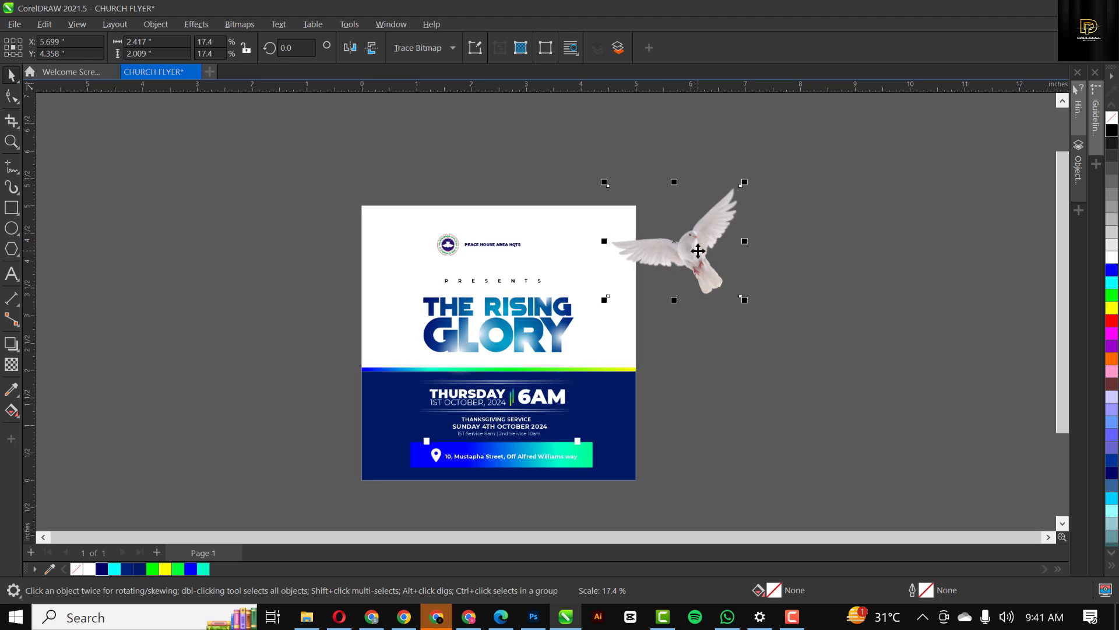
- Move the dove above the right end of the title and shrink it from its centre to a small accent near PRESENTS
drag(698, 251, 586, 281)
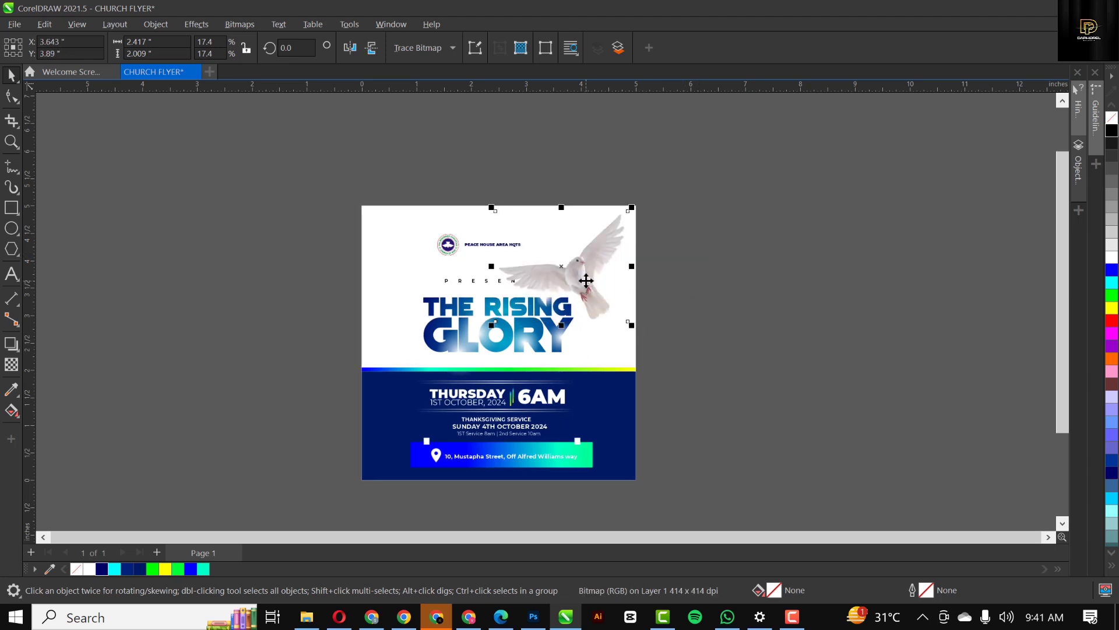
scroll(586, 280, up, 1)
drag(648, 345, 617, 334)
scroll(548, 315, down, 1)
scroll(559, 284, up, 1)
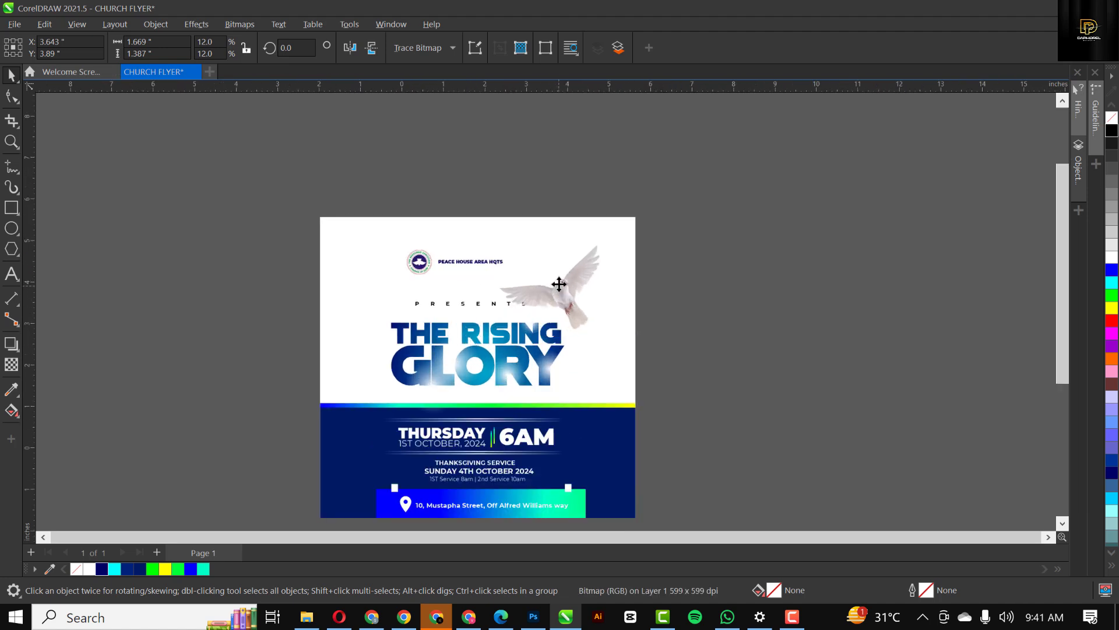
scroll(559, 284, up, 3)
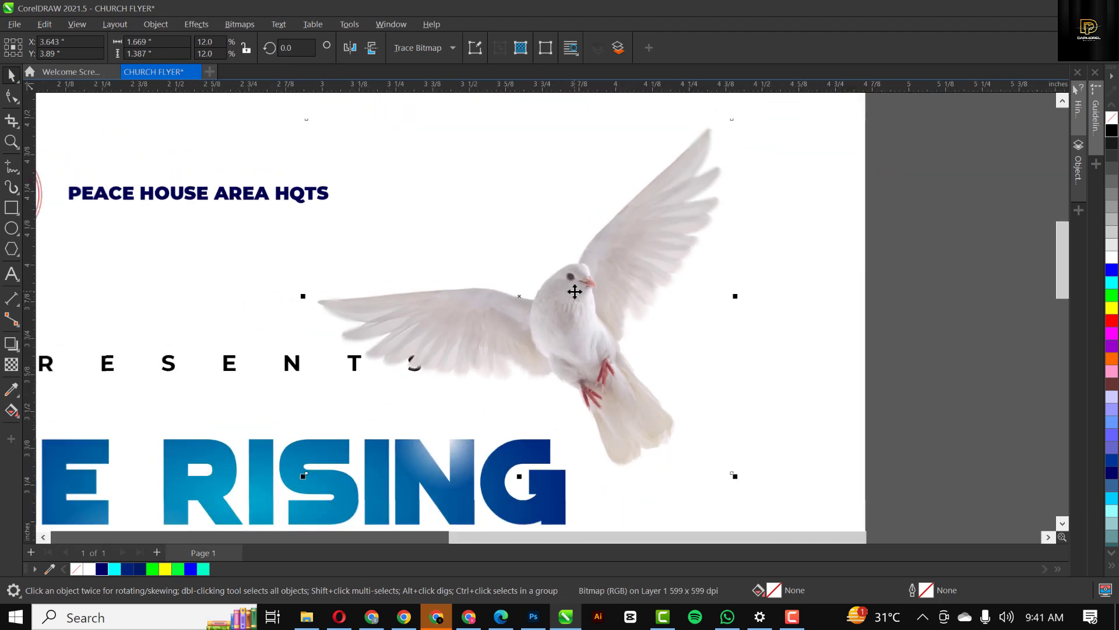
scroll(575, 292, down, 1)
drag(714, 458, 571, 326)
scroll(584, 285, down, 2)
key(Escape)
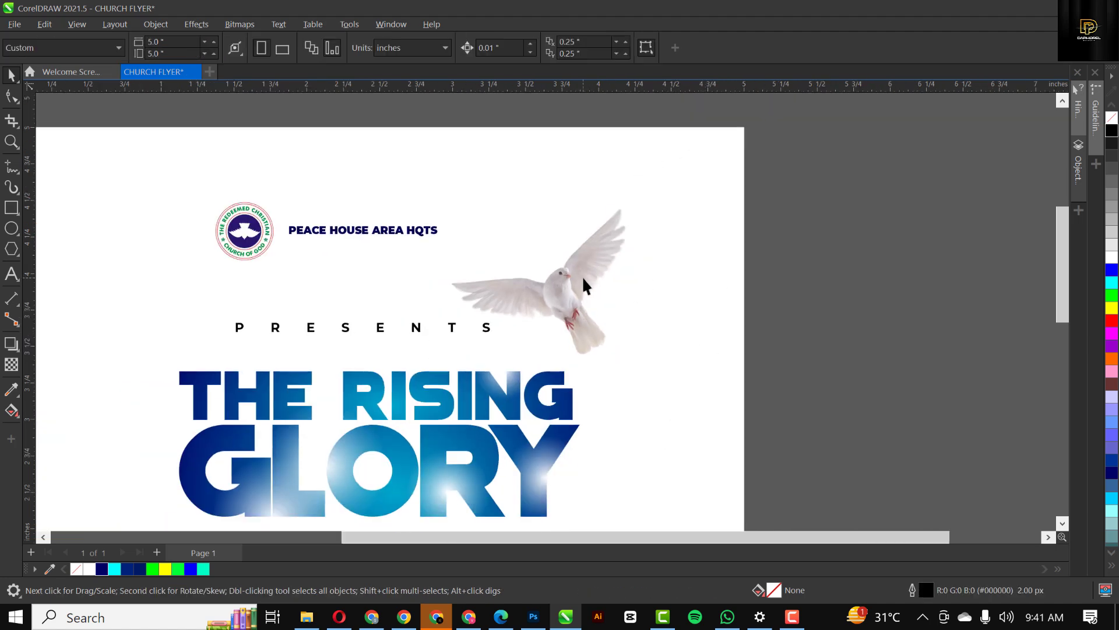
scroll(577, 278, down, 3)
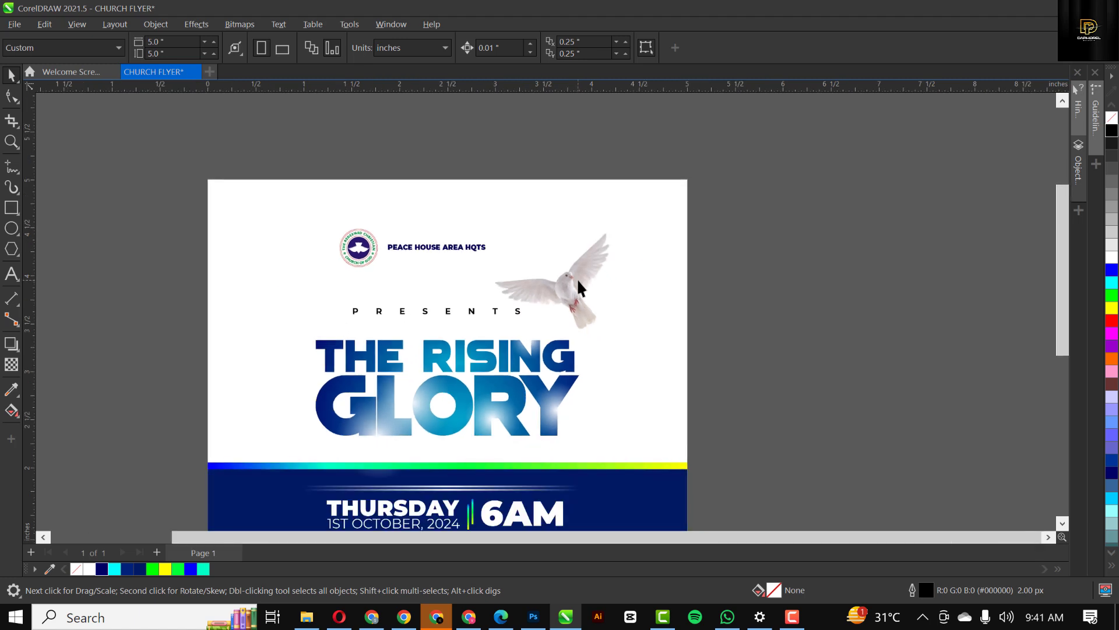
- Apply a Motion Blur to the dove image with a distance of 21 and a direction of 150, ignoring pixels outside the image
scroll(576, 278, up, 2)
scroll(576, 278, up, 3)
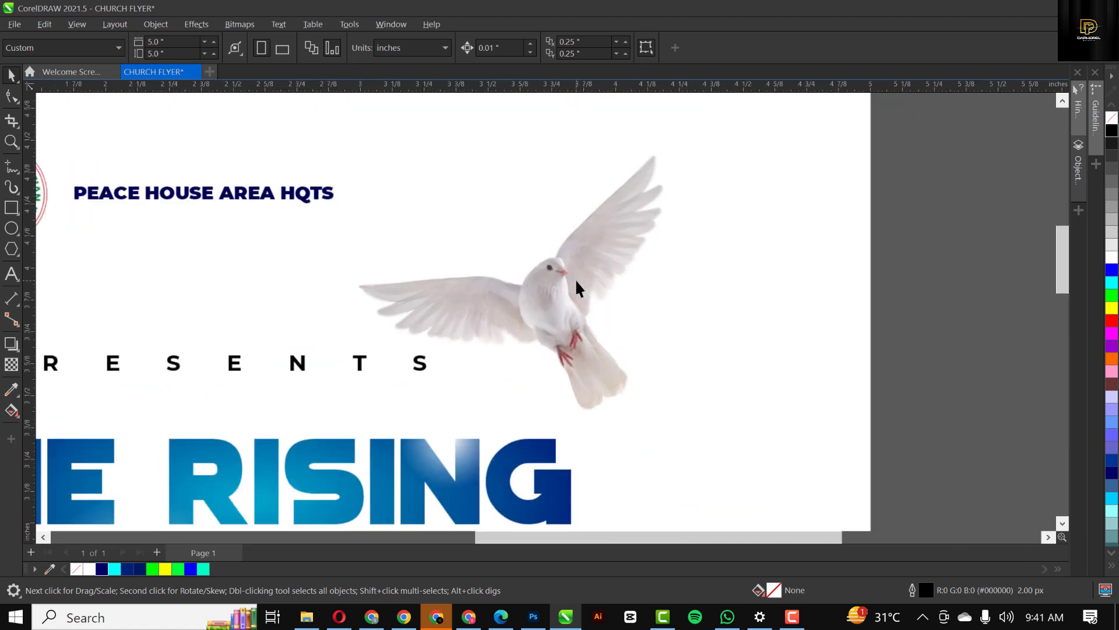
click(551, 286)
click(240, 24)
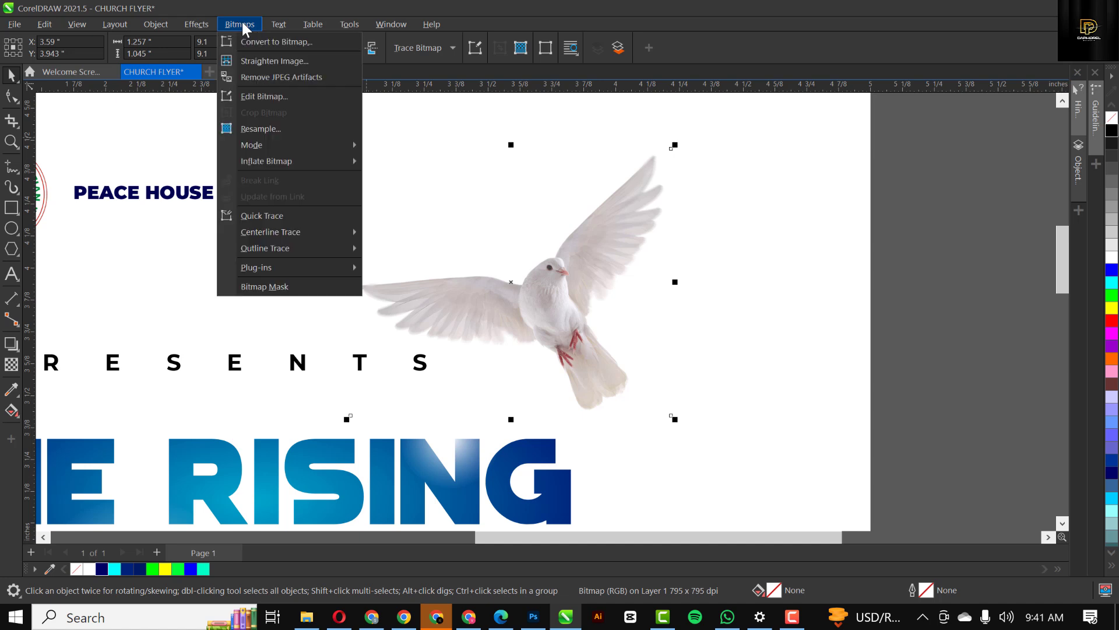
mouse_move(206, 26)
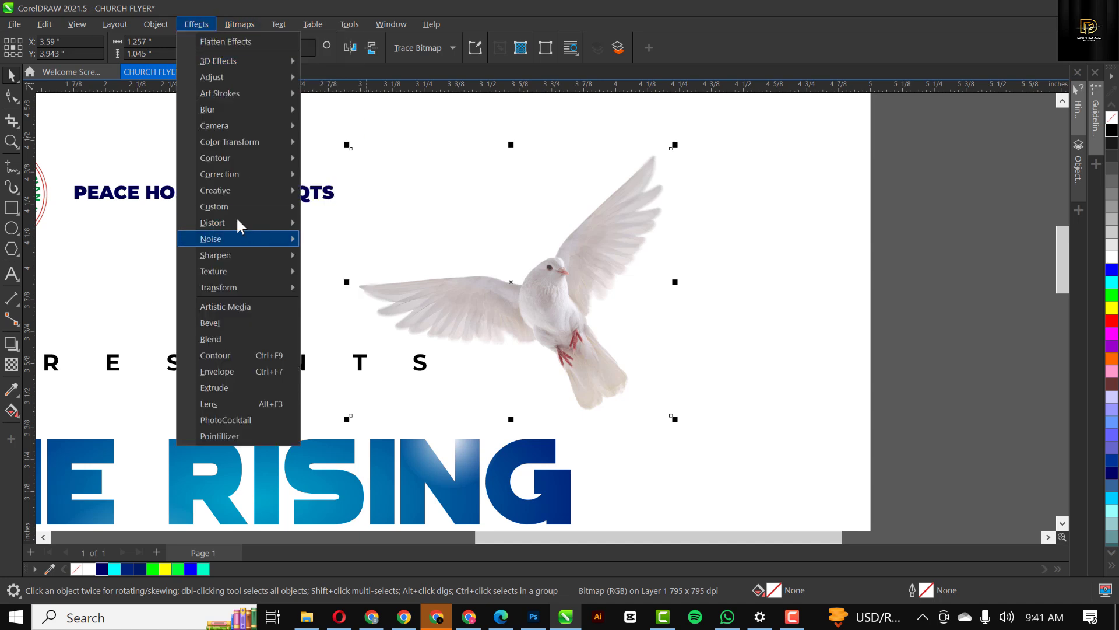
mouse_move(220, 114)
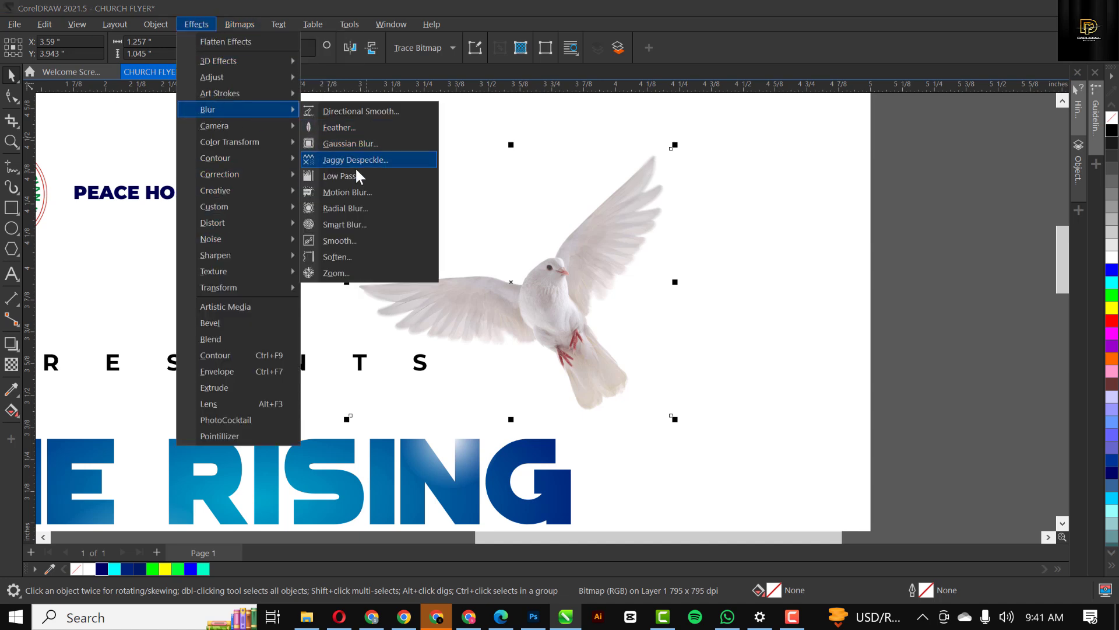
click(355, 193)
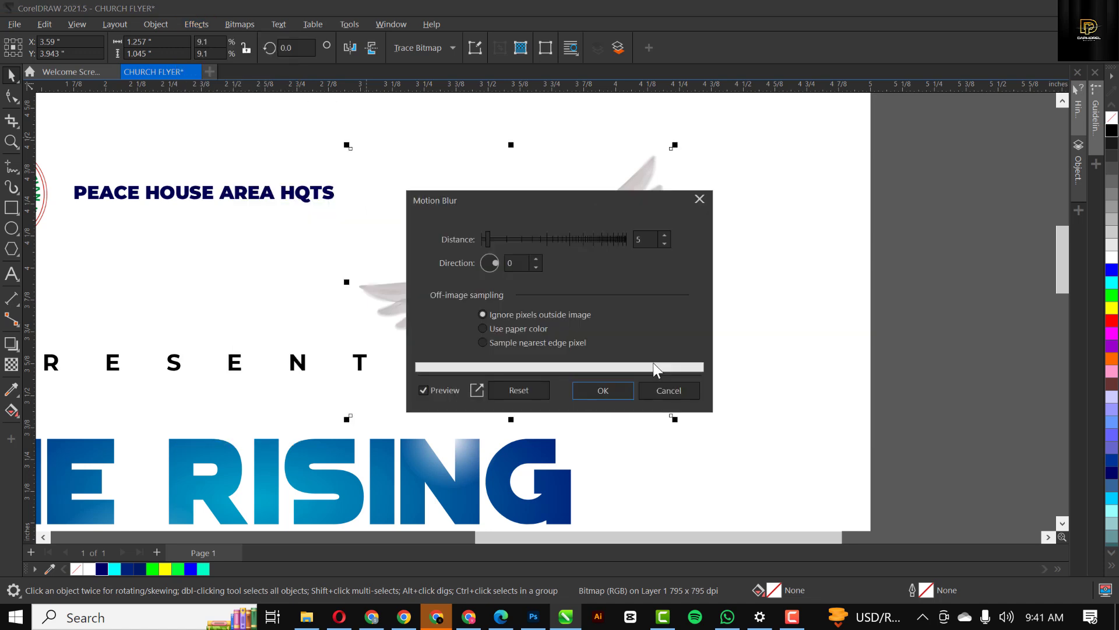
drag(575, 193, 926, 170)
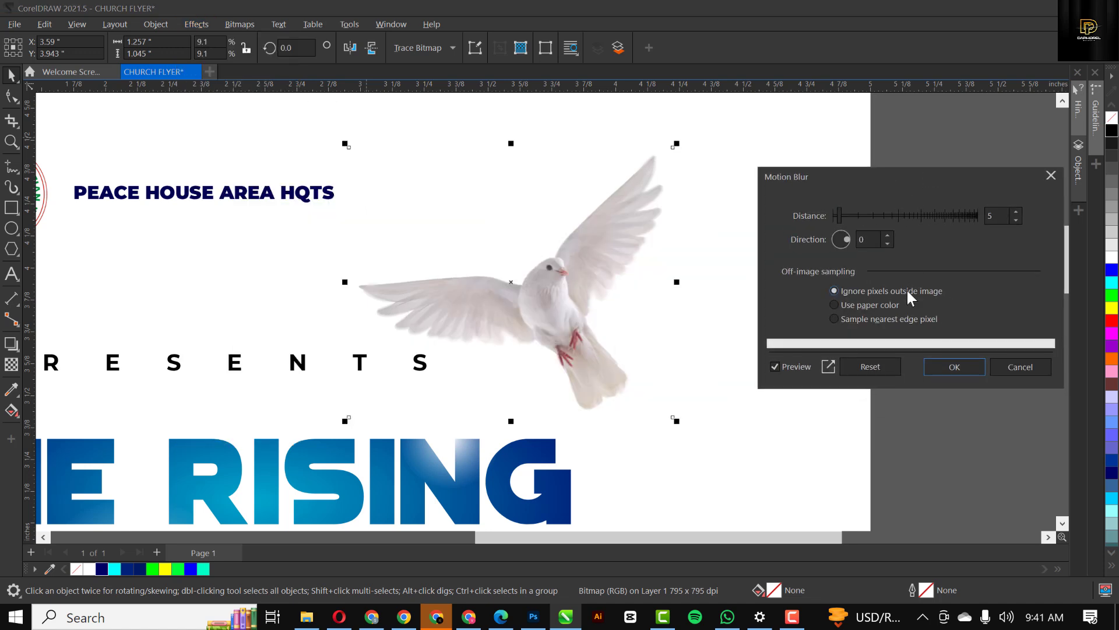
drag(841, 239, 841, 243)
click(848, 214)
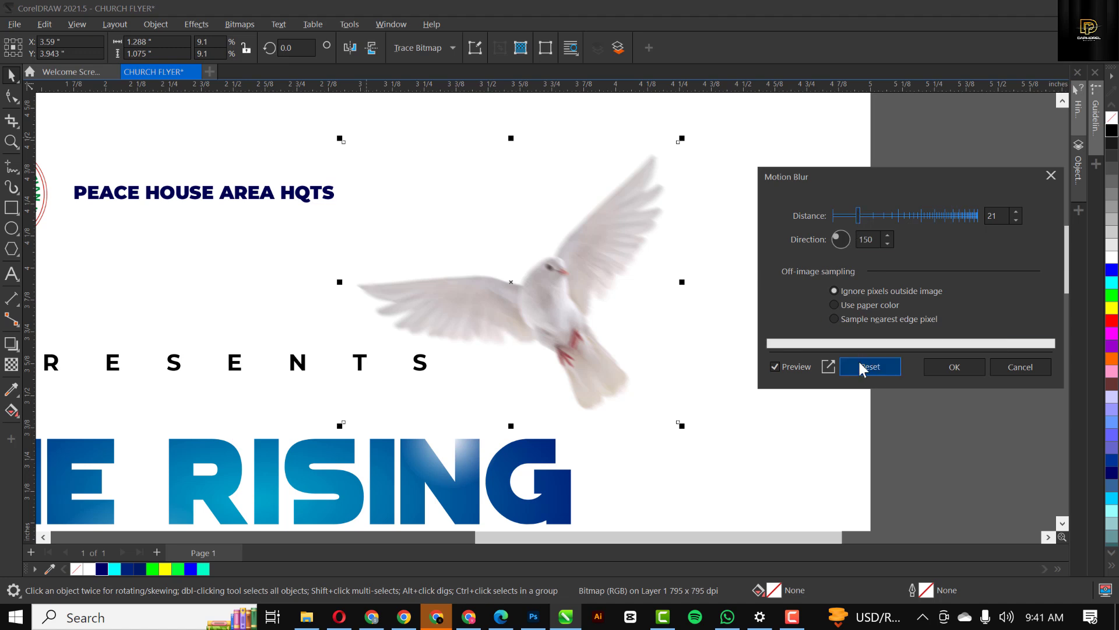
click(955, 366)
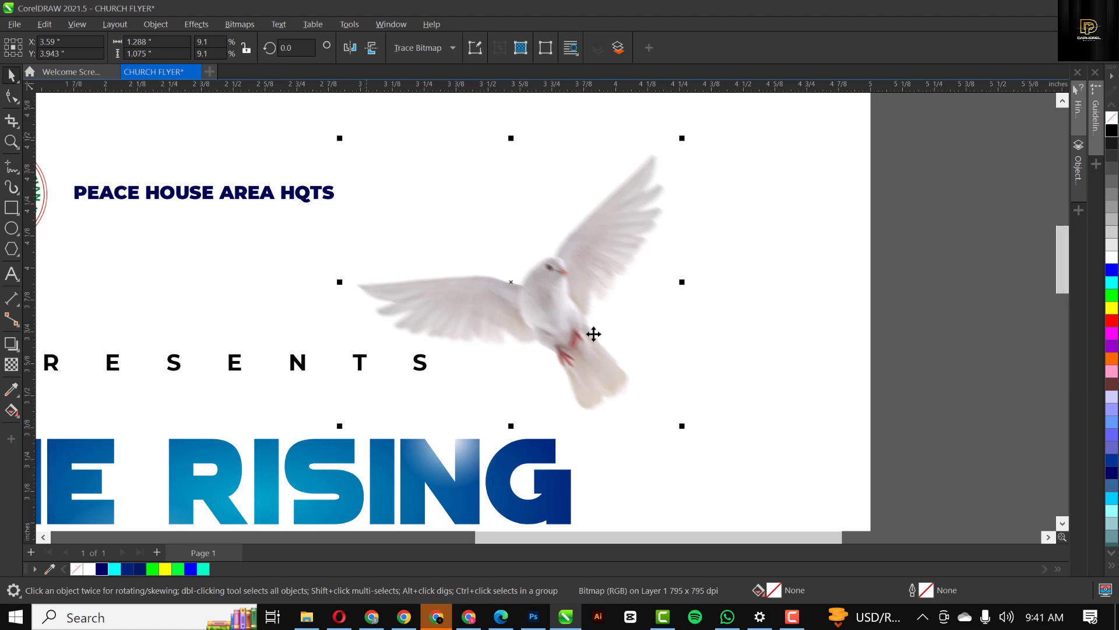
scroll(593, 333, down, 2)
scroll(593, 334, down, 1)
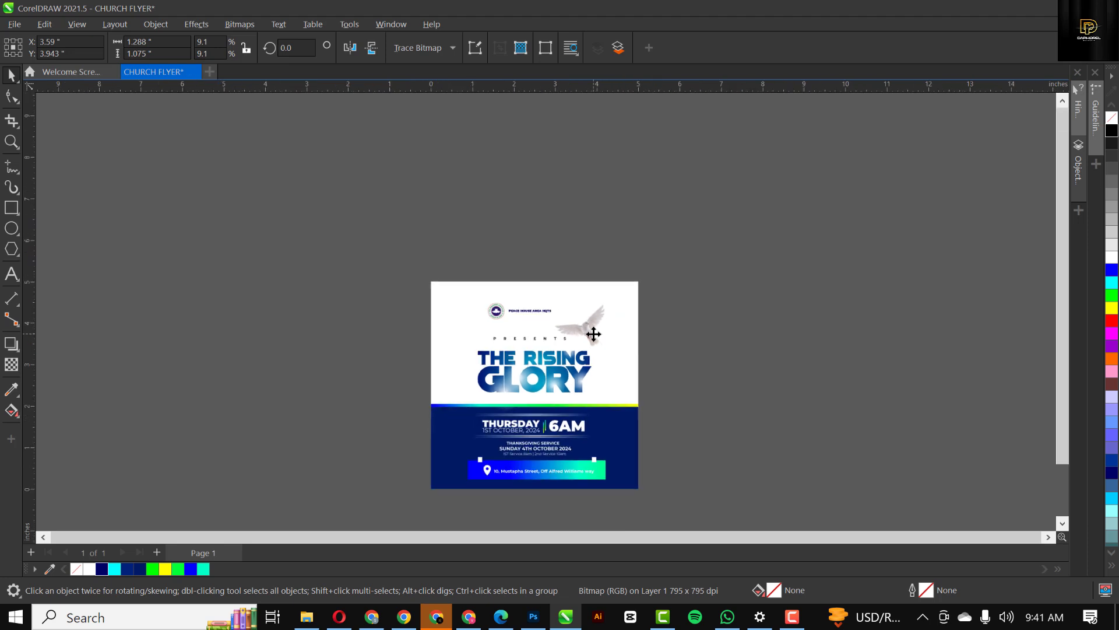
- Place the soft white lens glow ellipse from the N of RISING over the dove's lower body, about 0.85 in across
scroll(593, 334, up, 4)
scroll(574, 399, up, 1)
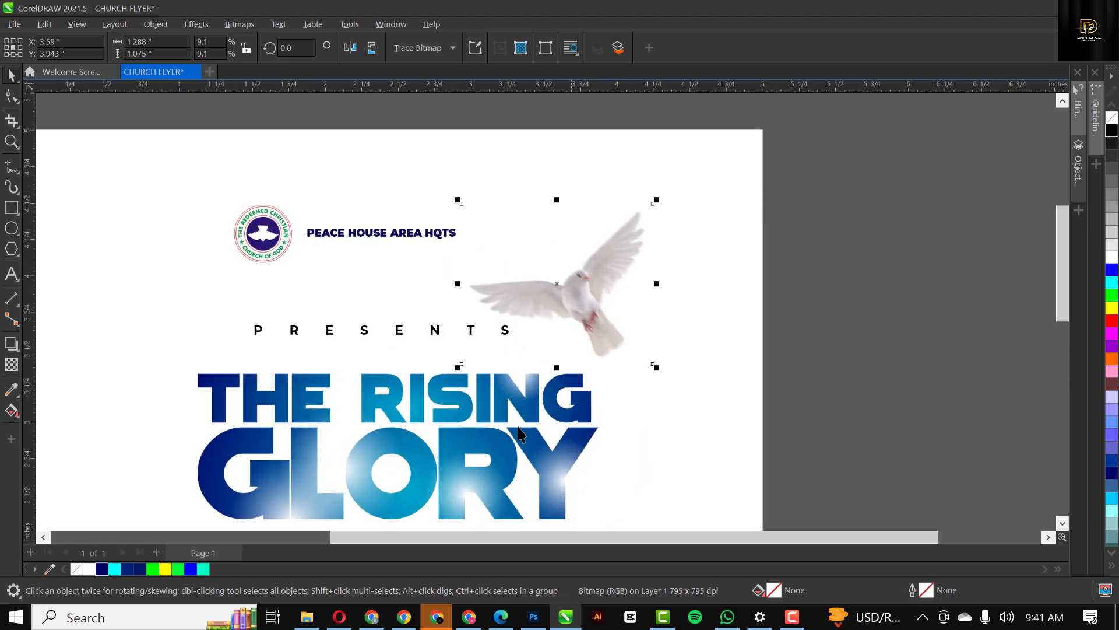
click(522, 373)
drag(521, 373, 630, 391)
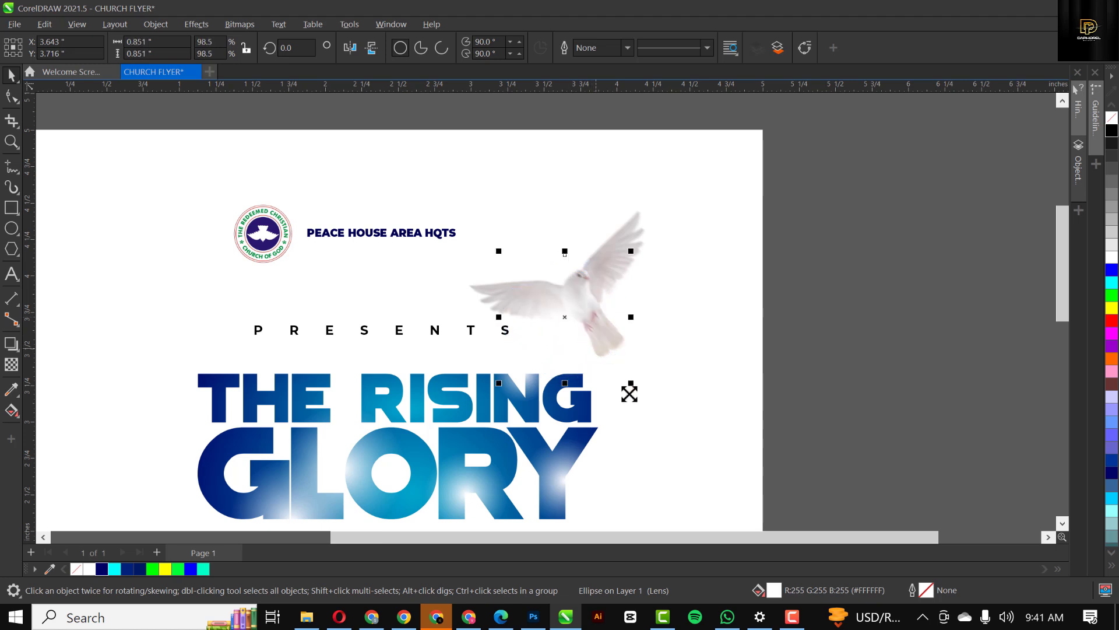
scroll(577, 301, down, 3)
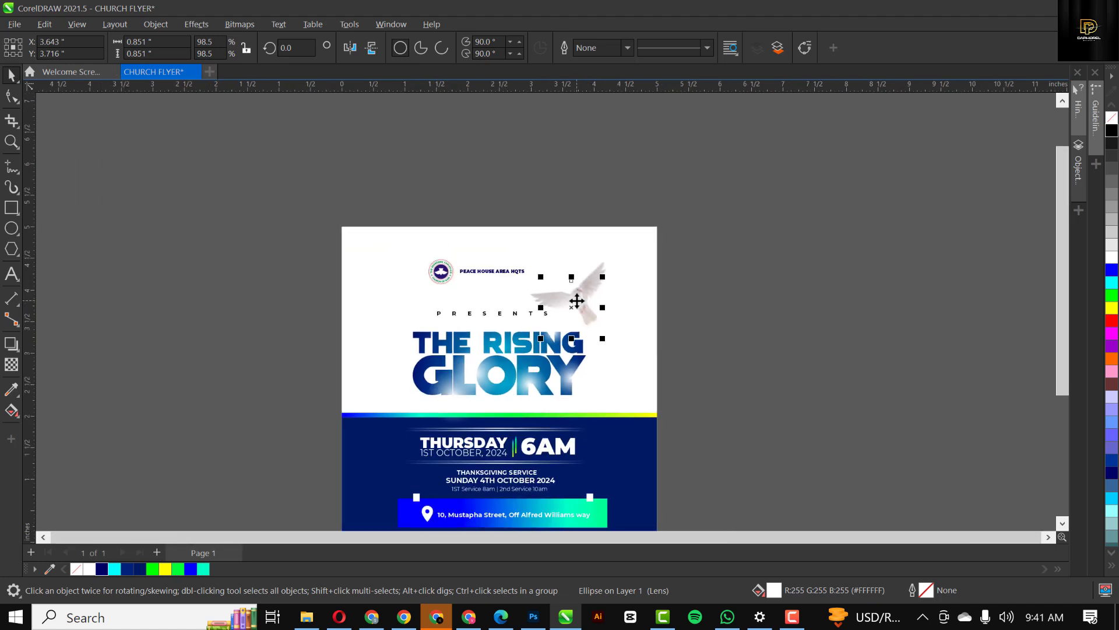
click(712, 400)
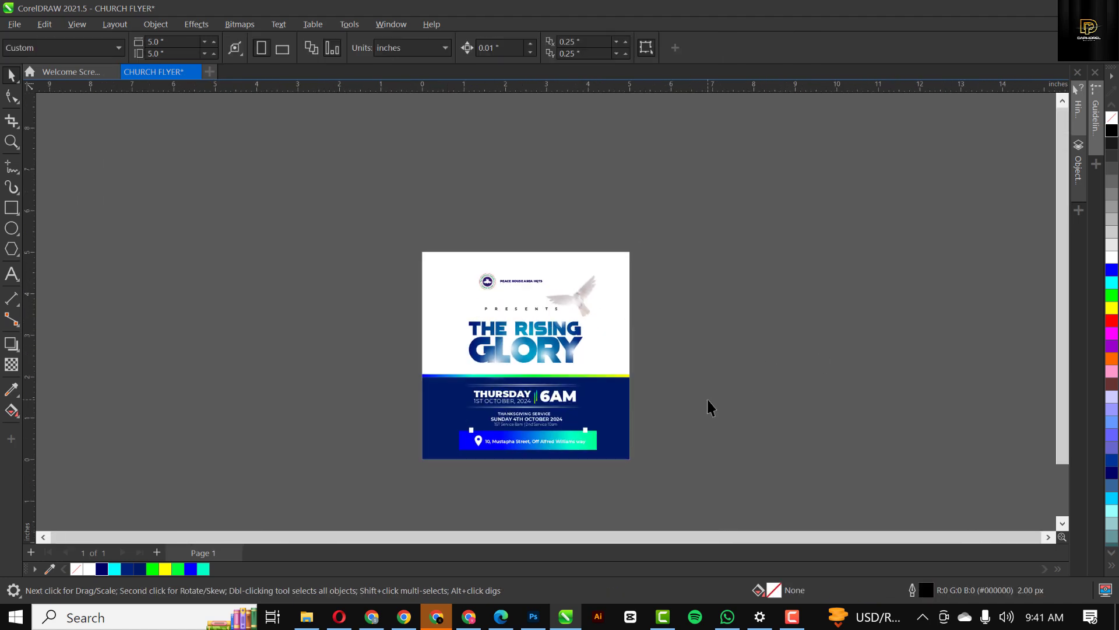
key(shift+F4)
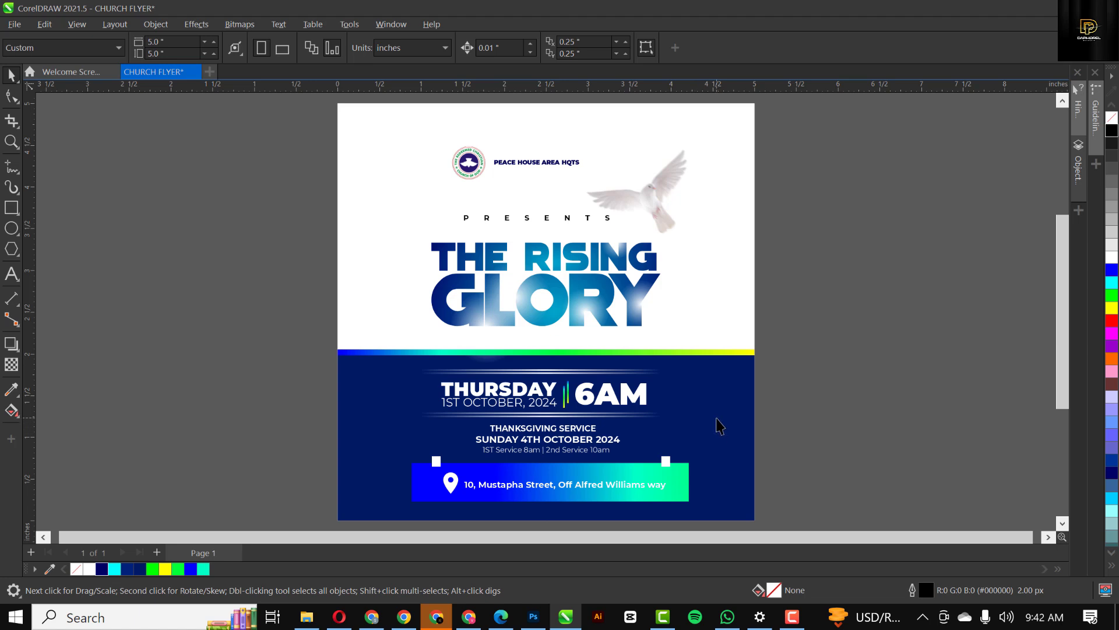
- Widen the gradient address bar from its centre to about 3.75 in and shift the location pin and address text slightly left
ctrl+click(690, 485)
drag(695, 487, 713, 487)
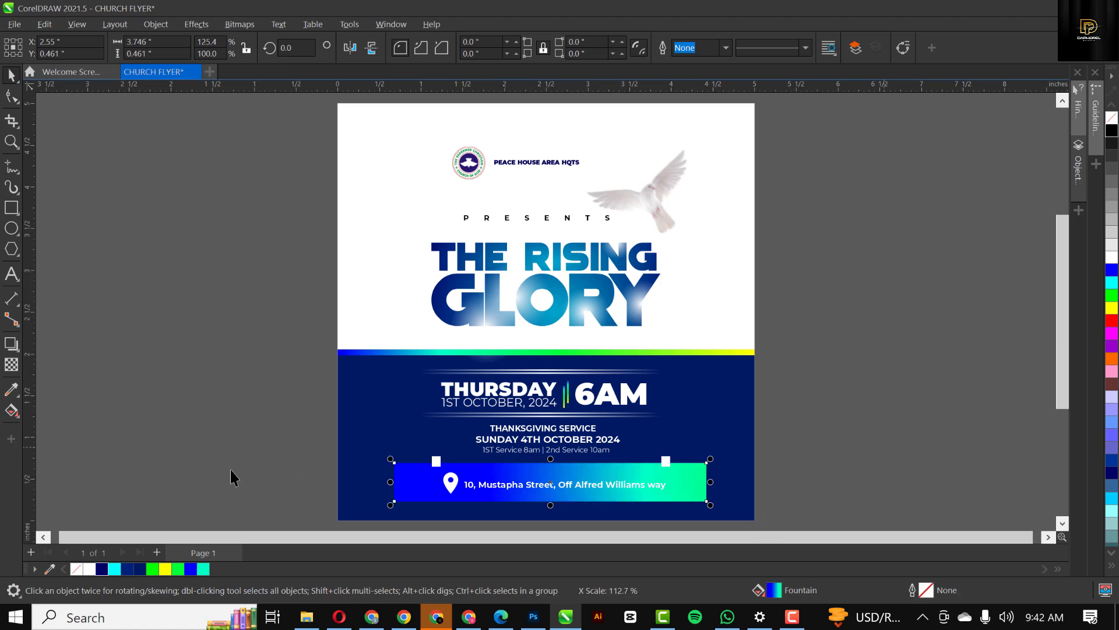
click(458, 488)
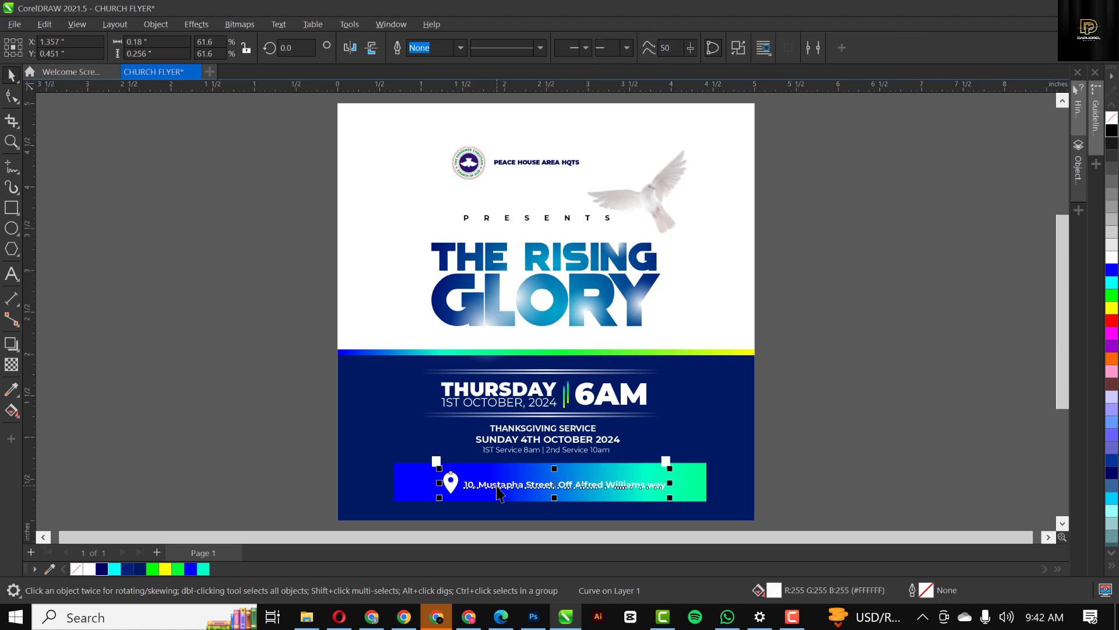
shift+click(498, 487)
drag(498, 485, 493, 485)
click(881, 454)
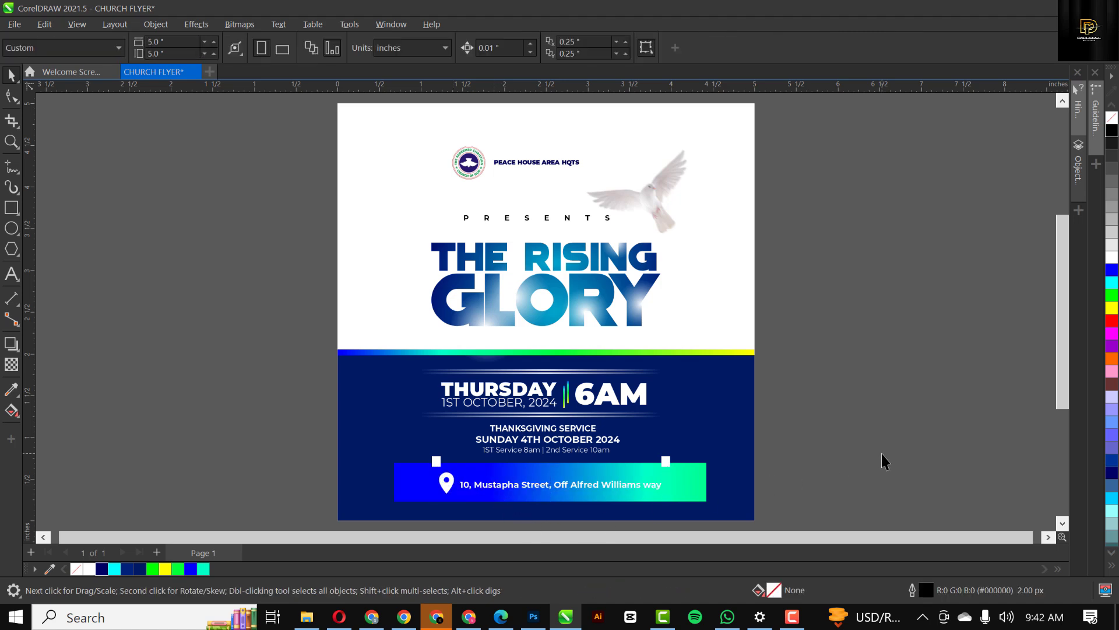
- Move the two small white squares on the address bar's upper edge outward, closer to the bar's ends
click(437, 464)
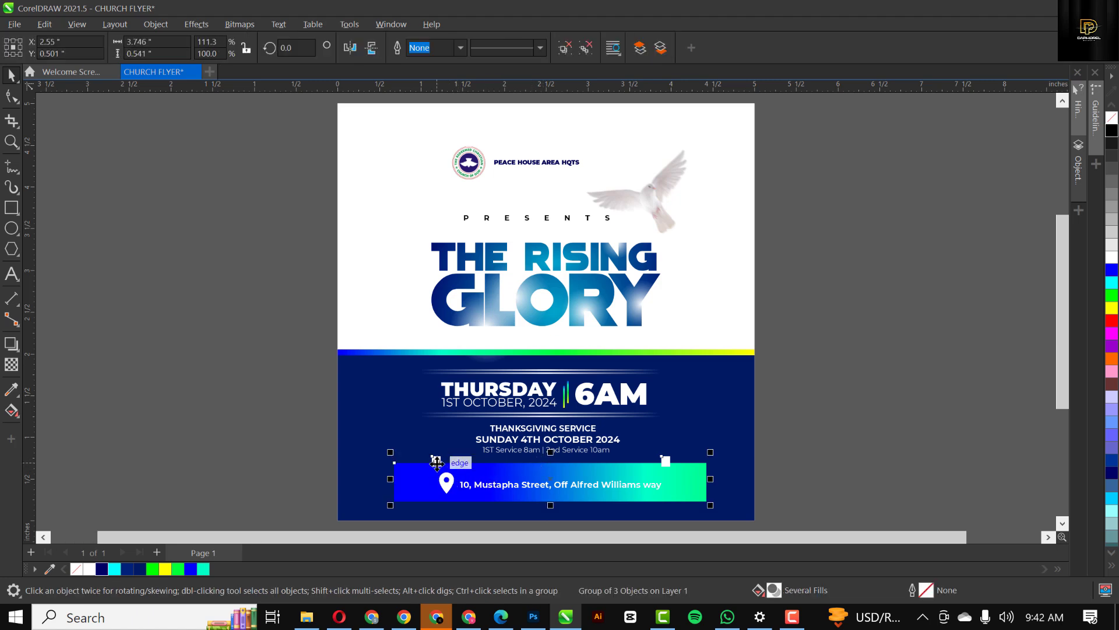
scroll(437, 464, up, 2)
ctrl+click(437, 460)
drag(436, 461, 397, 465)
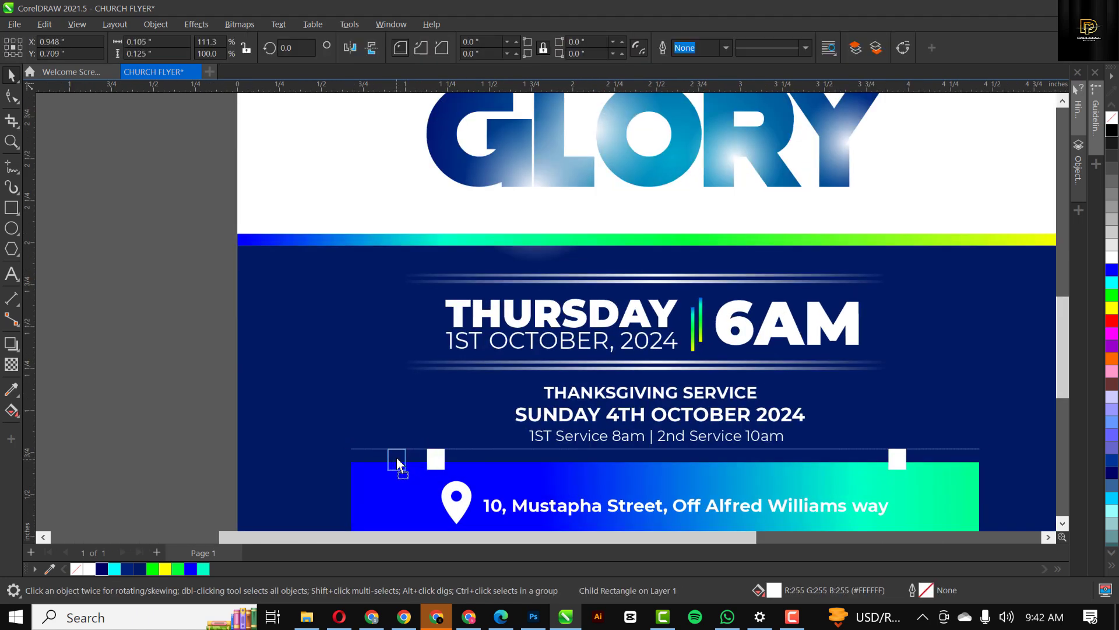
ctrl+click(898, 458)
drag(932, 456, 932, 456)
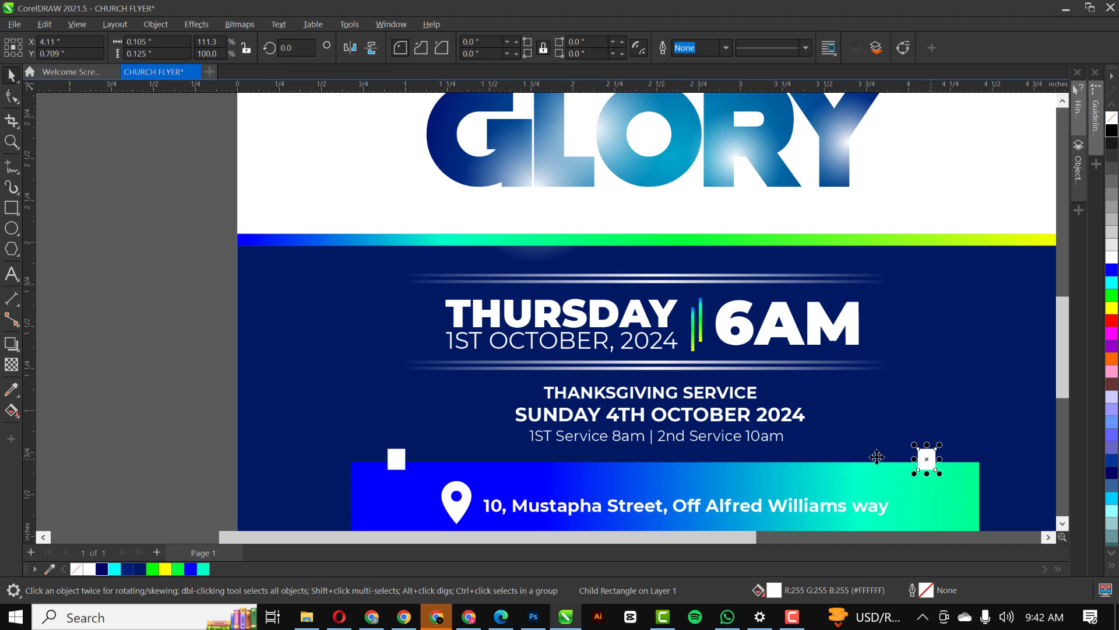
scroll(704, 377, down, 4)
click(929, 366)
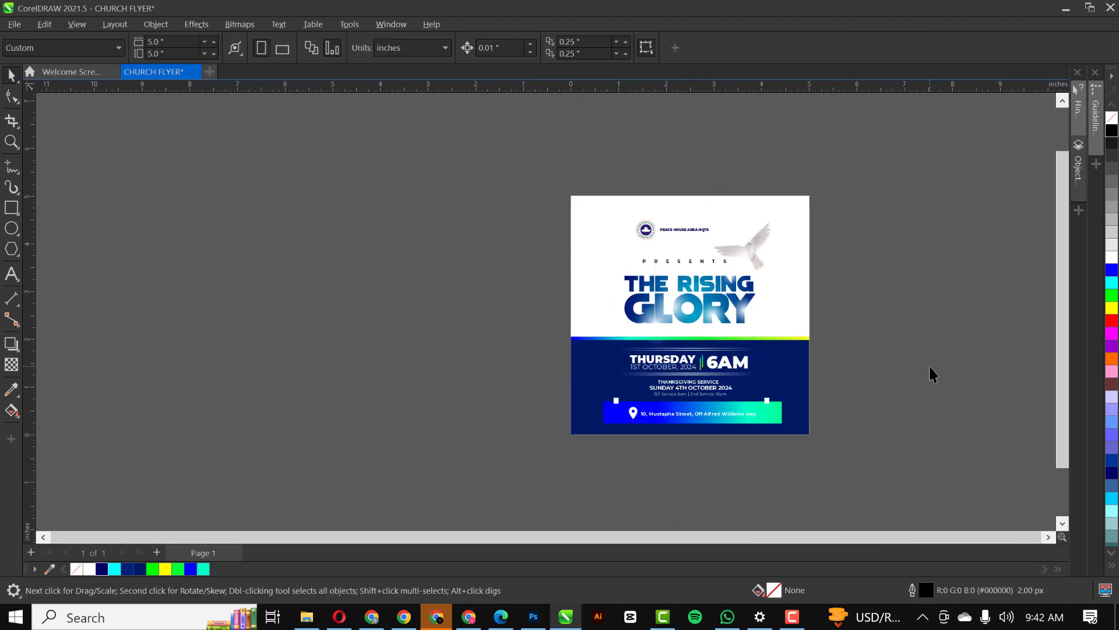